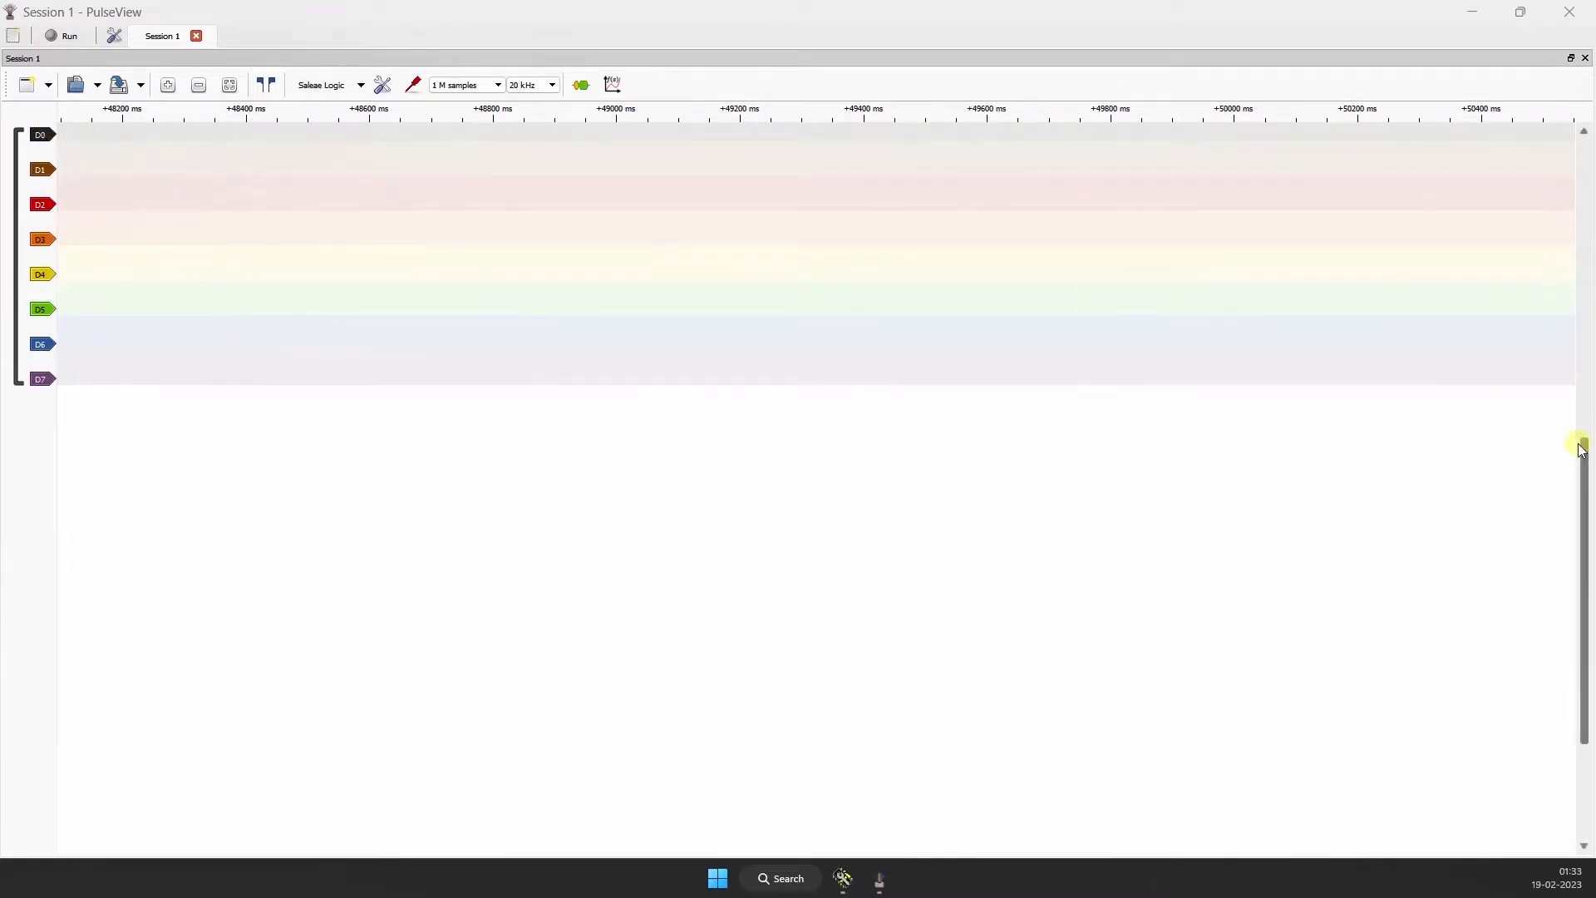
Step: Set the trace height of channel D0 to 80 pixels
drag(1589, 456, 1588, 391)
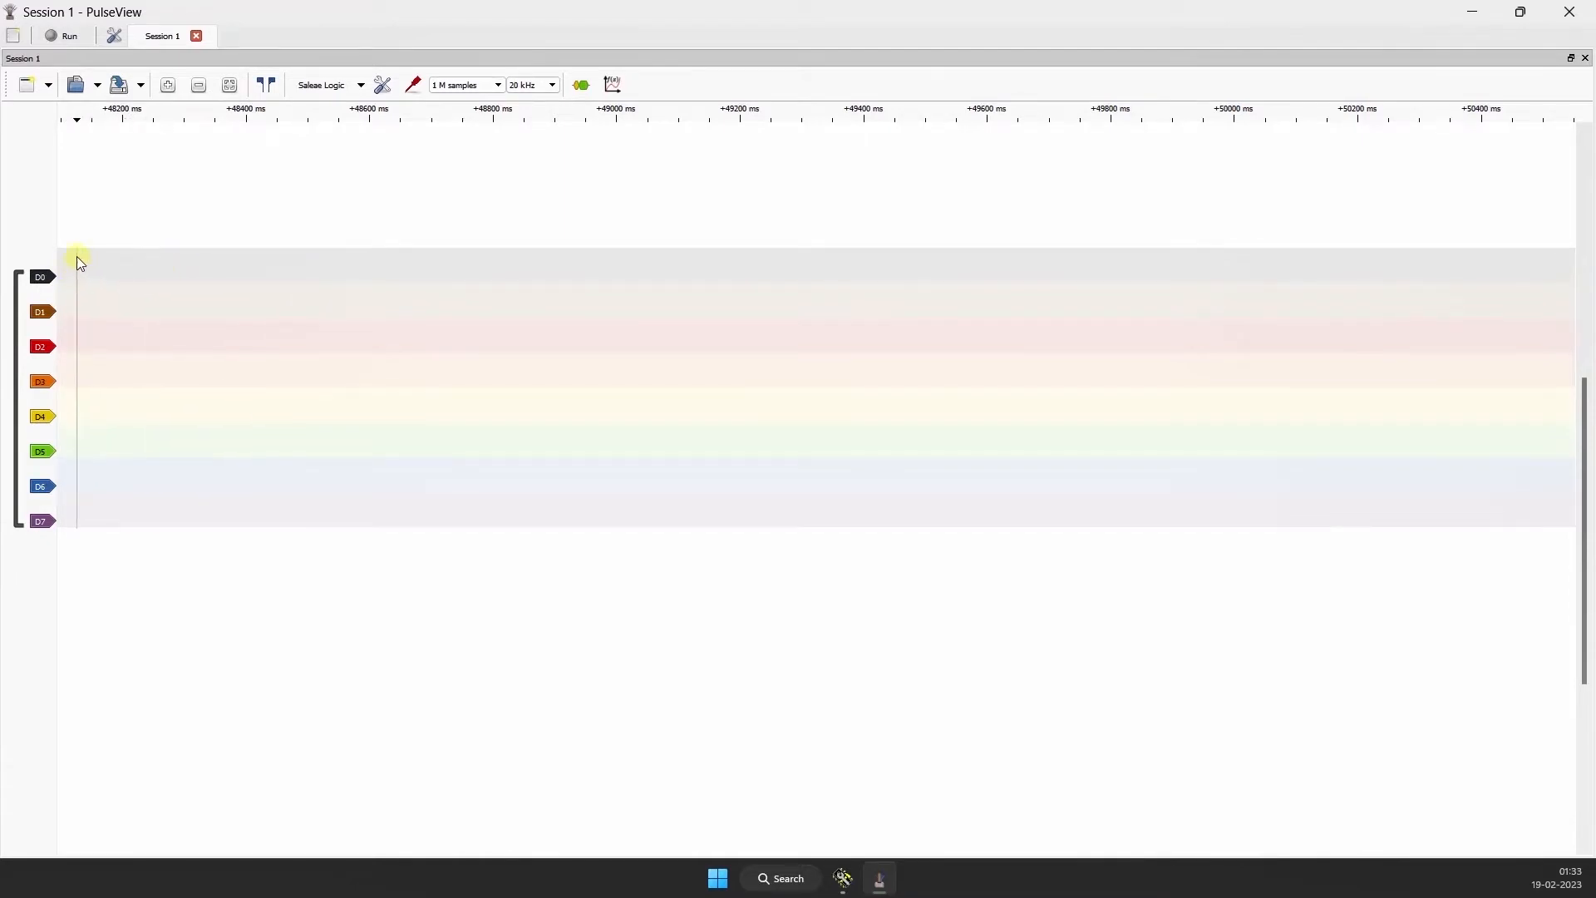
click(52, 278)
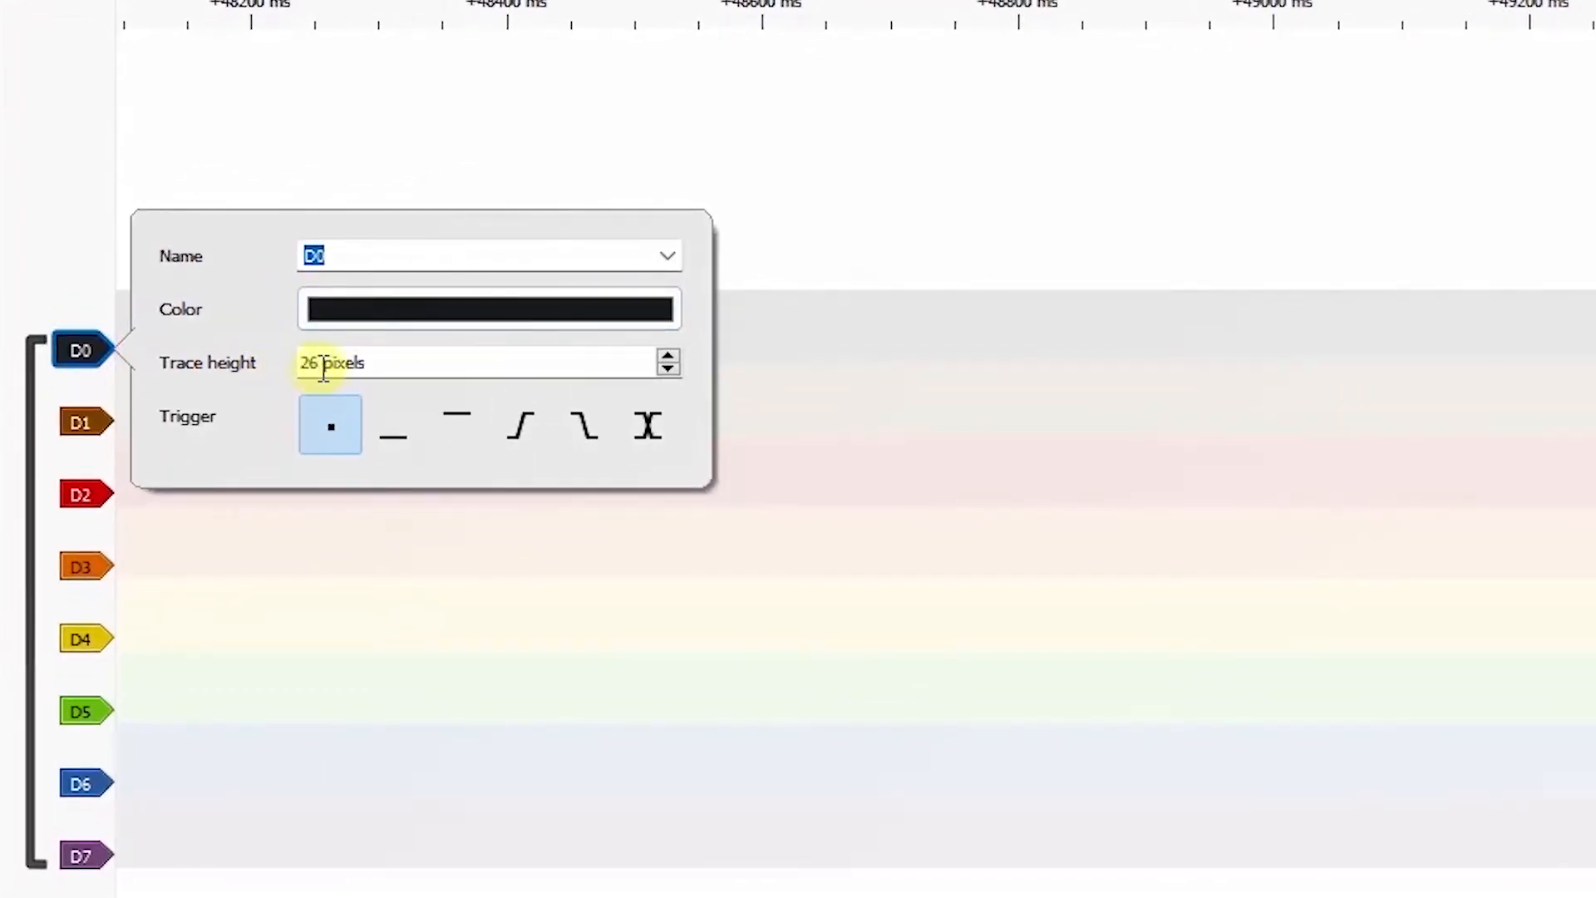
click(323, 370)
click(323, 369)
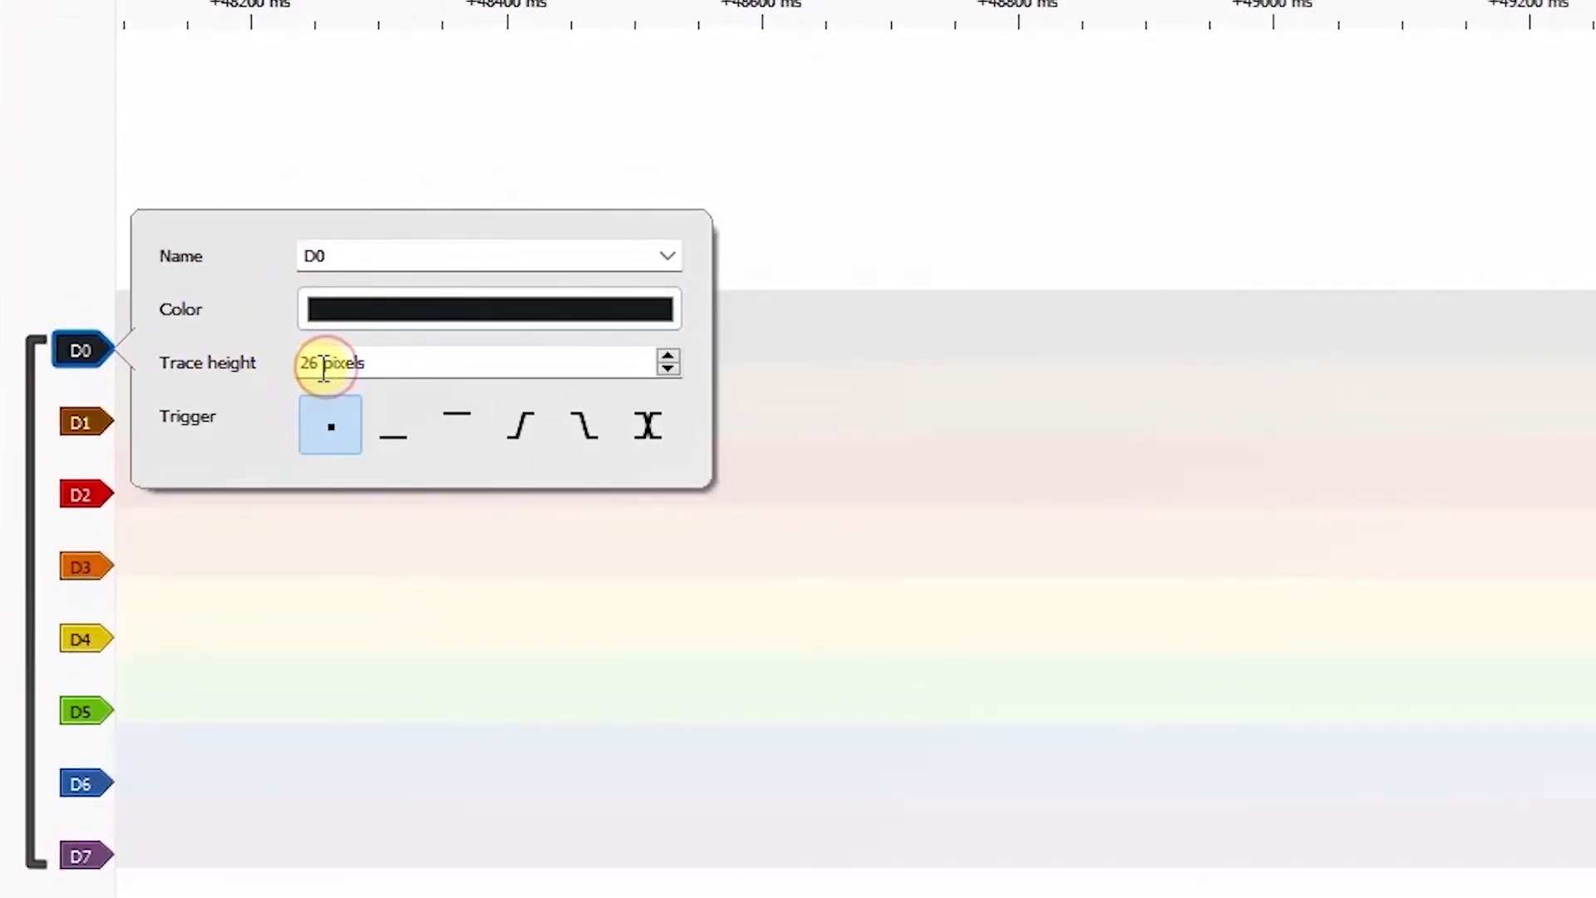
drag(323, 370, 301, 362)
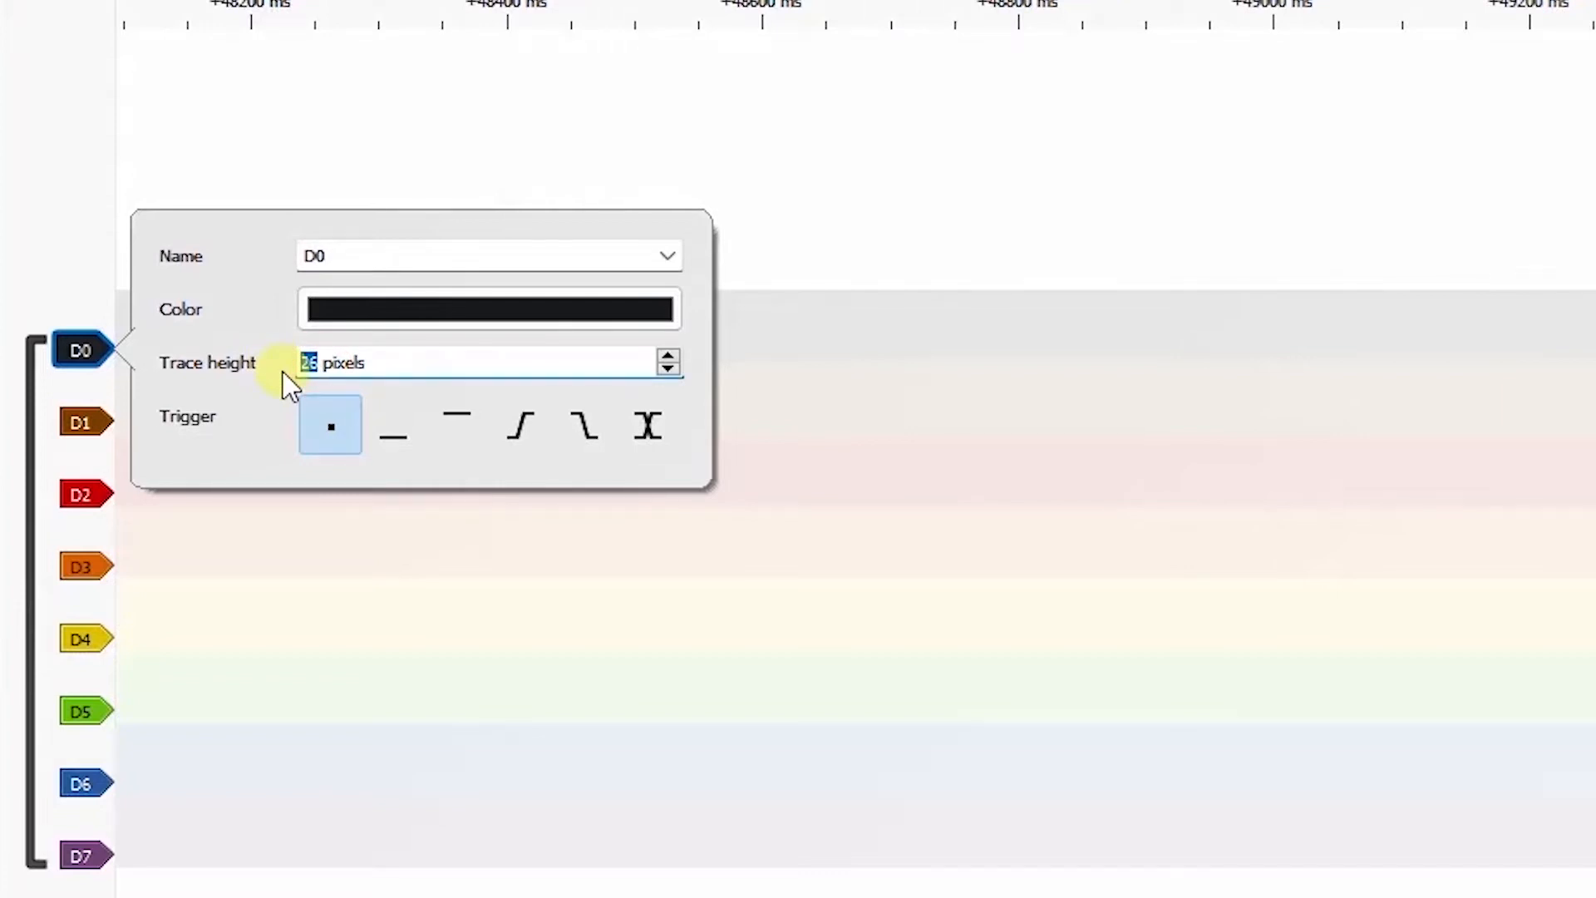
text(80)
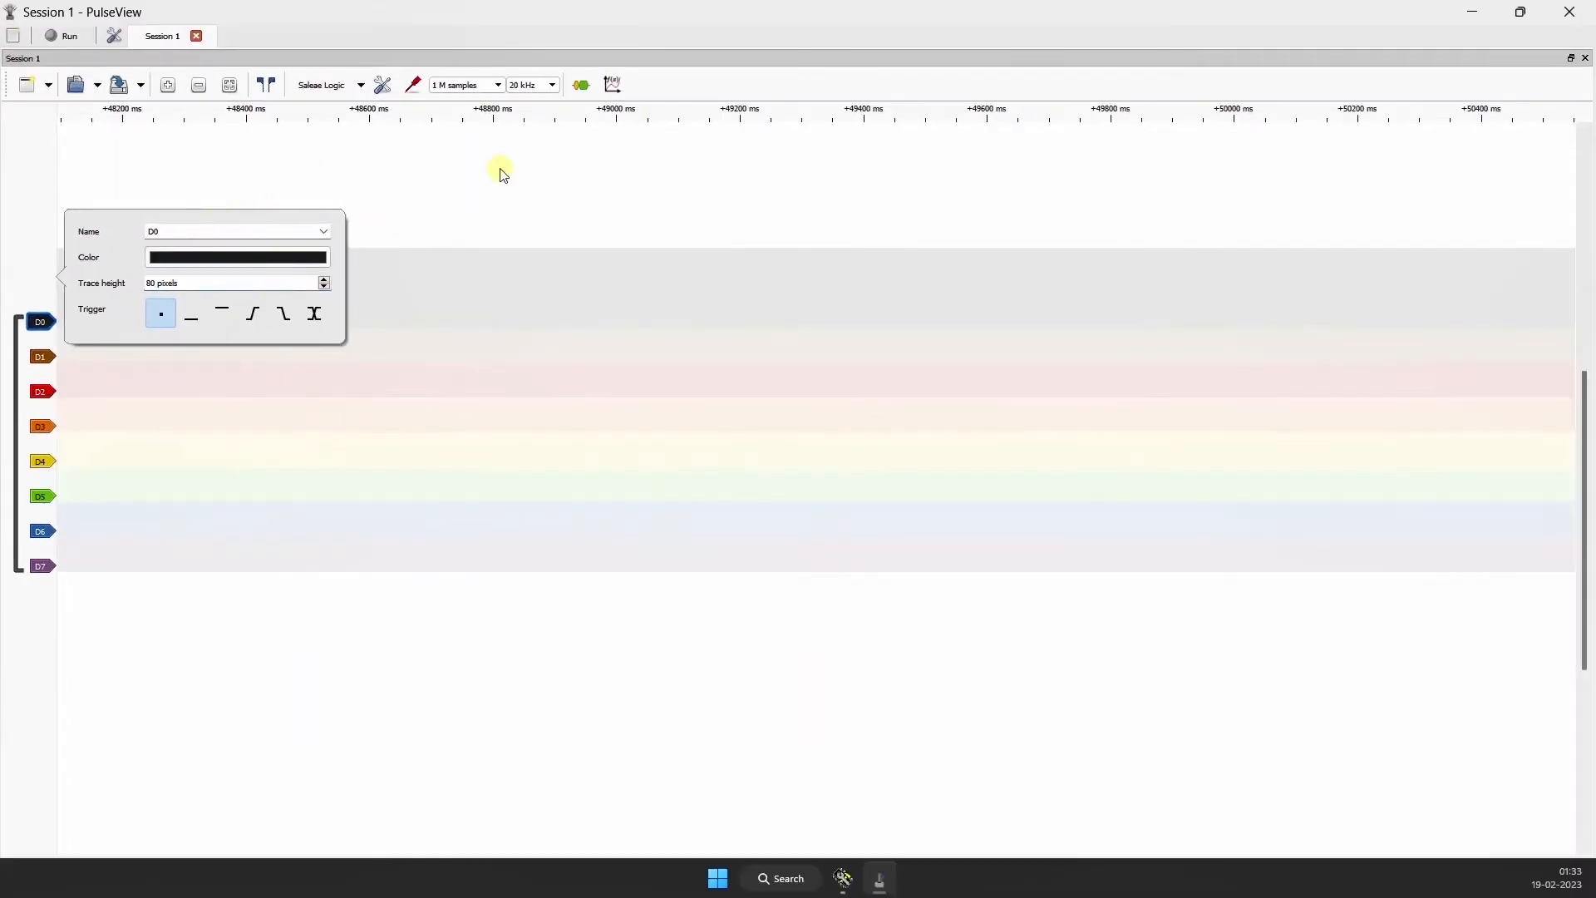
click(499, 169)
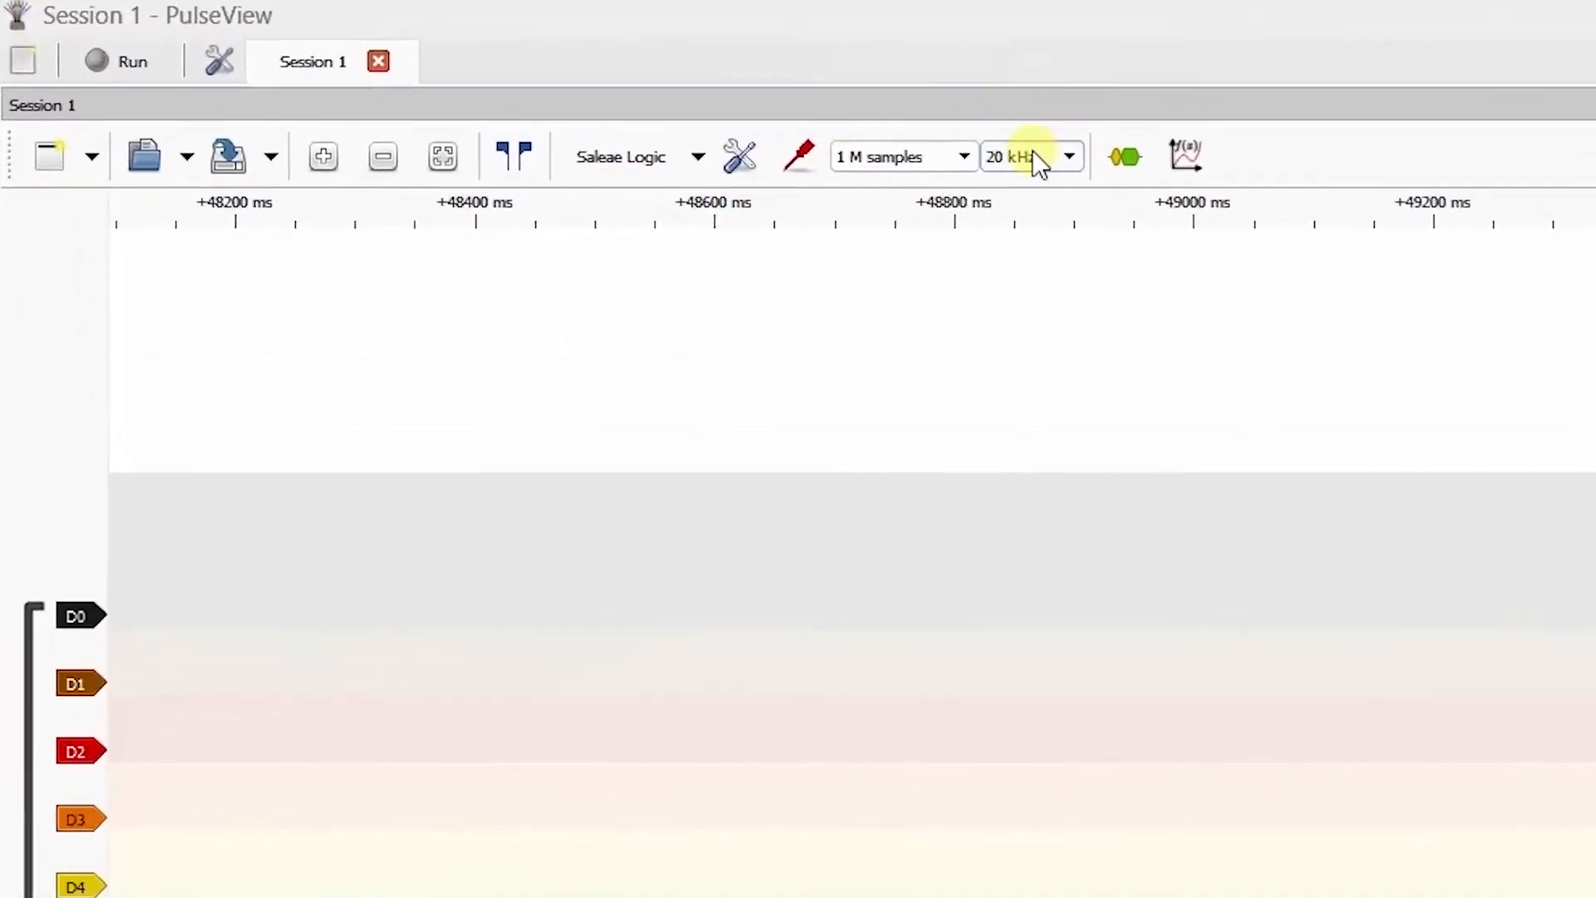
Step: Set the capture's sample rate to 2 MHz and its length to 100 M samples
click(1037, 161)
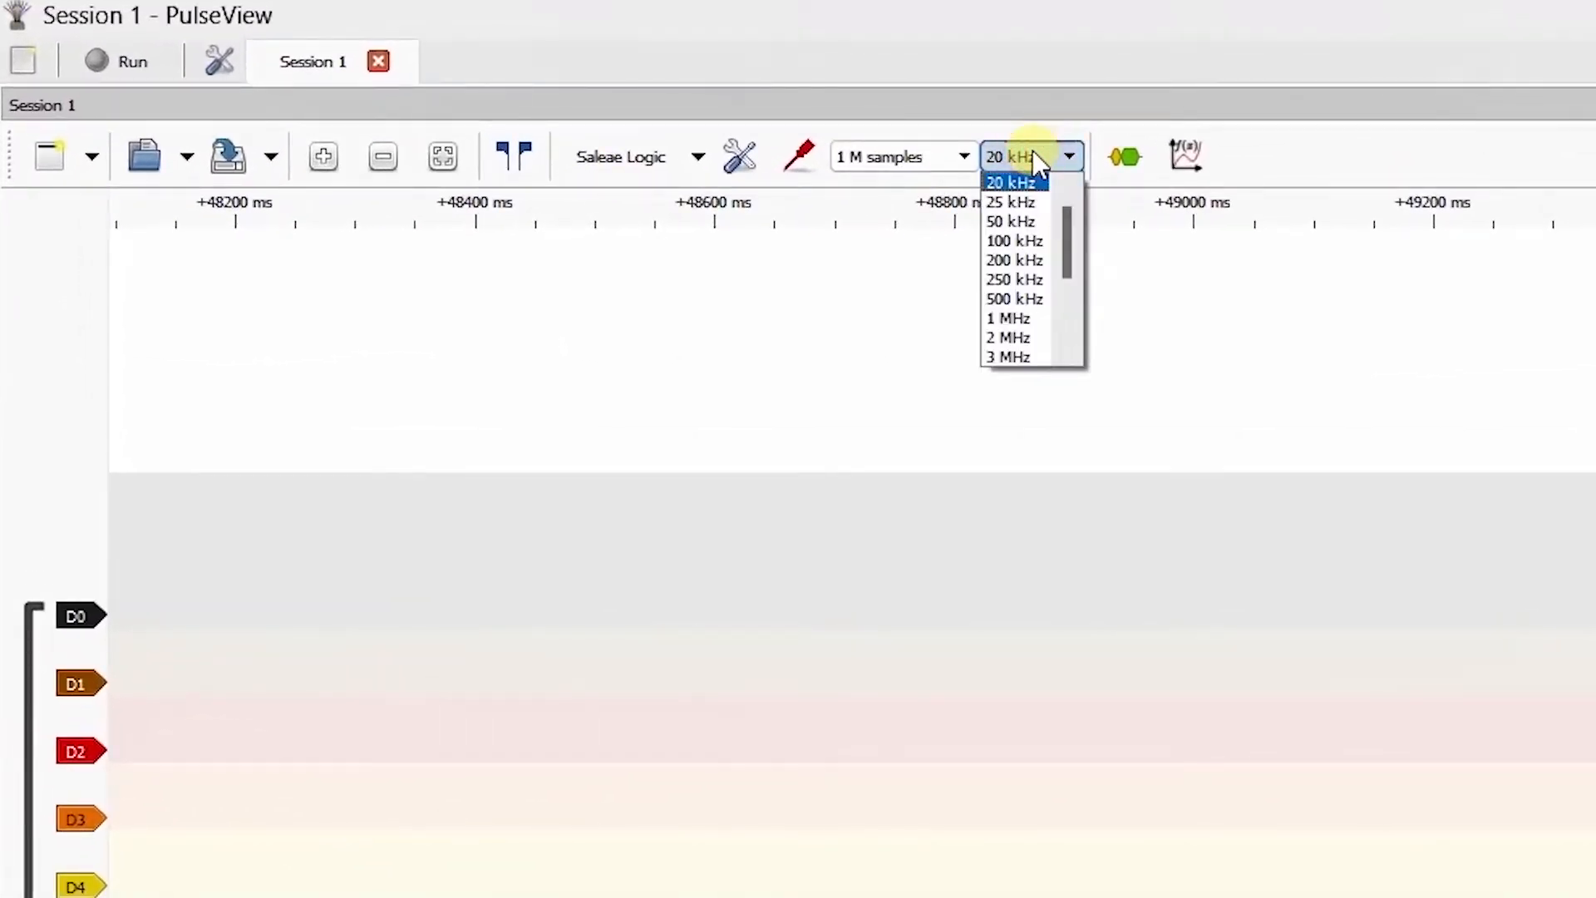
click(1008, 340)
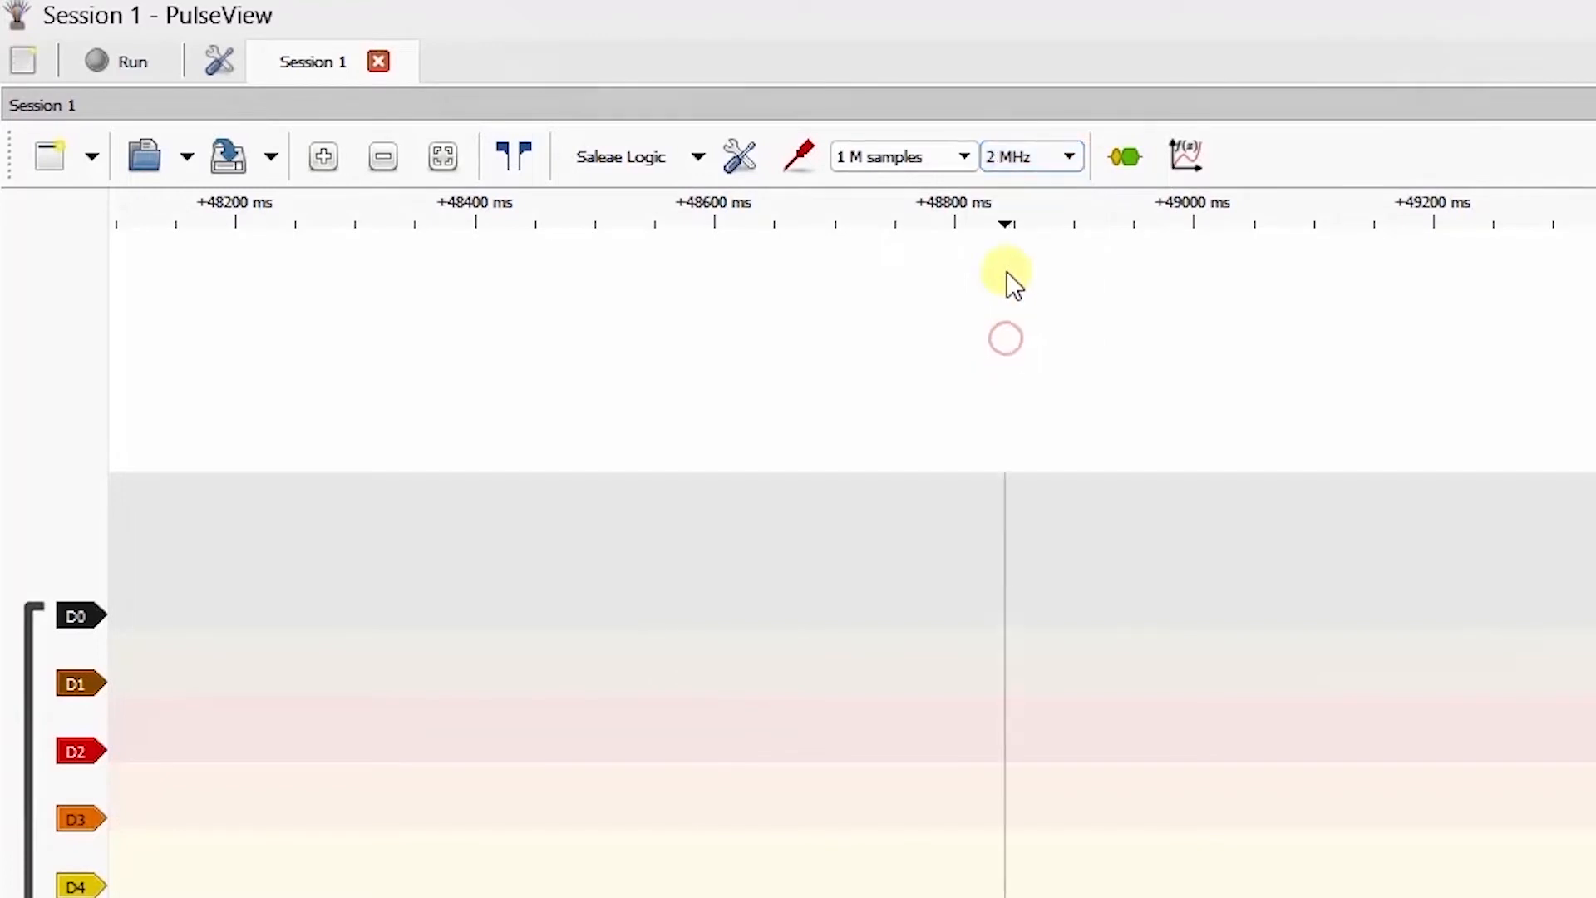
click(924, 158)
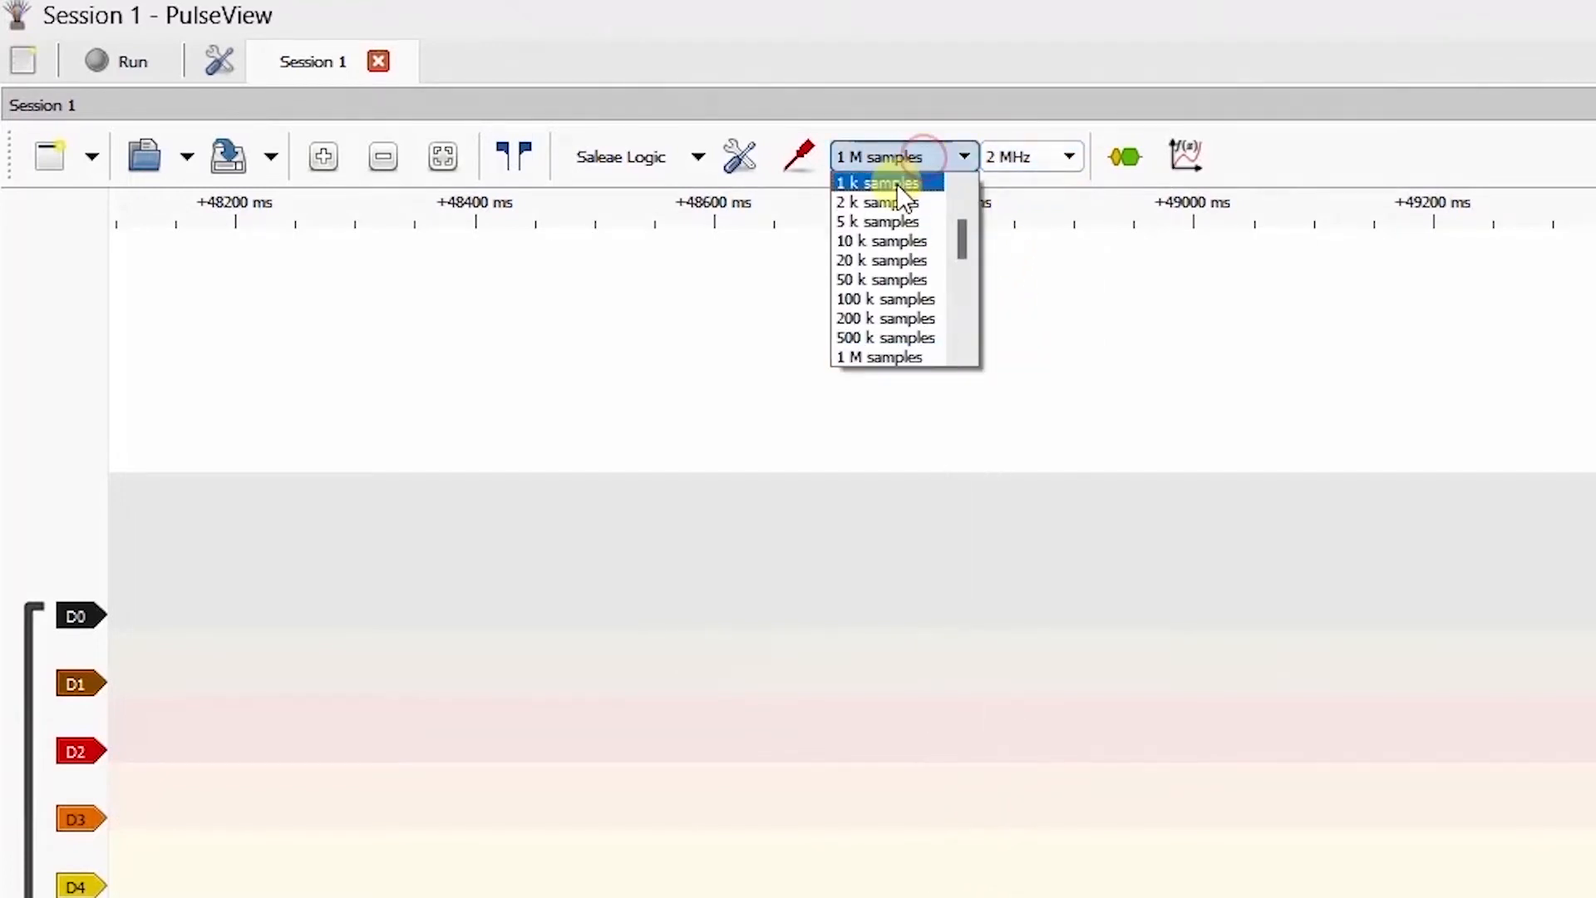
scroll(901, 241, down, 2)
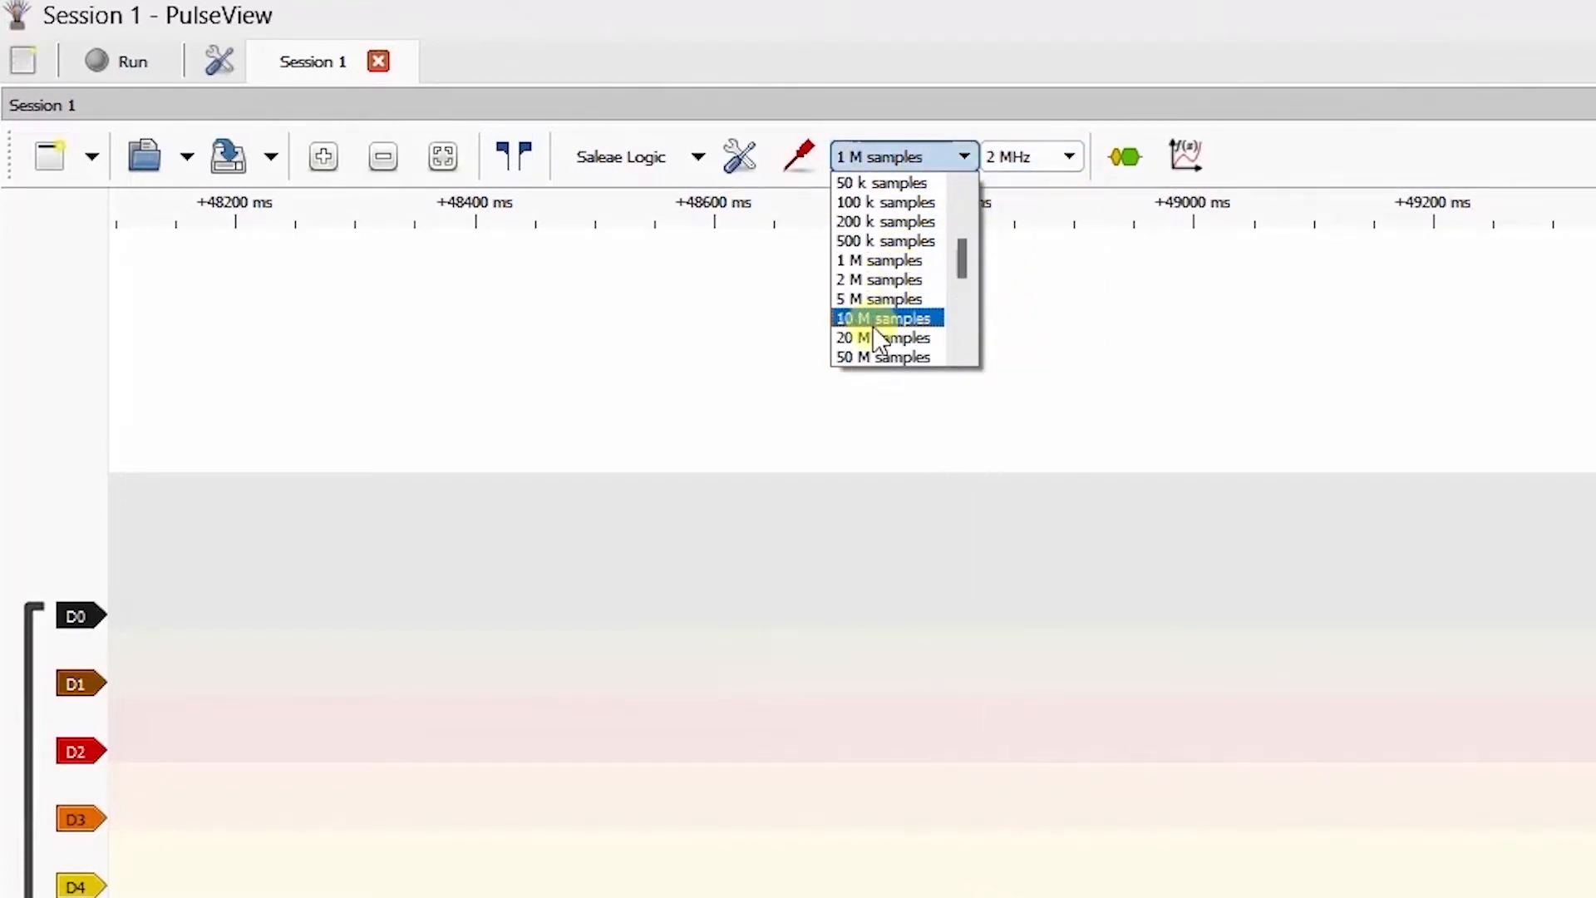
scroll(865, 316, down, 2)
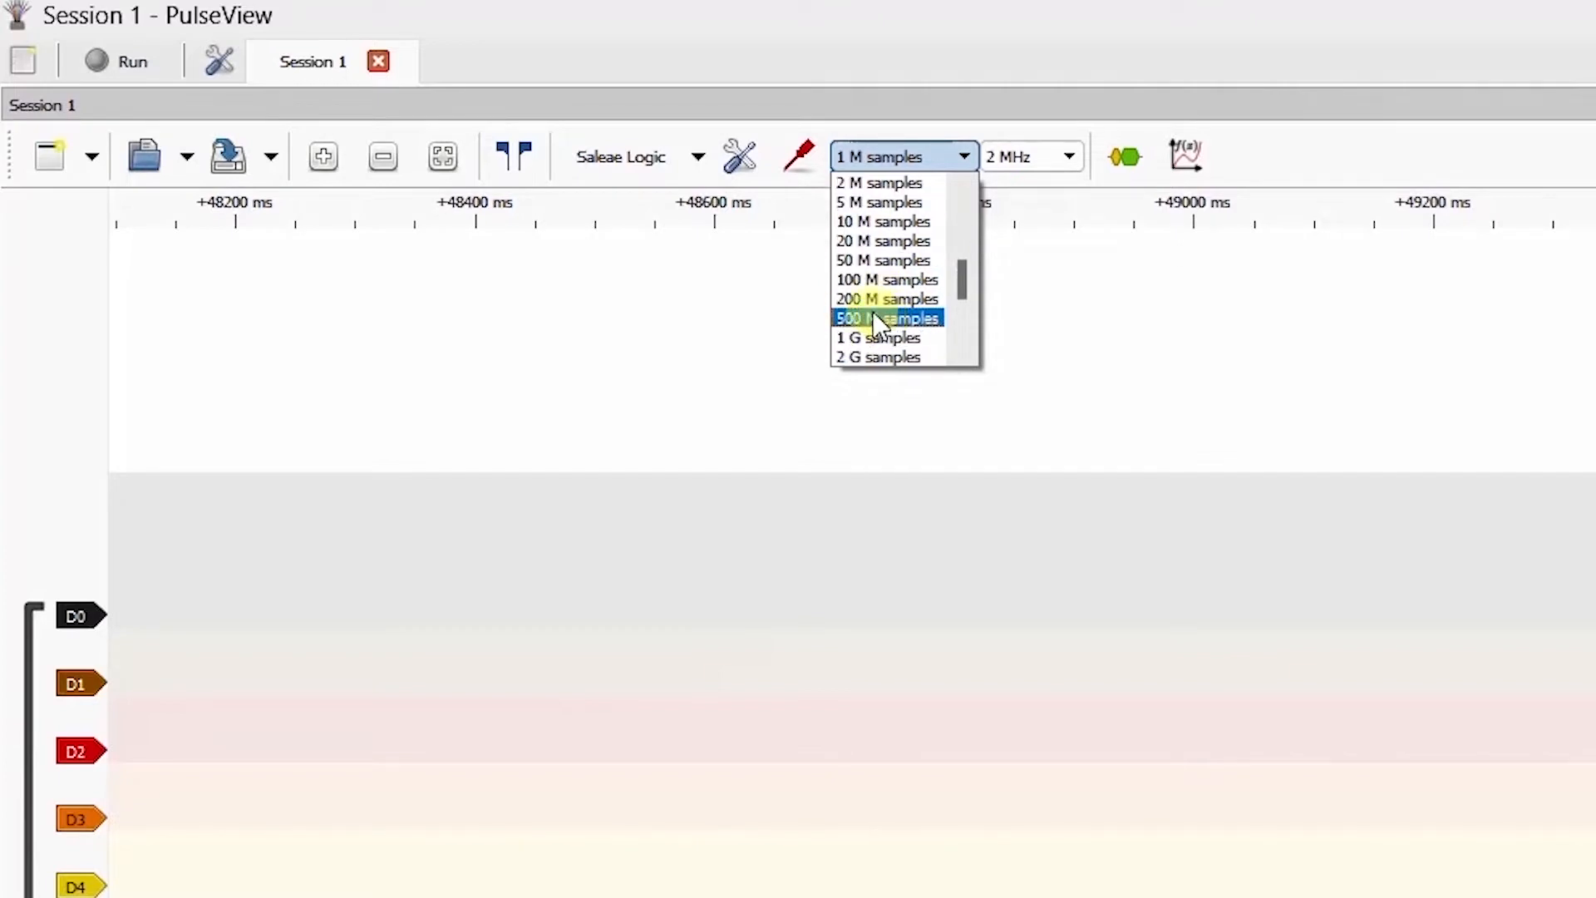
click(888, 280)
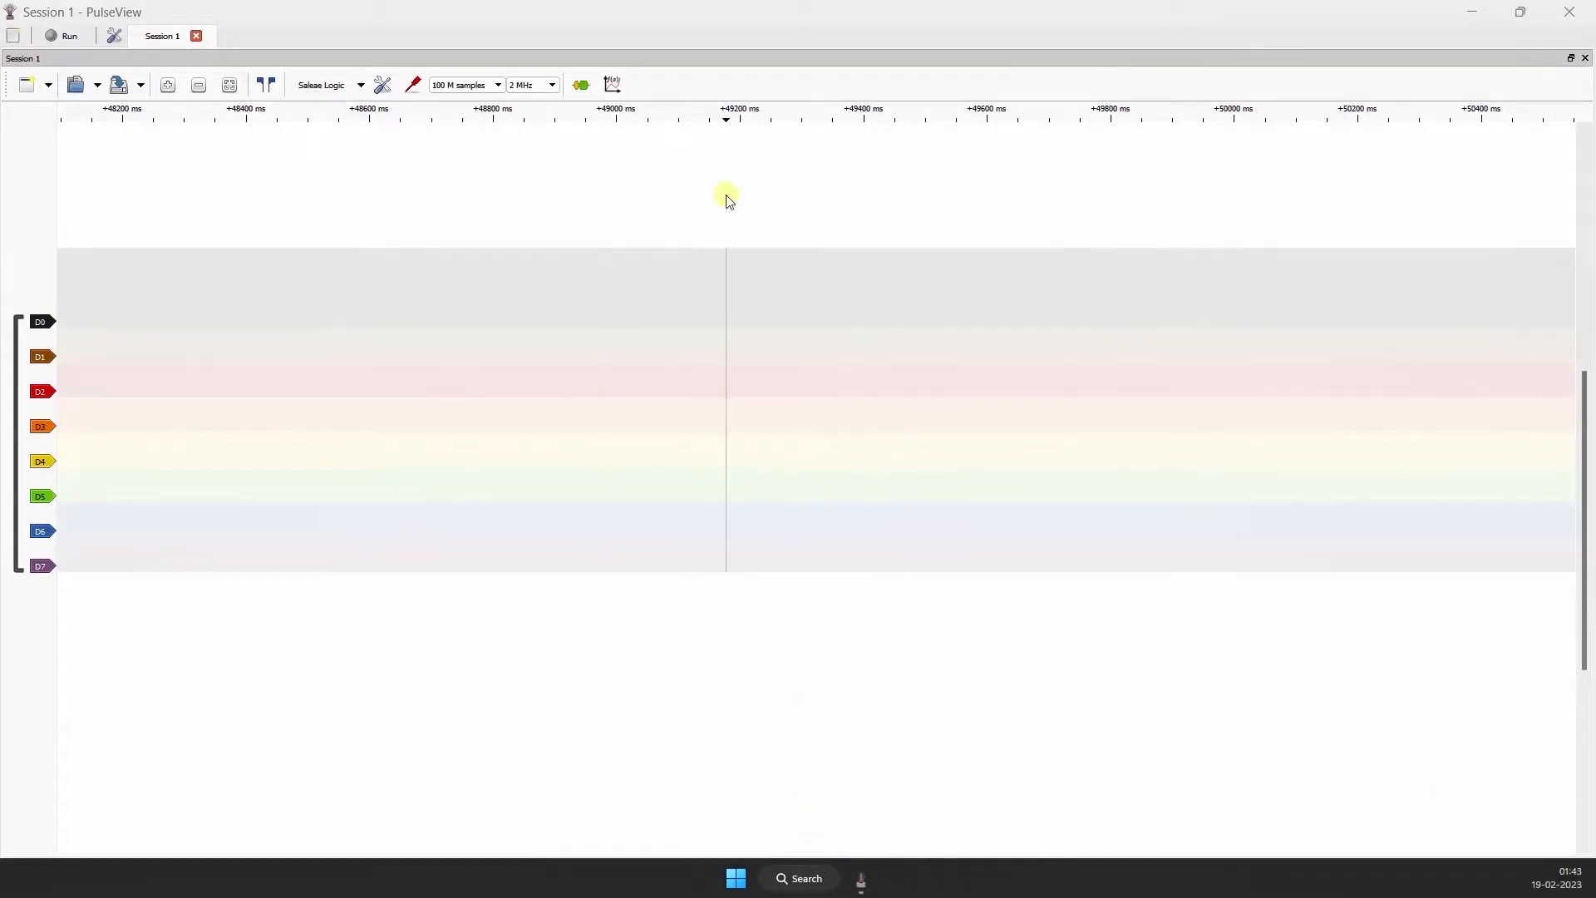
Step: Find and launch the Hercules terminal utility, hercules_3-2-8.exe
click(735, 878)
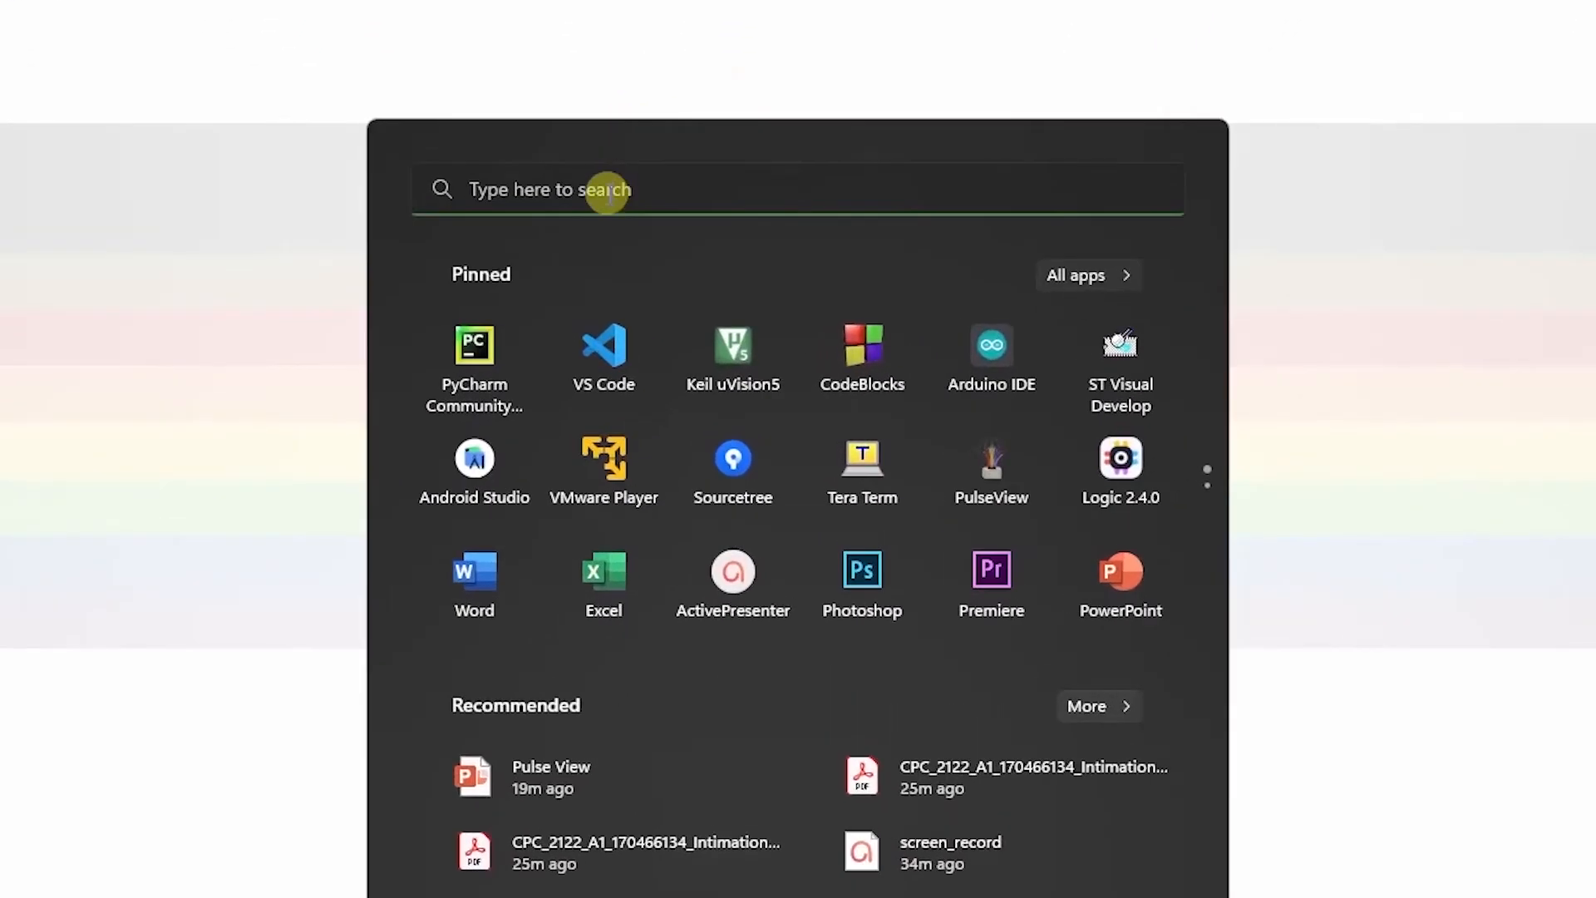
click(607, 190)
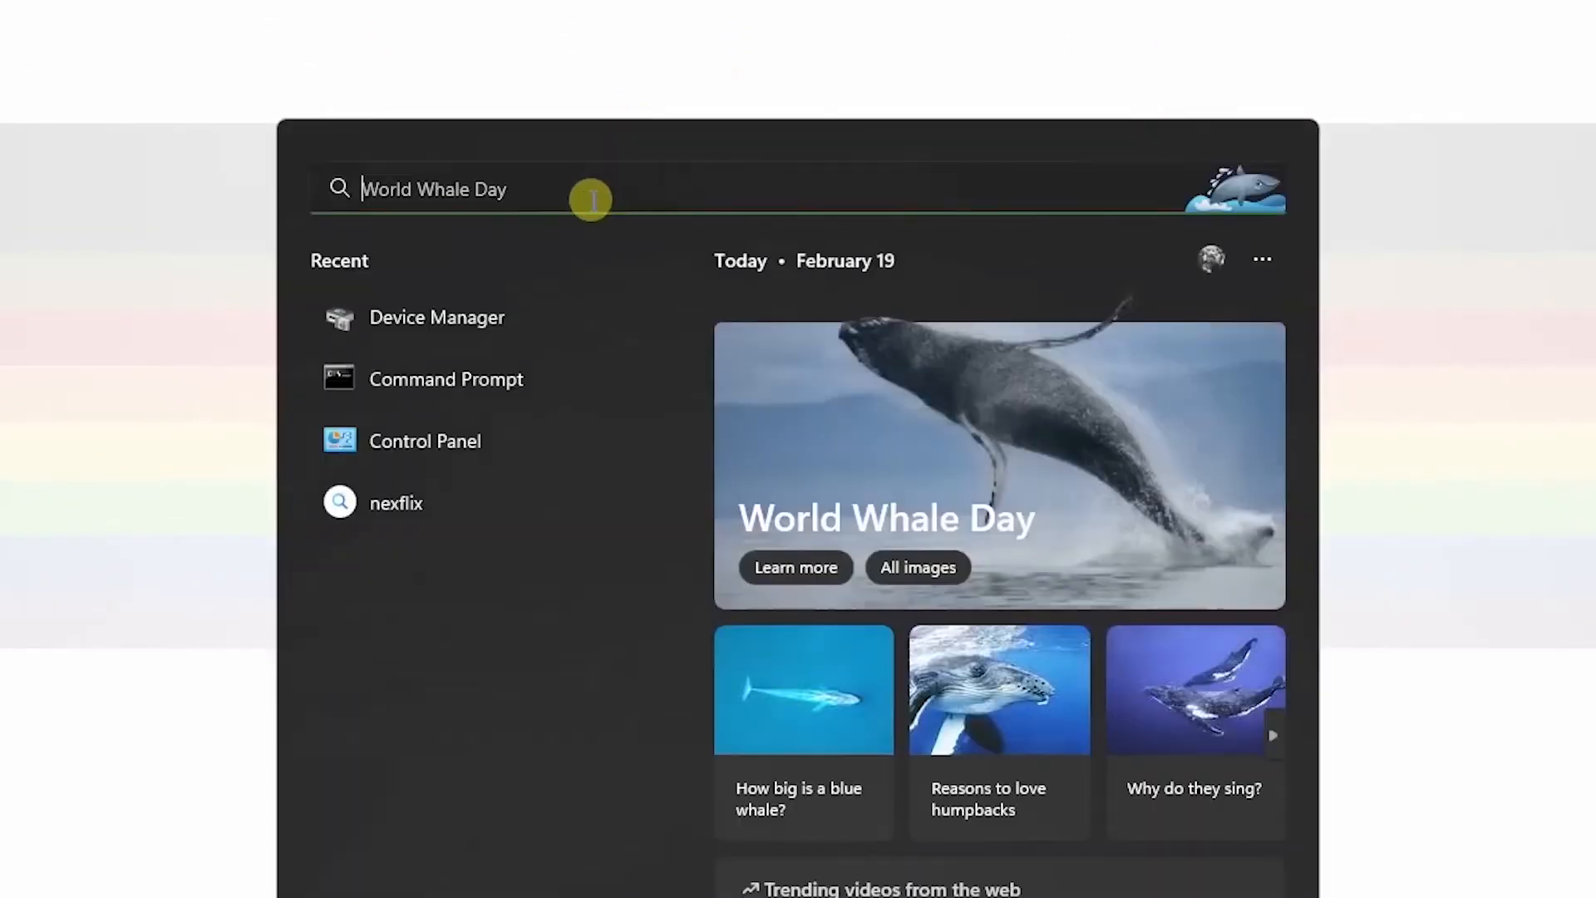
text(He)
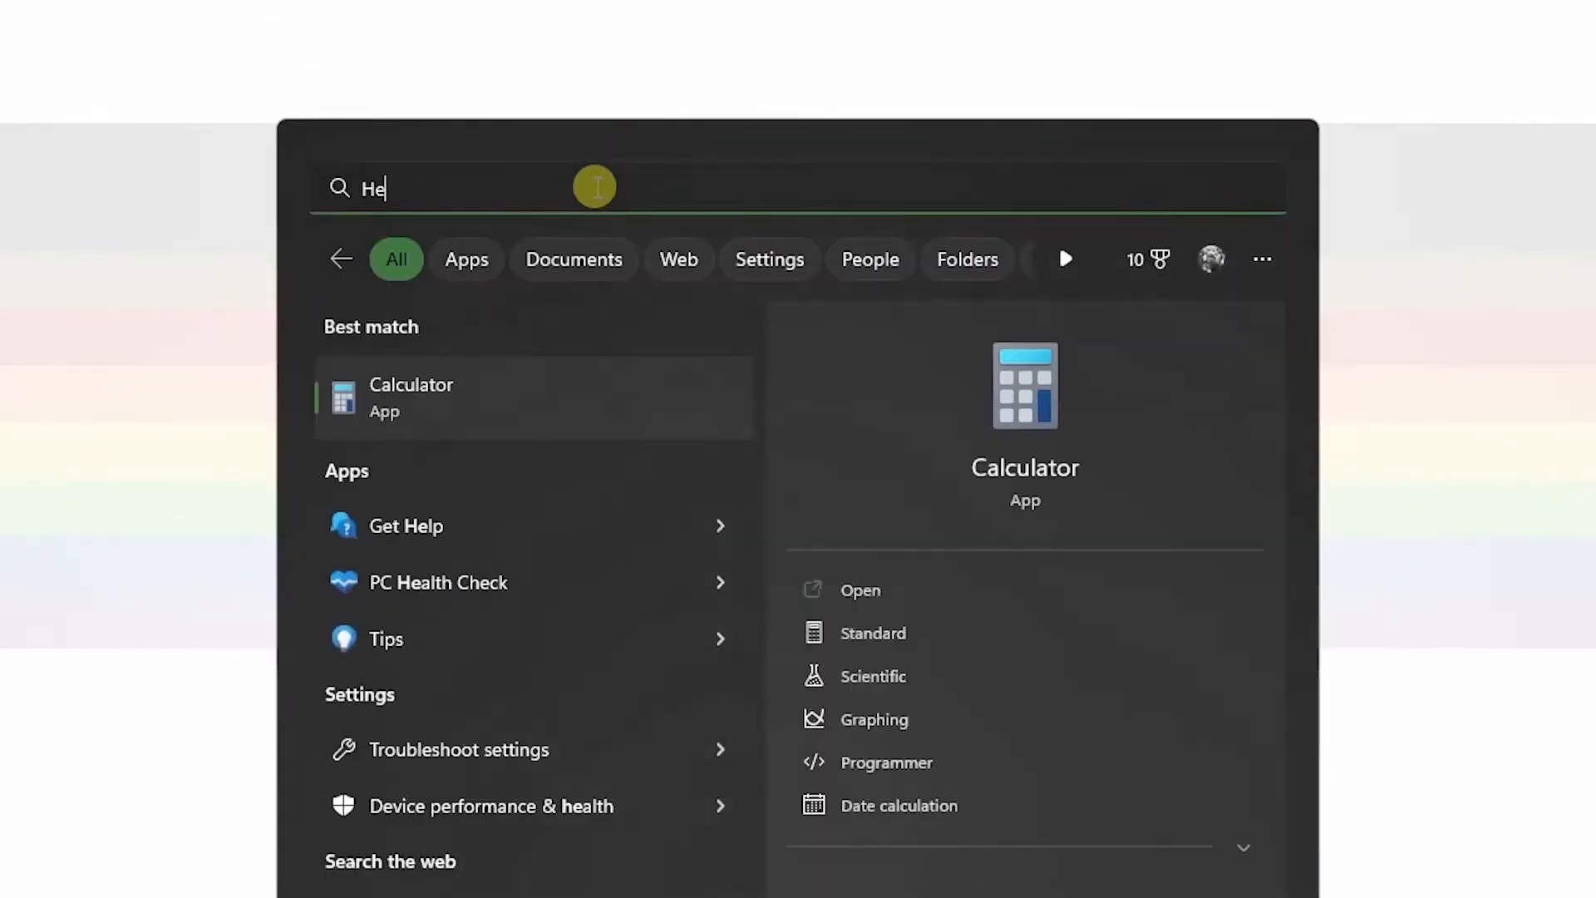
text(rcules_3-2-8.exe)
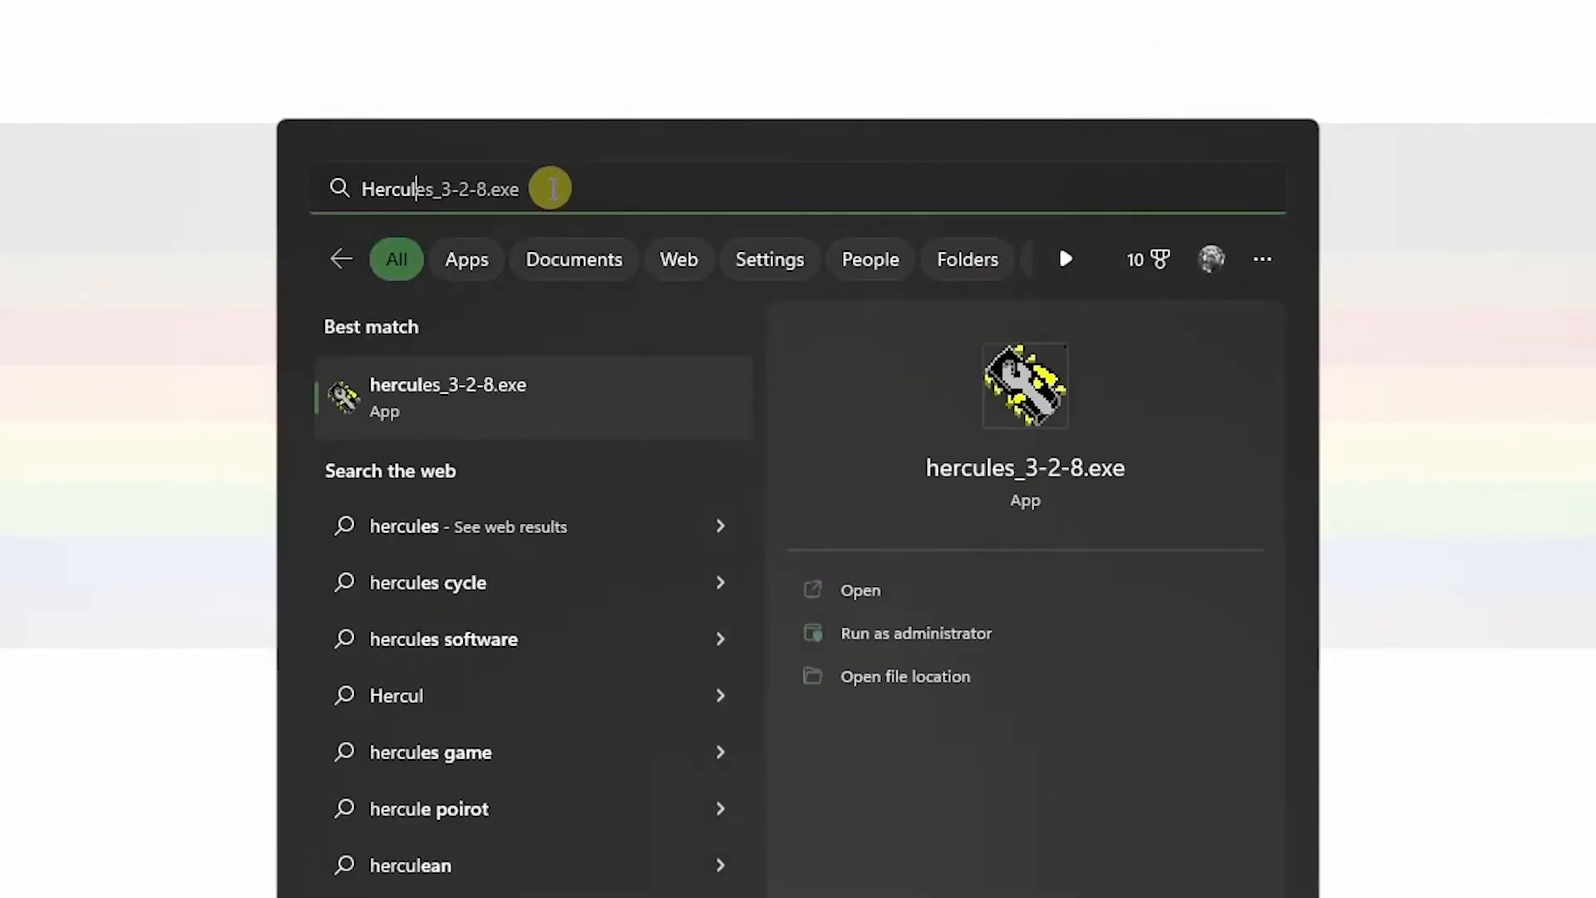
click(525, 387)
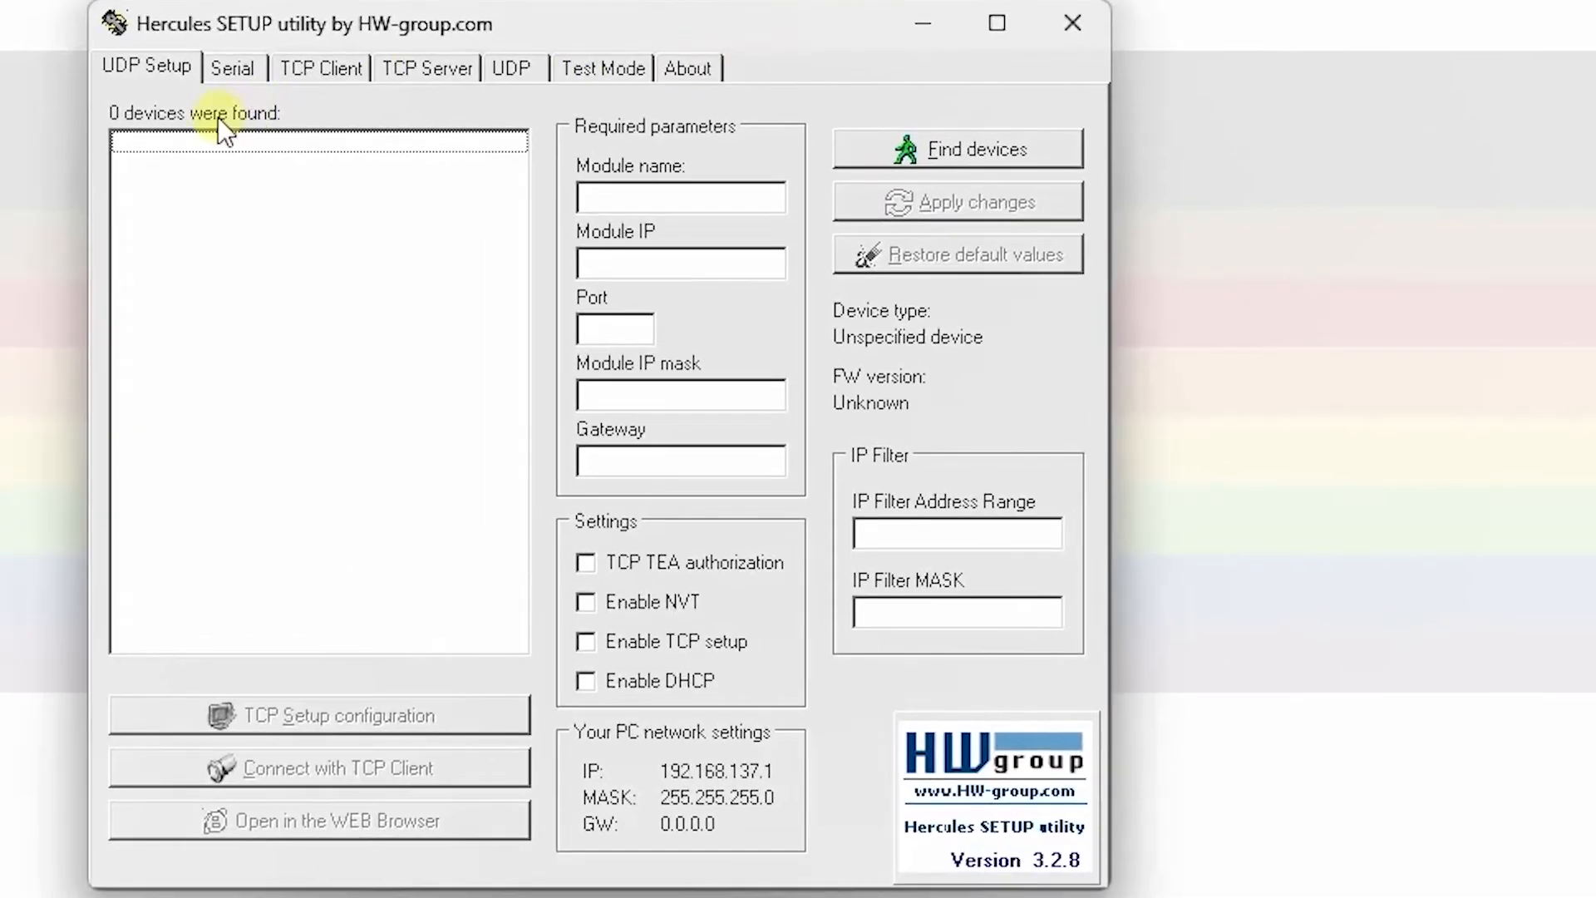
Step: Open serial port COM9 in Hercules with its existing serial settings
click(232, 68)
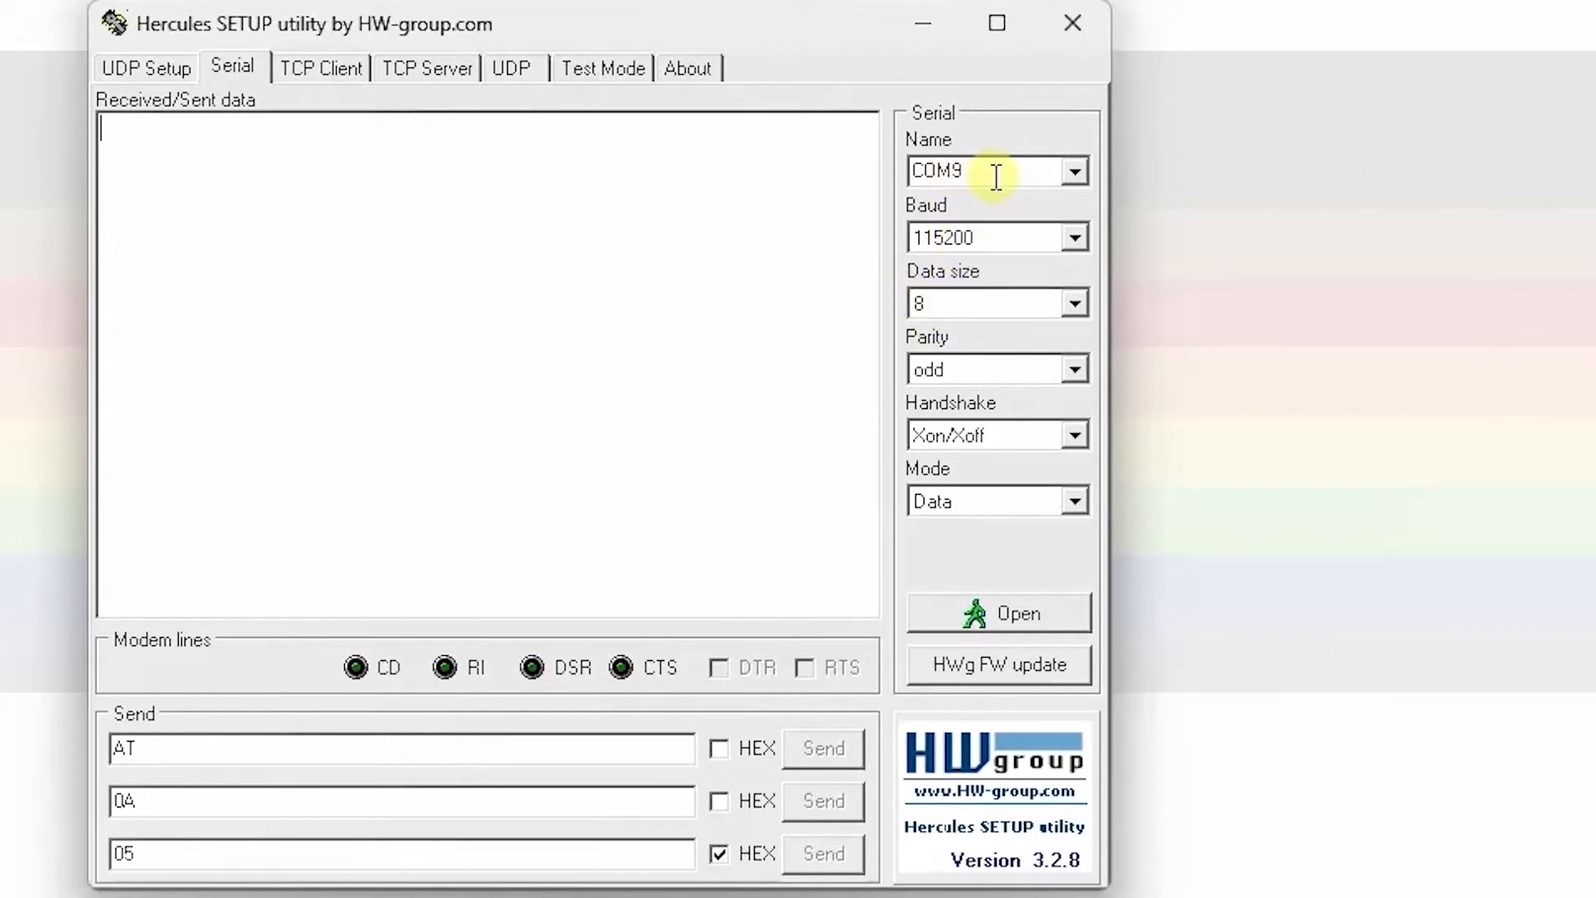
click(997, 607)
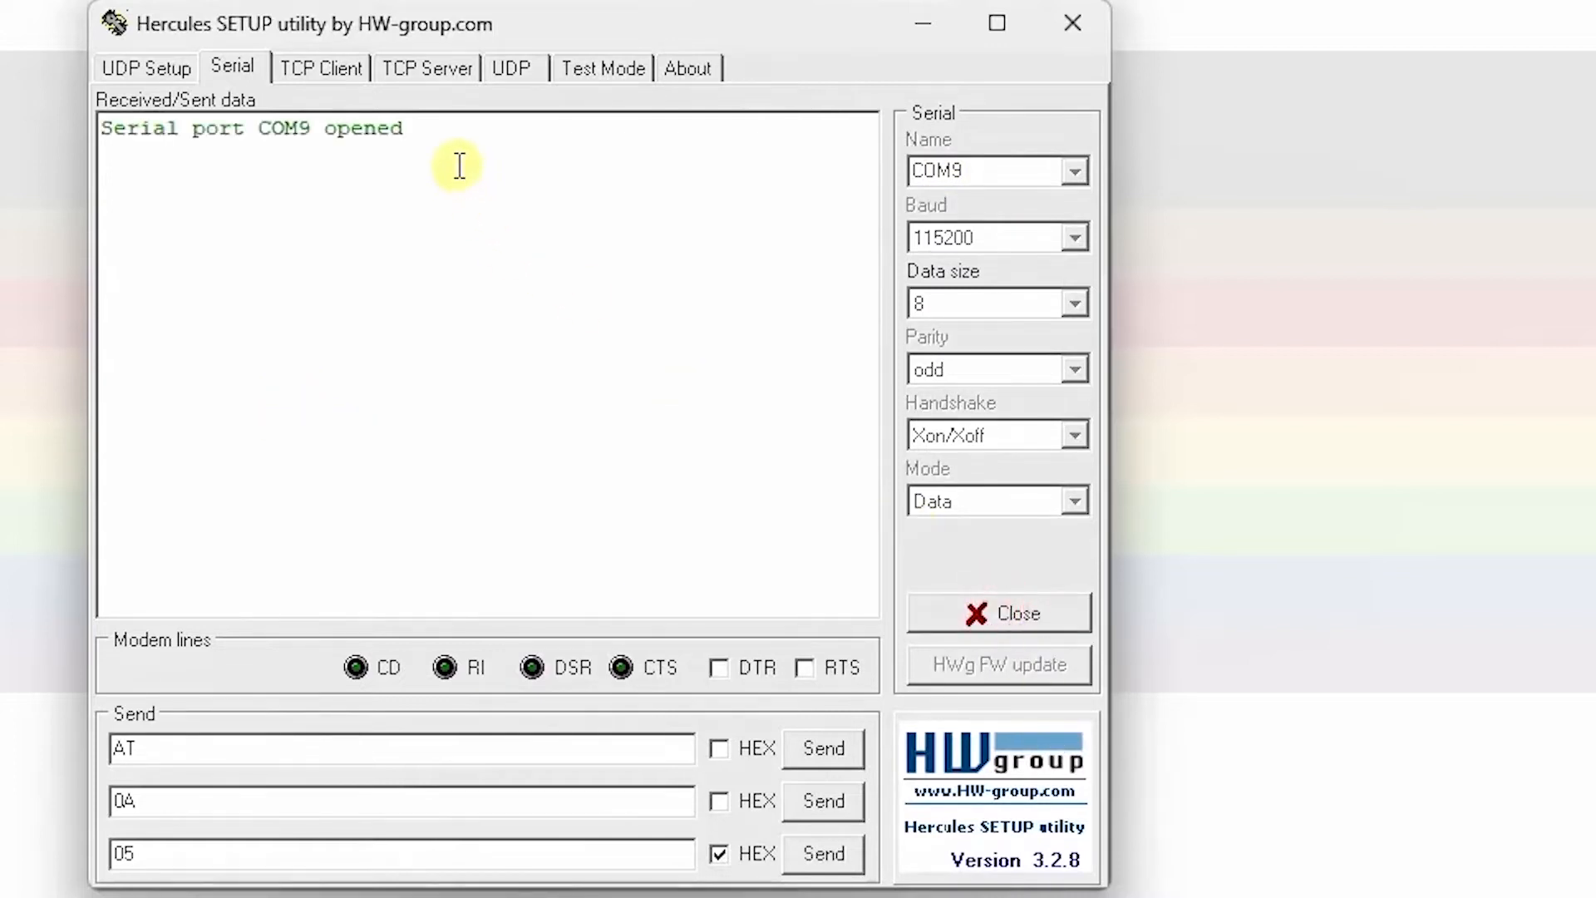
click(408, 181)
Step: Change the HEX-enabled send value to 55, then move the Hercules window aside and minimize it
drag(123, 852, 82, 857)
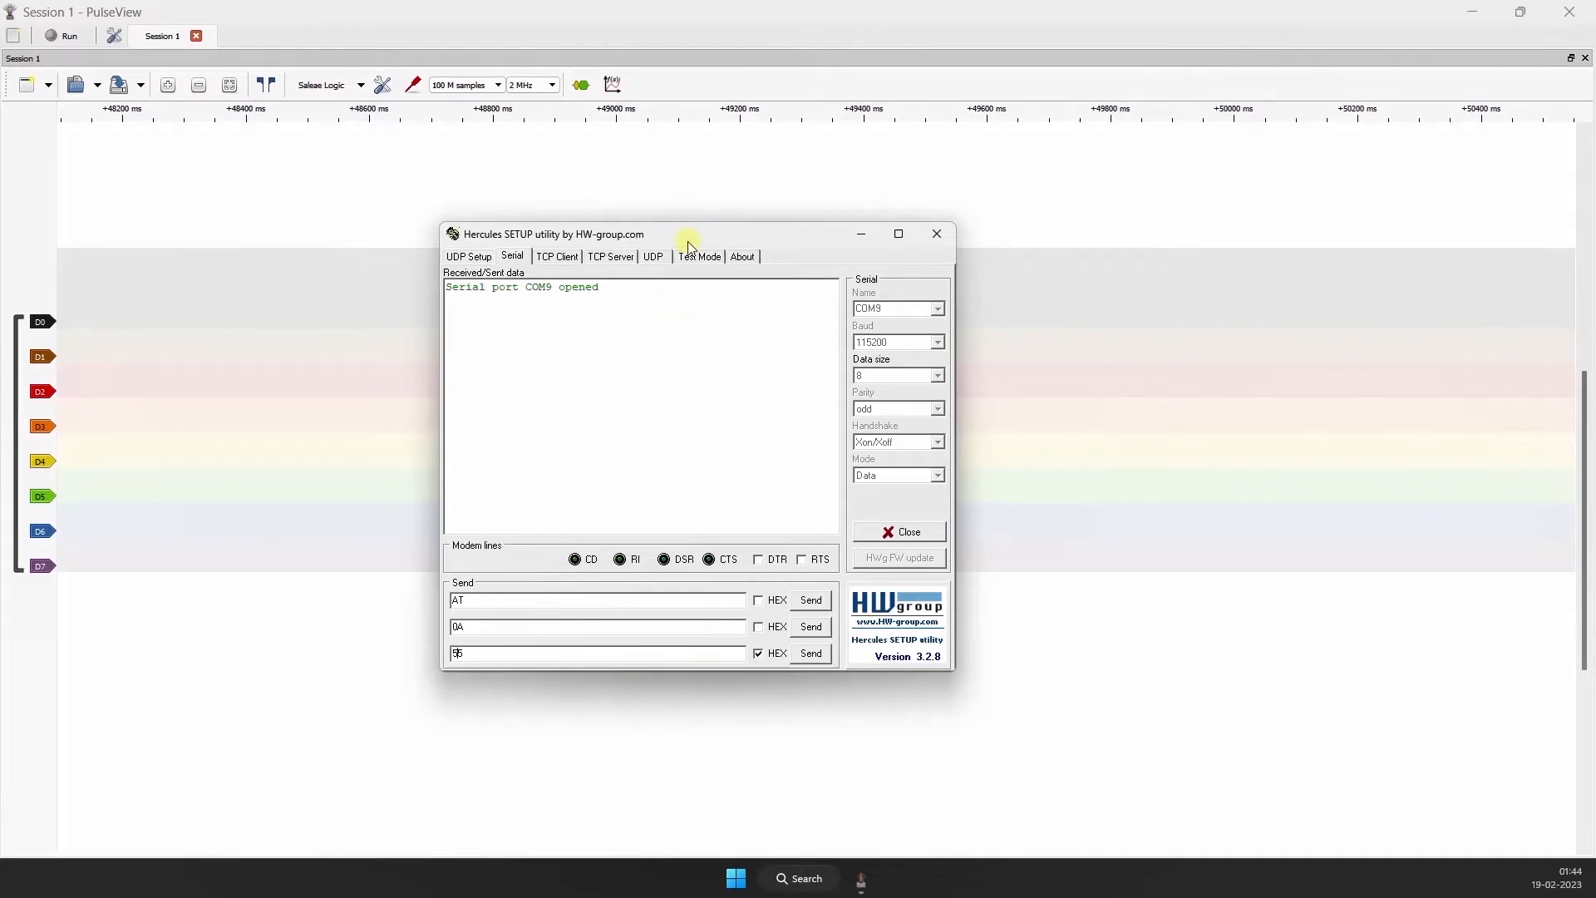
drag(689, 242, 1084, 291)
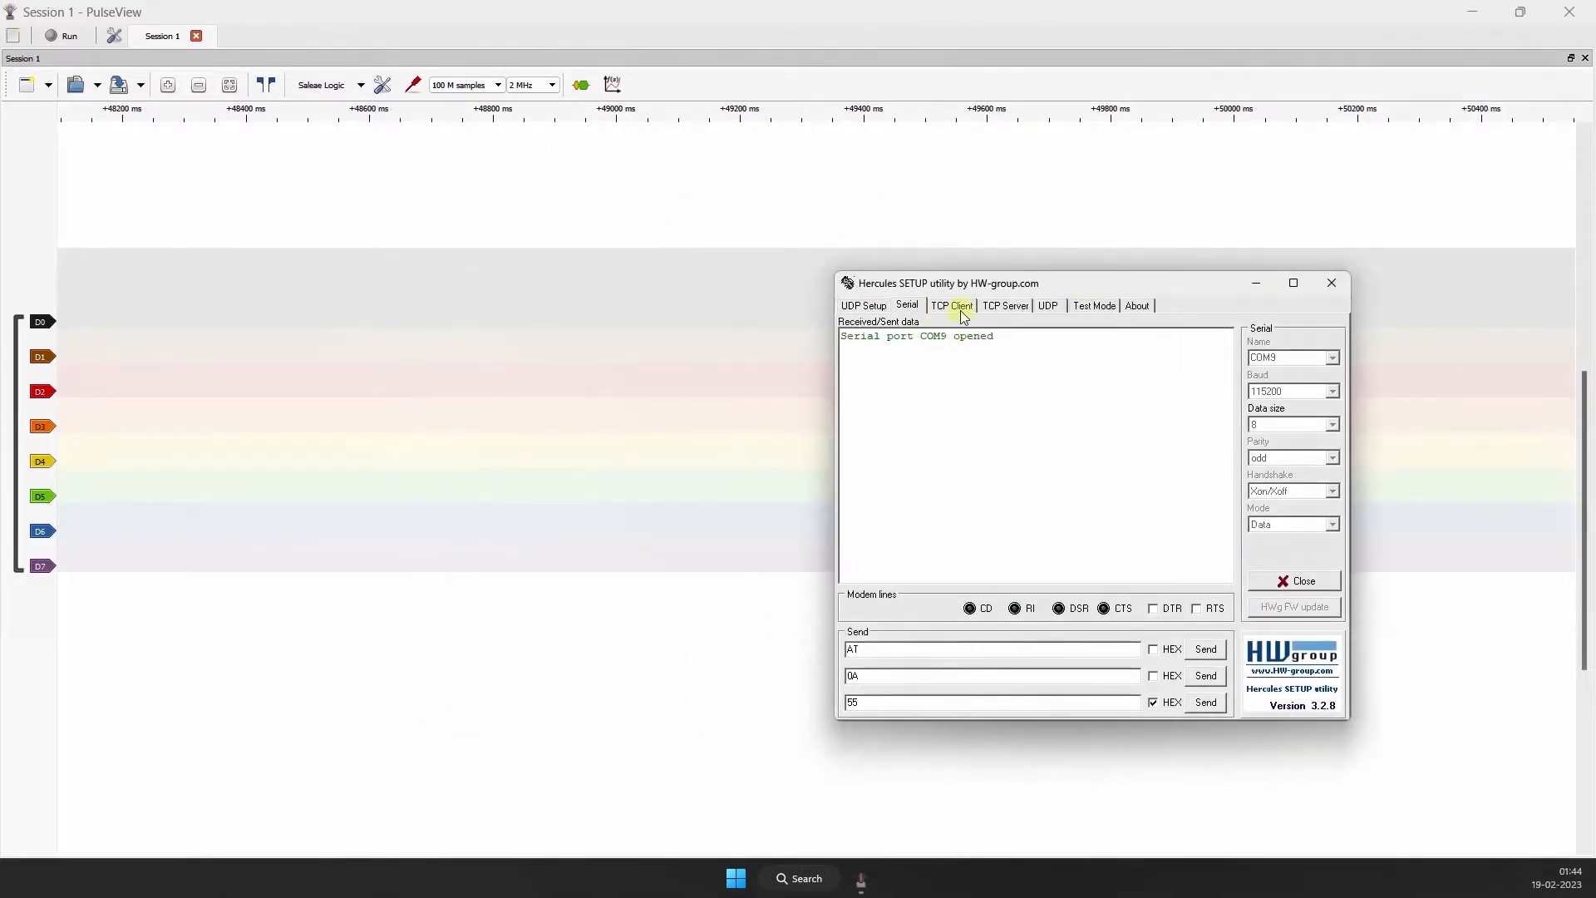
click(1258, 287)
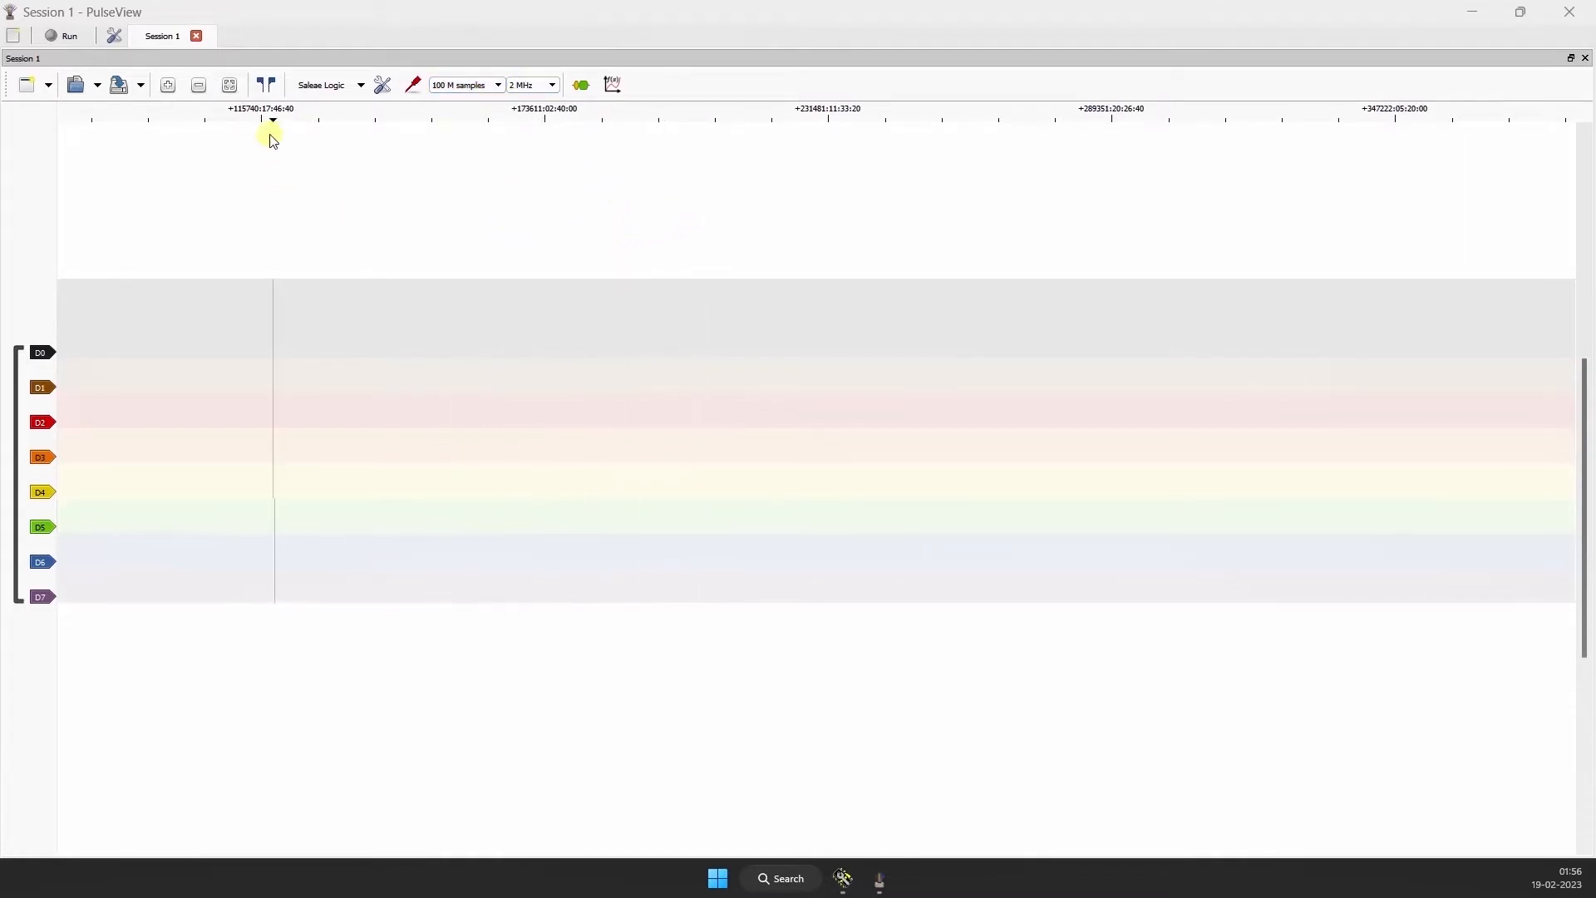
Step: Rescale and shift PulseView's time axis to span about -10 s to +1:40 with channels D0 to D7 in view
scroll(631, 317, down, 5)
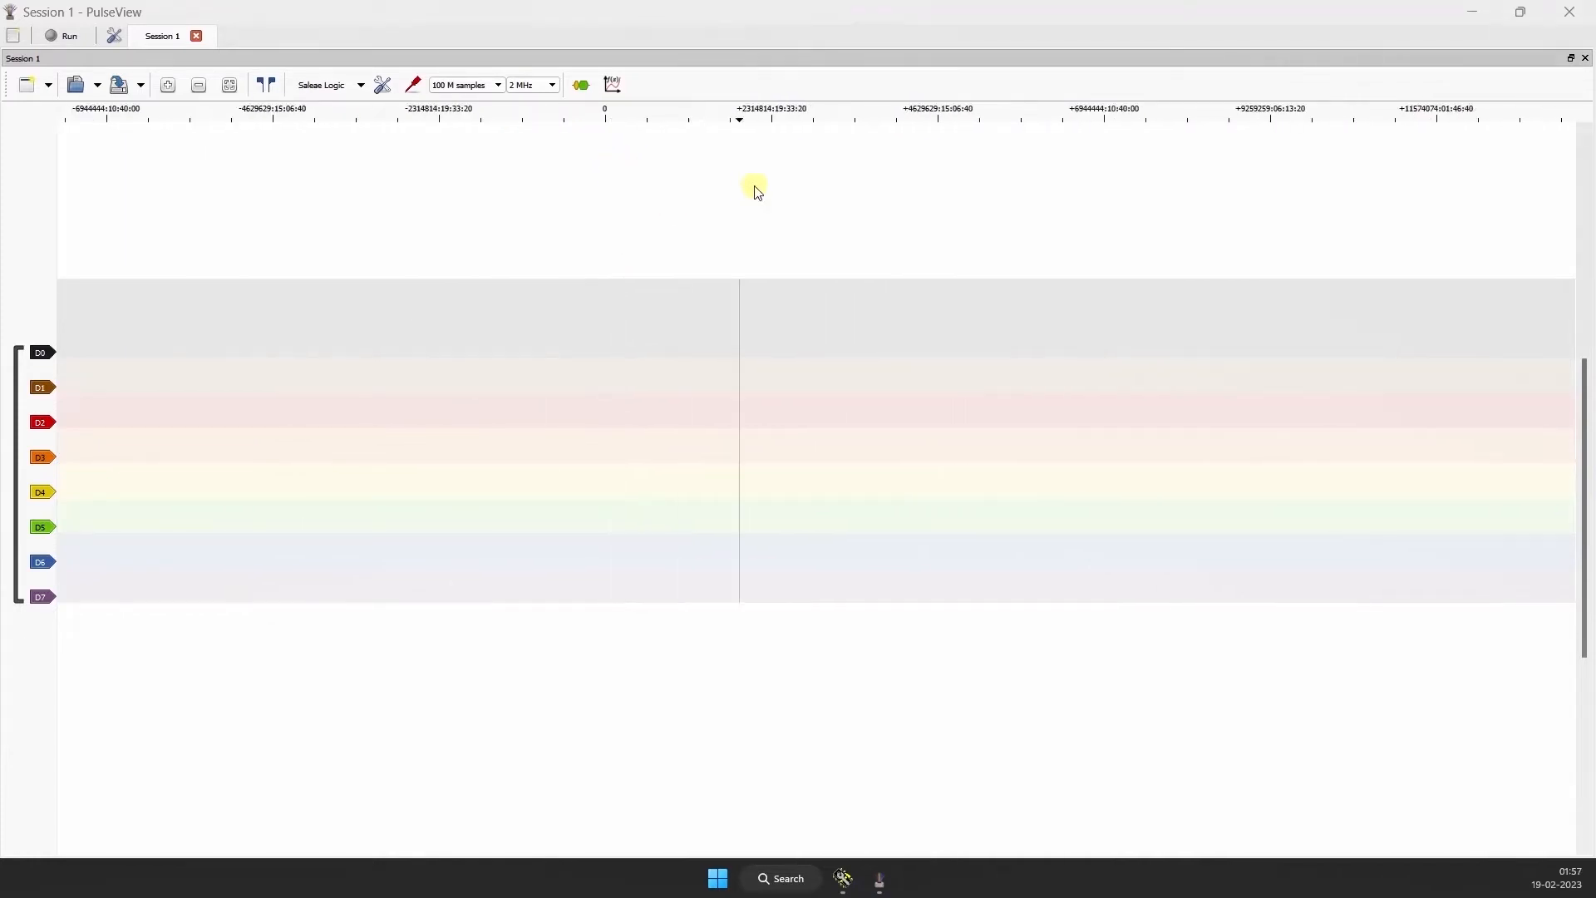
scroll(765, 171, up, 3)
scroll(219, 172, up, 1)
drag(239, 172, 1044, 261)
scroll(242, 251, down, 4)
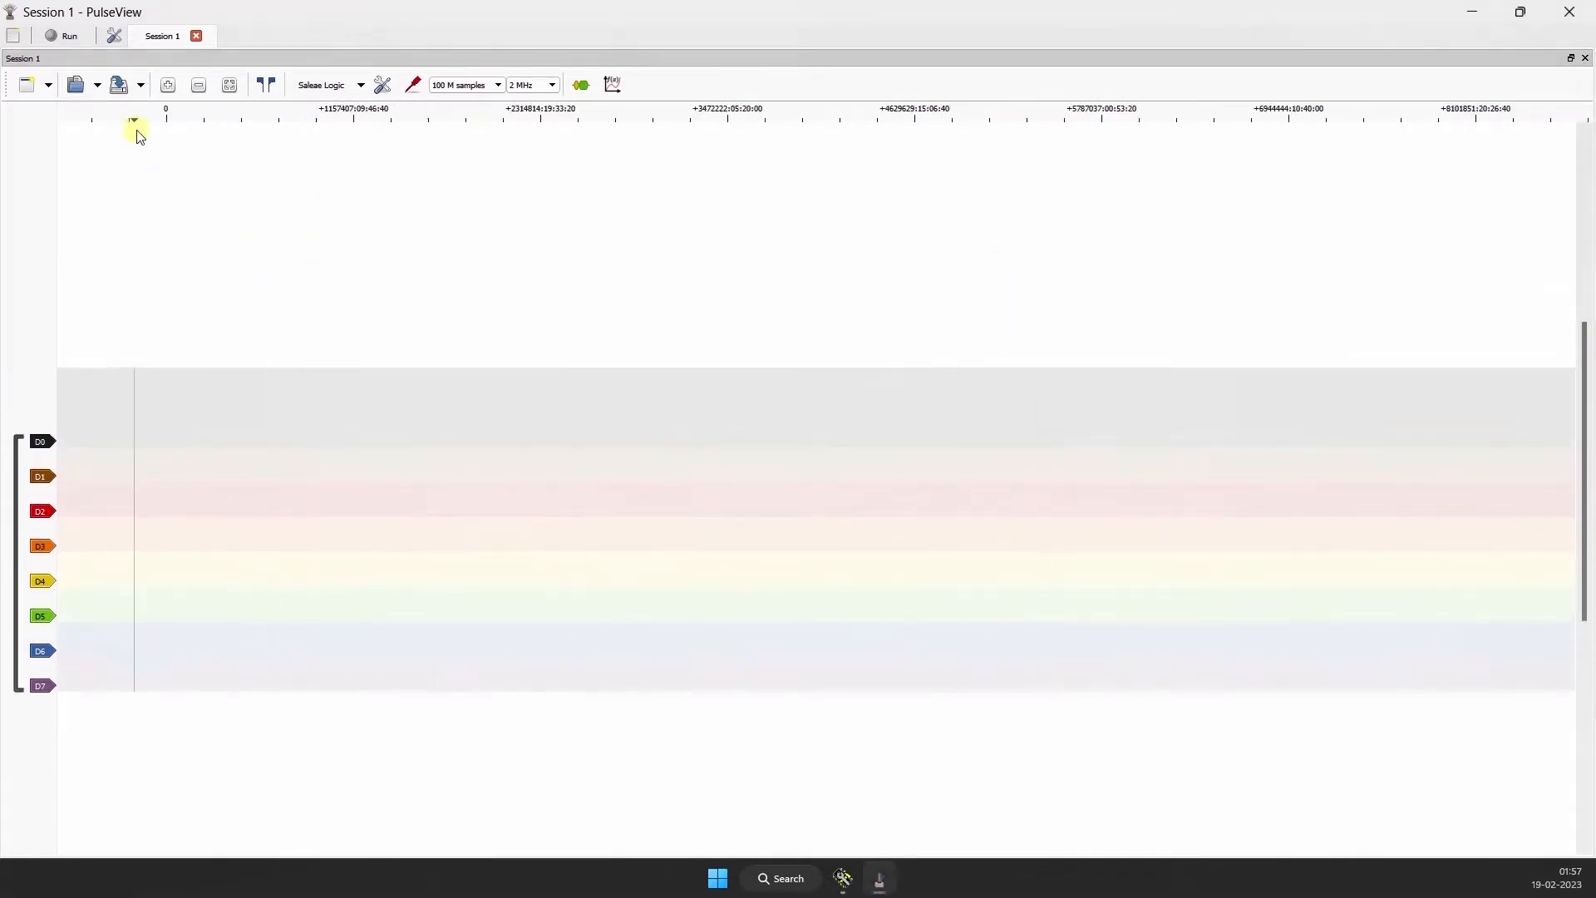
drag(136, 127, 452, 210)
scroll(424, 164, up, 2)
scroll(640, 178, up, 5)
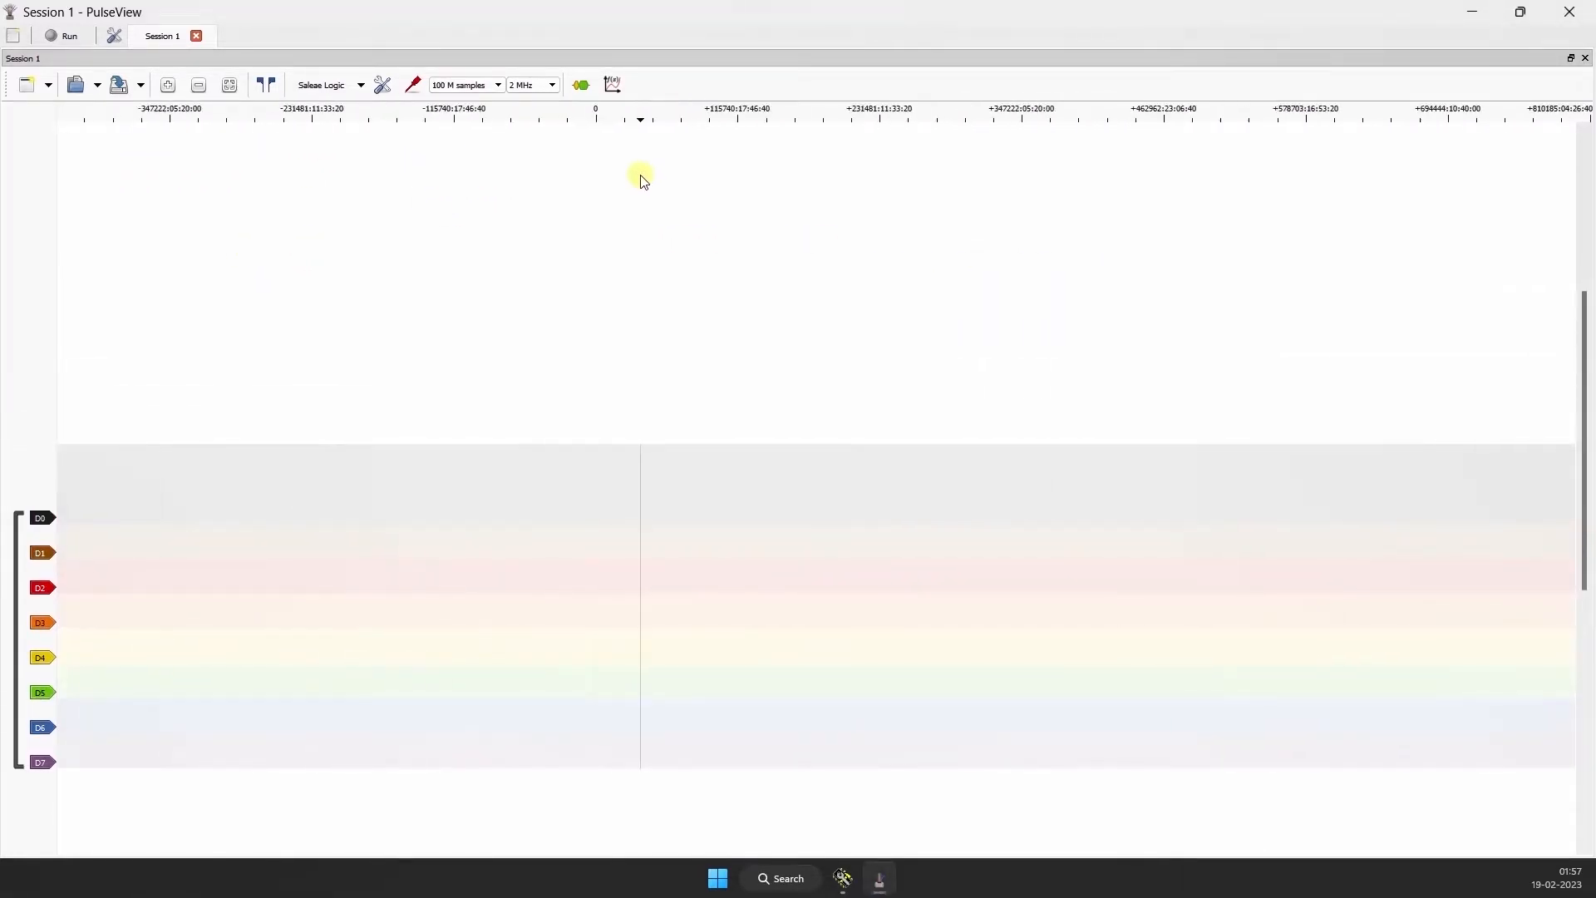
scroll(433, 181, up, 4)
scroll(742, 198, up, 3)
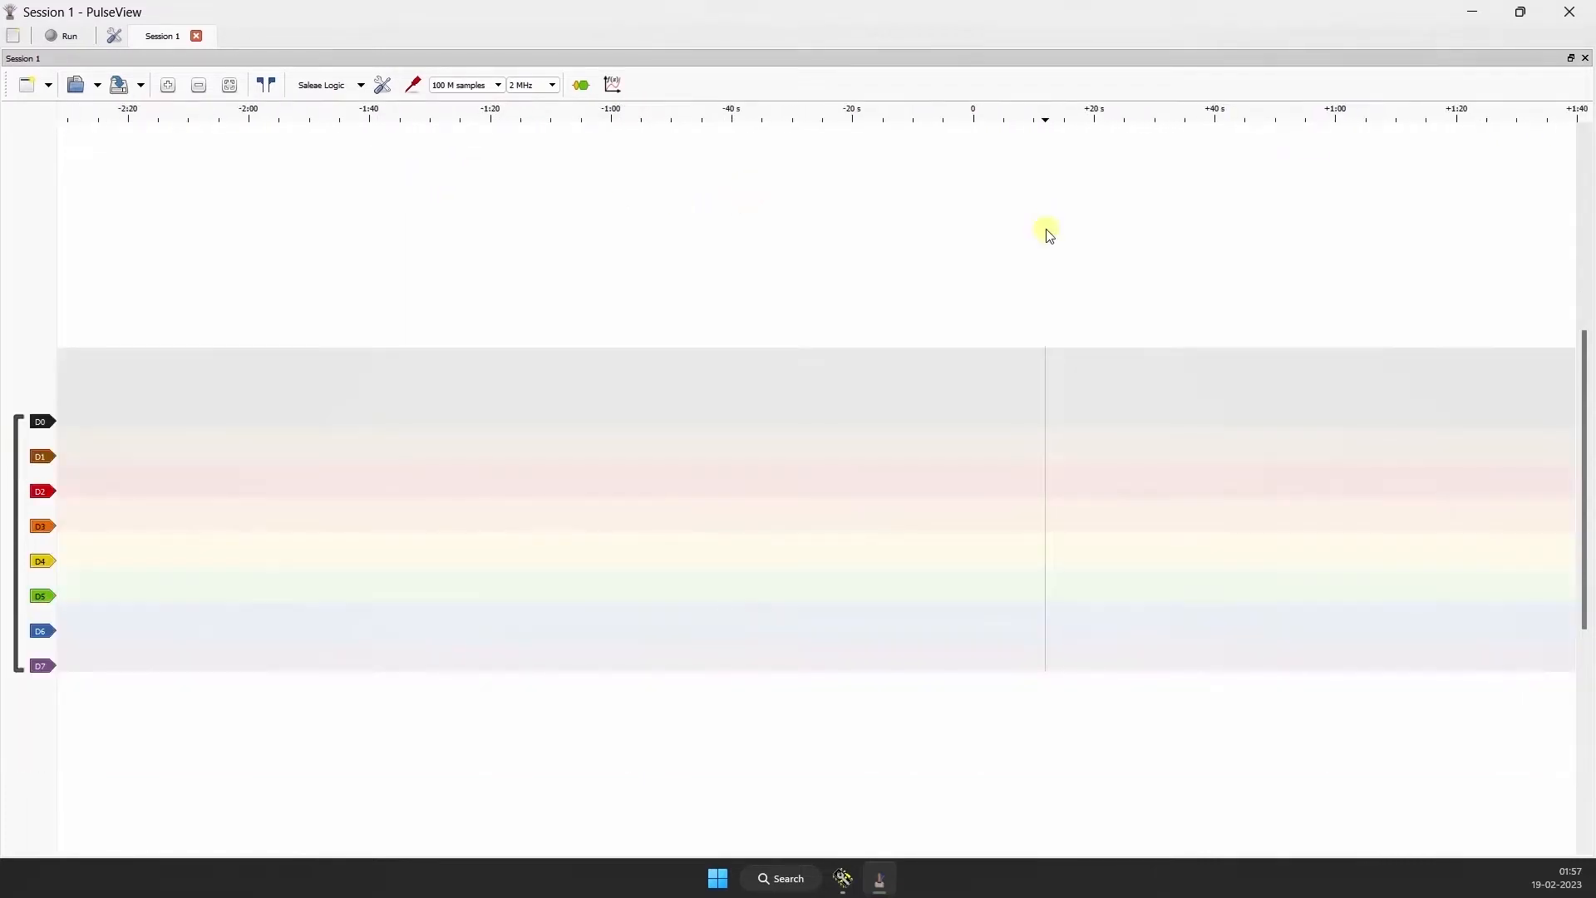
drag(1262, 252, 547, 252)
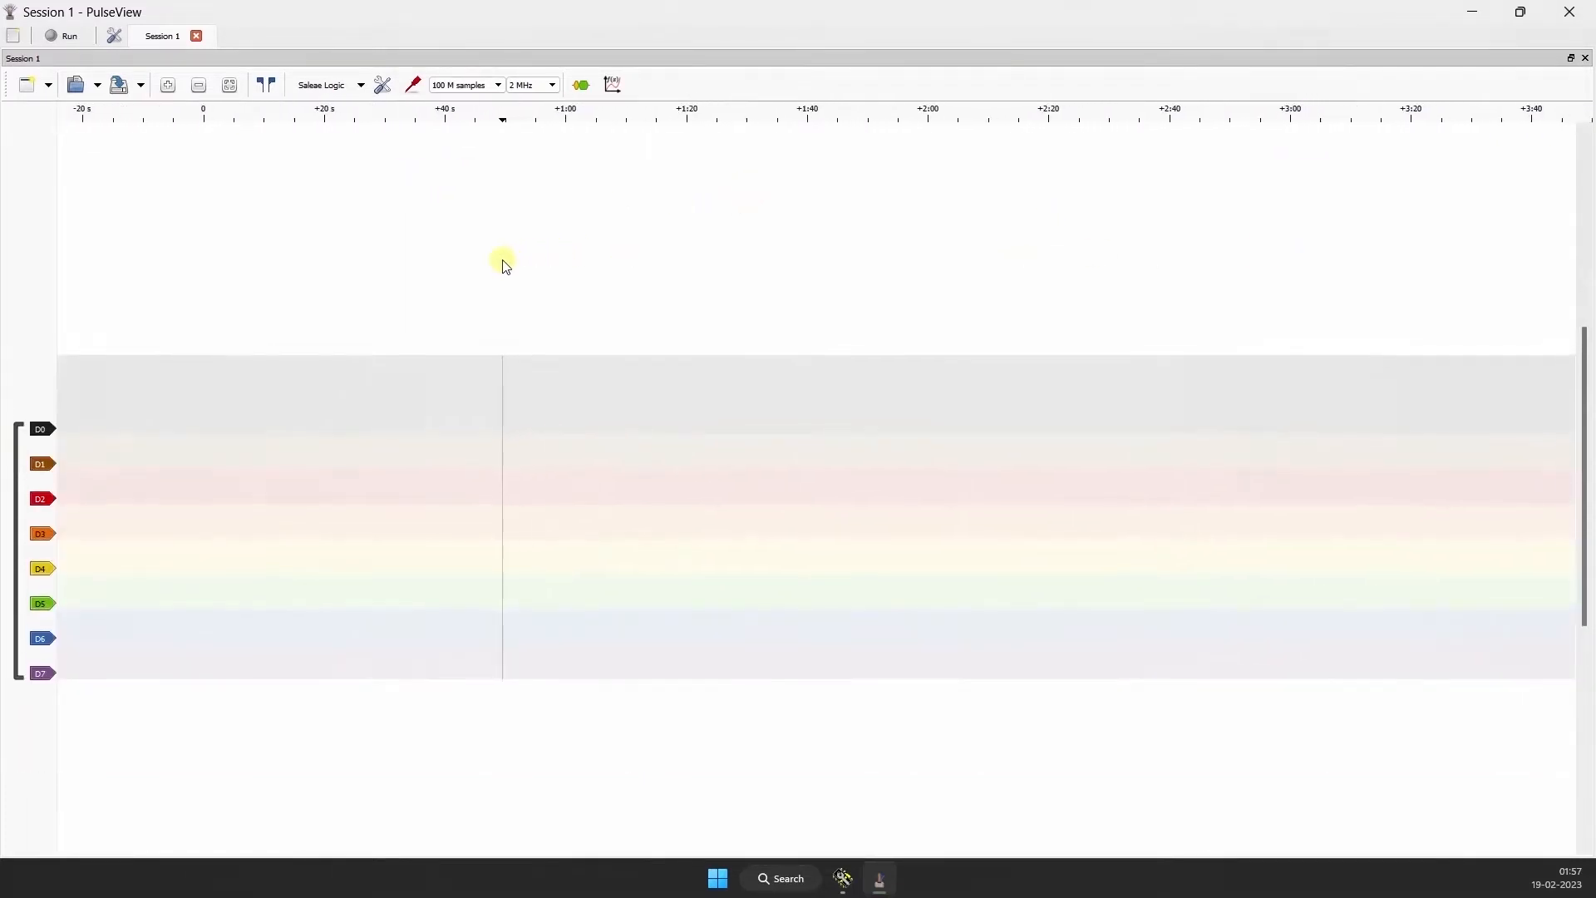
scroll(396, 241, up, 2)
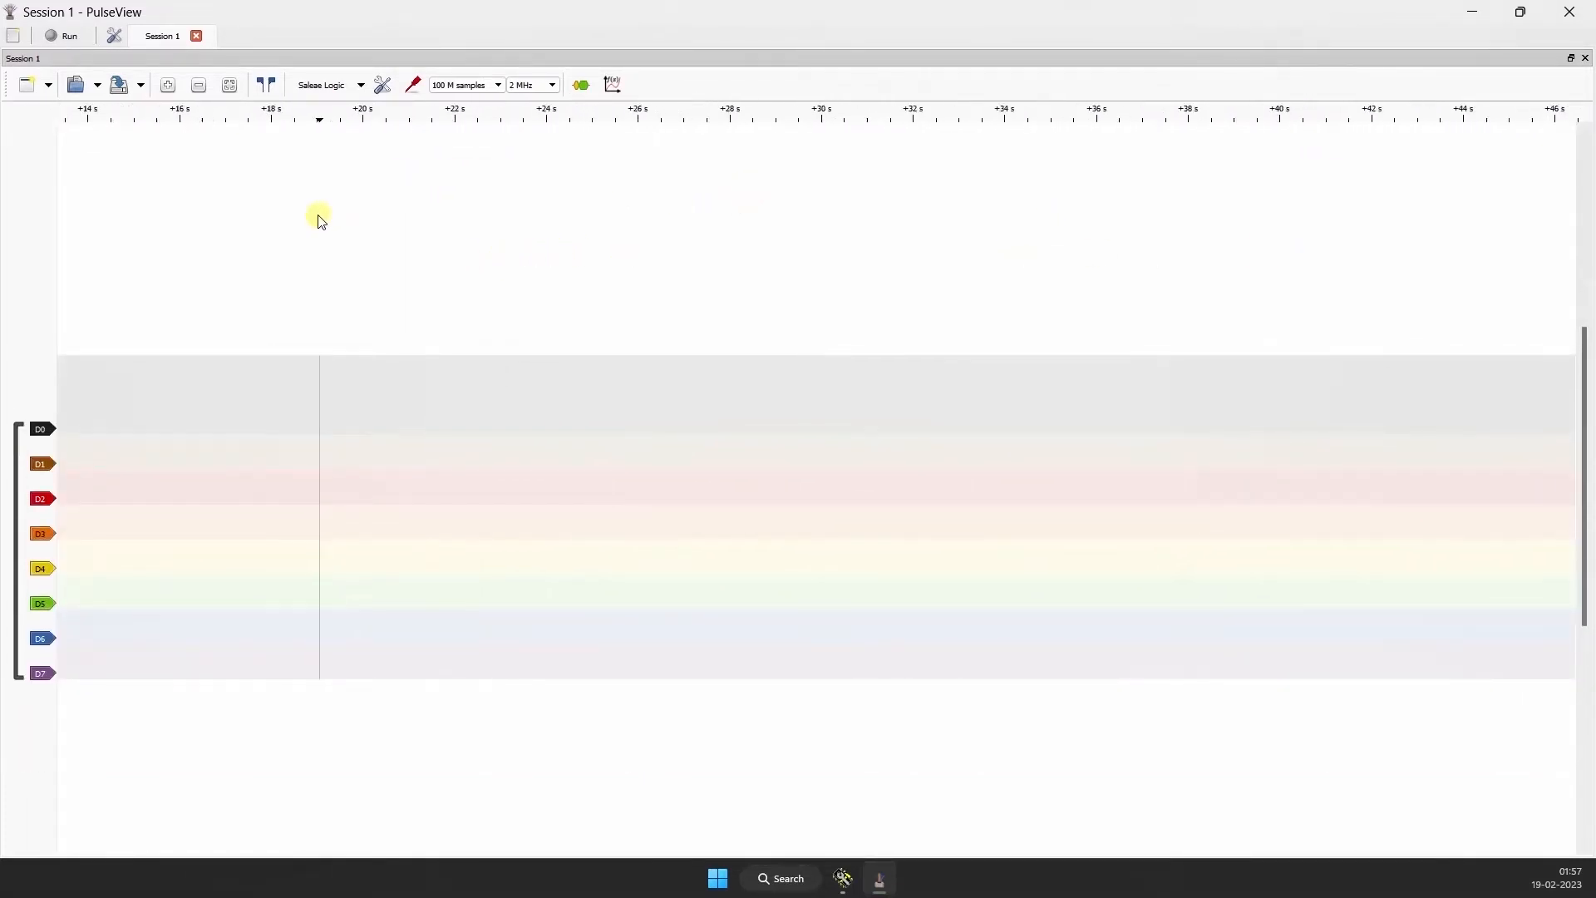
scroll(306, 216, up, 2)
drag(930, 232, 1106, 239)
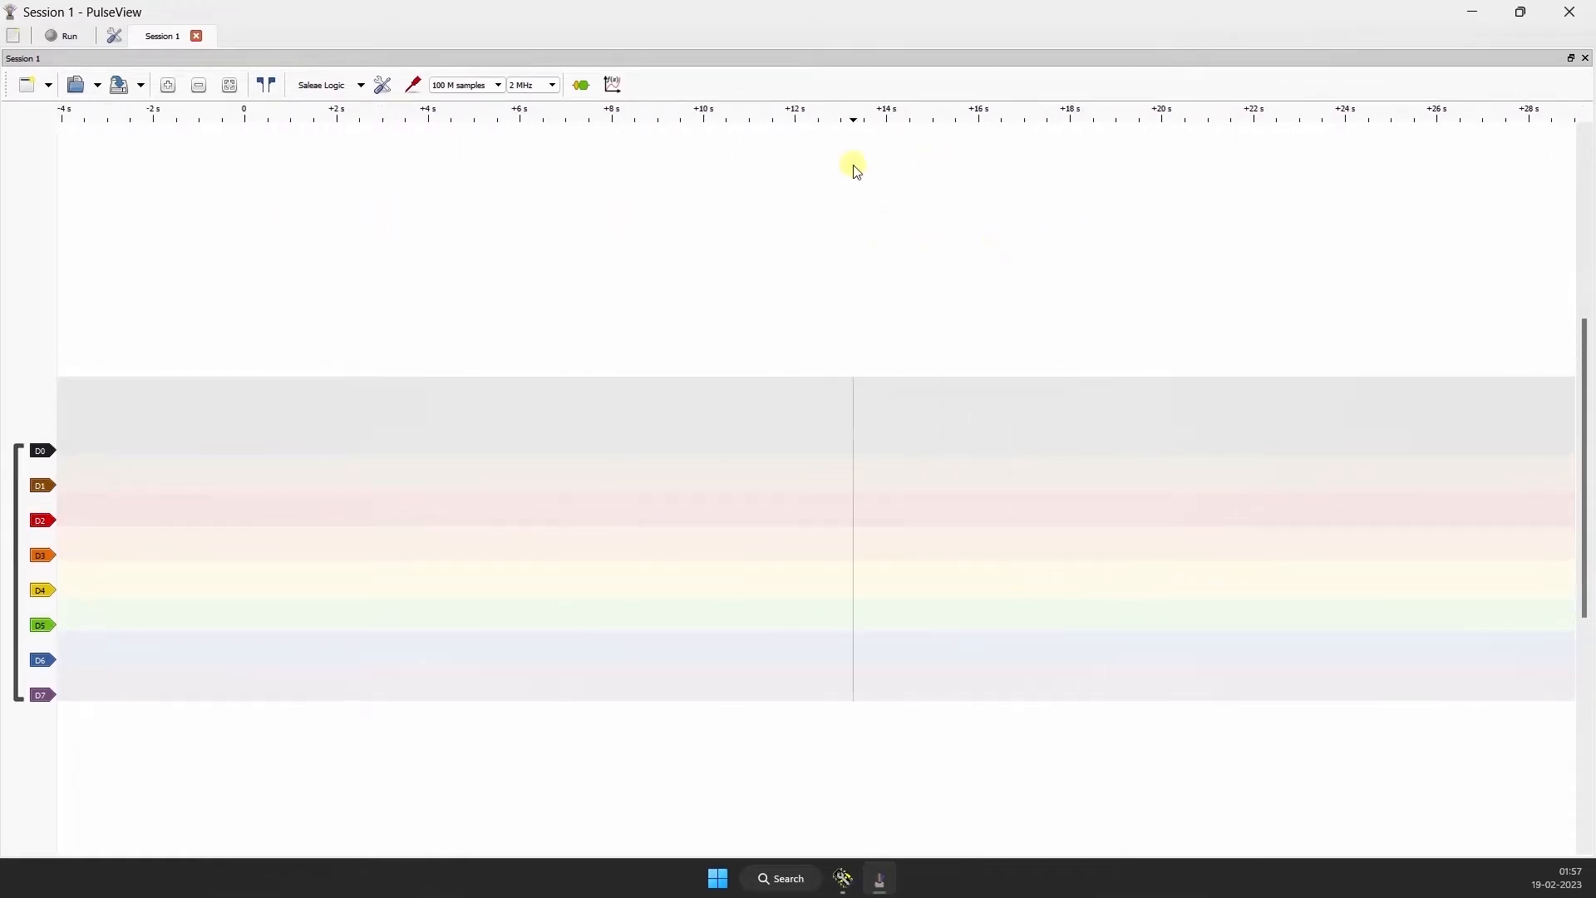
scroll(850, 166, down, 1)
drag(1052, 193, 973, 194)
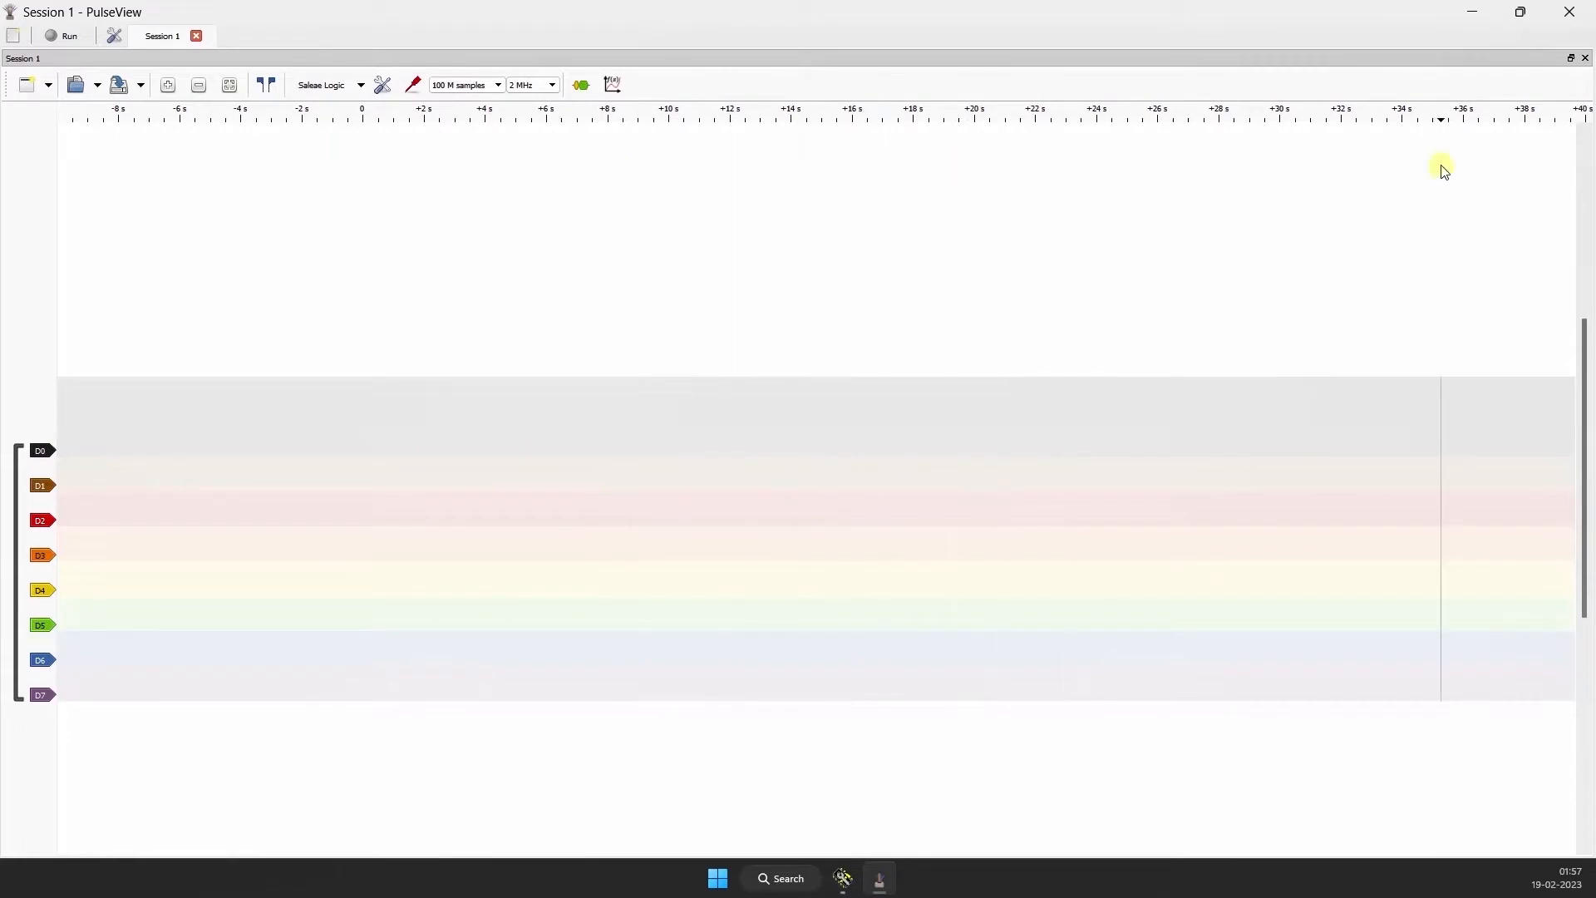
scroll(1002, 221, down, 2)
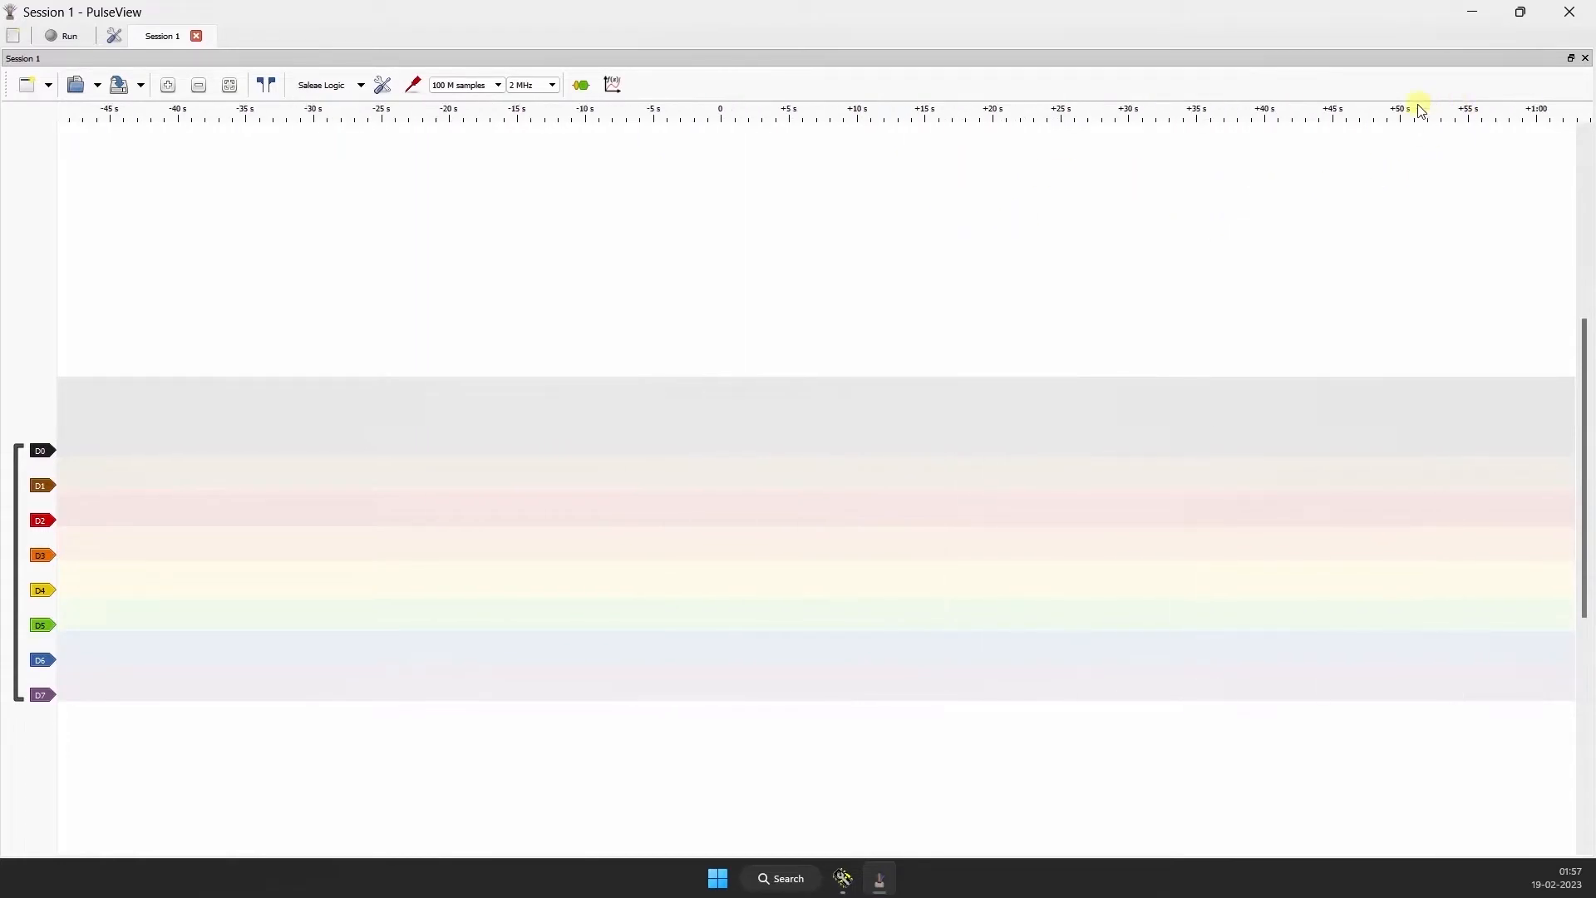
drag(1369, 161, 1305, 162)
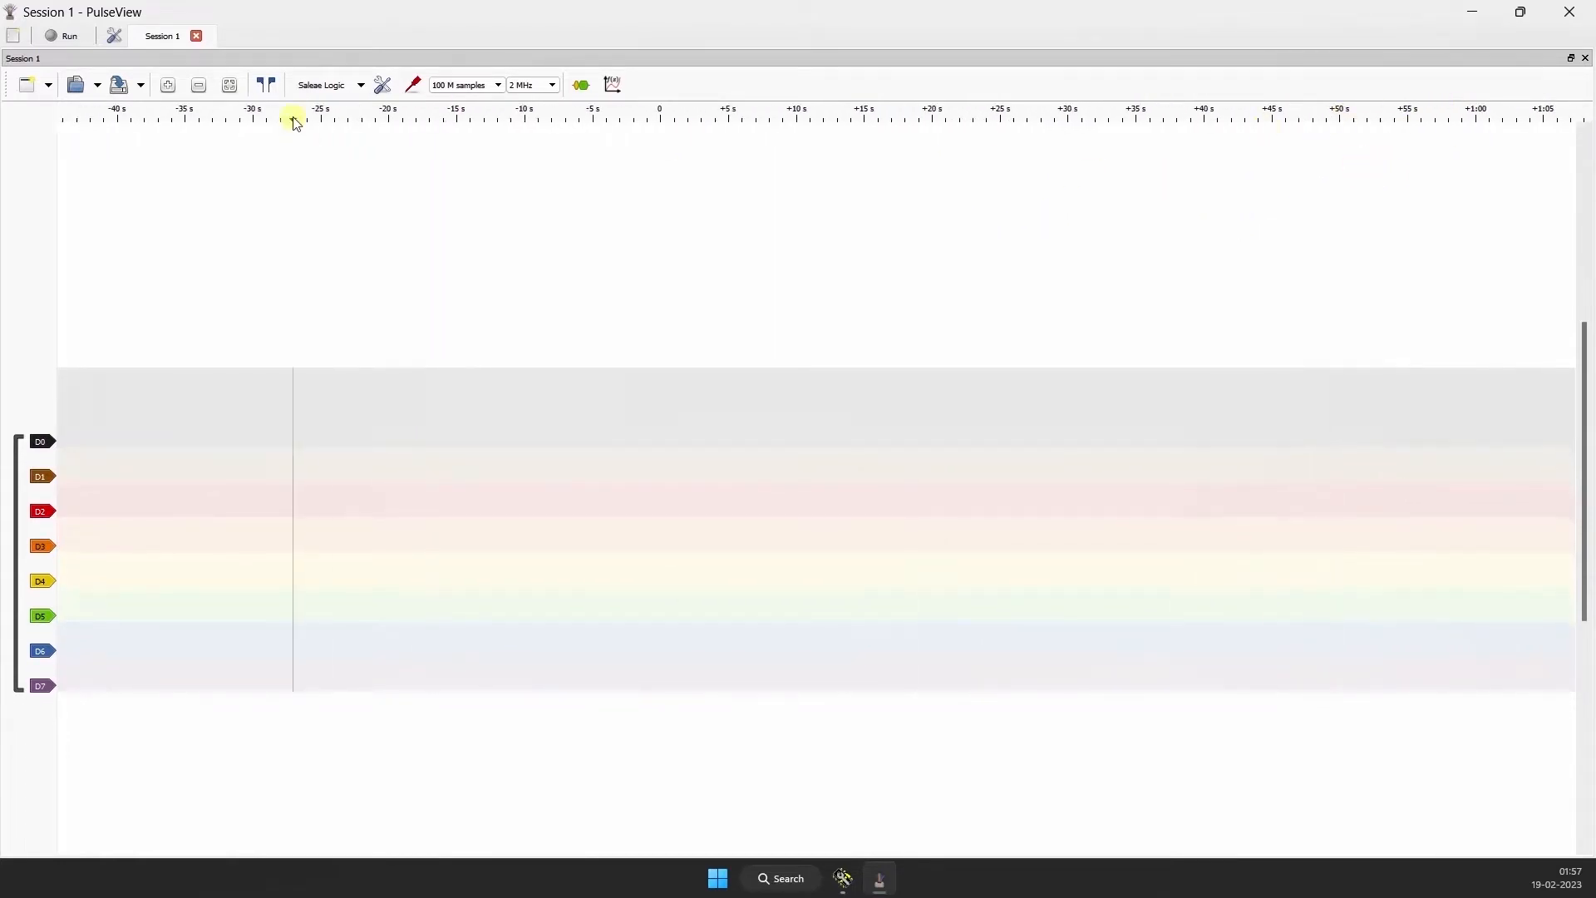
drag(731, 179, 260, 171)
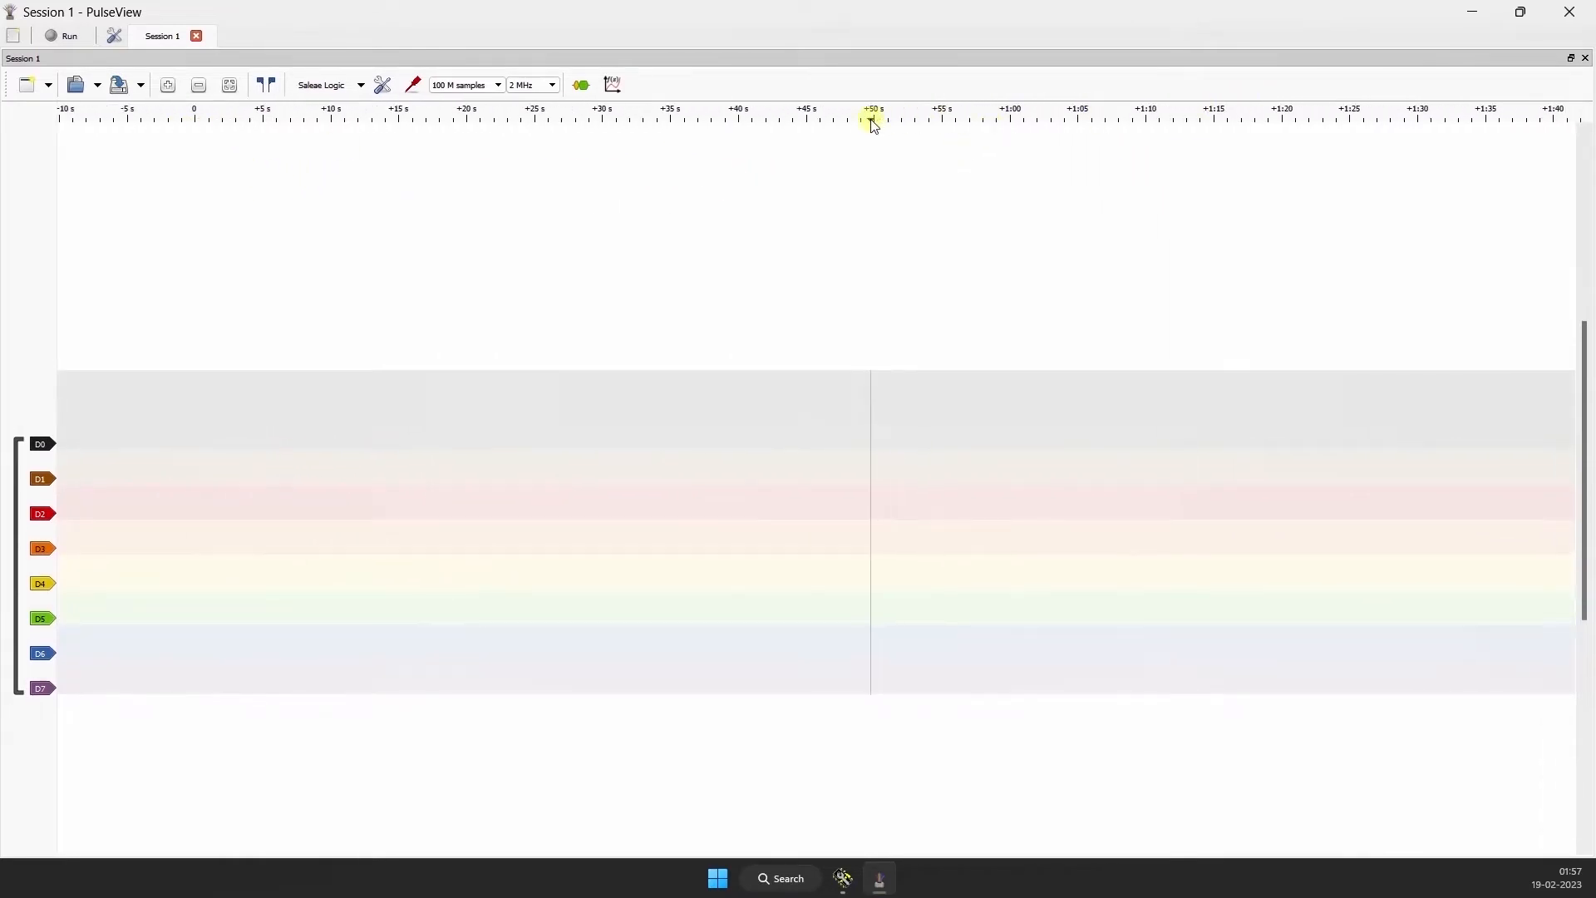
drag(295, 307, 288, 260)
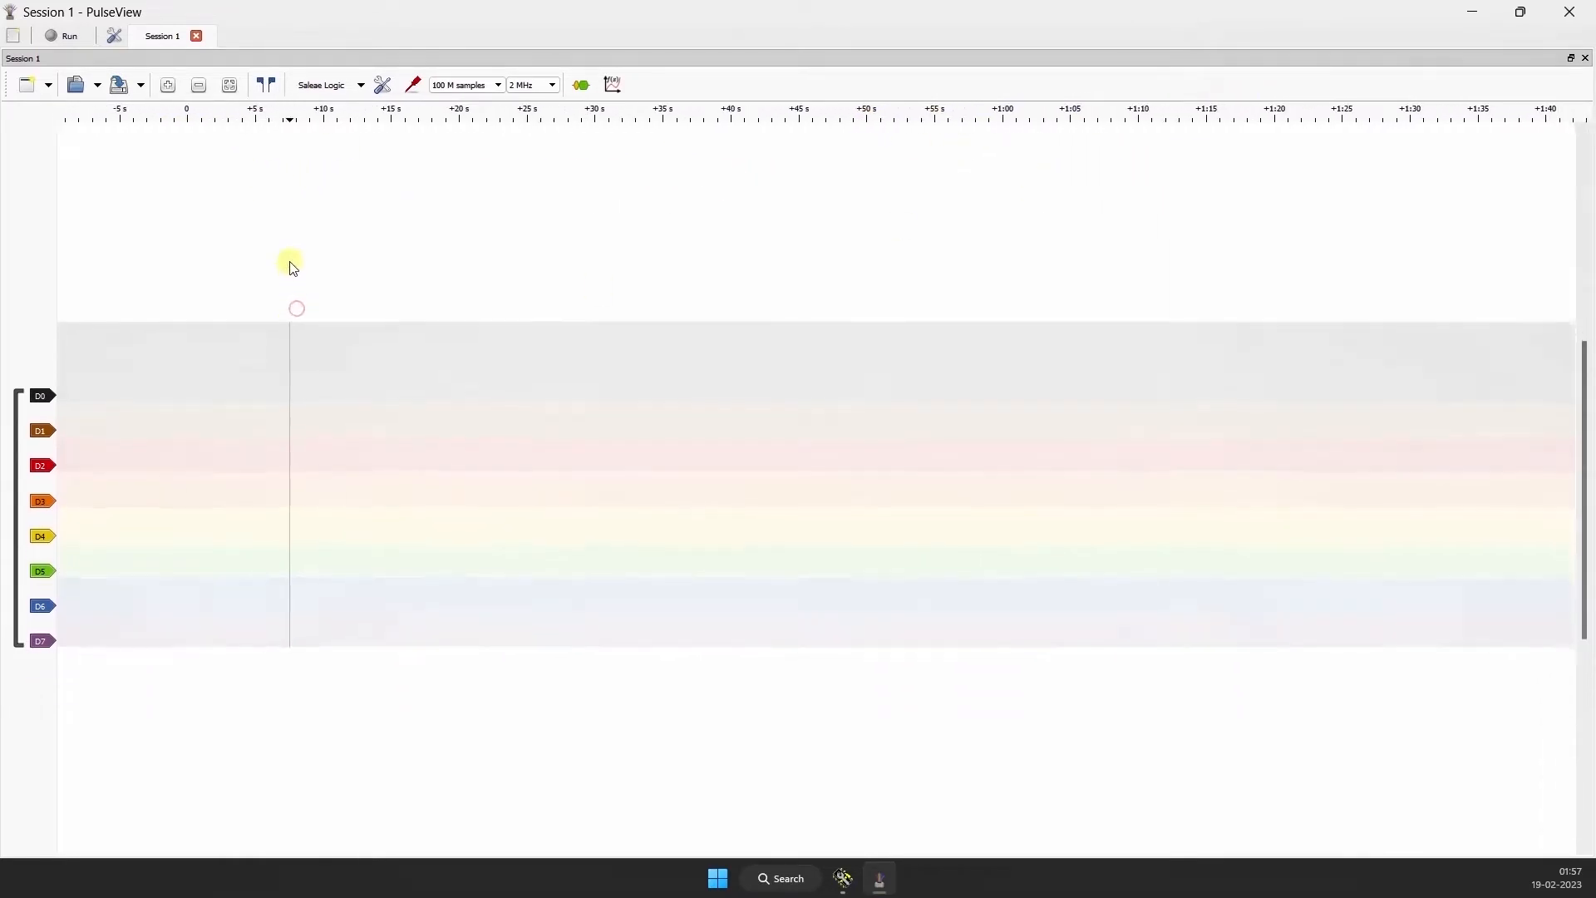
Step: Start the logic capture, switch to Hercules and send the hex value 55 over COM9
click(65, 38)
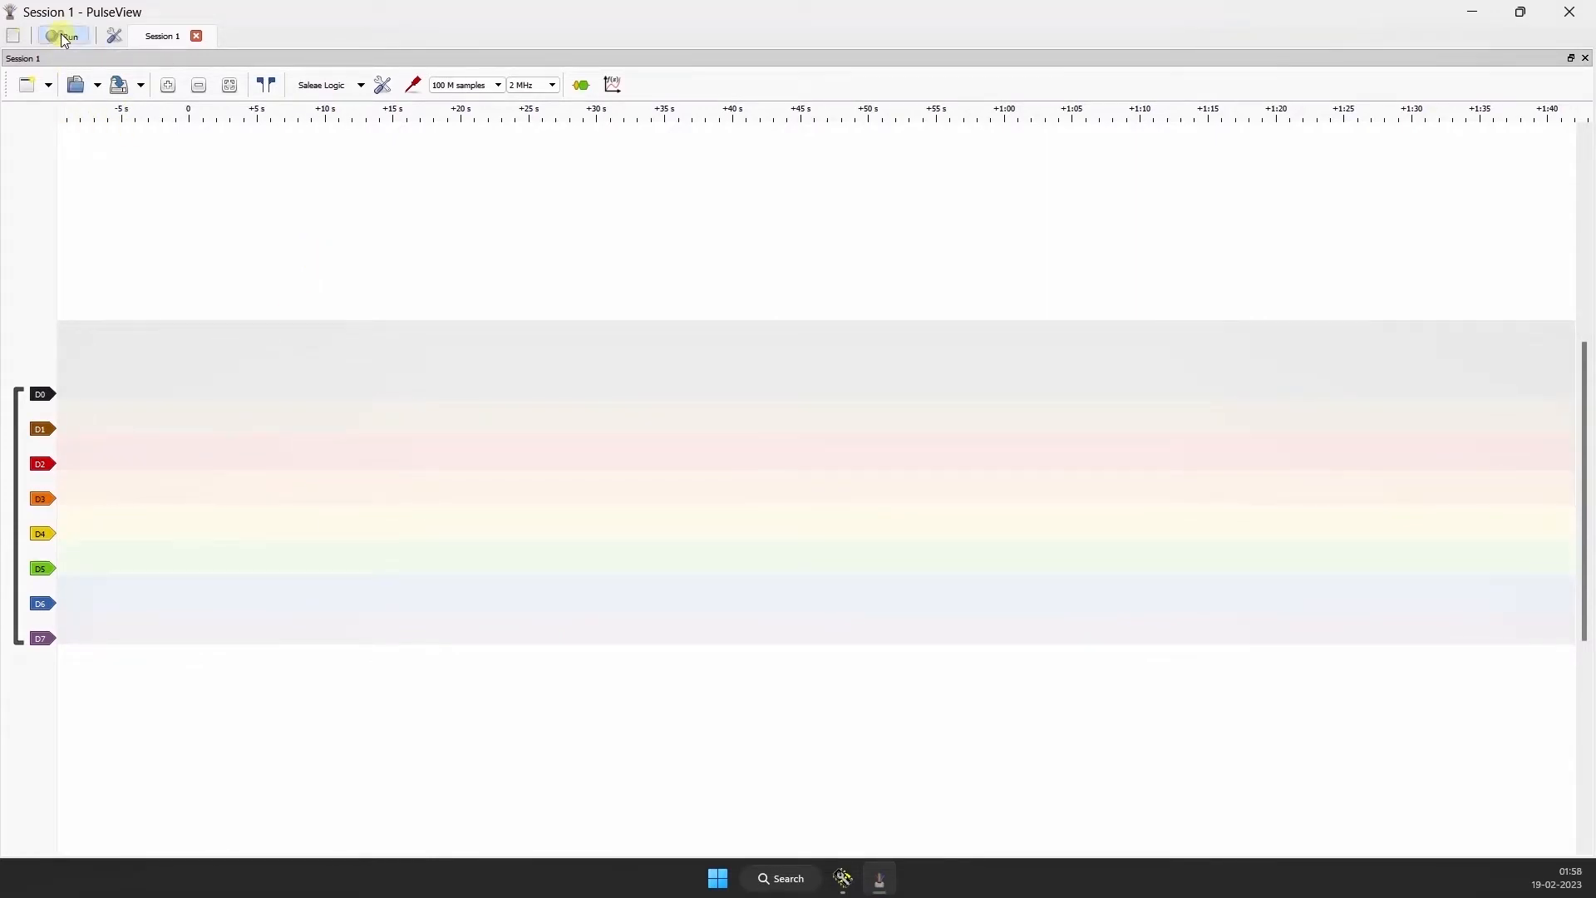
click(843, 878)
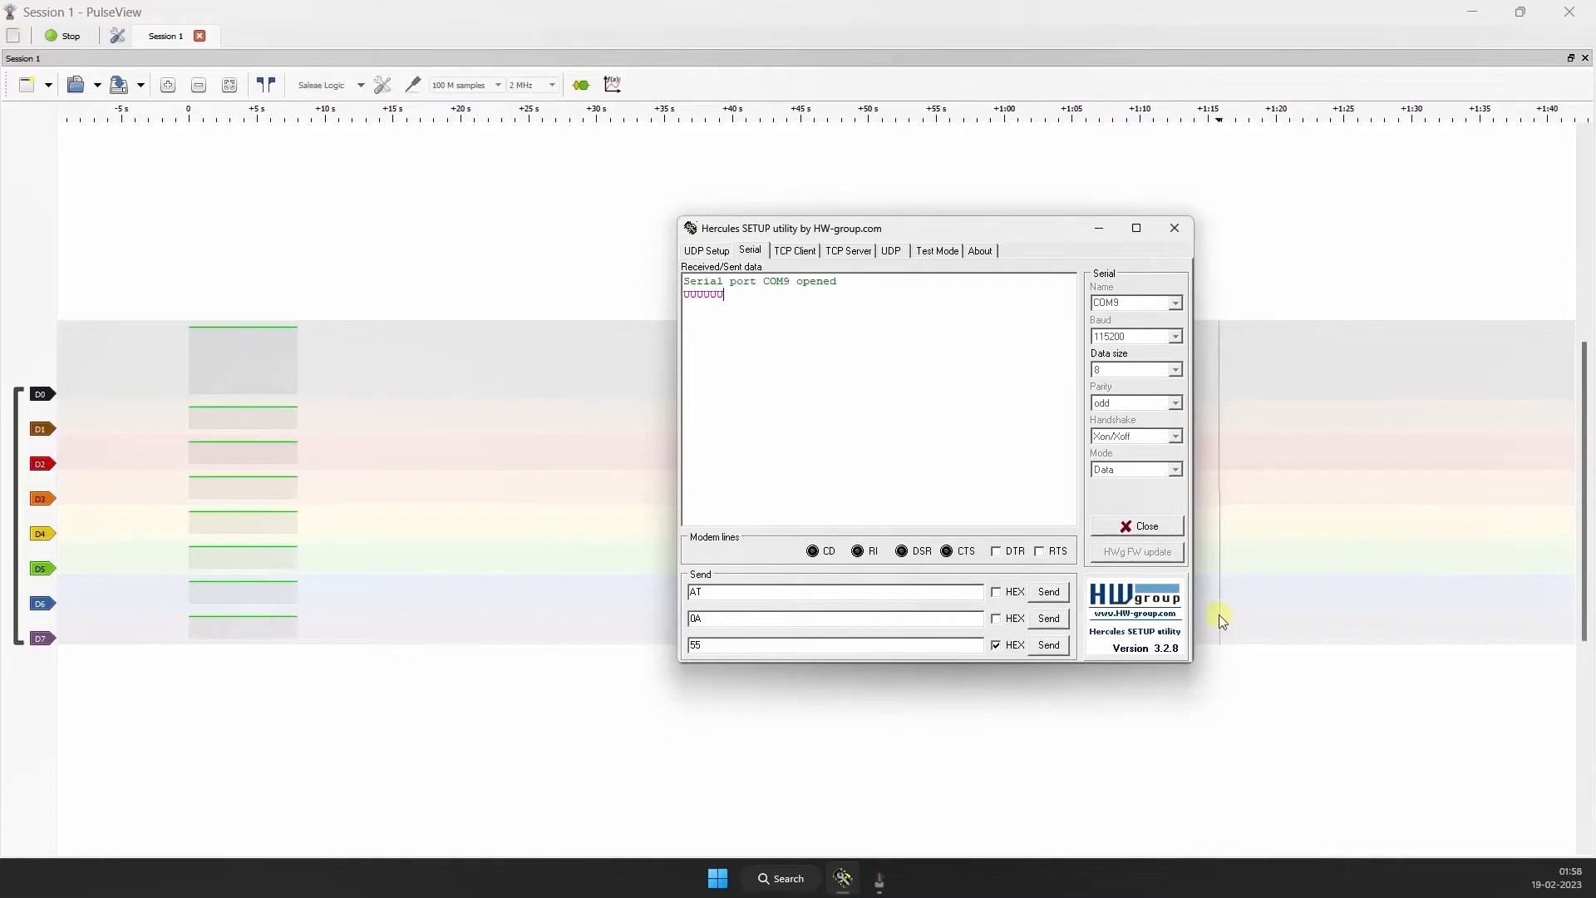
click(1048, 647)
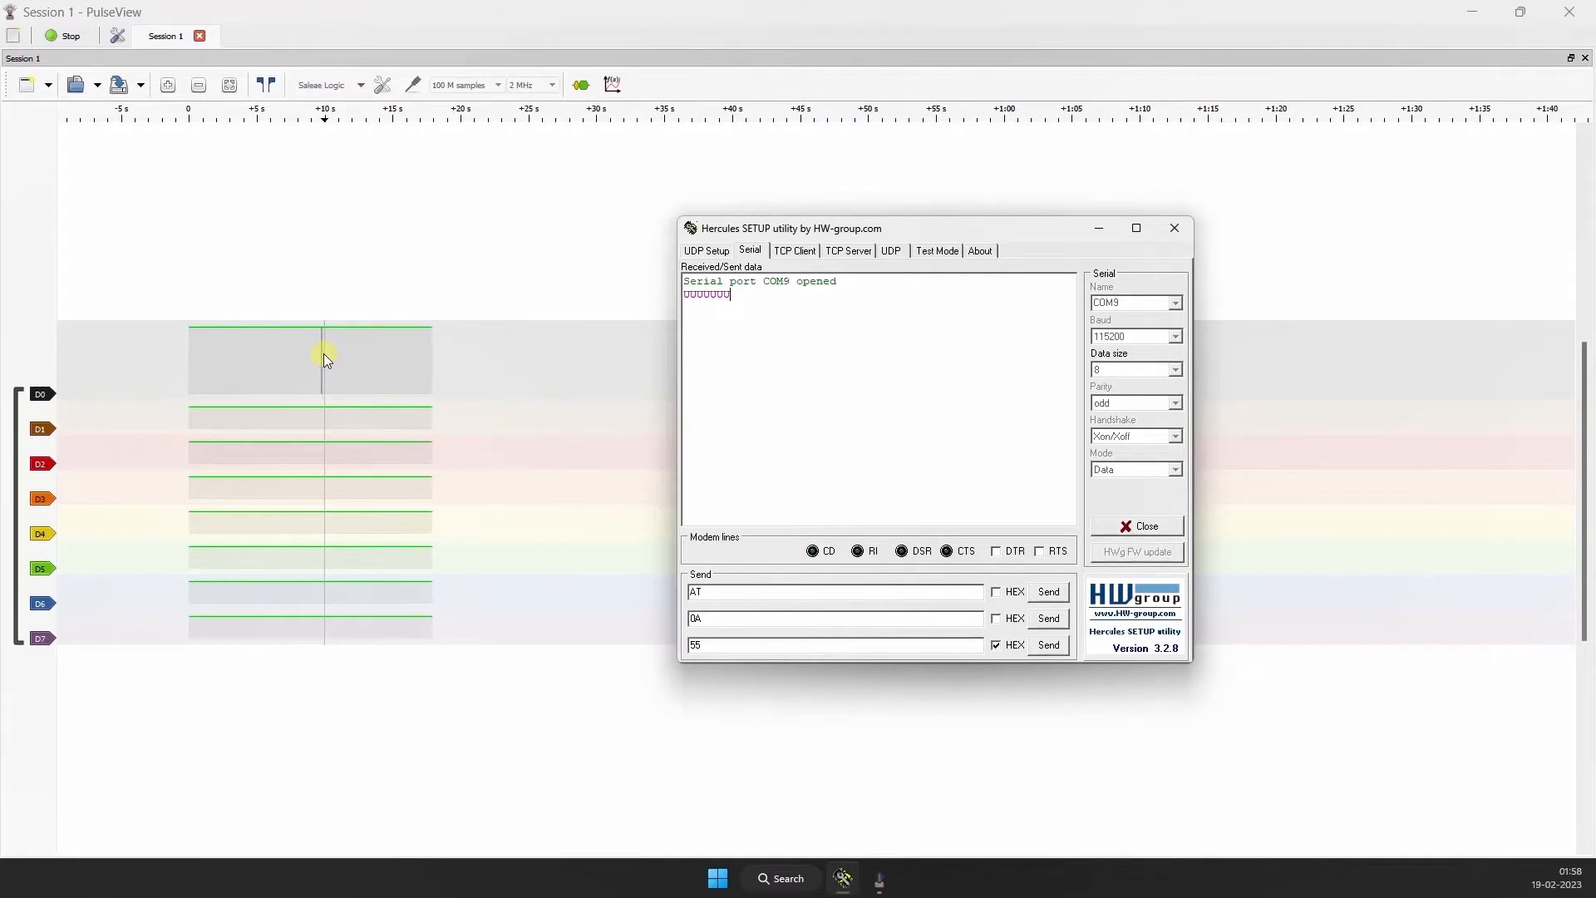
Step: Send the hex value 55 three more times from Hercules, minimize its window and stop the PulseView capture
click(1049, 646)
click(1050, 647)
click(1049, 646)
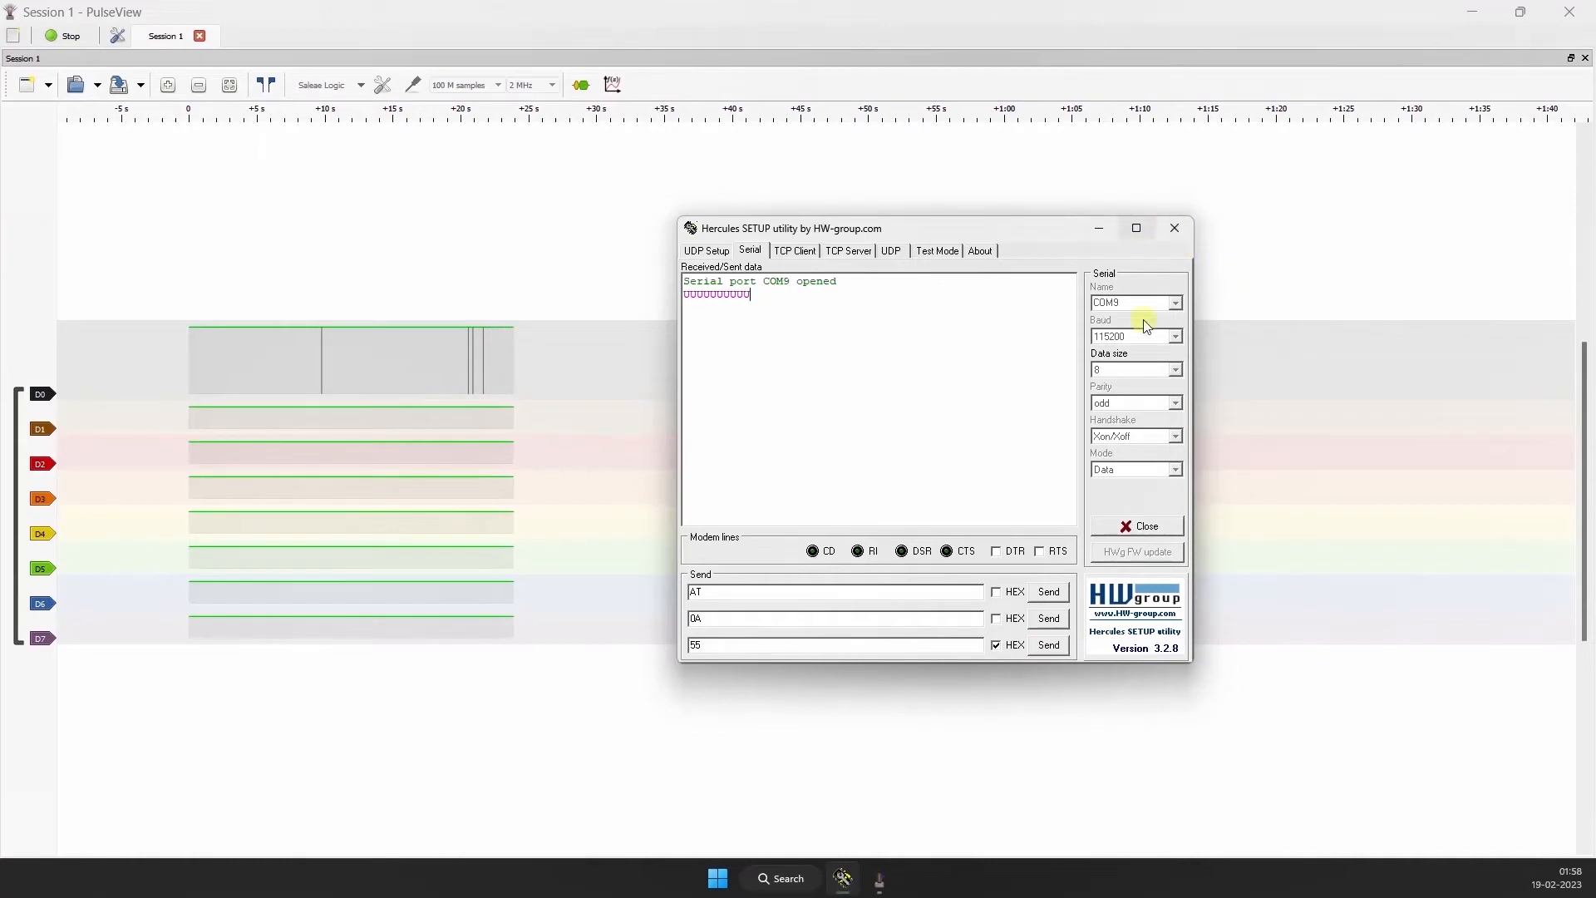
click(1100, 228)
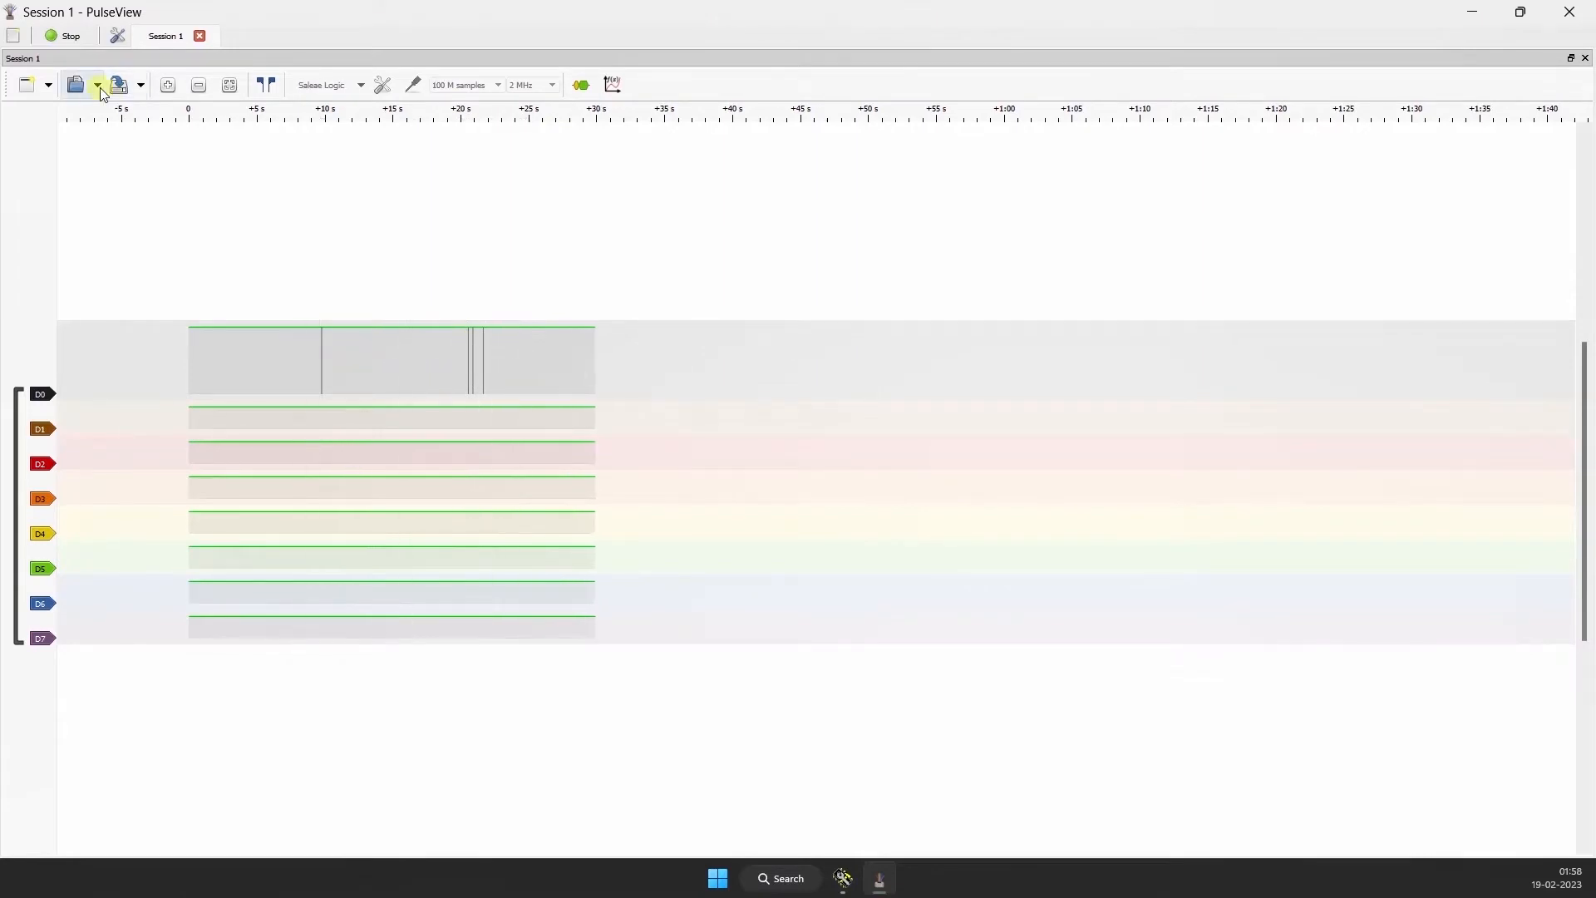
click(56, 38)
click(57, 39)
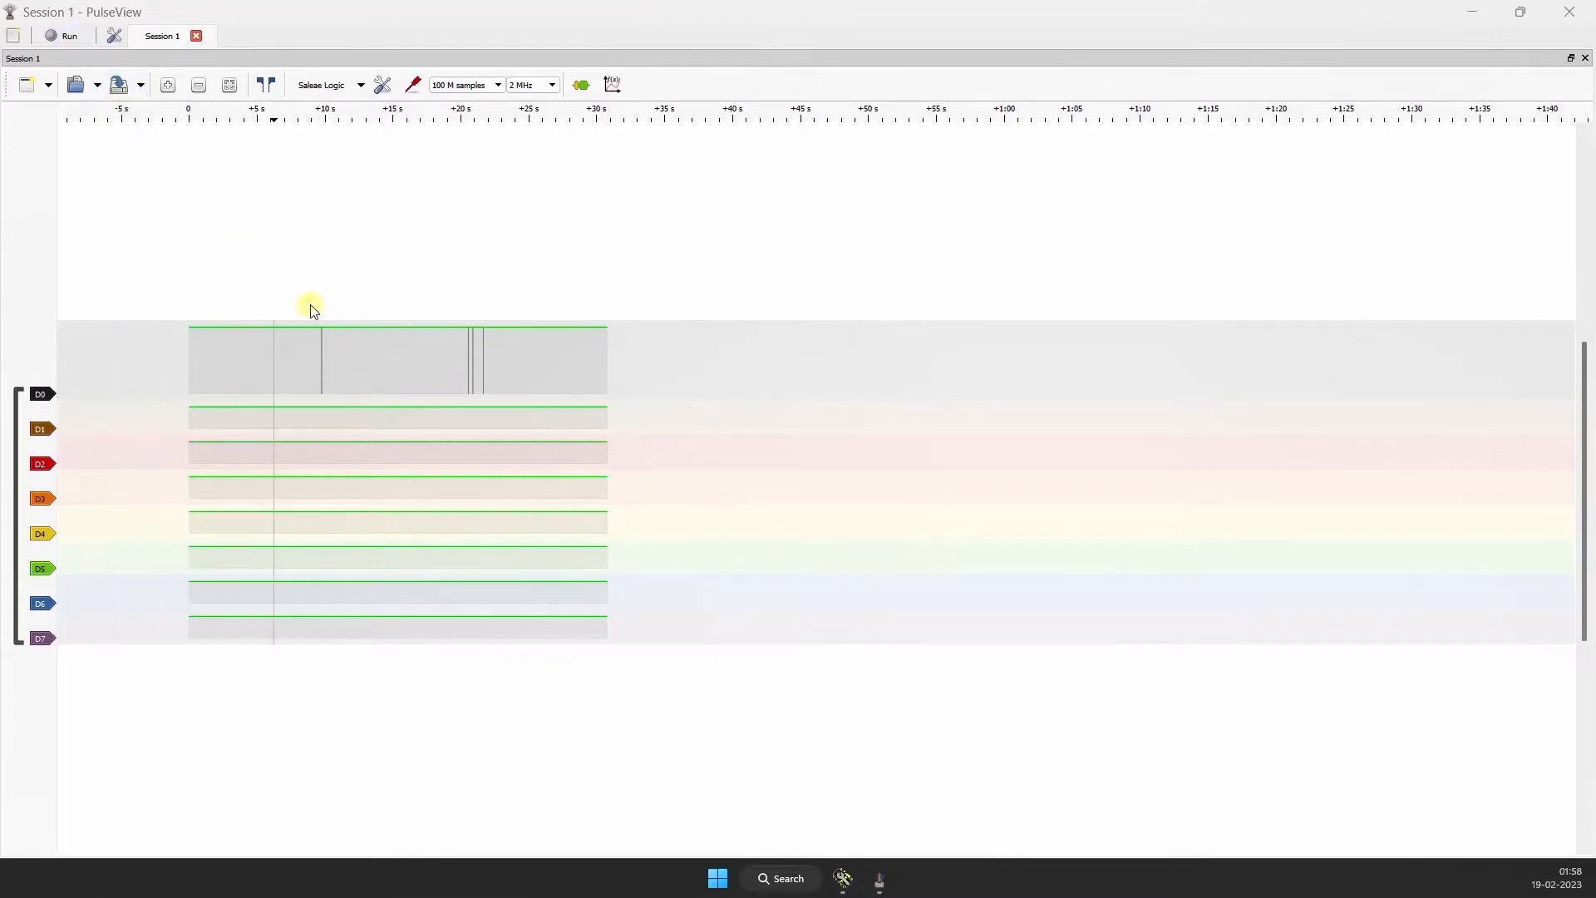
Step: Examine the first captured pulse burst on channel D0 closely enough to tell its individual bits apart
scroll(315, 336, up, 3)
scroll(304, 348, up, 10)
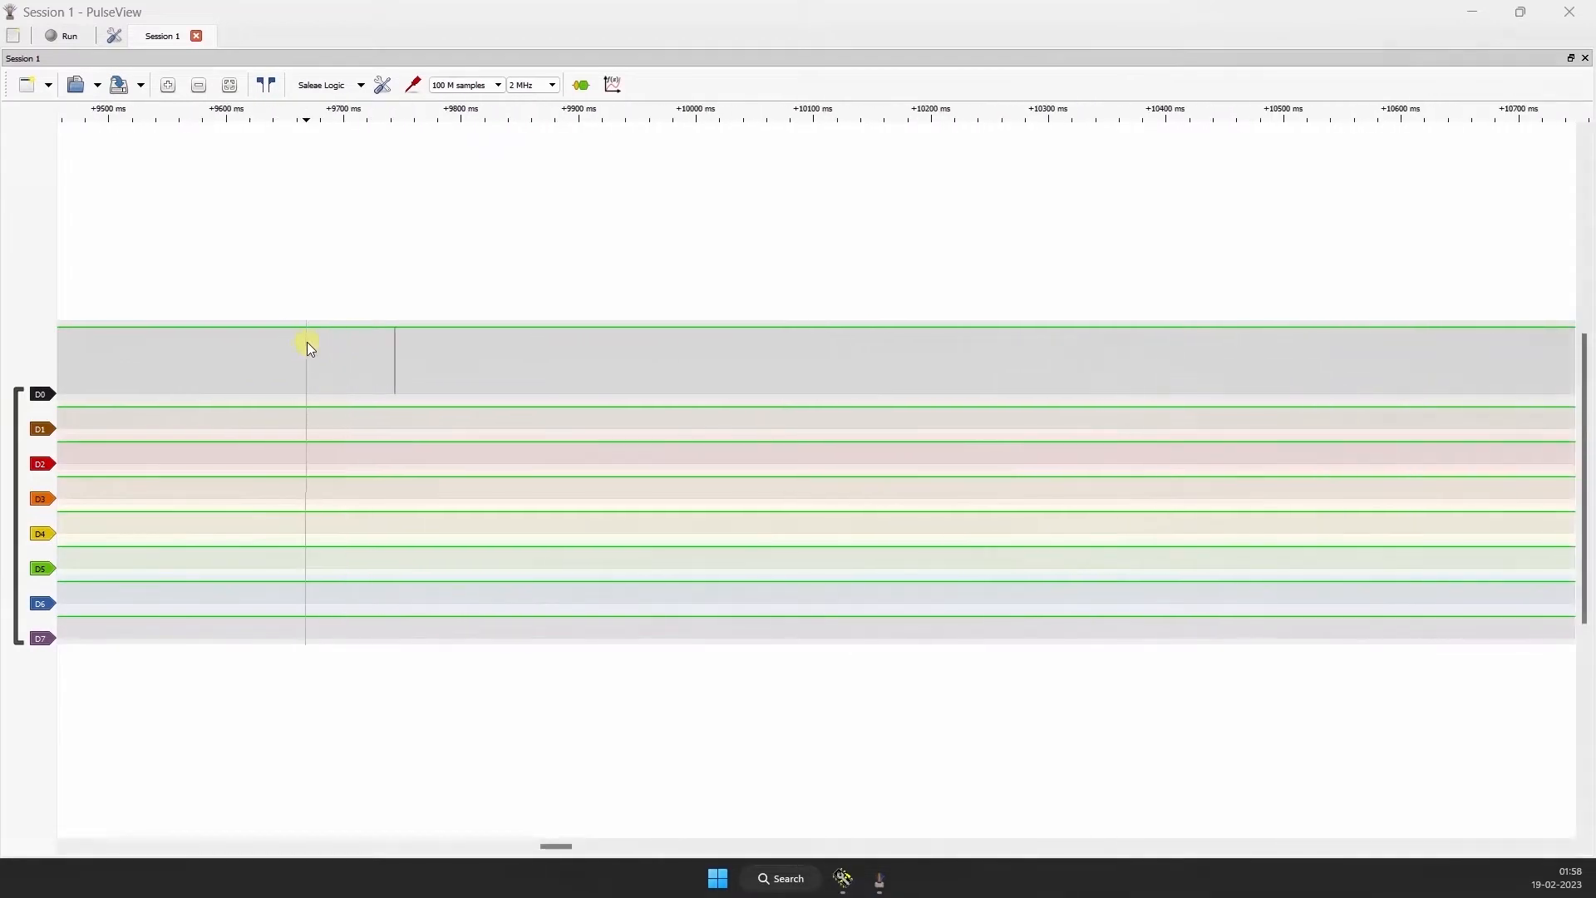
scroll(420, 356, up, 8)
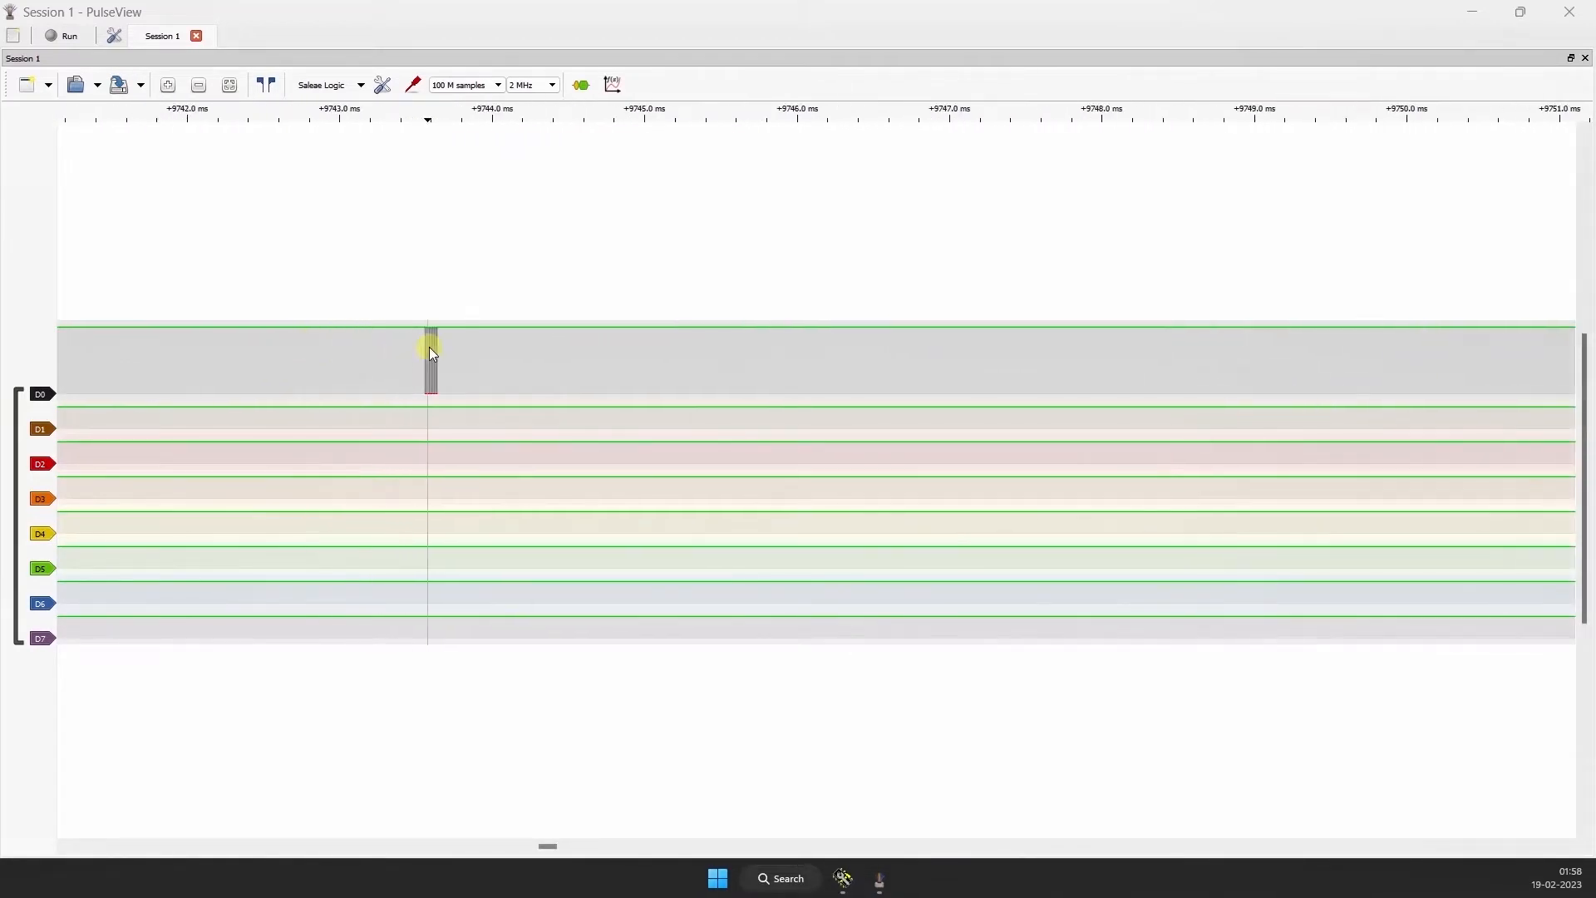
scroll(340, 350, up, 1)
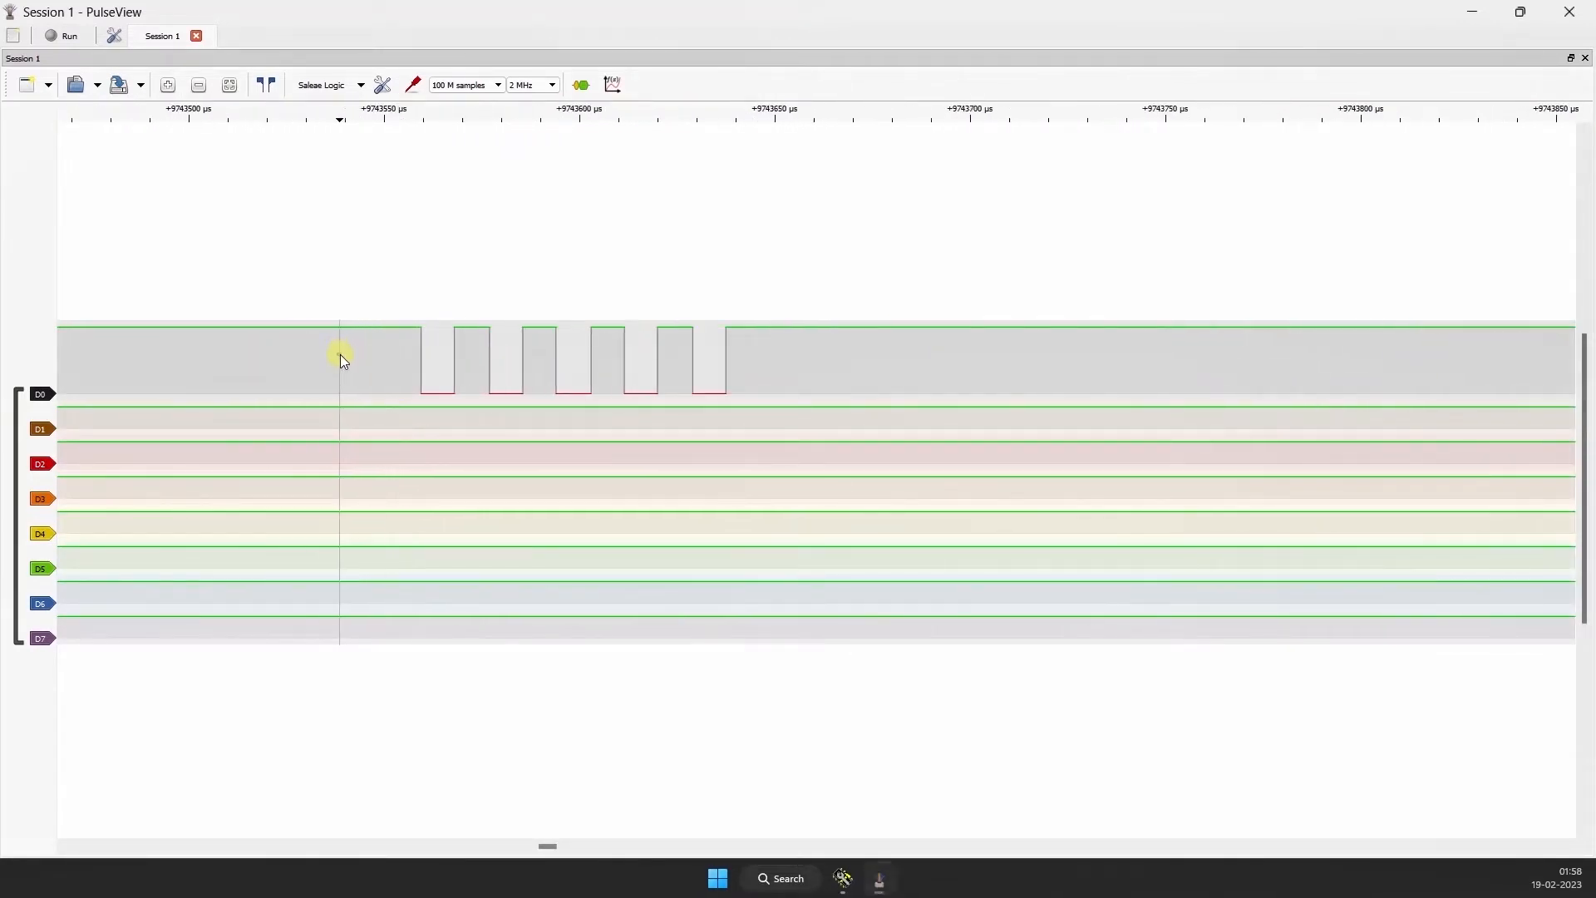
drag(341, 354, 416, 353)
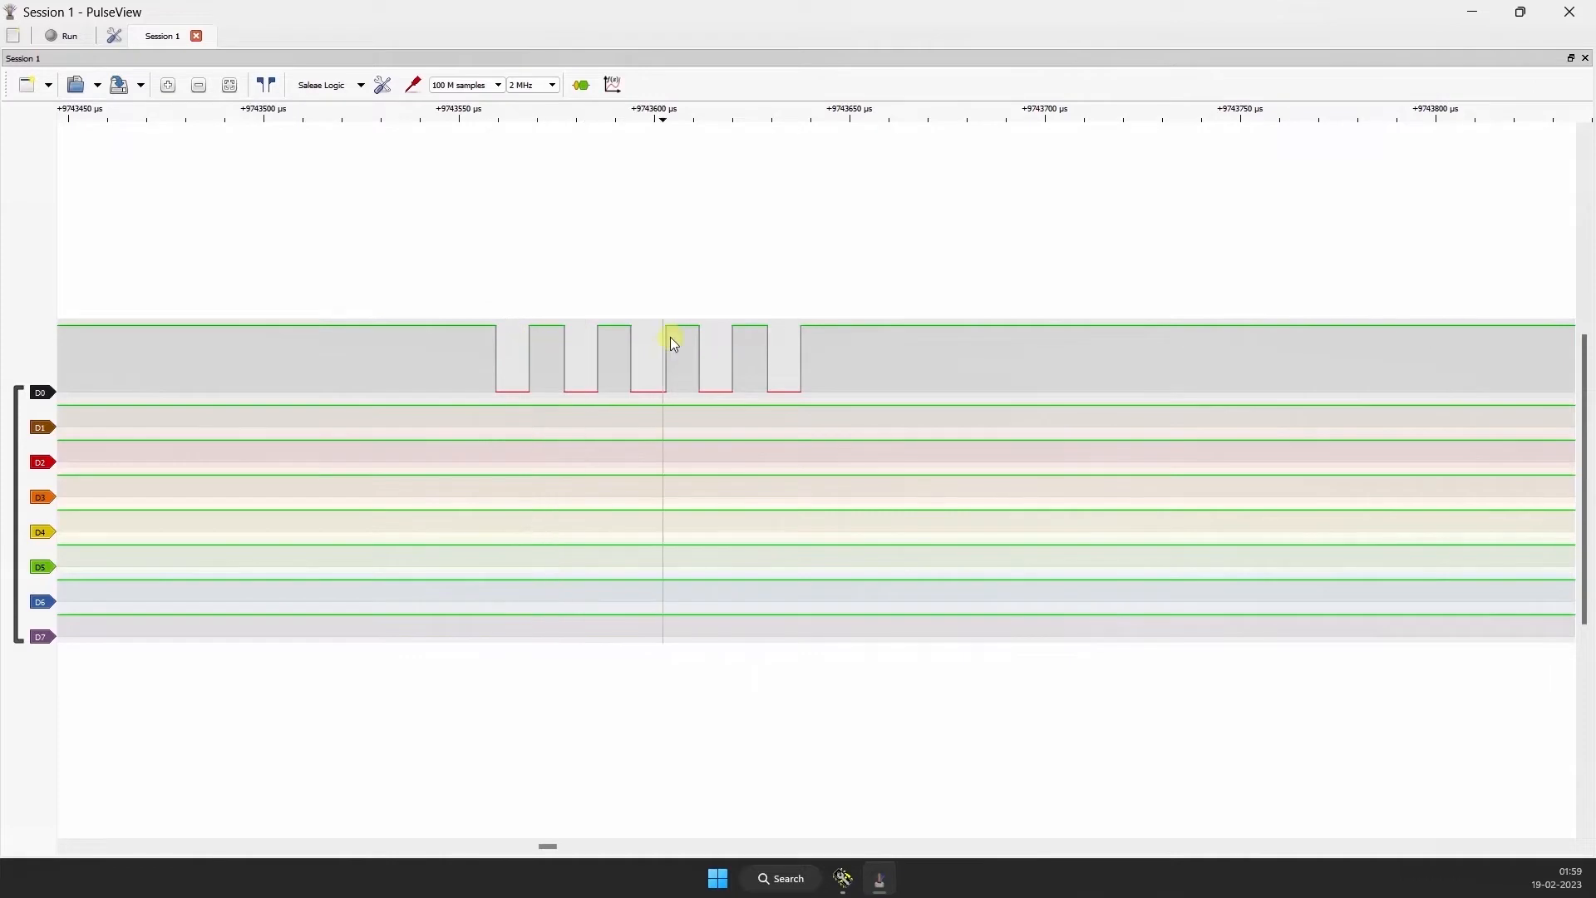
drag(625, 235, 549, 278)
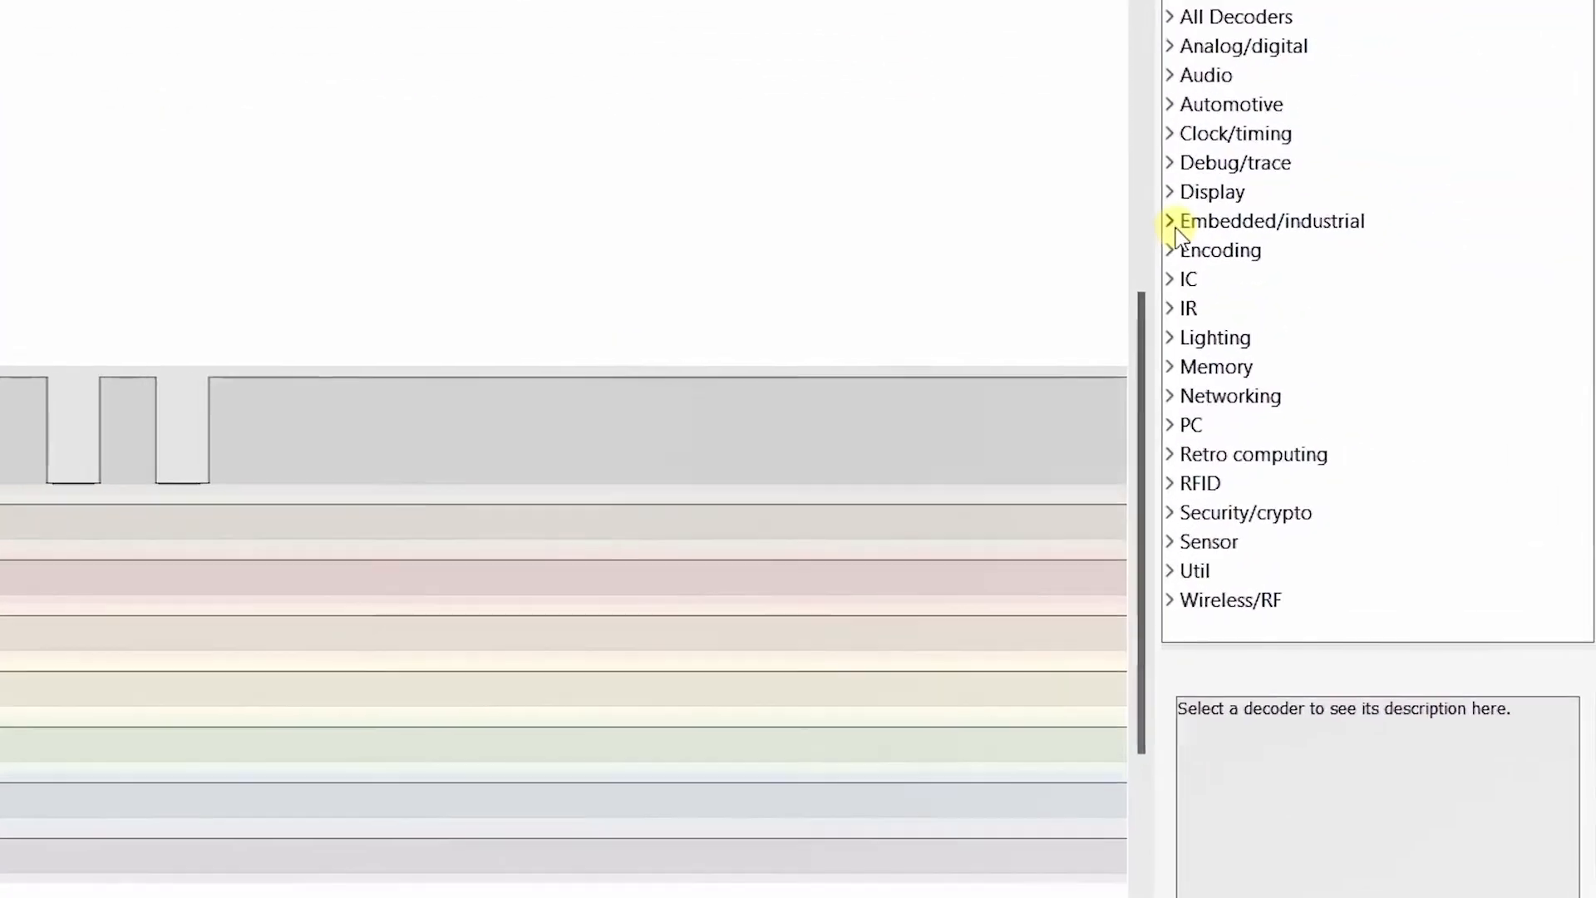
Step: Add the UART protocol decoder from the Embedded/industrial category and close the decoder selector
click(1327, 277)
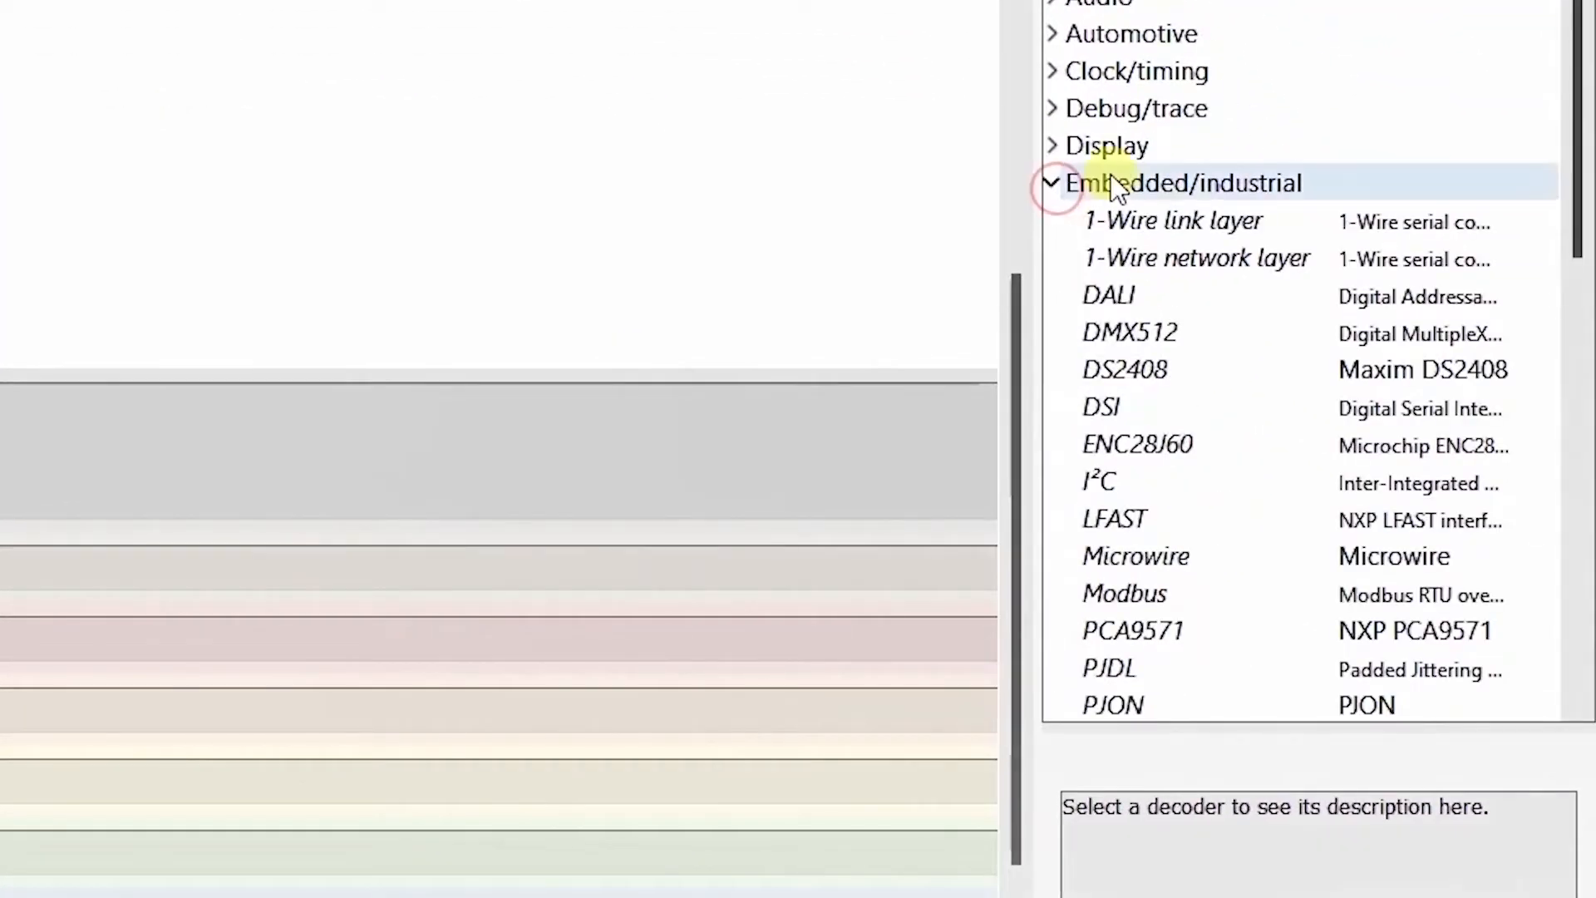
scroll(1357, 268, down, 5)
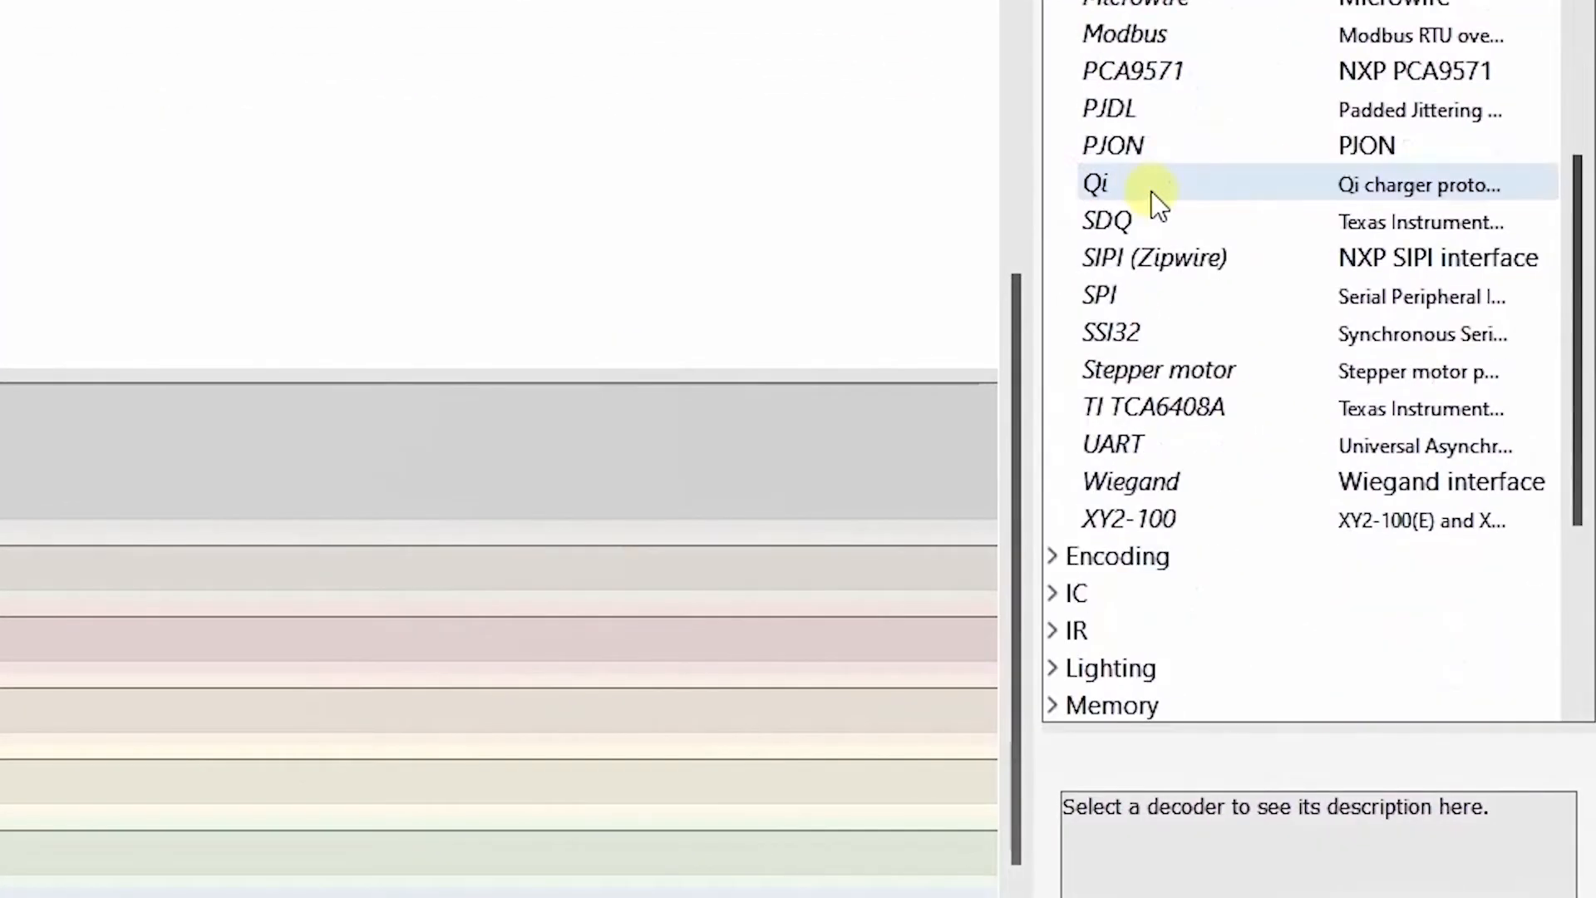
click(1150, 446)
double_click(1149, 445)
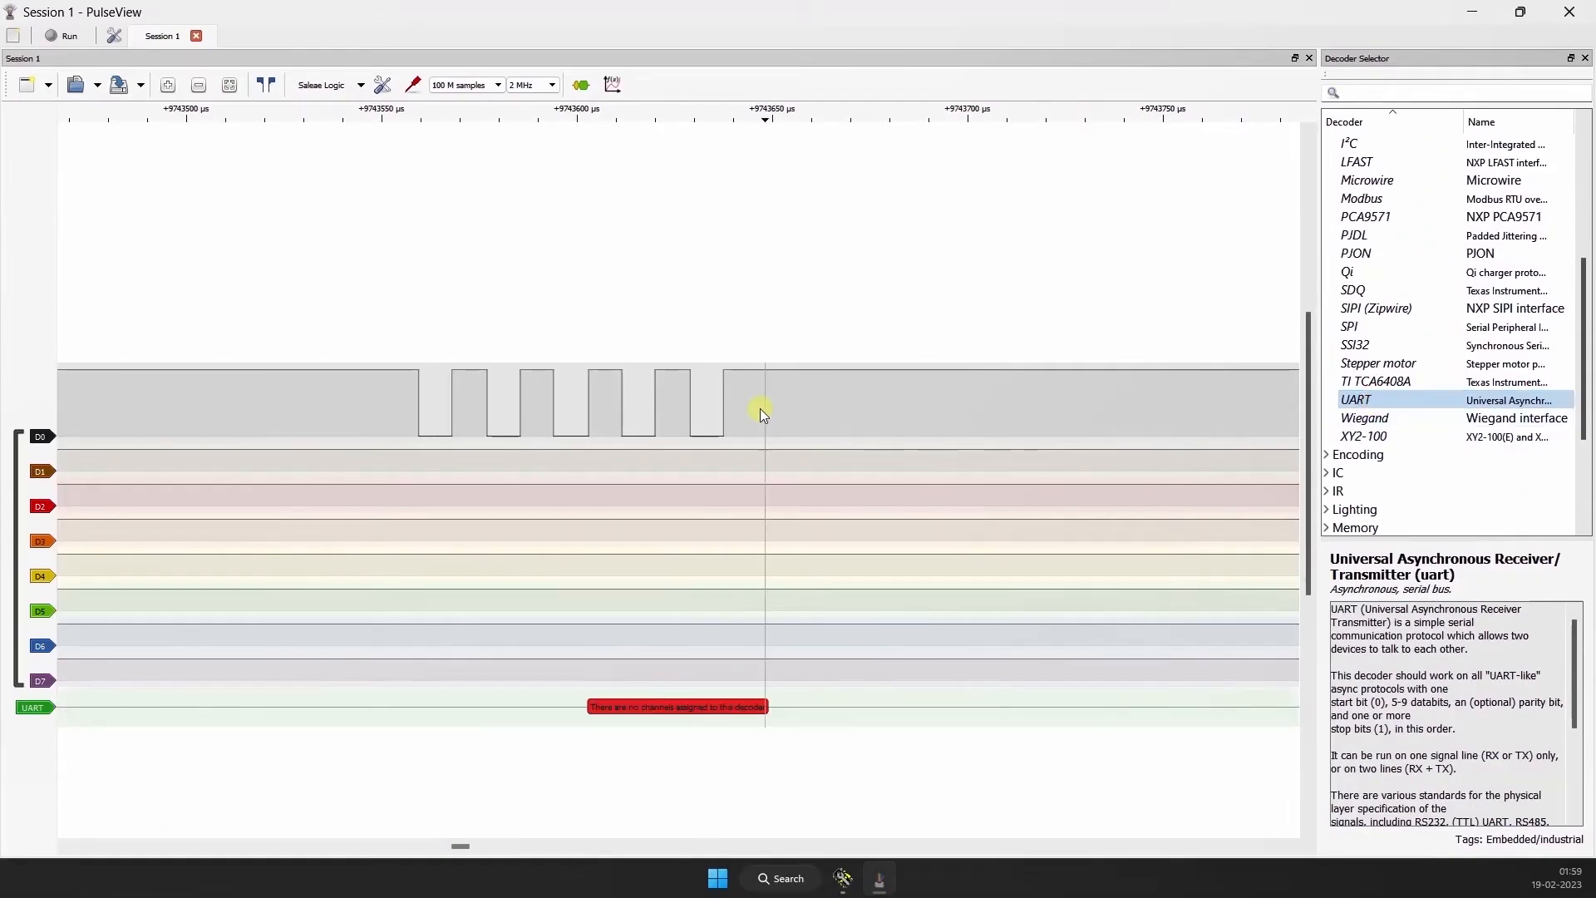
click(1586, 58)
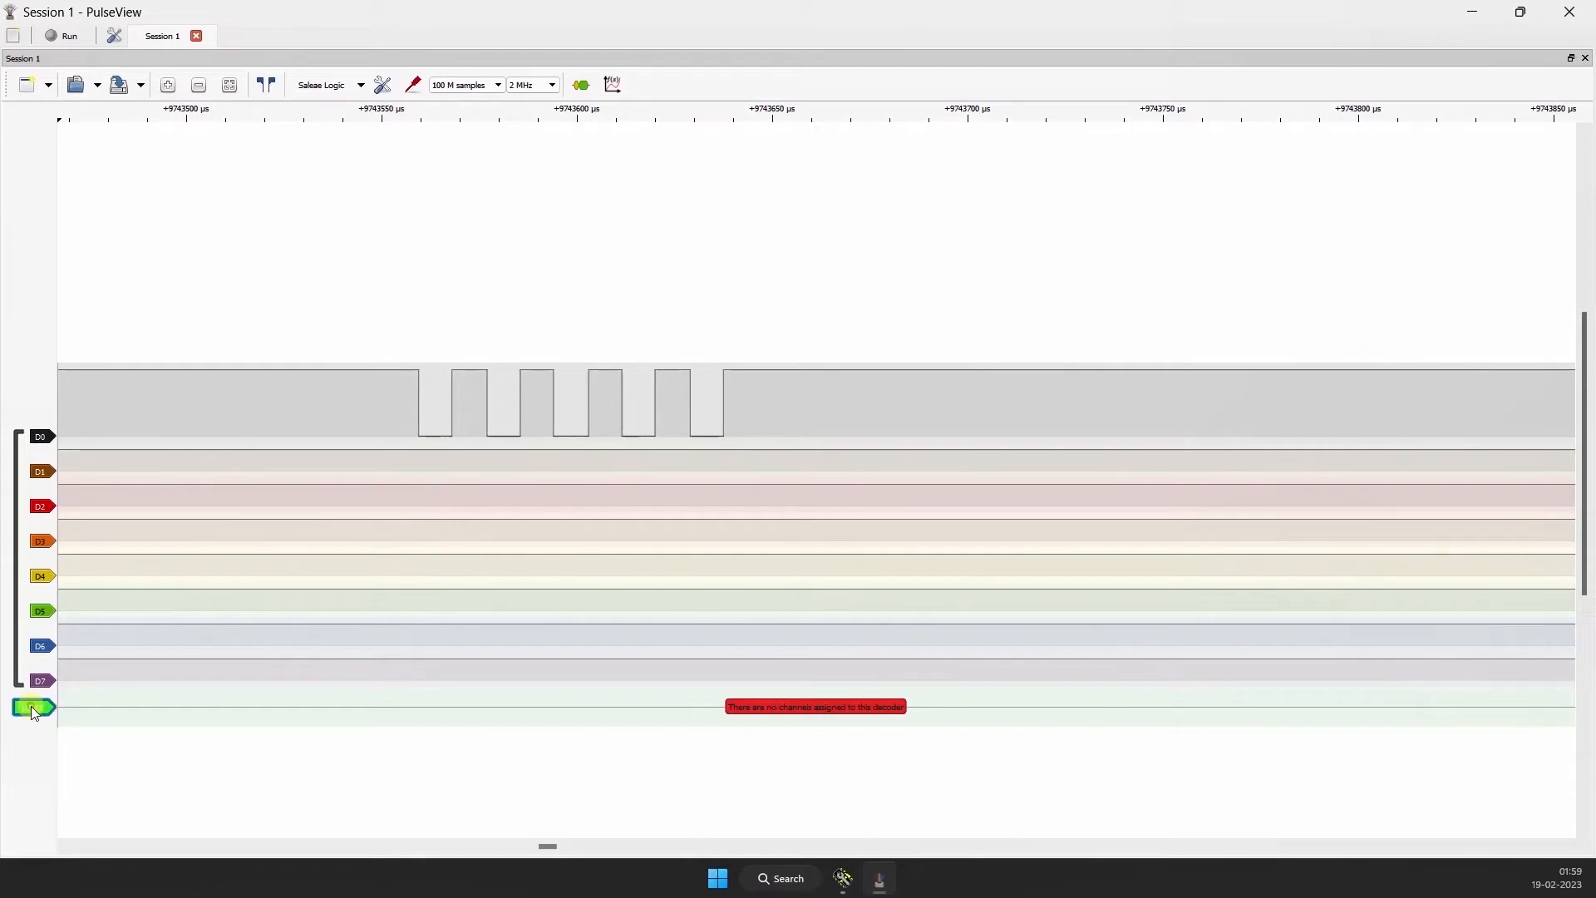
Step: Move the UART decoder trace above channel D0 and assign D0 as its RX line
drag(35, 709, 33, 382)
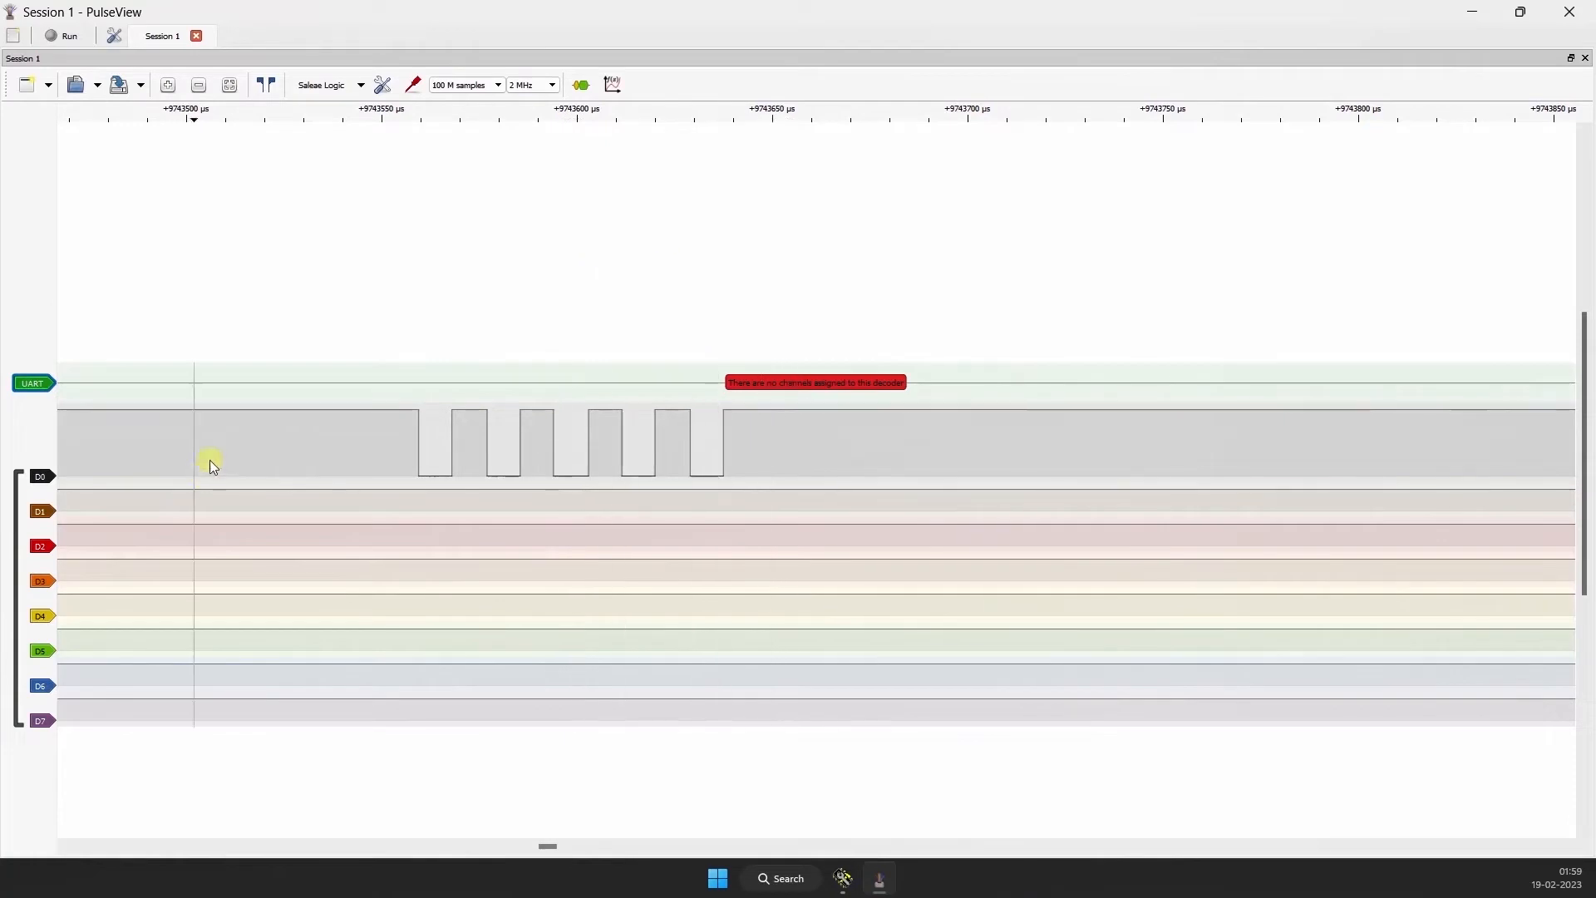
click(29, 387)
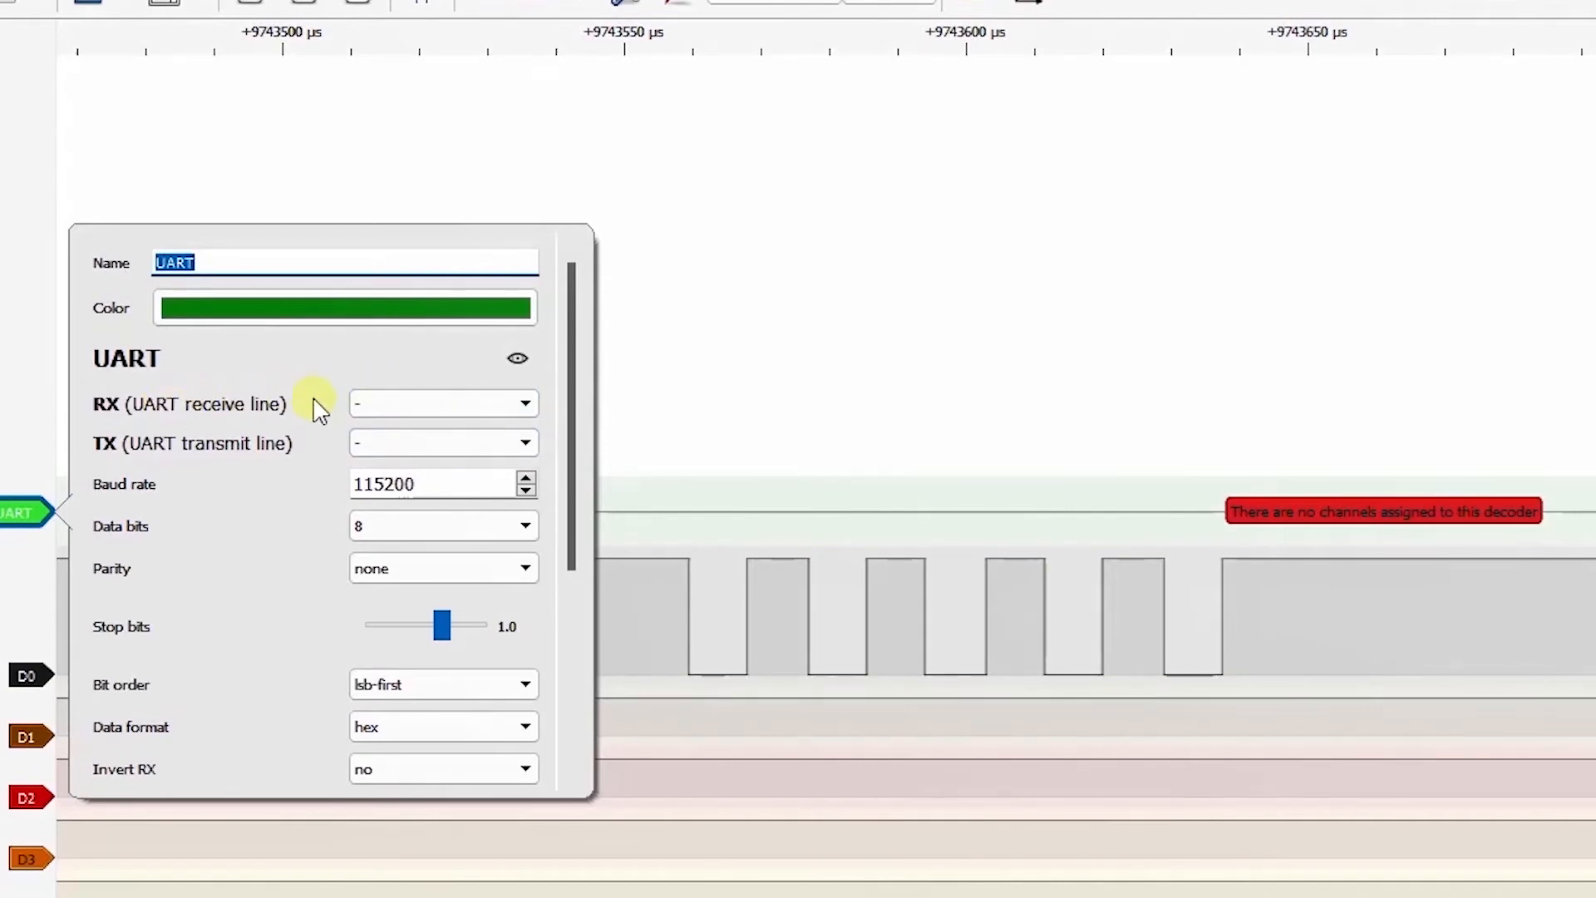
click(363, 404)
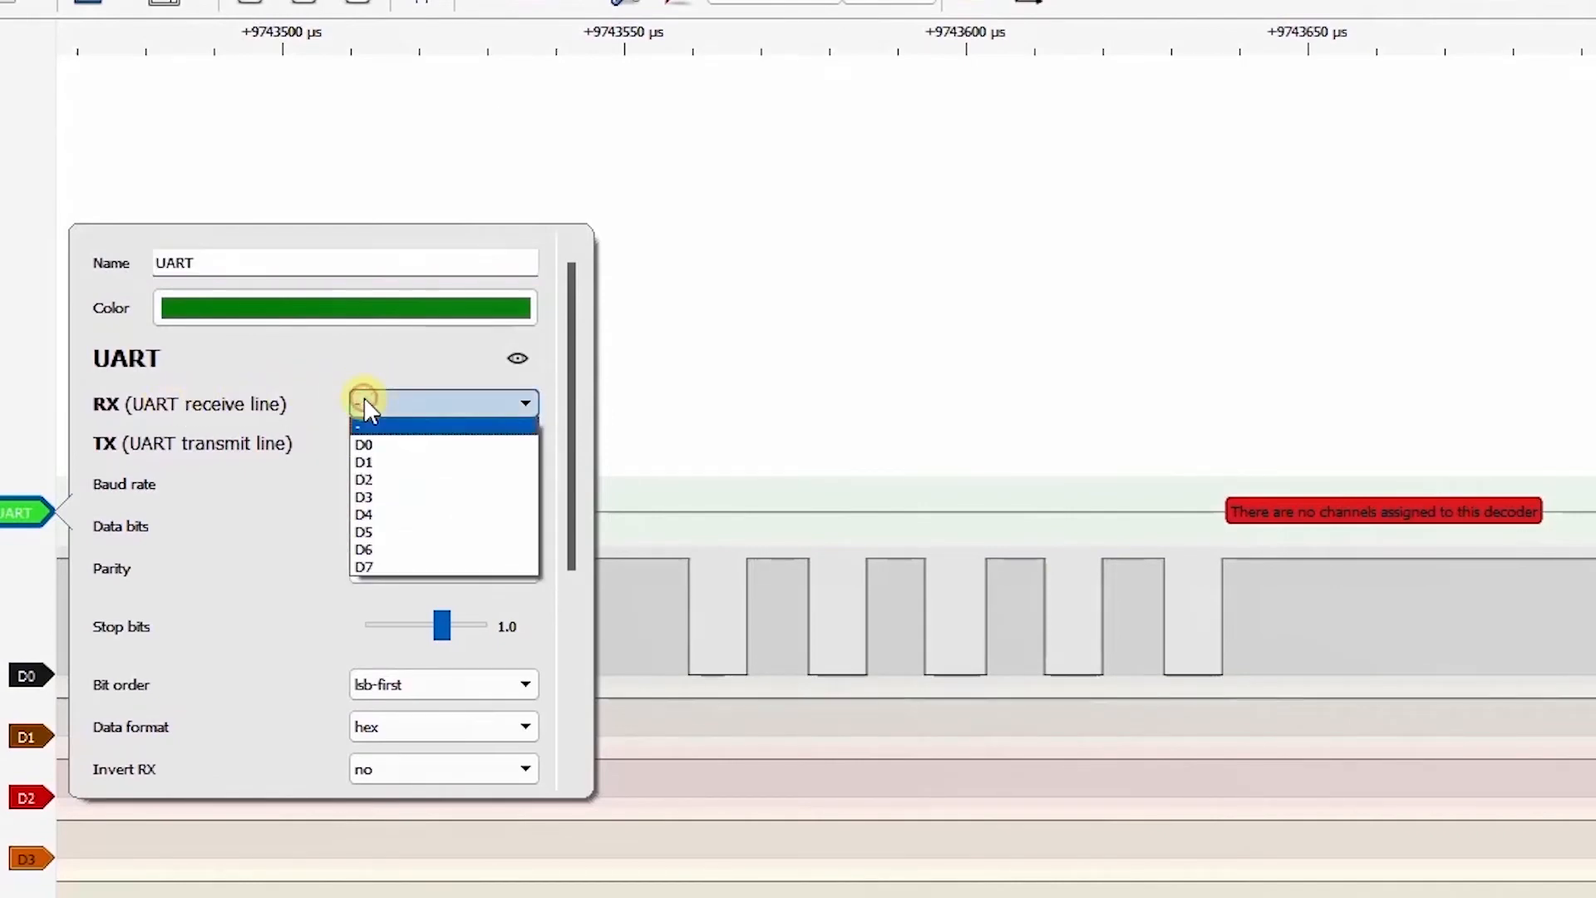
click(367, 447)
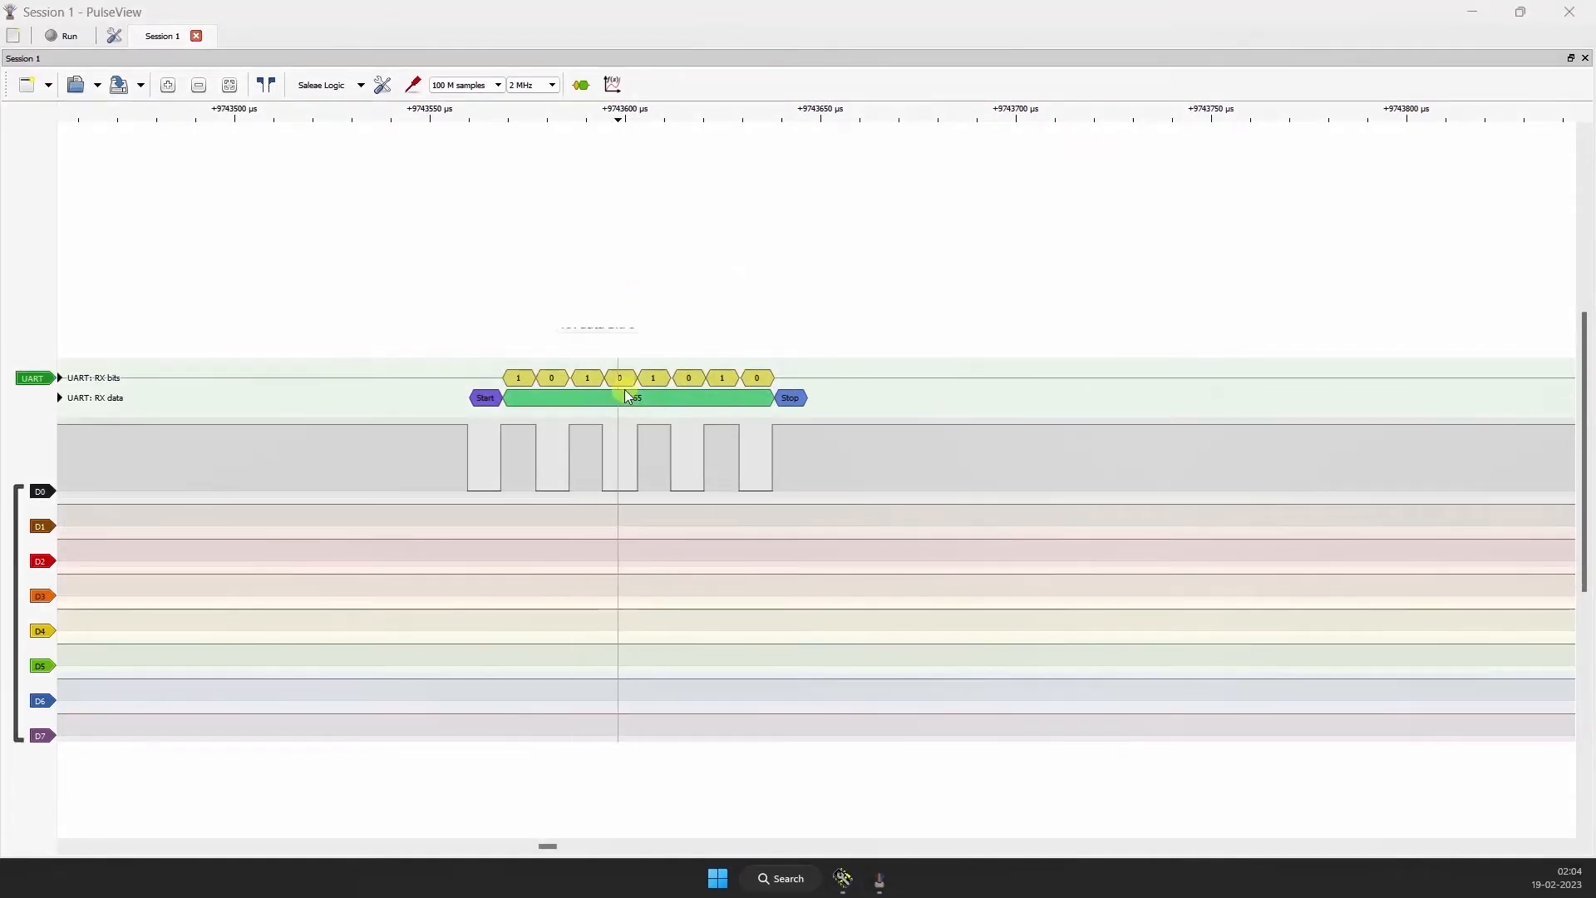
Step: Examine the decoded RX data and RX bits against the D0 waveform, including the start bit and first data bits
mouse_move(633, 396)
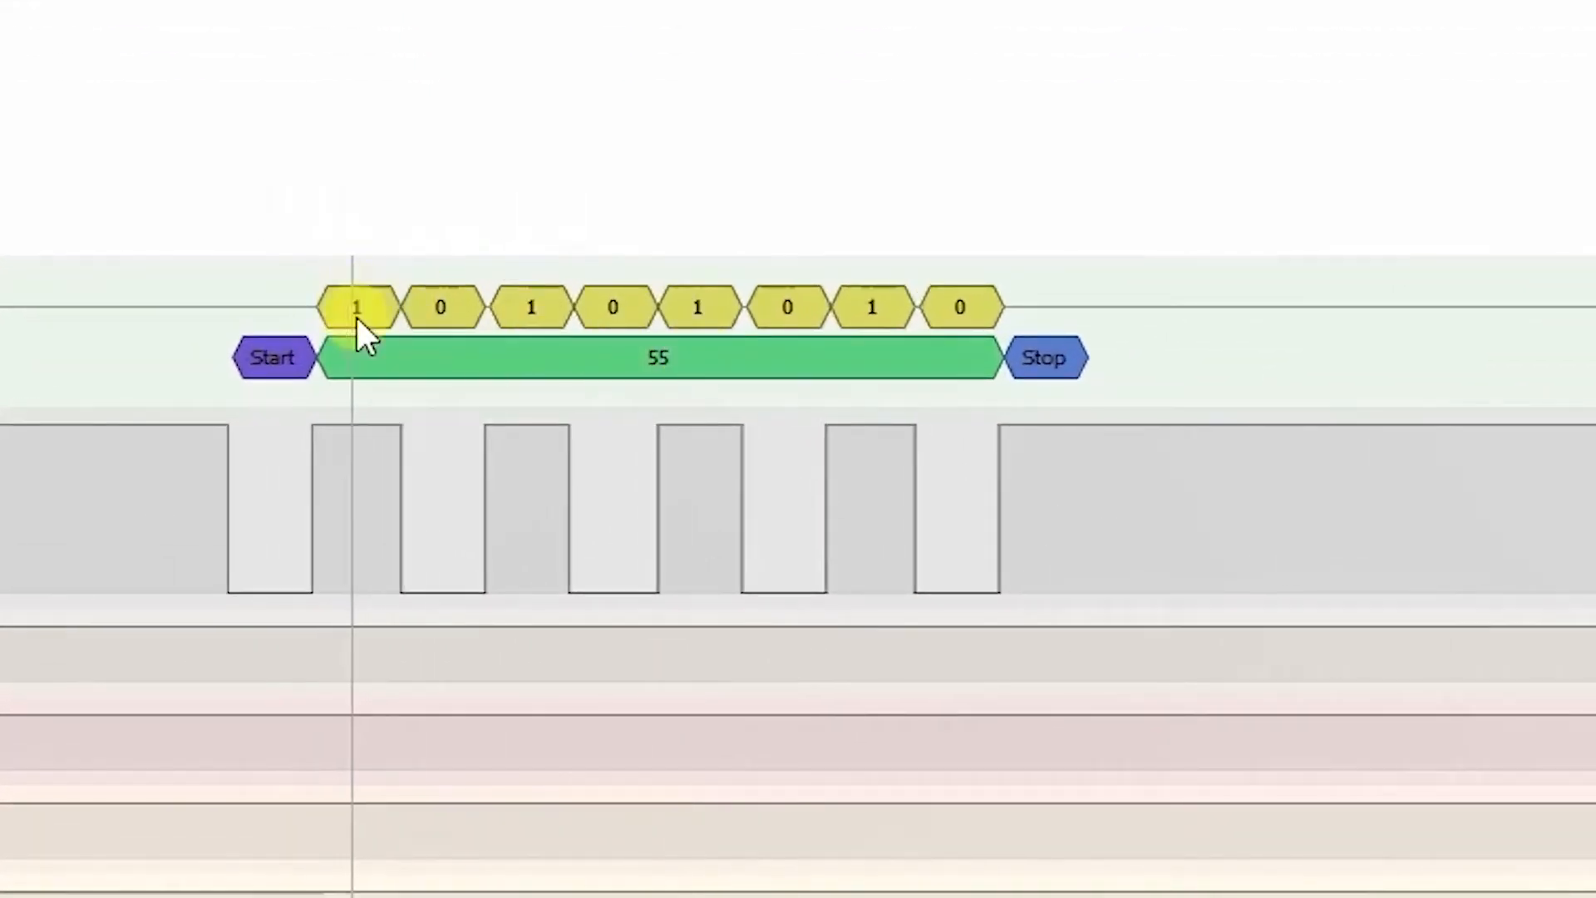
mouse_move(521, 377)
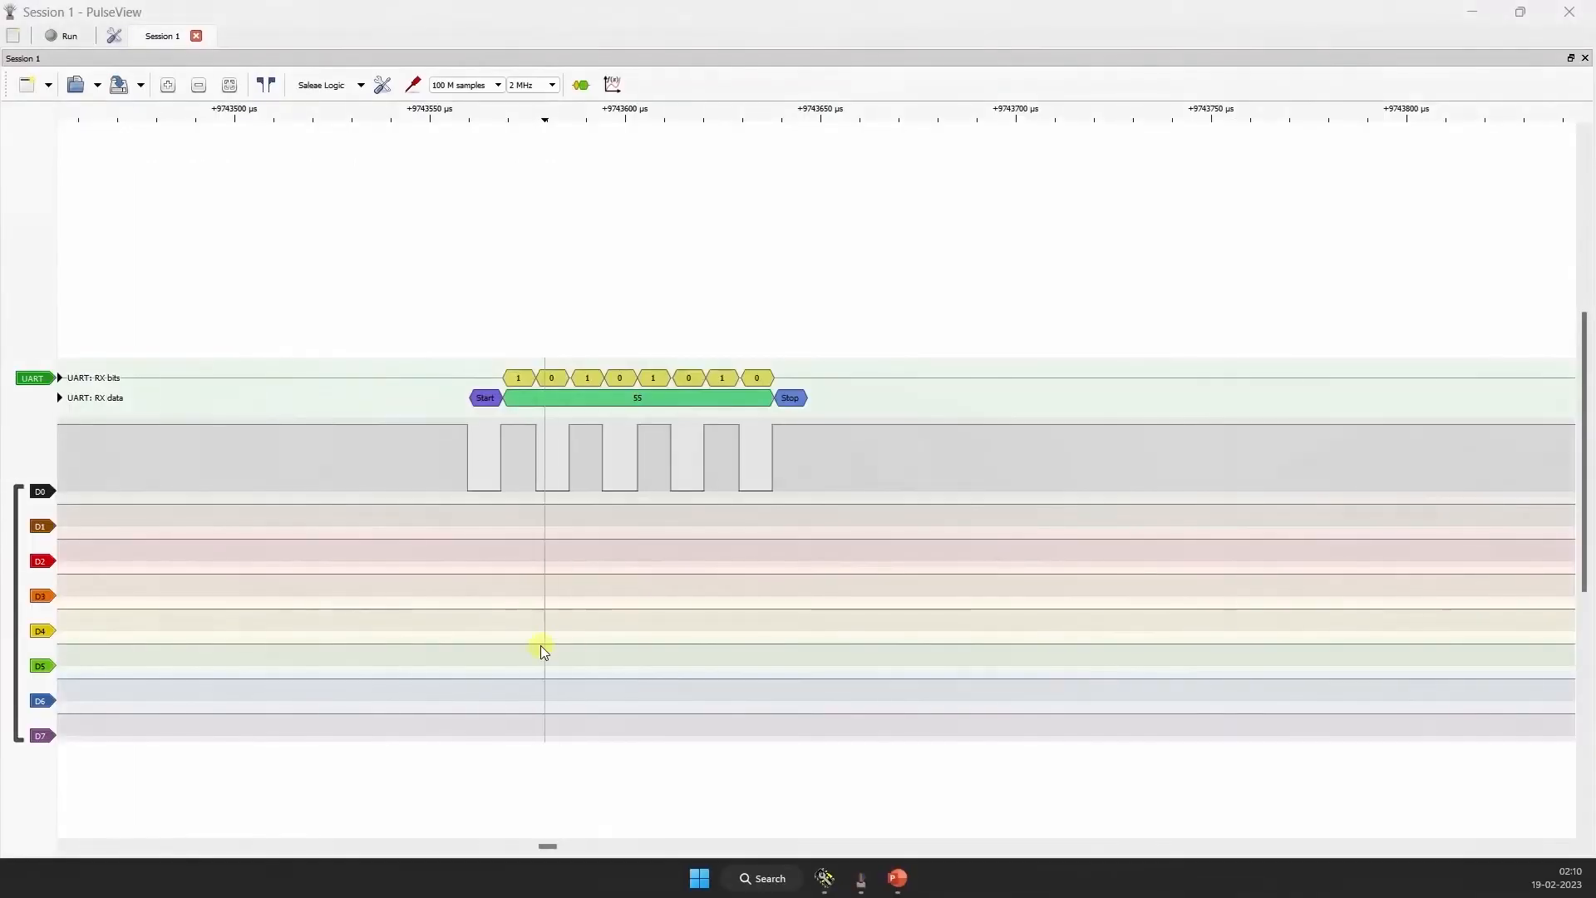
scroll(409, 422, up, 5)
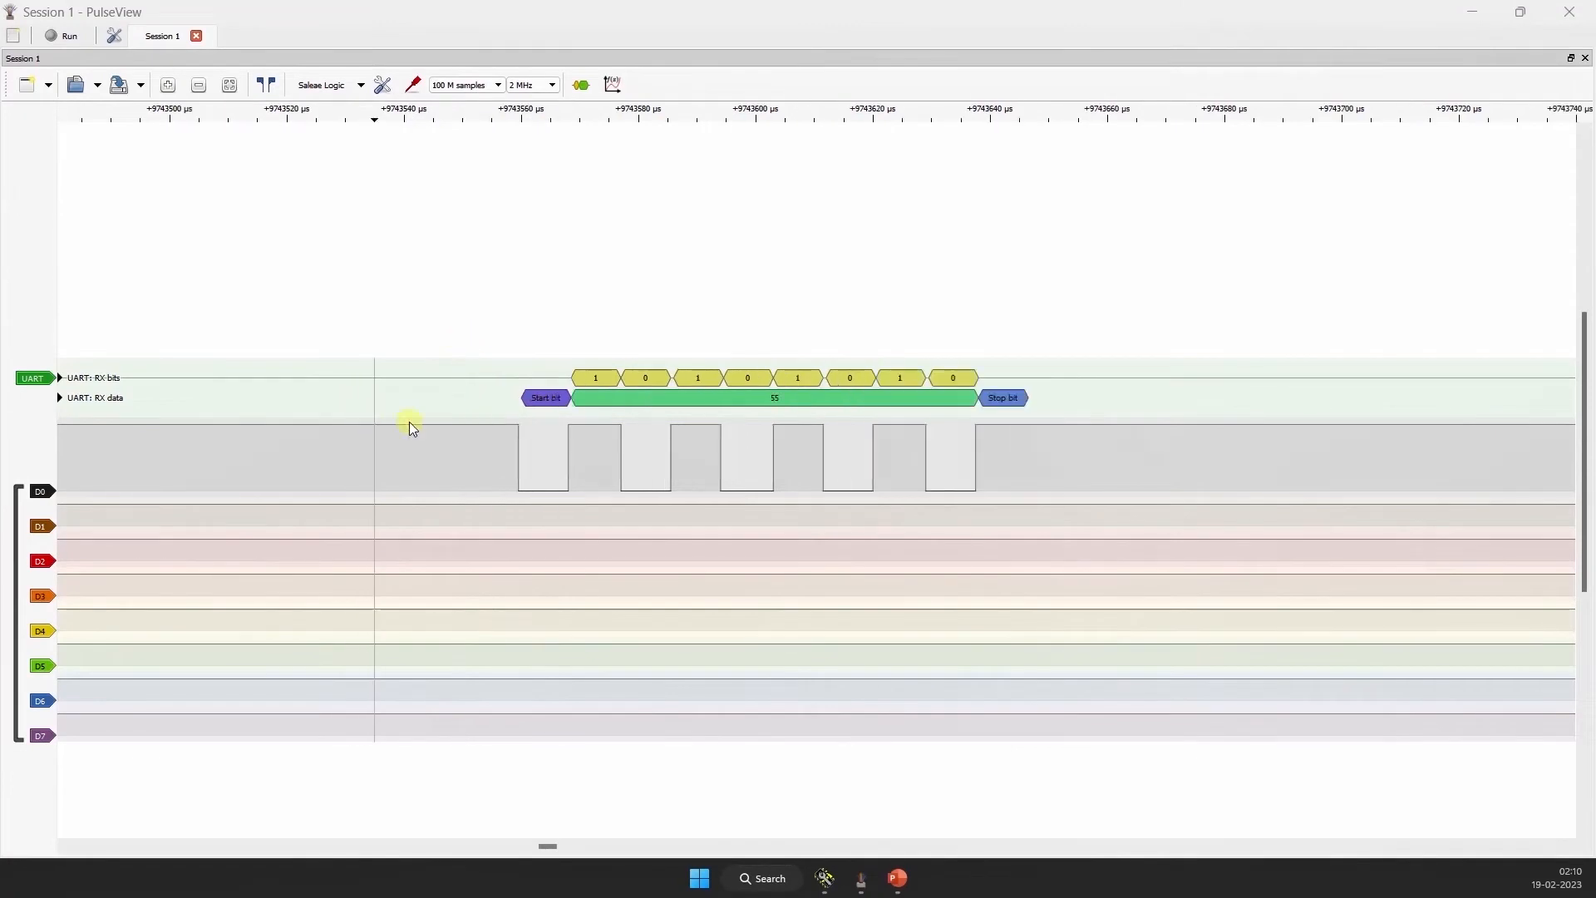
scroll(671, 426, up, 2)
scroll(666, 425, down, 1)
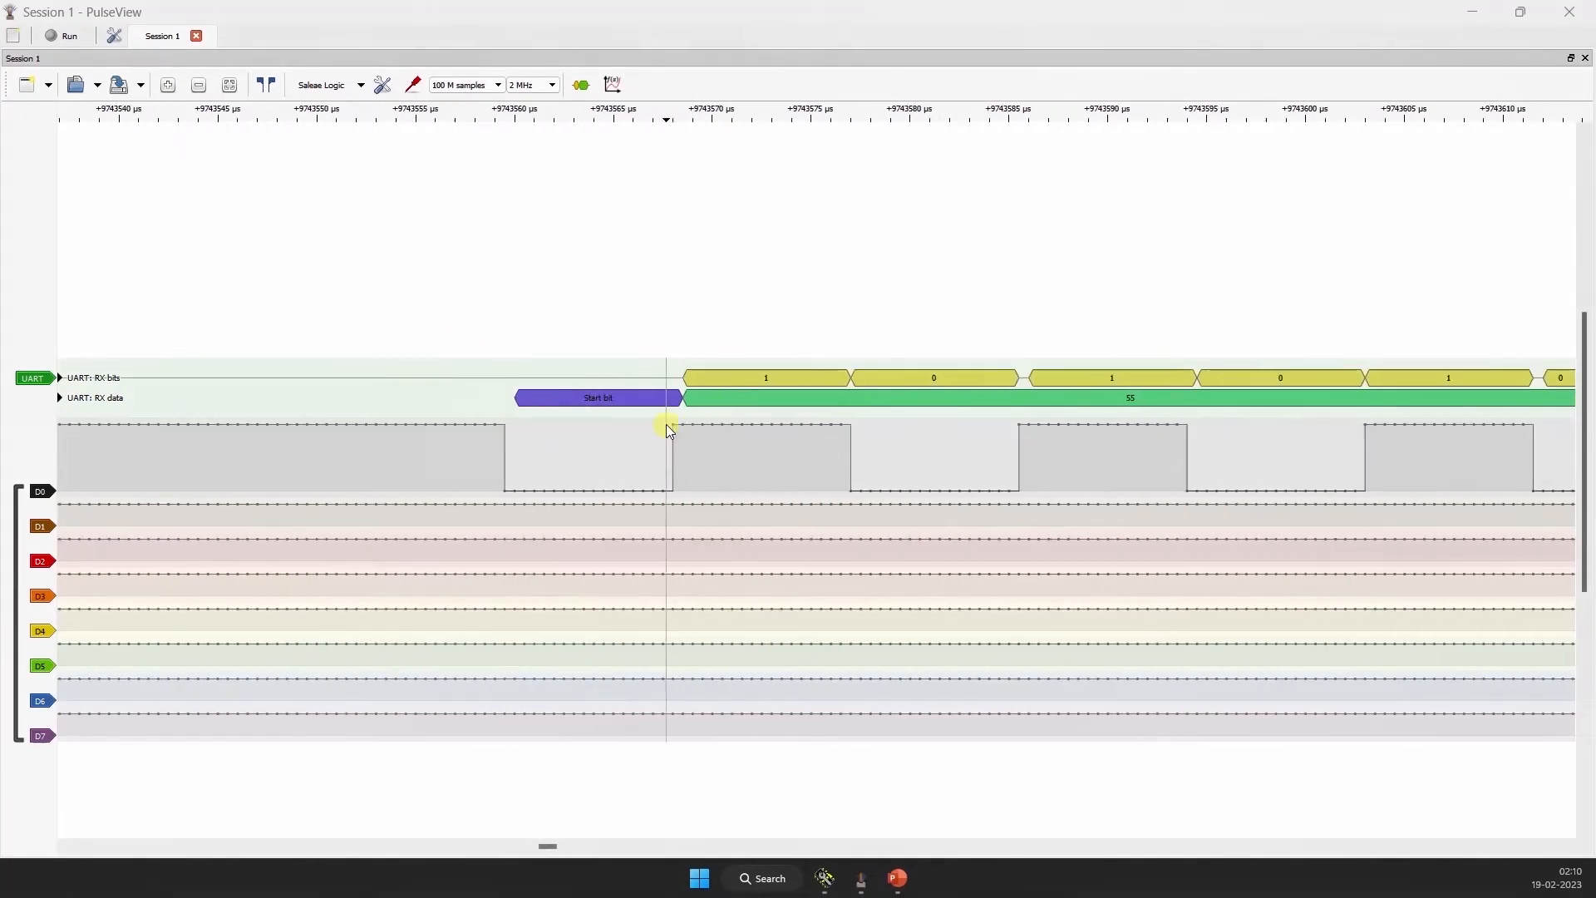
scroll(526, 424, up, 1)
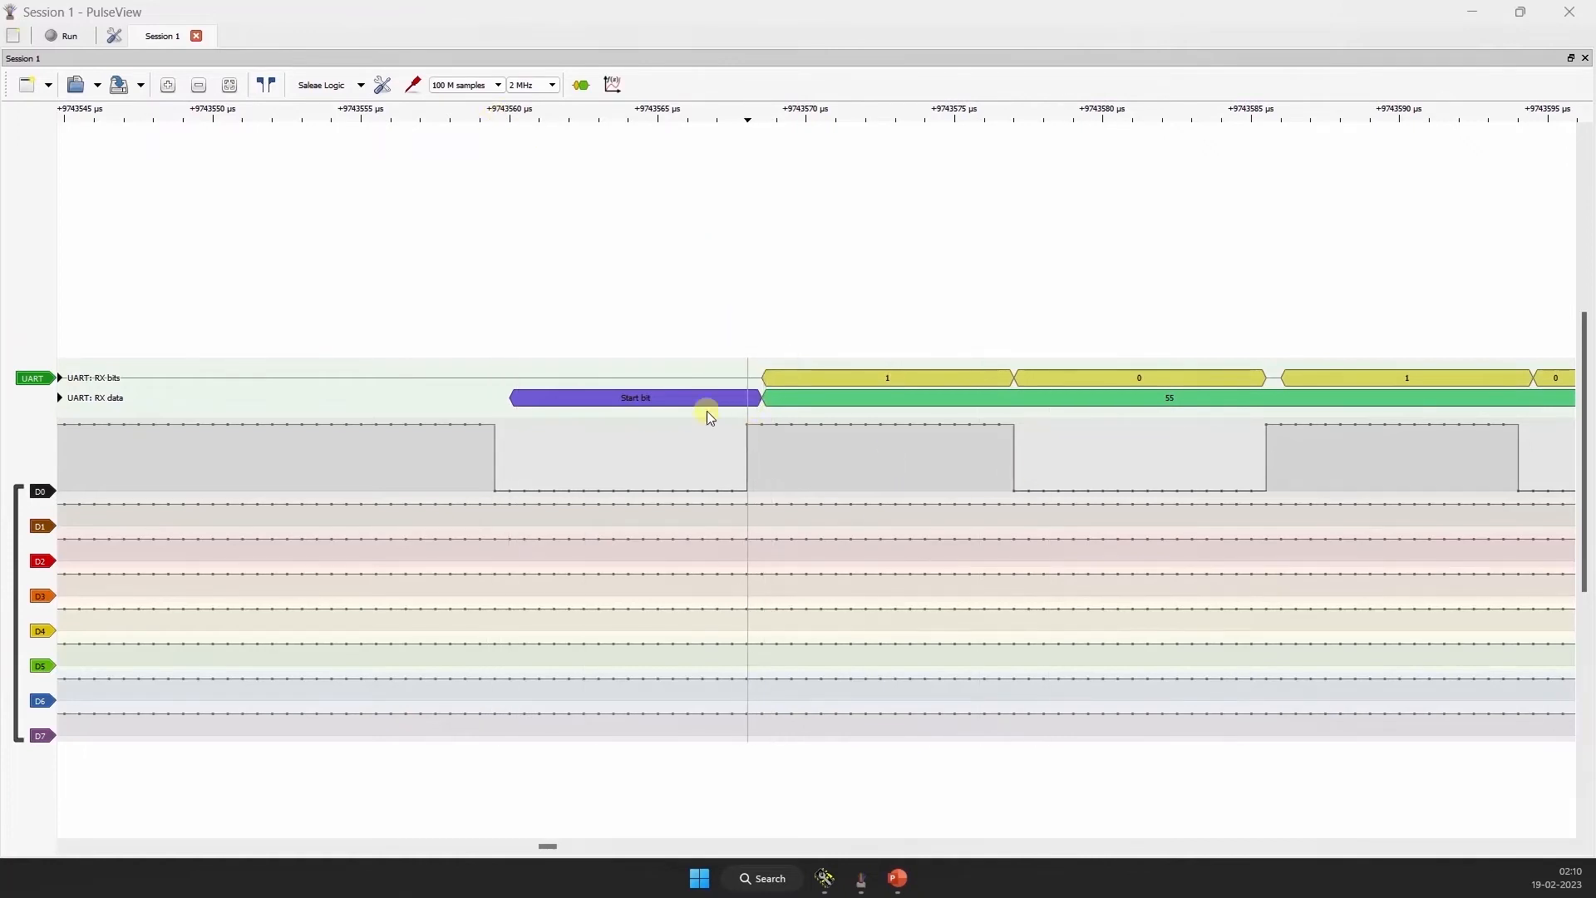
Step: Show the measurement cursors and align them with the rising and falling edges of the first data bit on D0
click(413, 85)
click(268, 85)
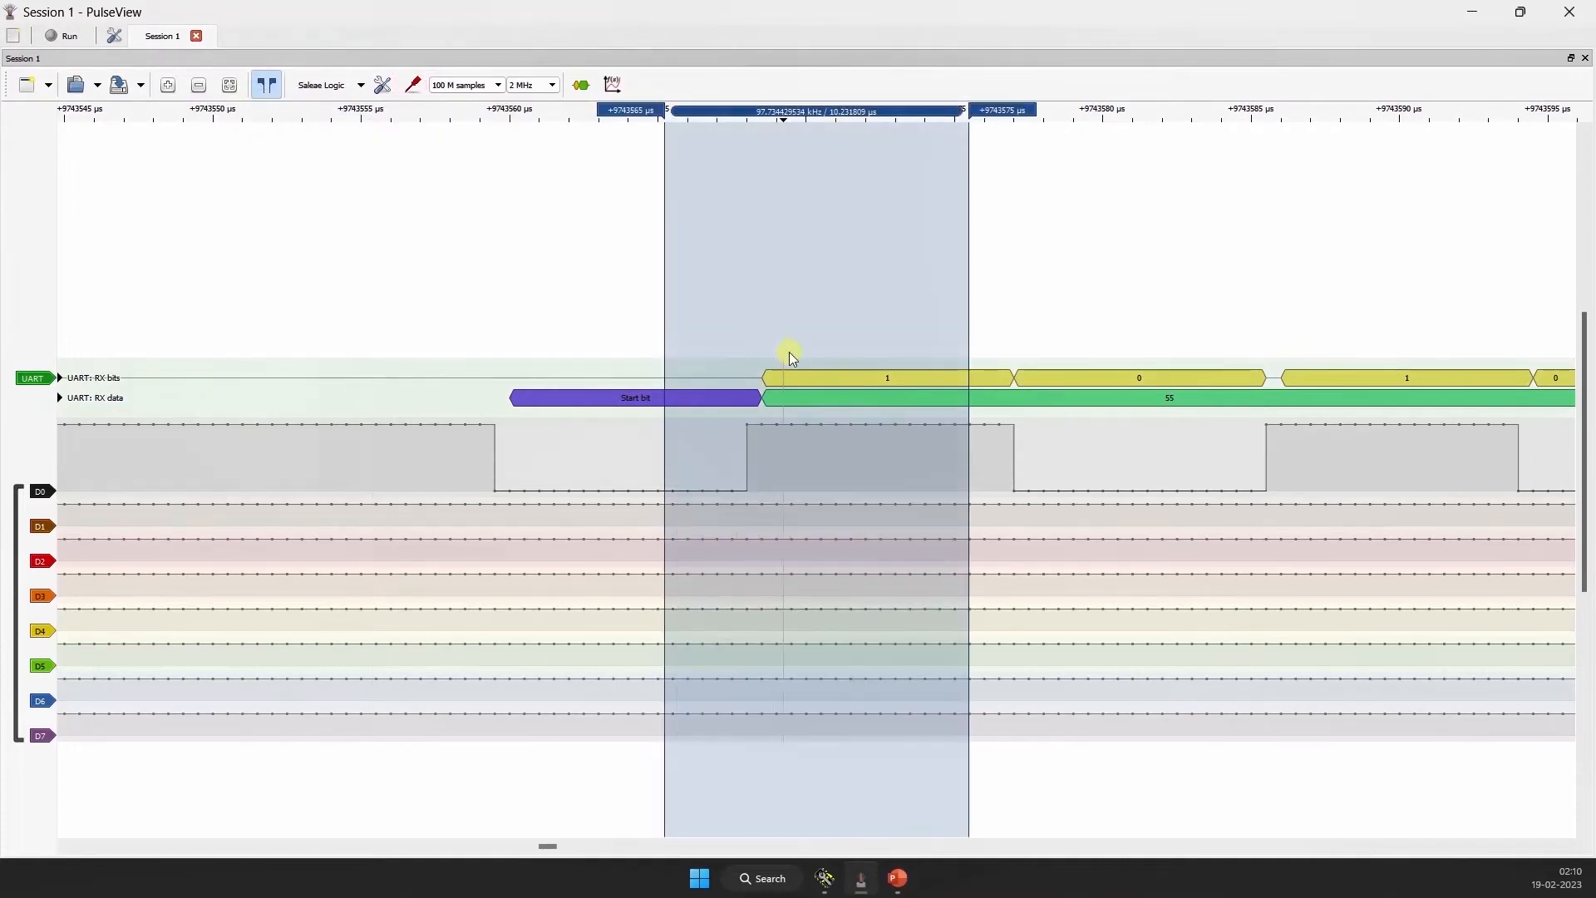
drag(662, 260, 737, 262)
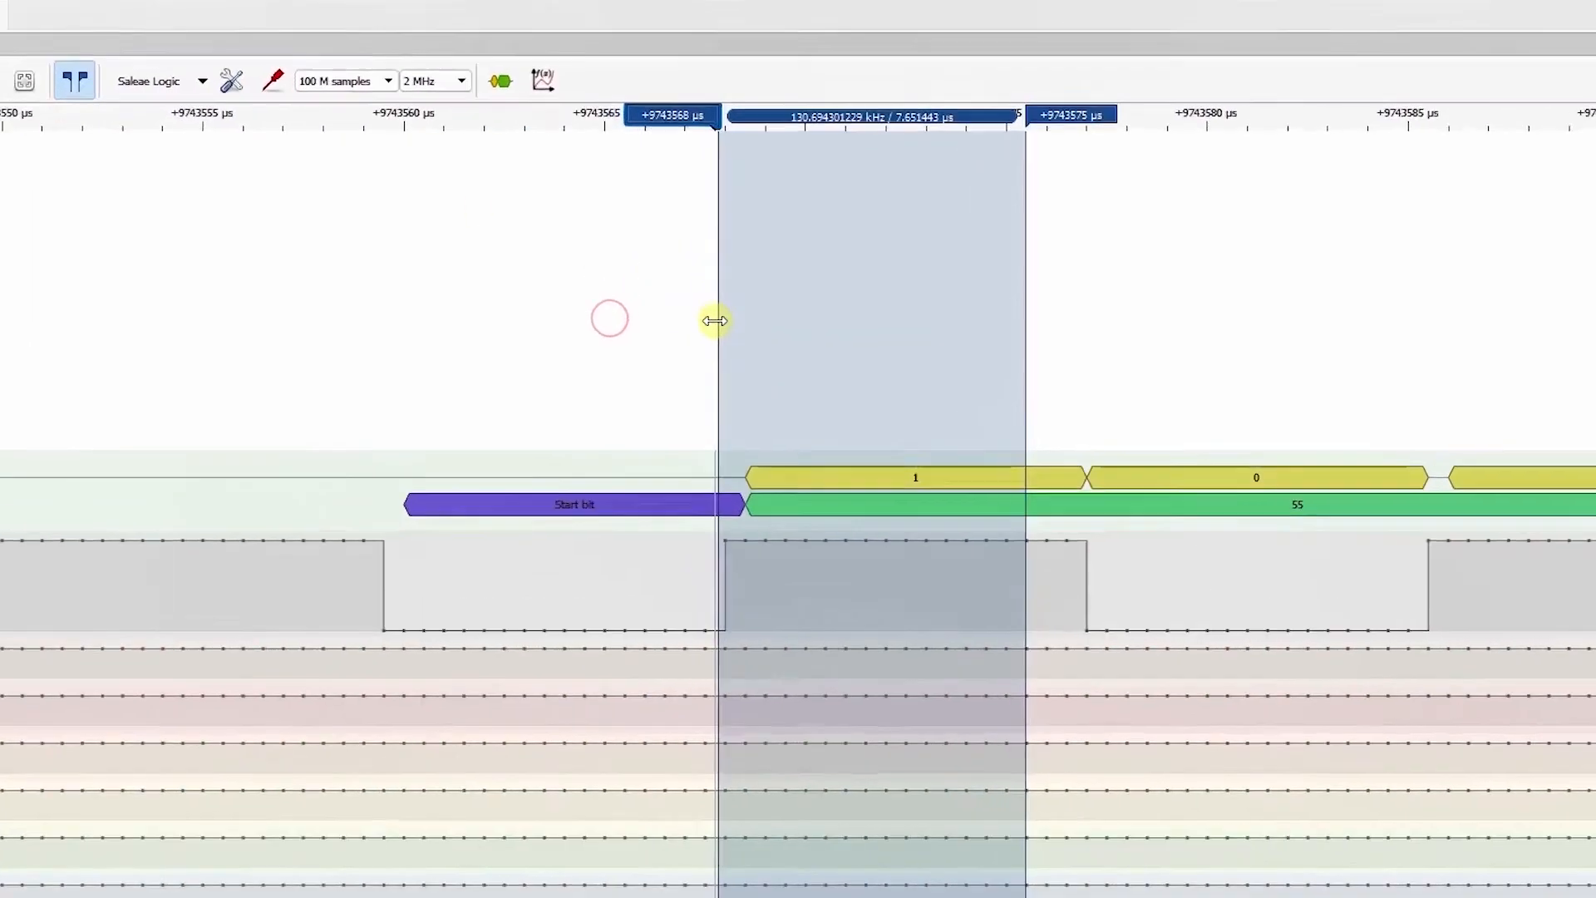
drag(715, 321, 722, 317)
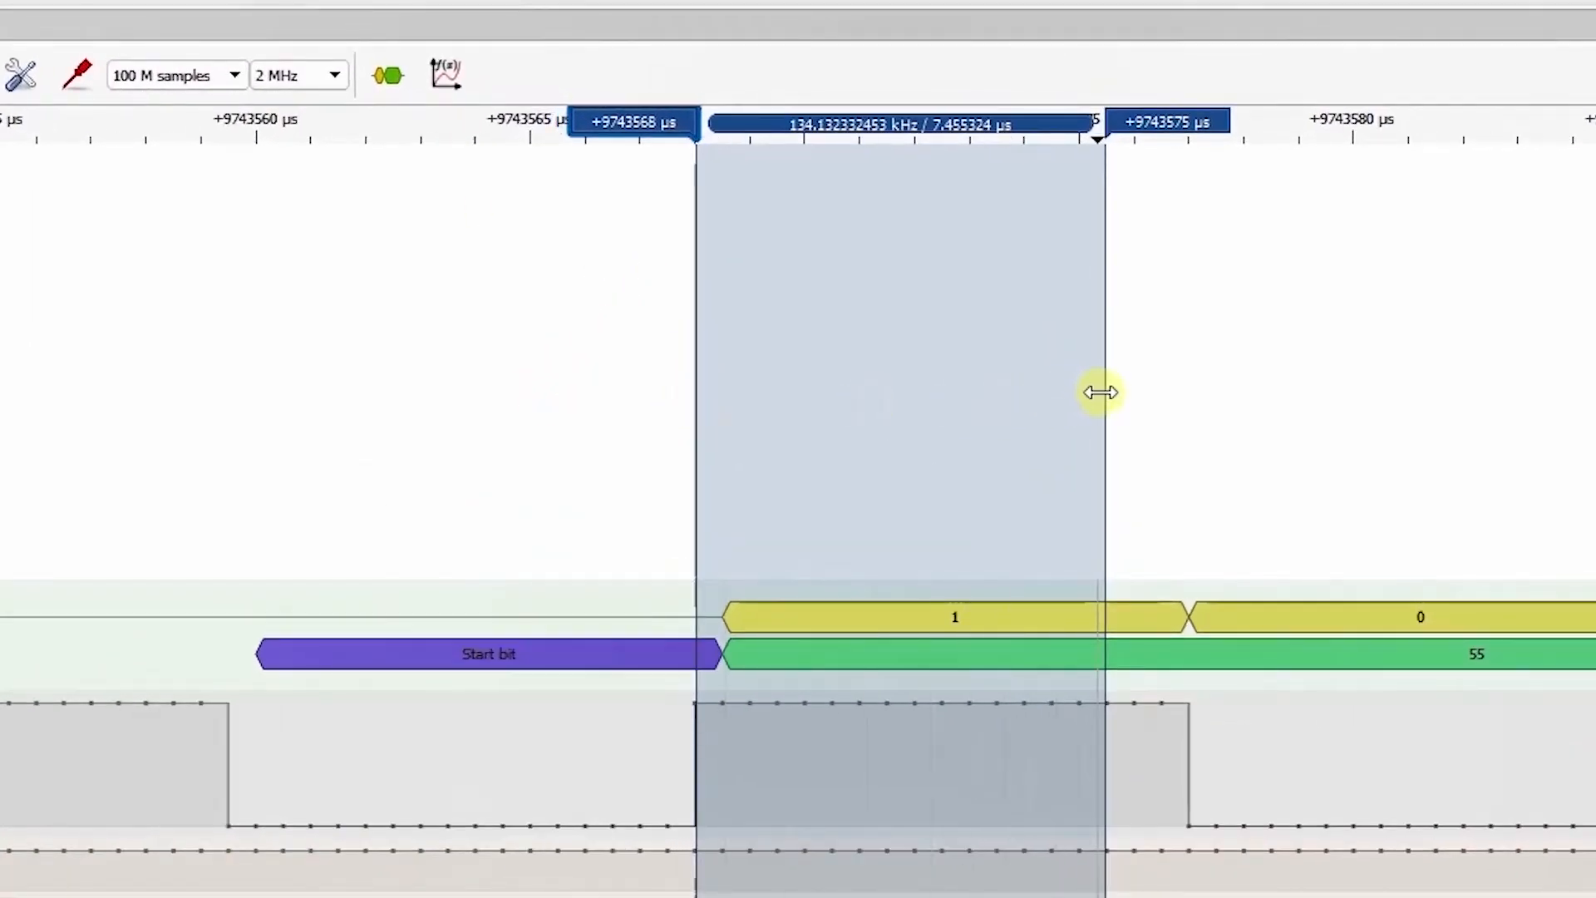
drag(1100, 391, 1183, 392)
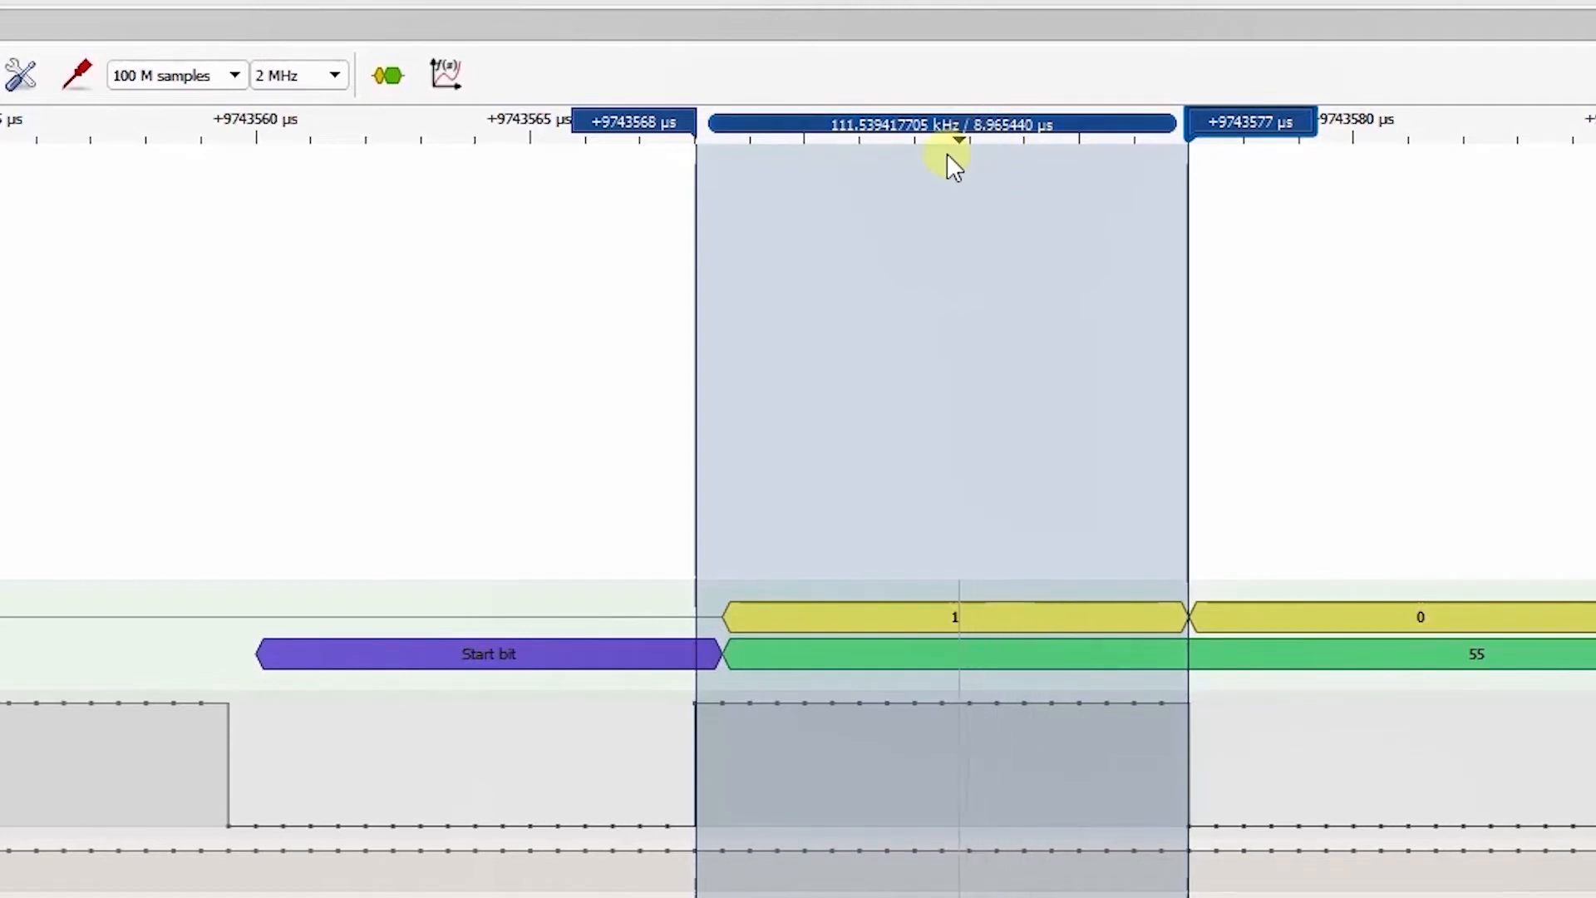
Step: Check at nanosecond scale how precisely the first cursor lines up with D0's rising edge
scroll(752, 730, up, 5)
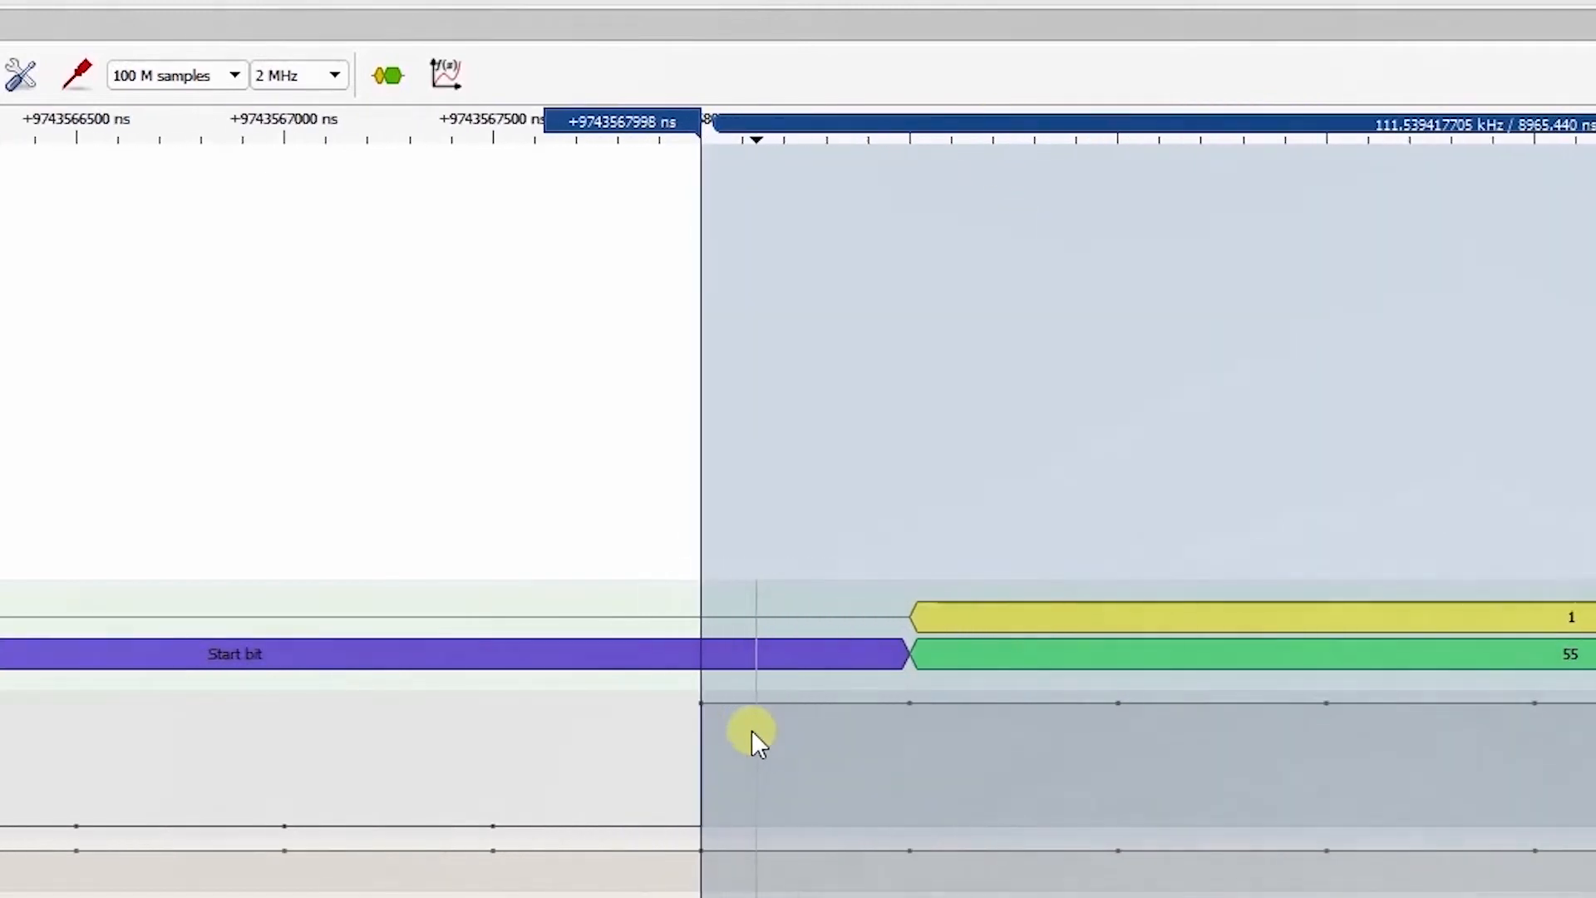
scroll(752, 730, up, 5)
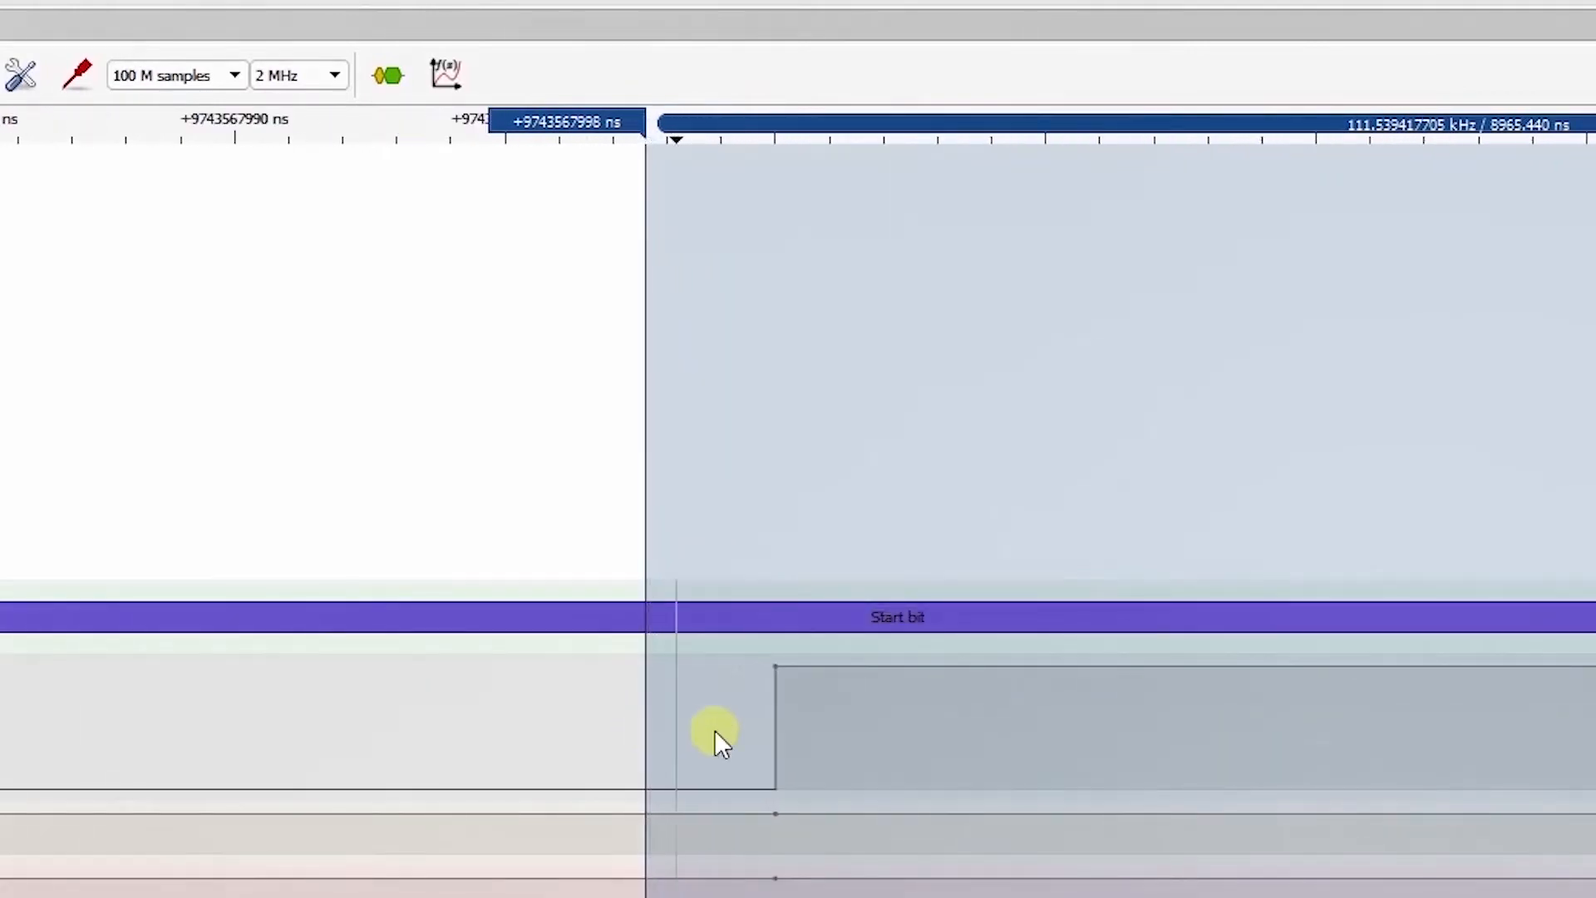
scroll(664, 718, down, 2)
scroll(299, 695, down, 4)
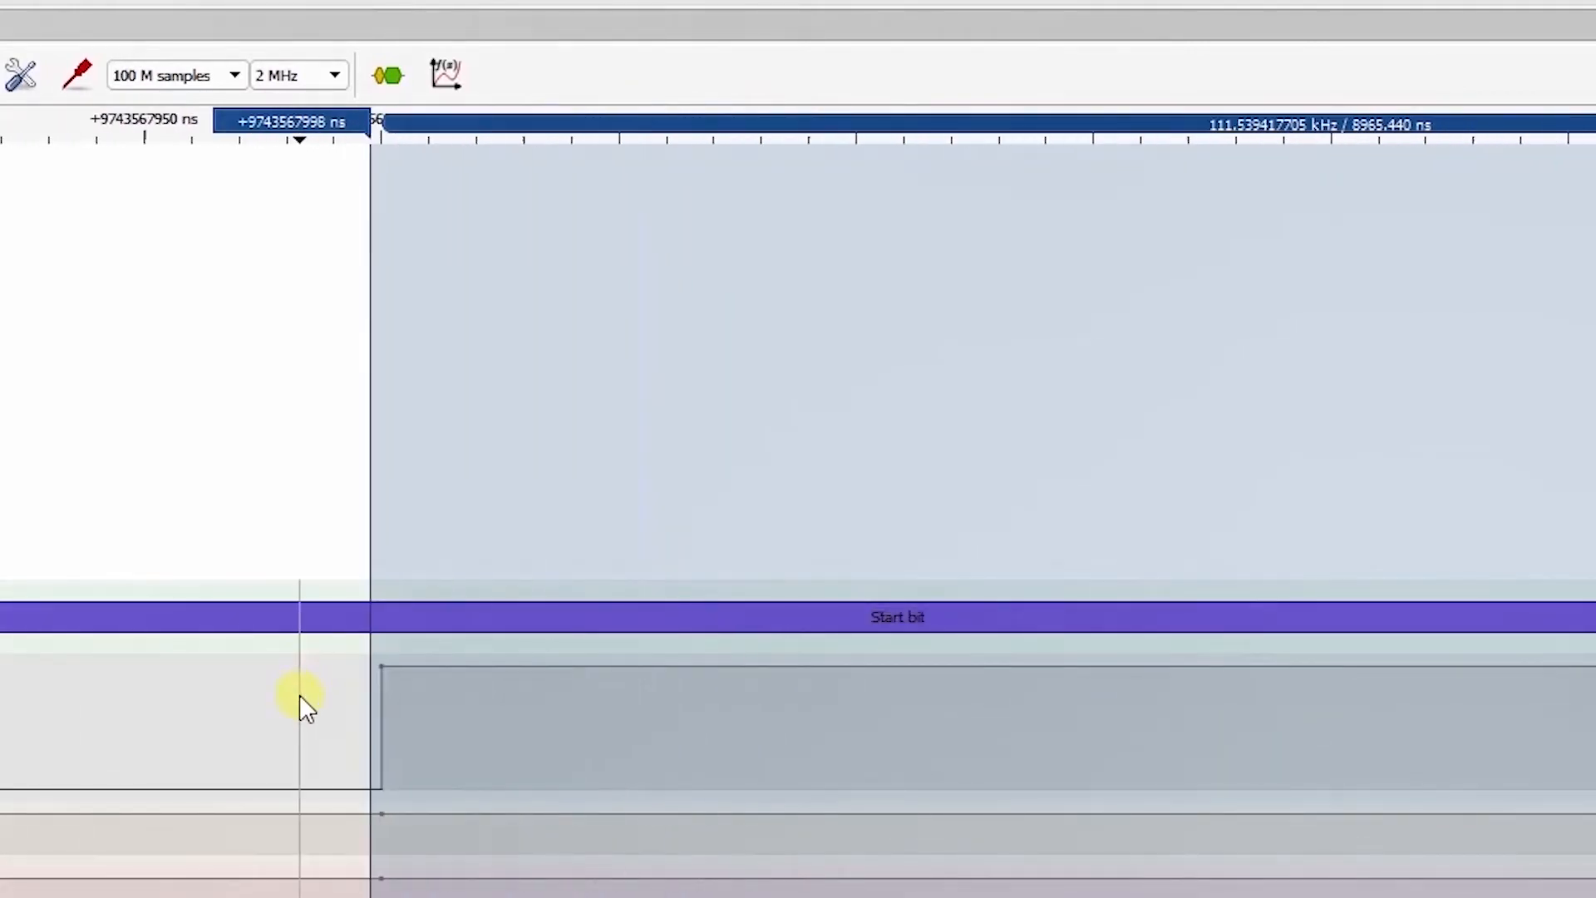
scroll(532, 690, down, 6)
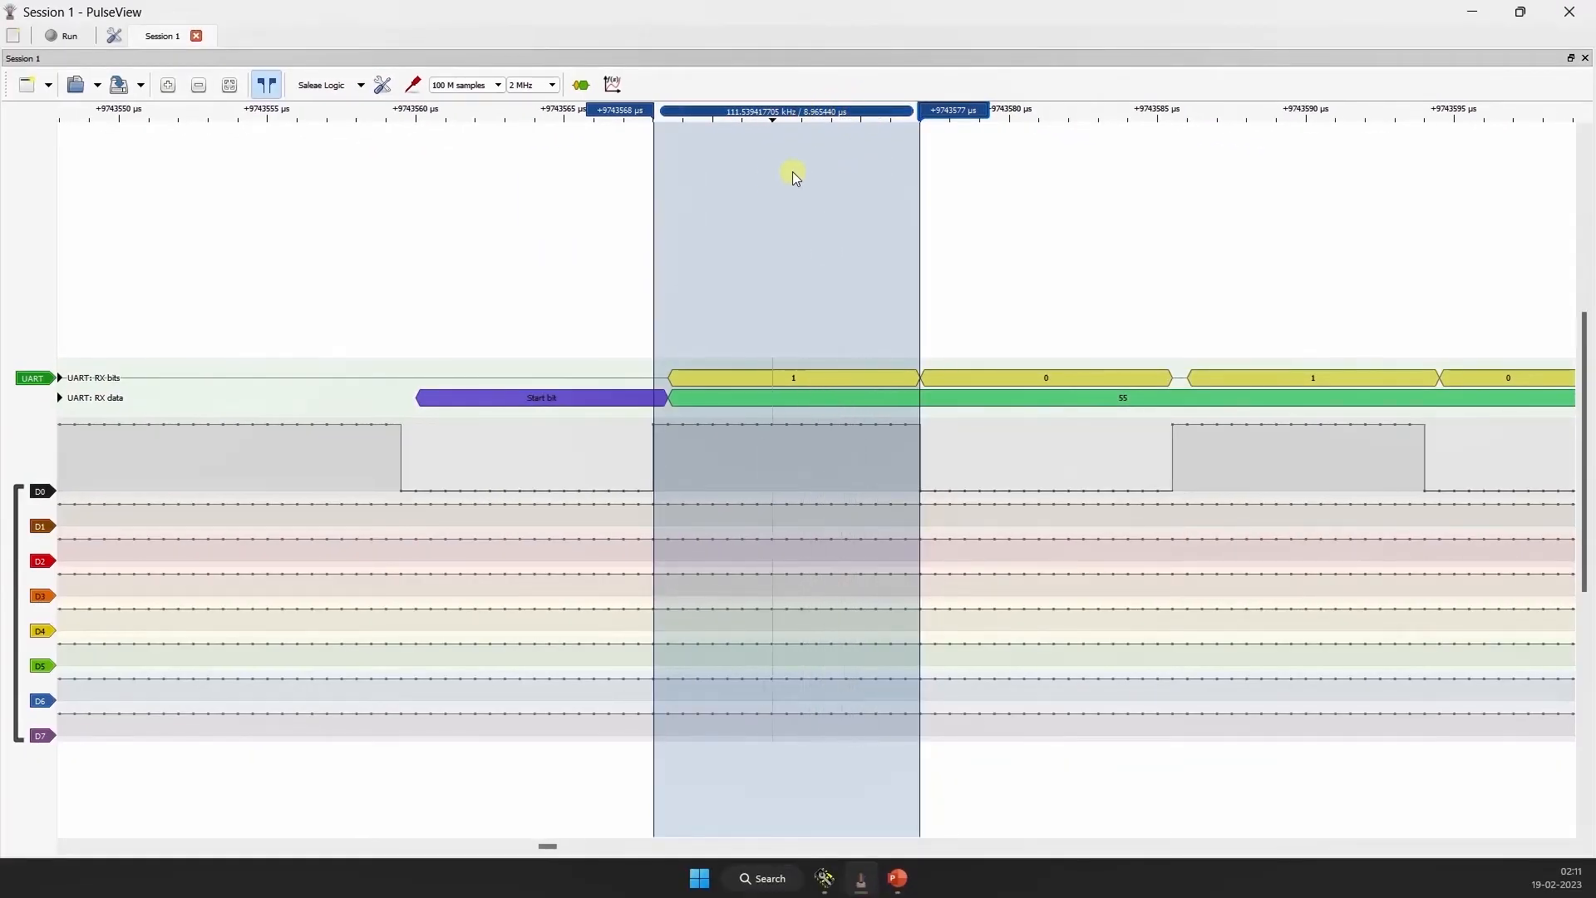
Step: Examine the frequency and duration of the cursor-marked data bit, and the sample points within the bits
scroll(785, 221, down, 2)
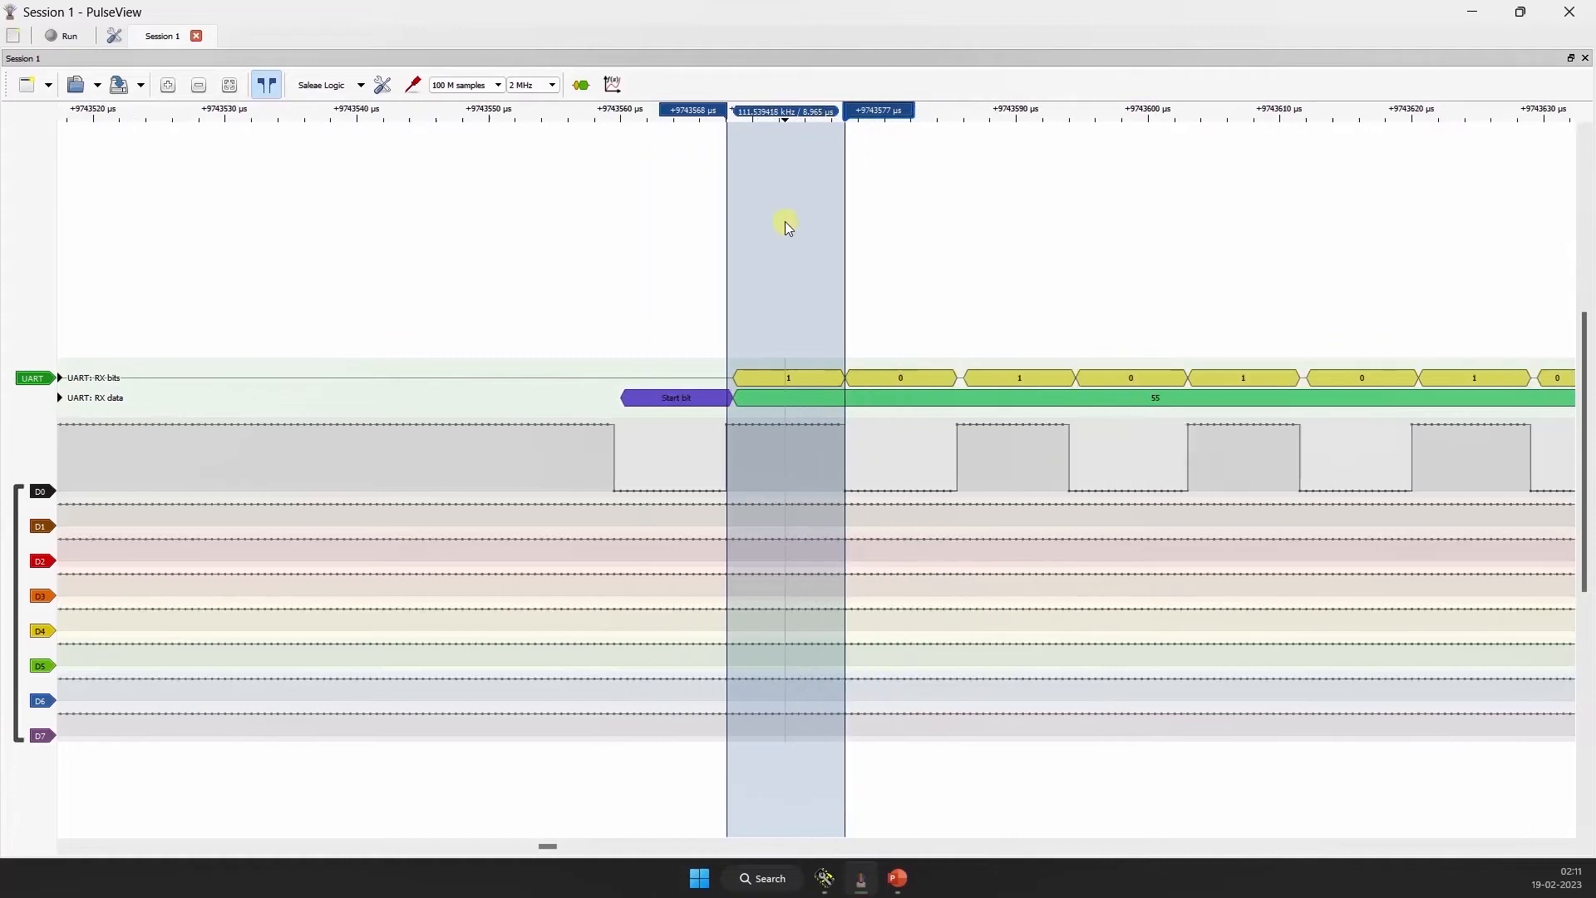
scroll(782, 241, up, 2)
scroll(824, 145, down, 1)
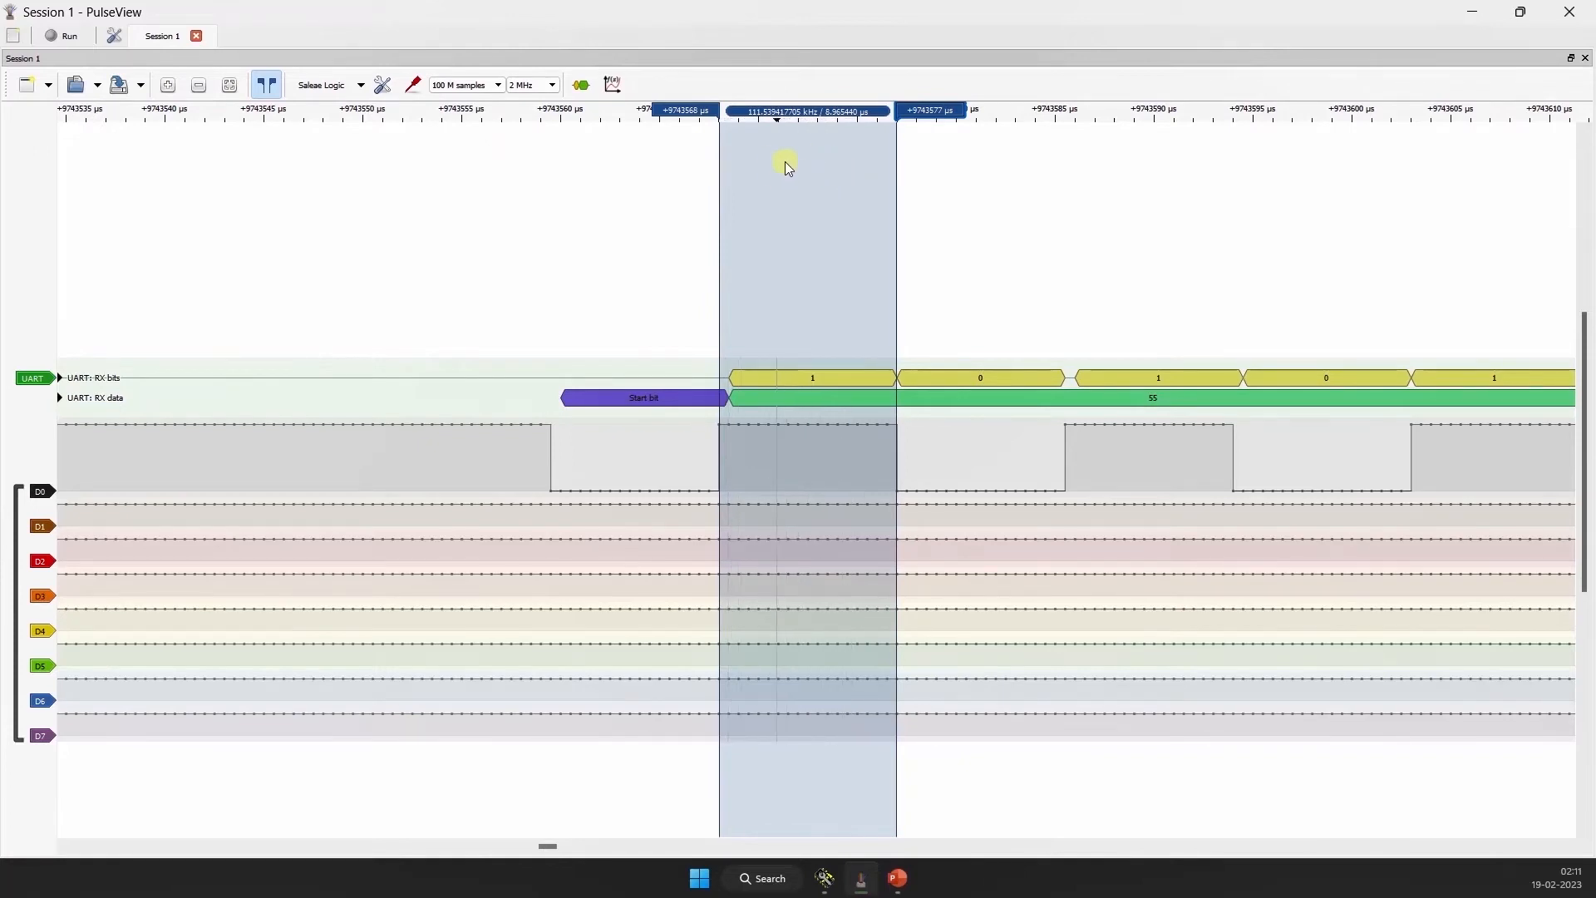
scroll(800, 199, down, 1)
scroll(754, 422, up, 2)
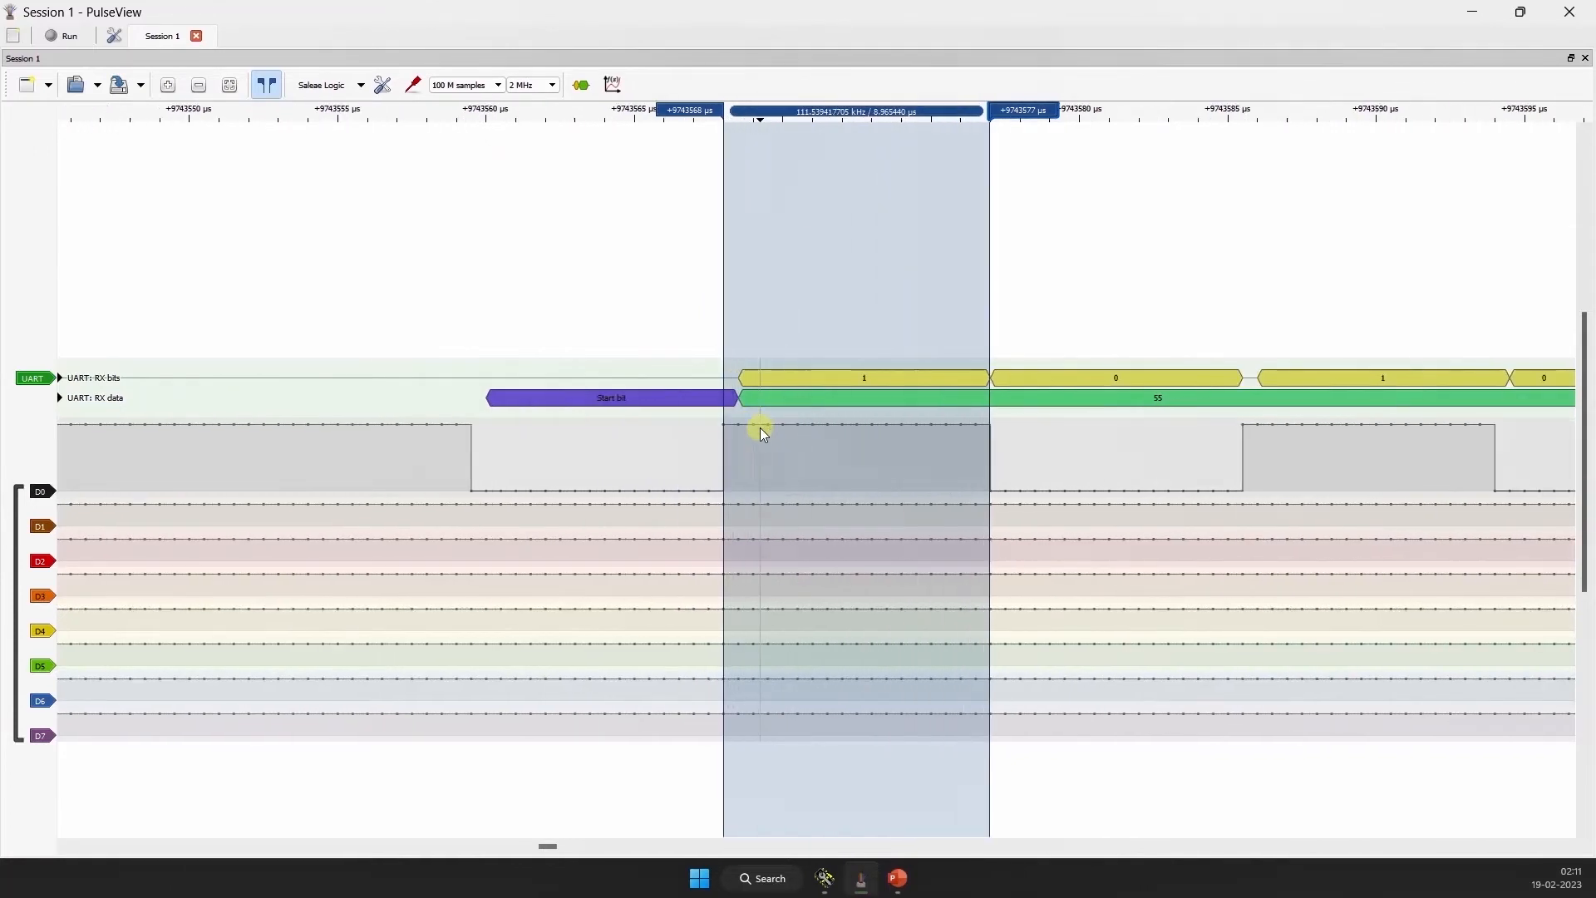
scroll(762, 429, up, 2)
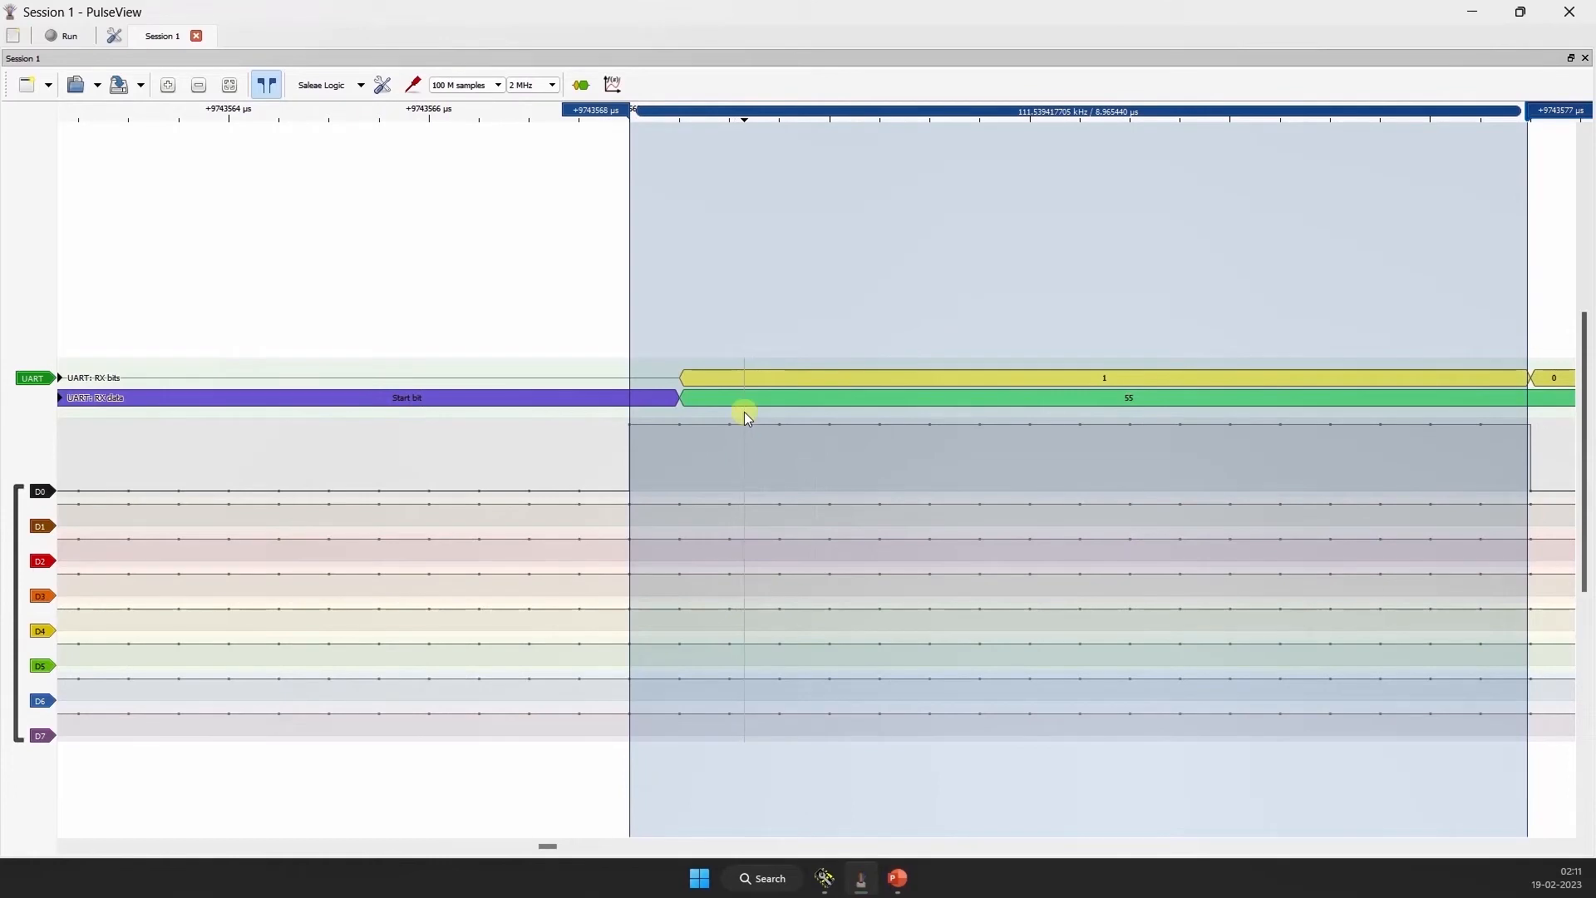
scroll(745, 411, down, 2)
scroll(806, 301, down, 1)
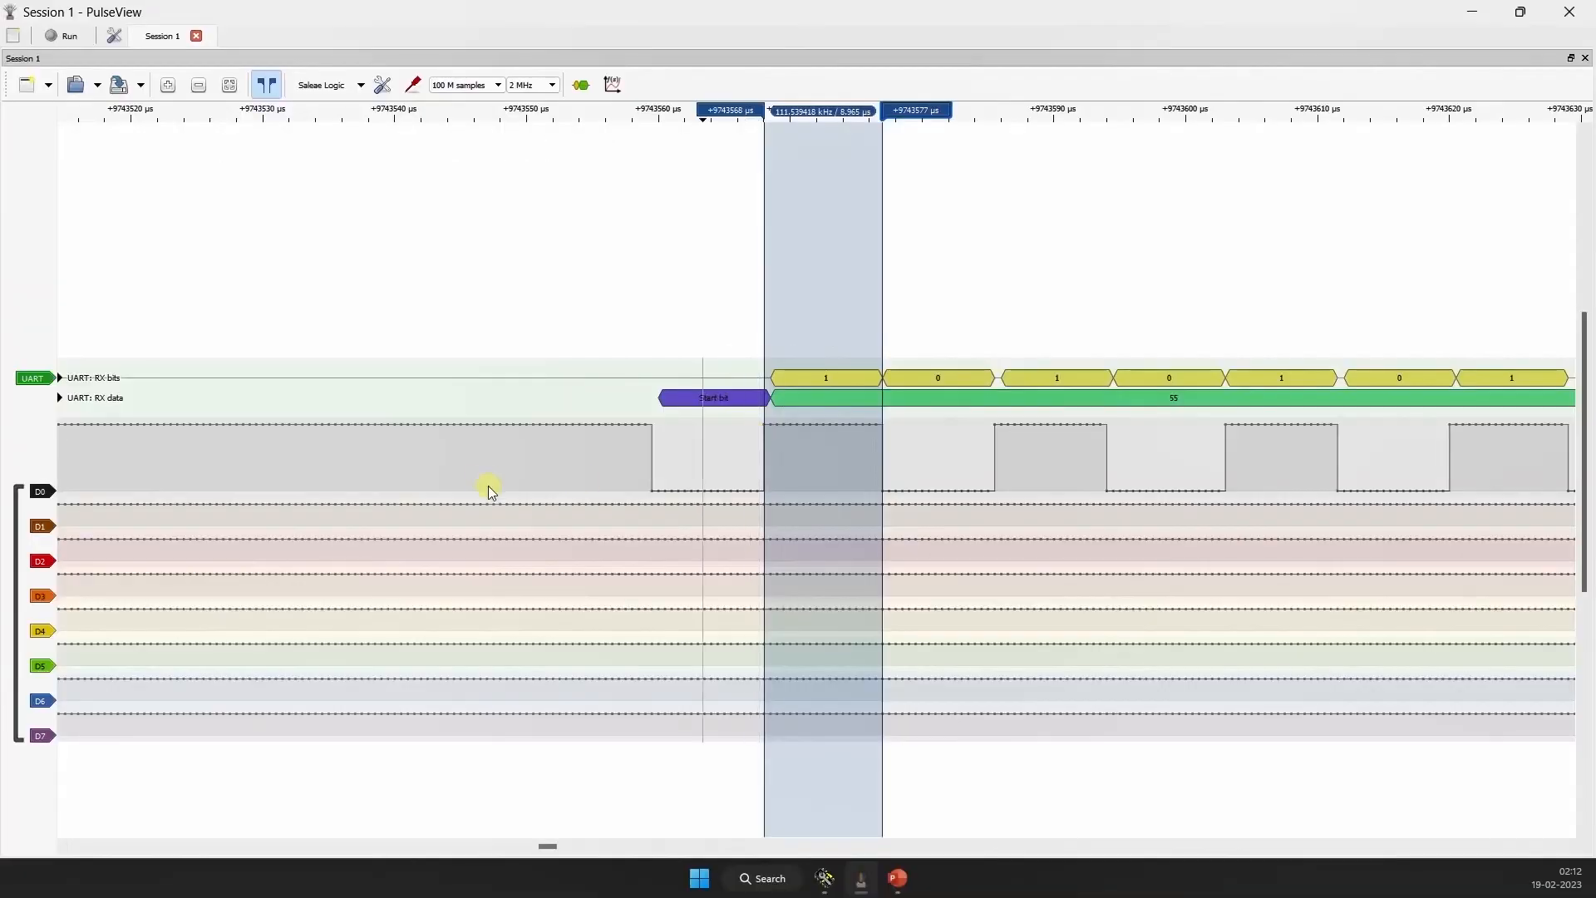
scroll(702, 453, up, 5)
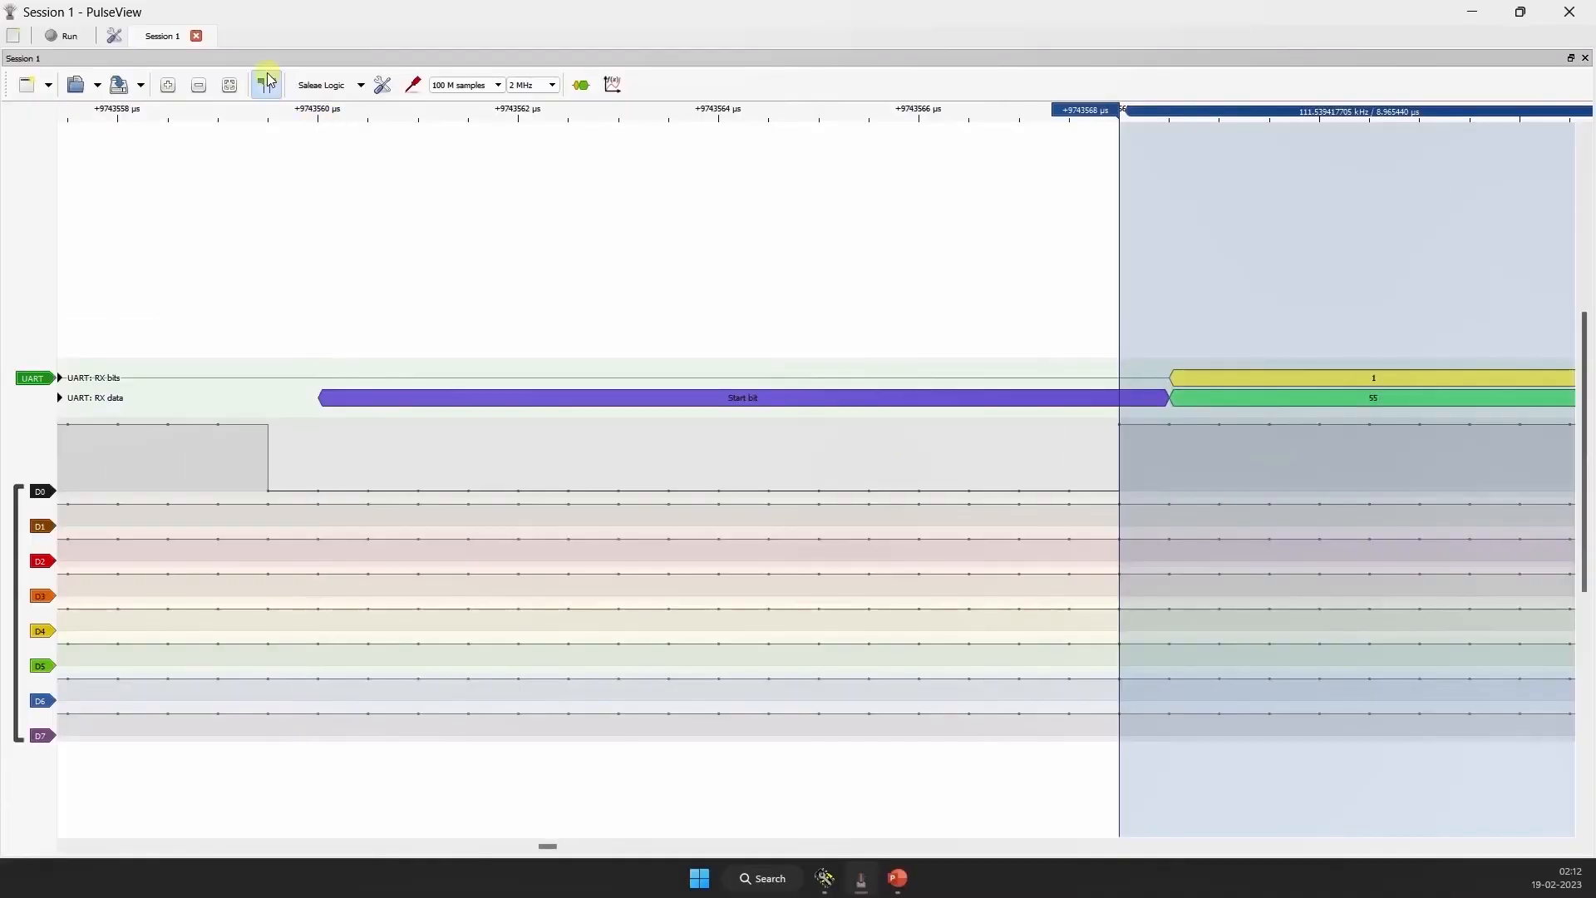
Step: Show the measurement cursors and place them on two neighbouring sample points within the start bit to measure the sampling interval
click(267, 82)
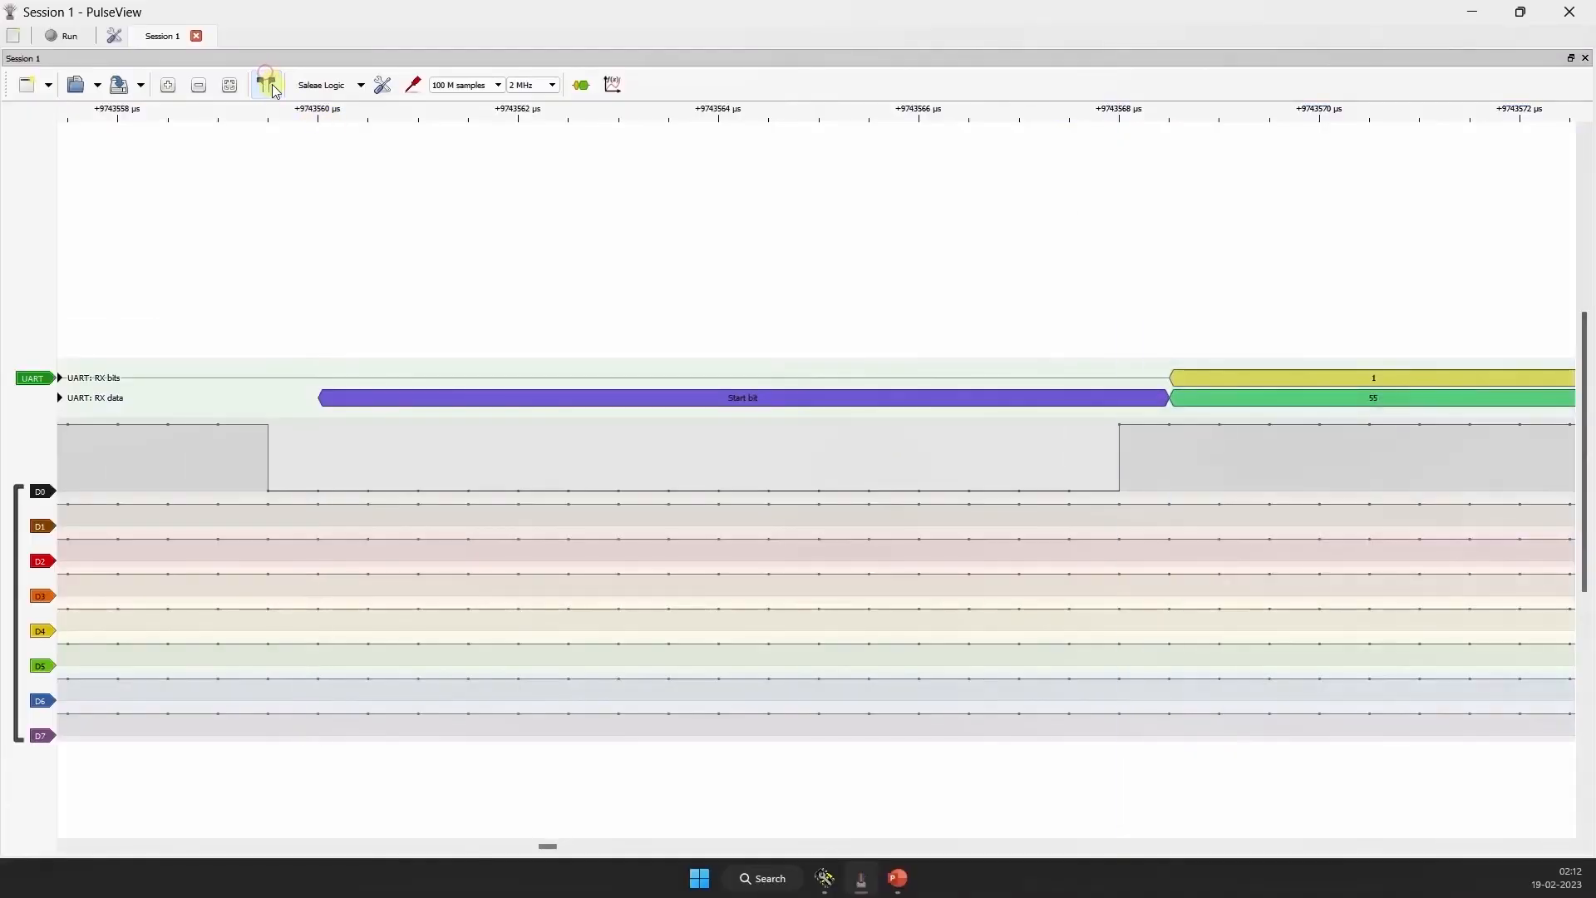
click(267, 82)
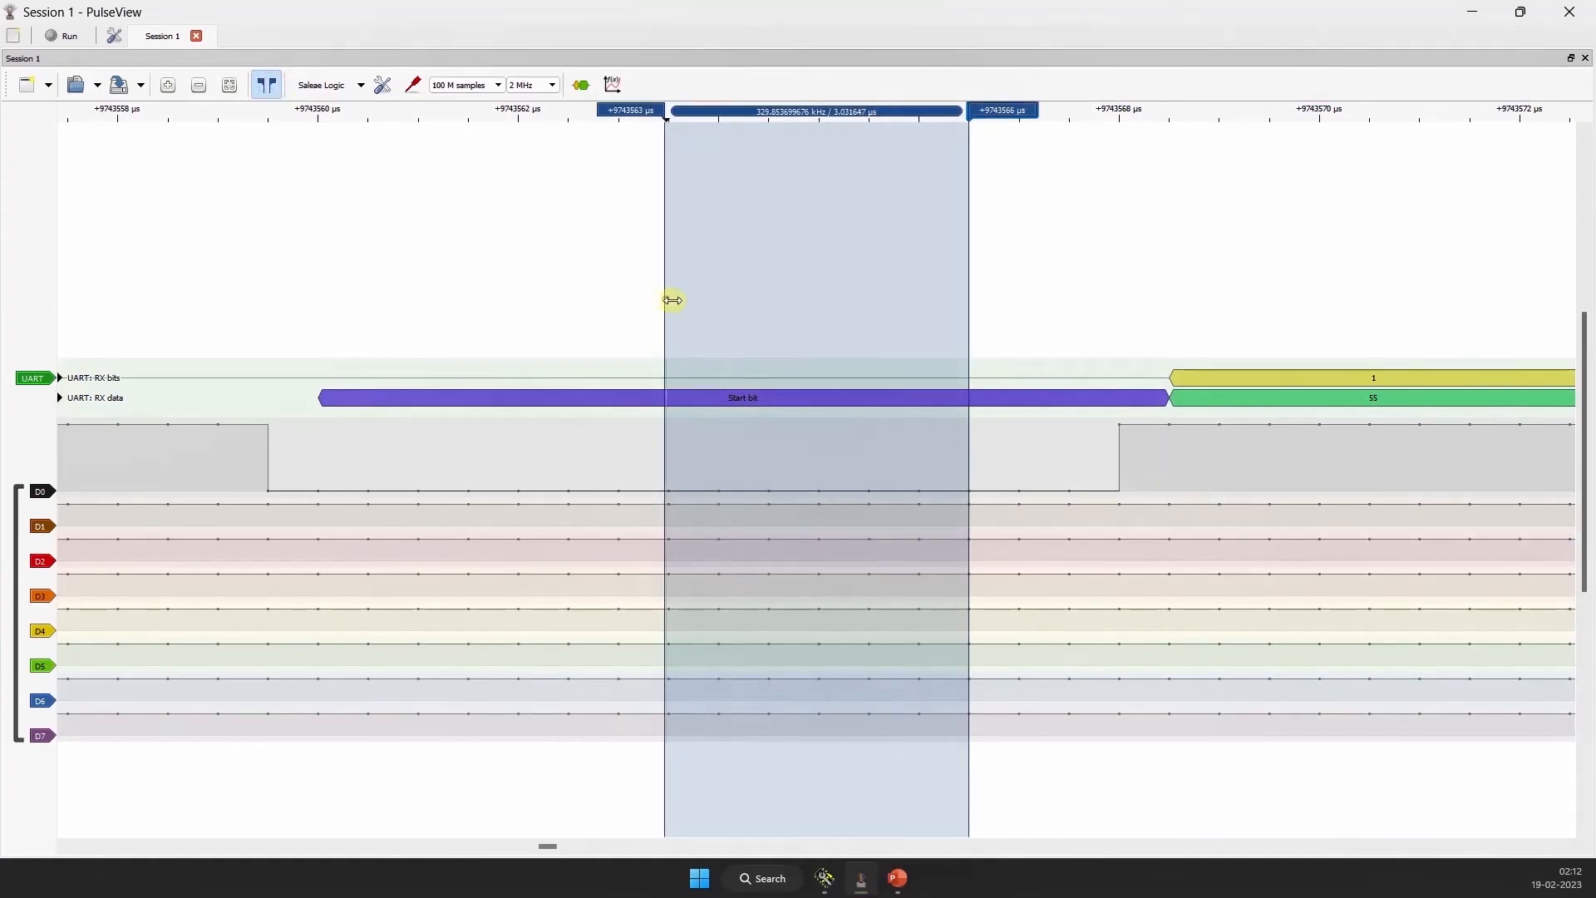
drag(673, 300, 720, 300)
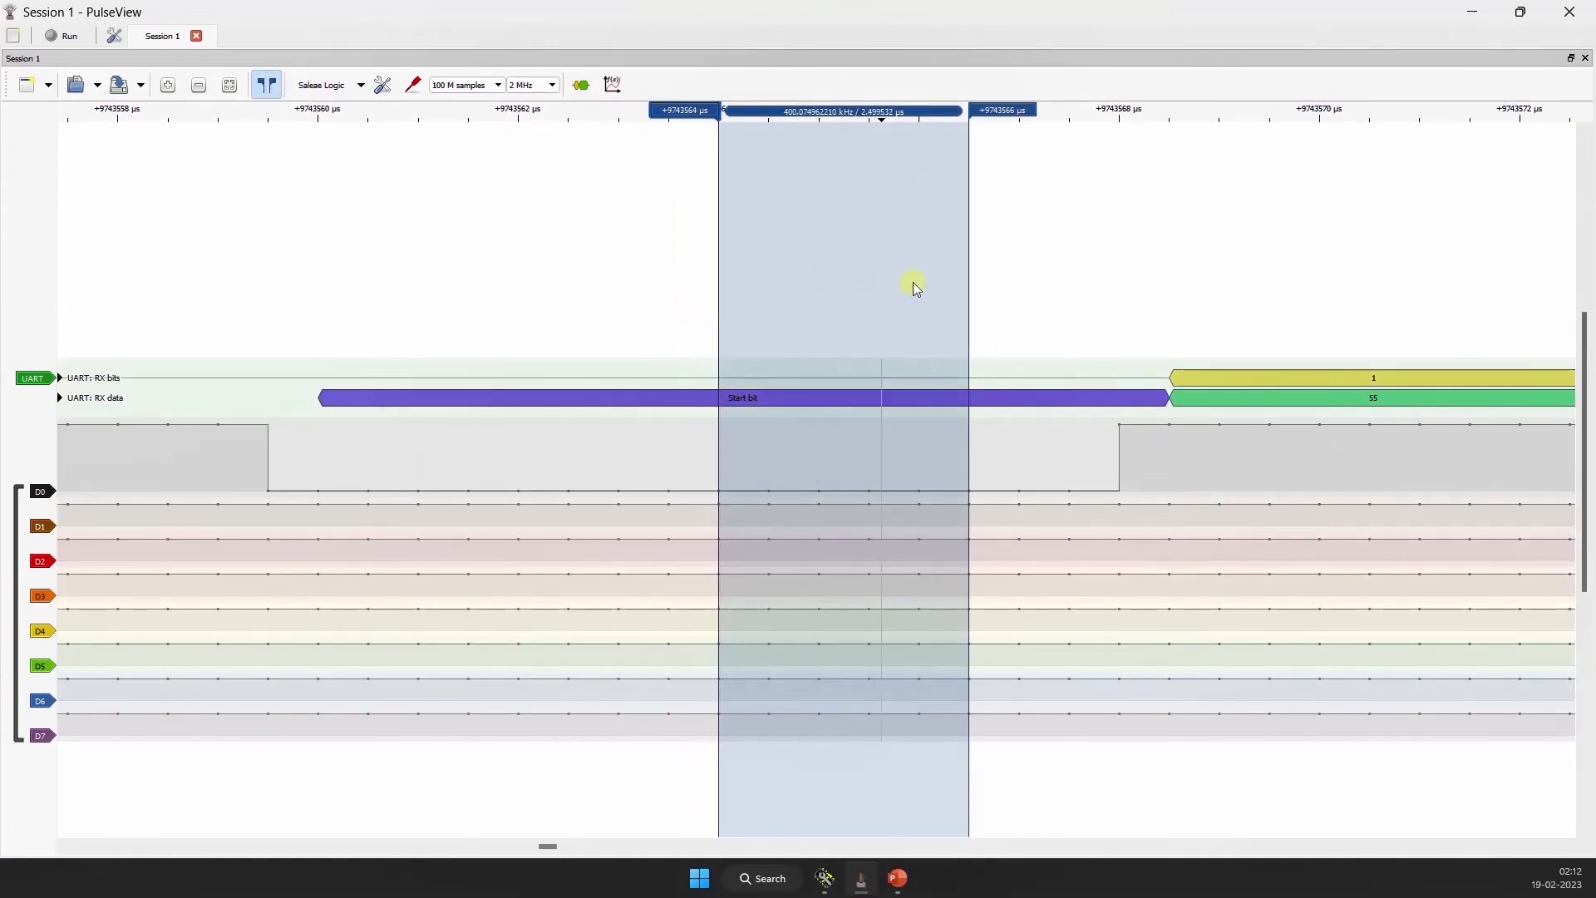
drag(970, 269, 776, 281)
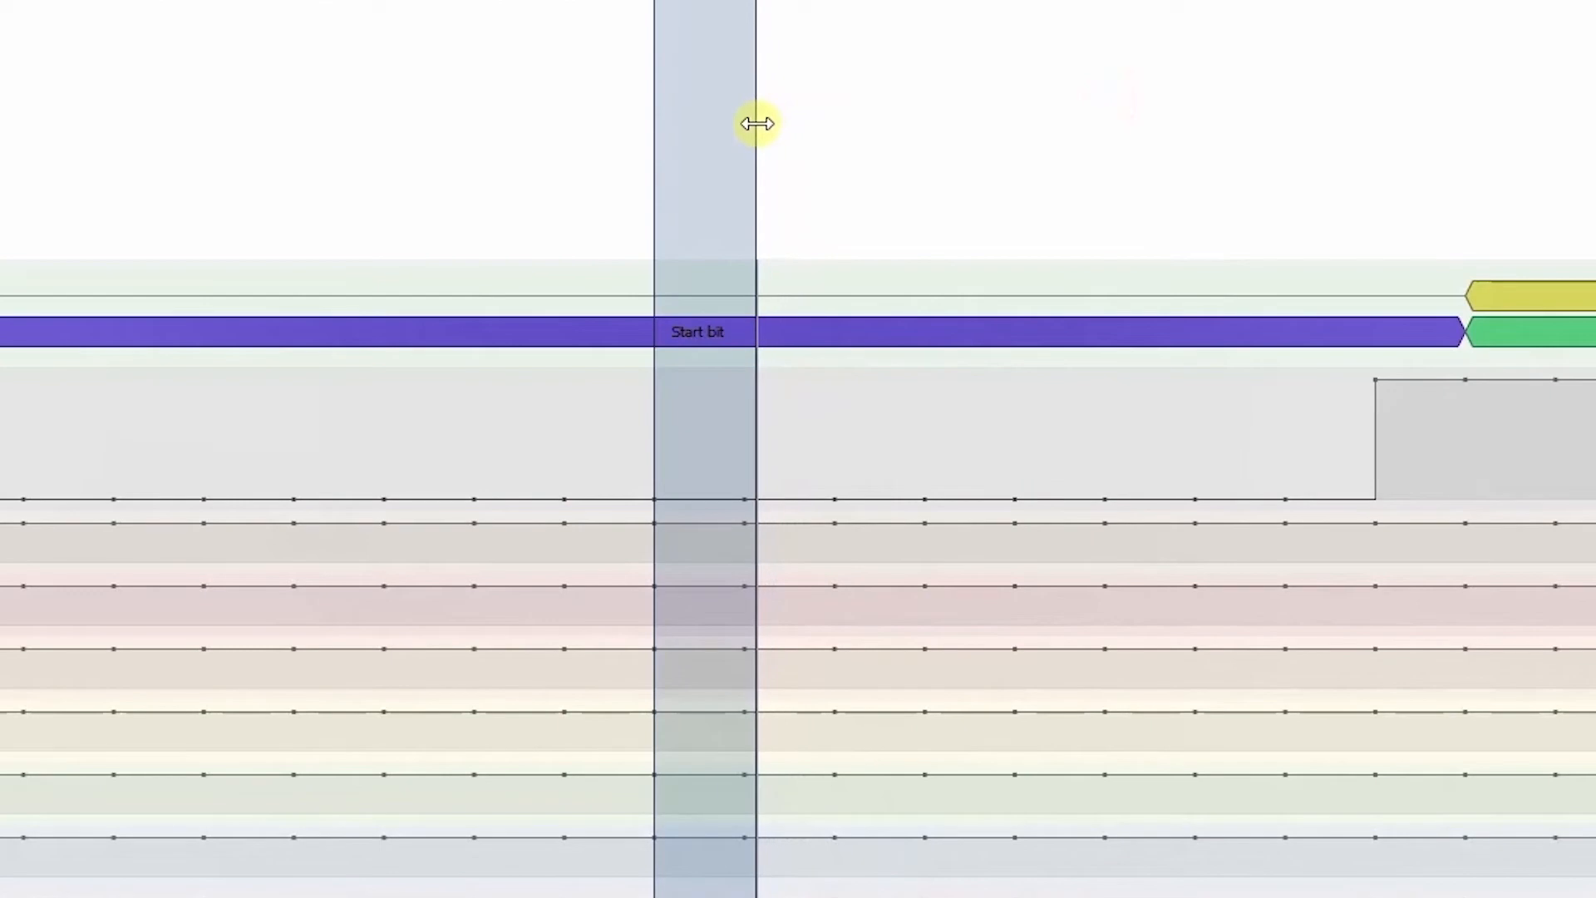
drag(757, 124, 745, 121)
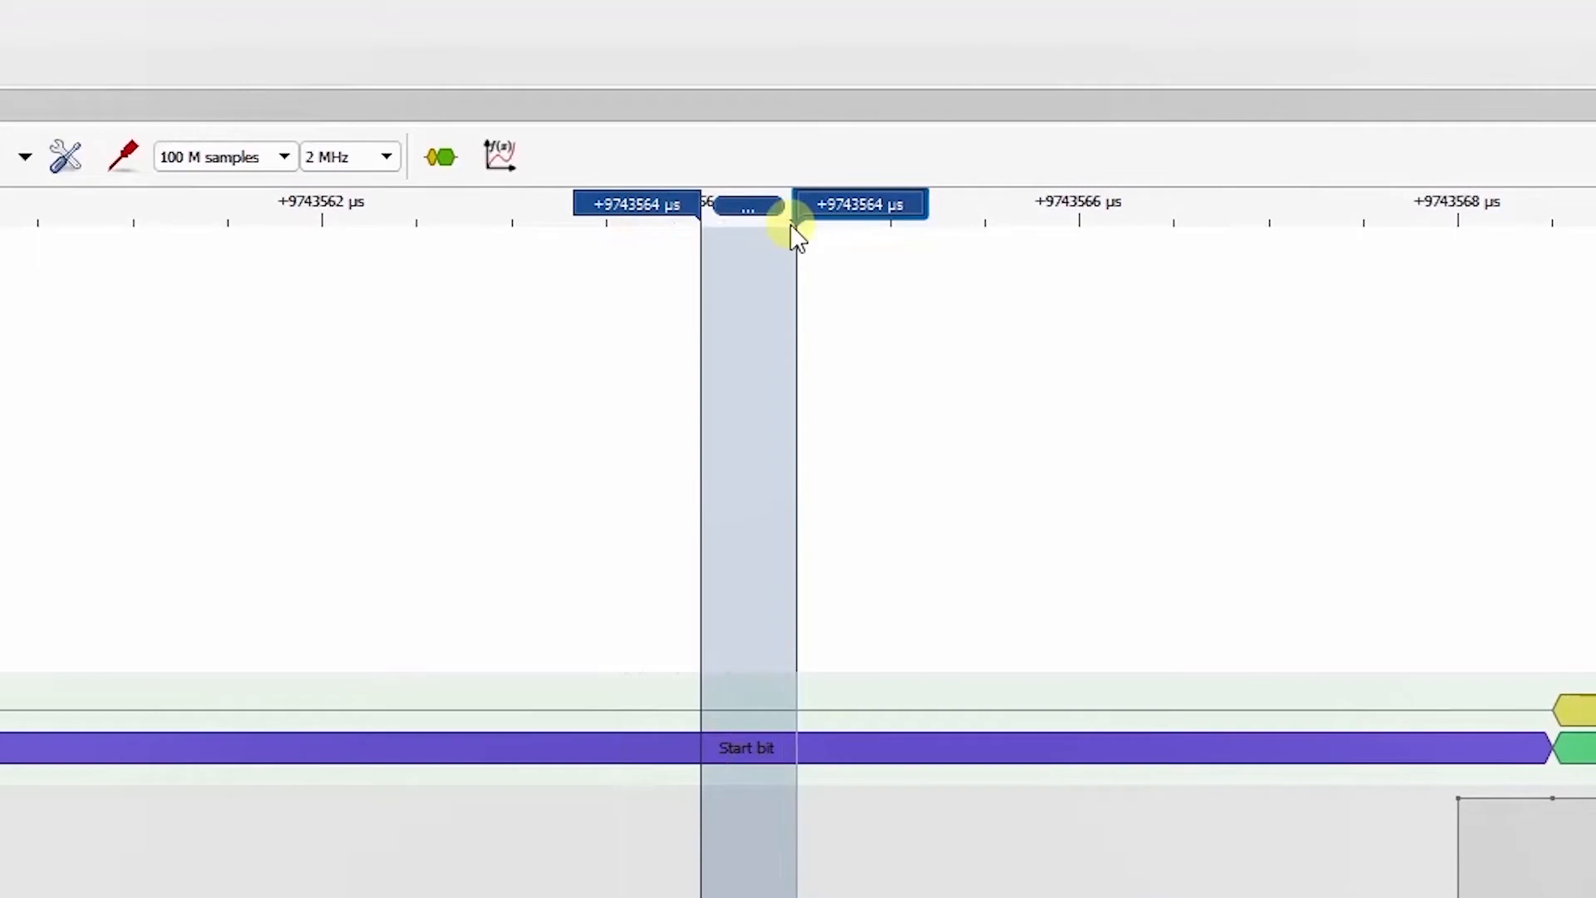
scroll(773, 115, up, 5)
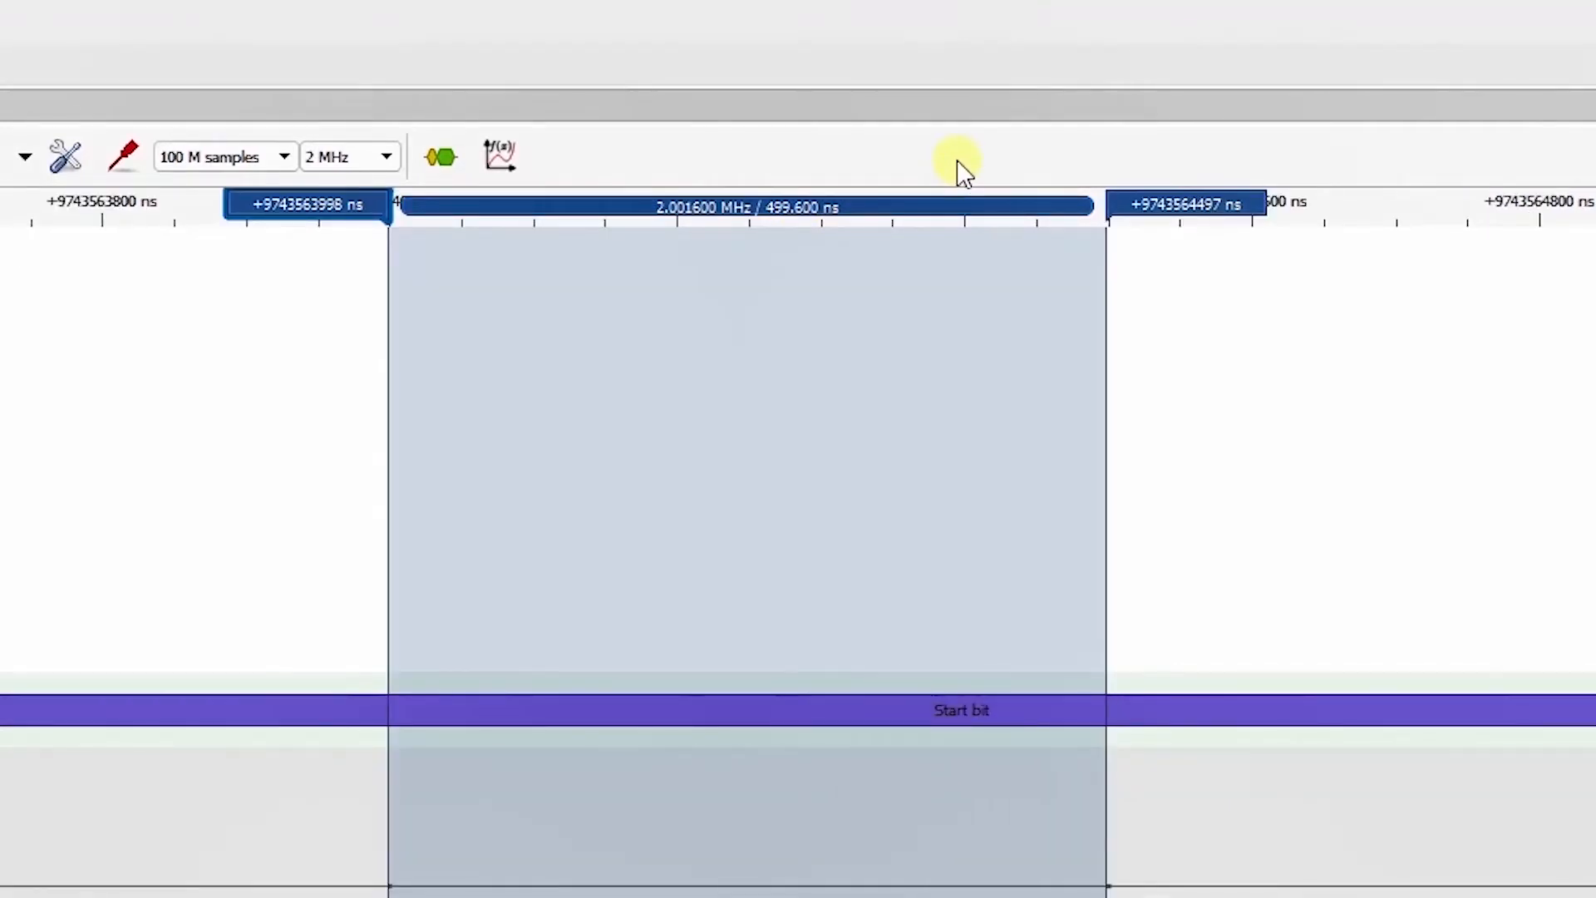
Step: Examine the complete decoded frame on D0 and compare the cursor-marked sample interval with the widths of the start and data bits
scroll(792, 744, down, 5)
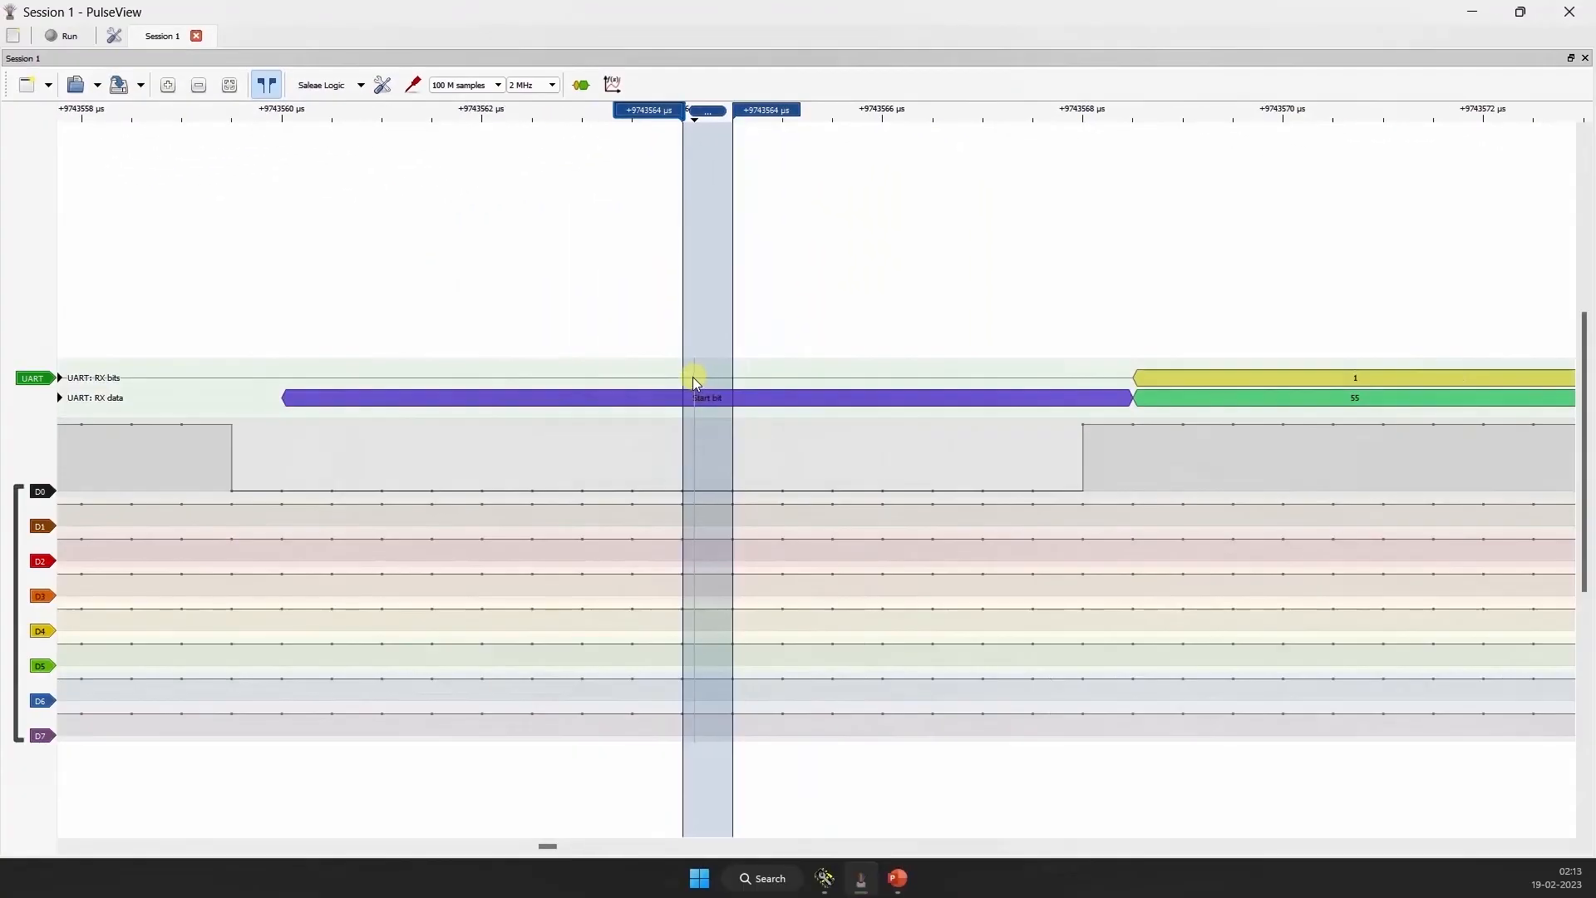
scroll(696, 300, down, 3)
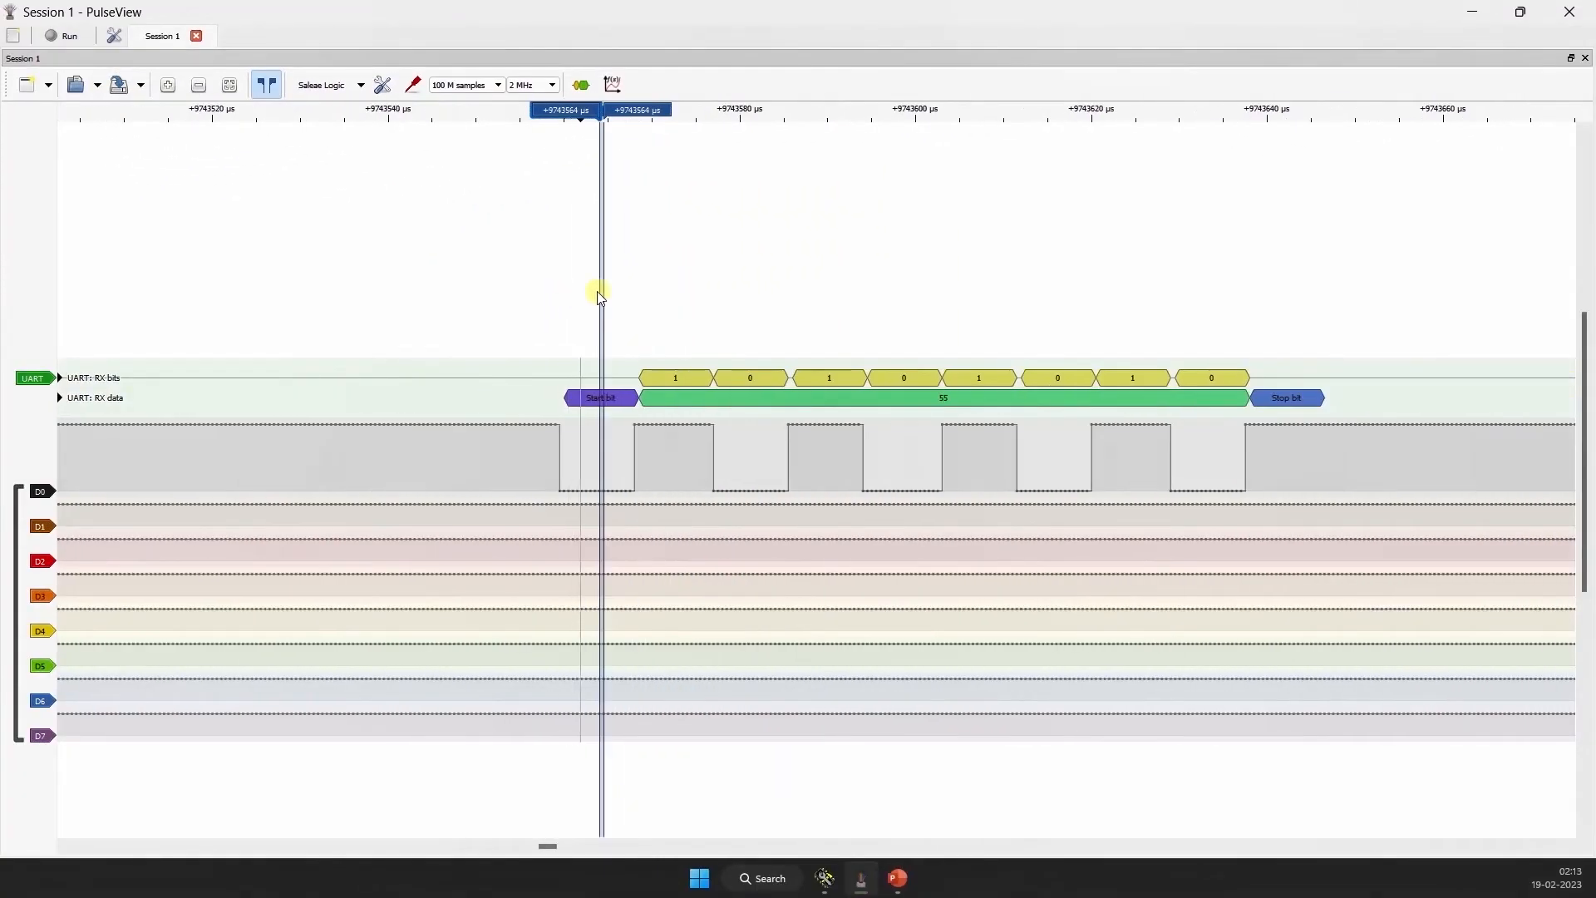
scroll(607, 291, down, 4)
scroll(621, 299, up, 3)
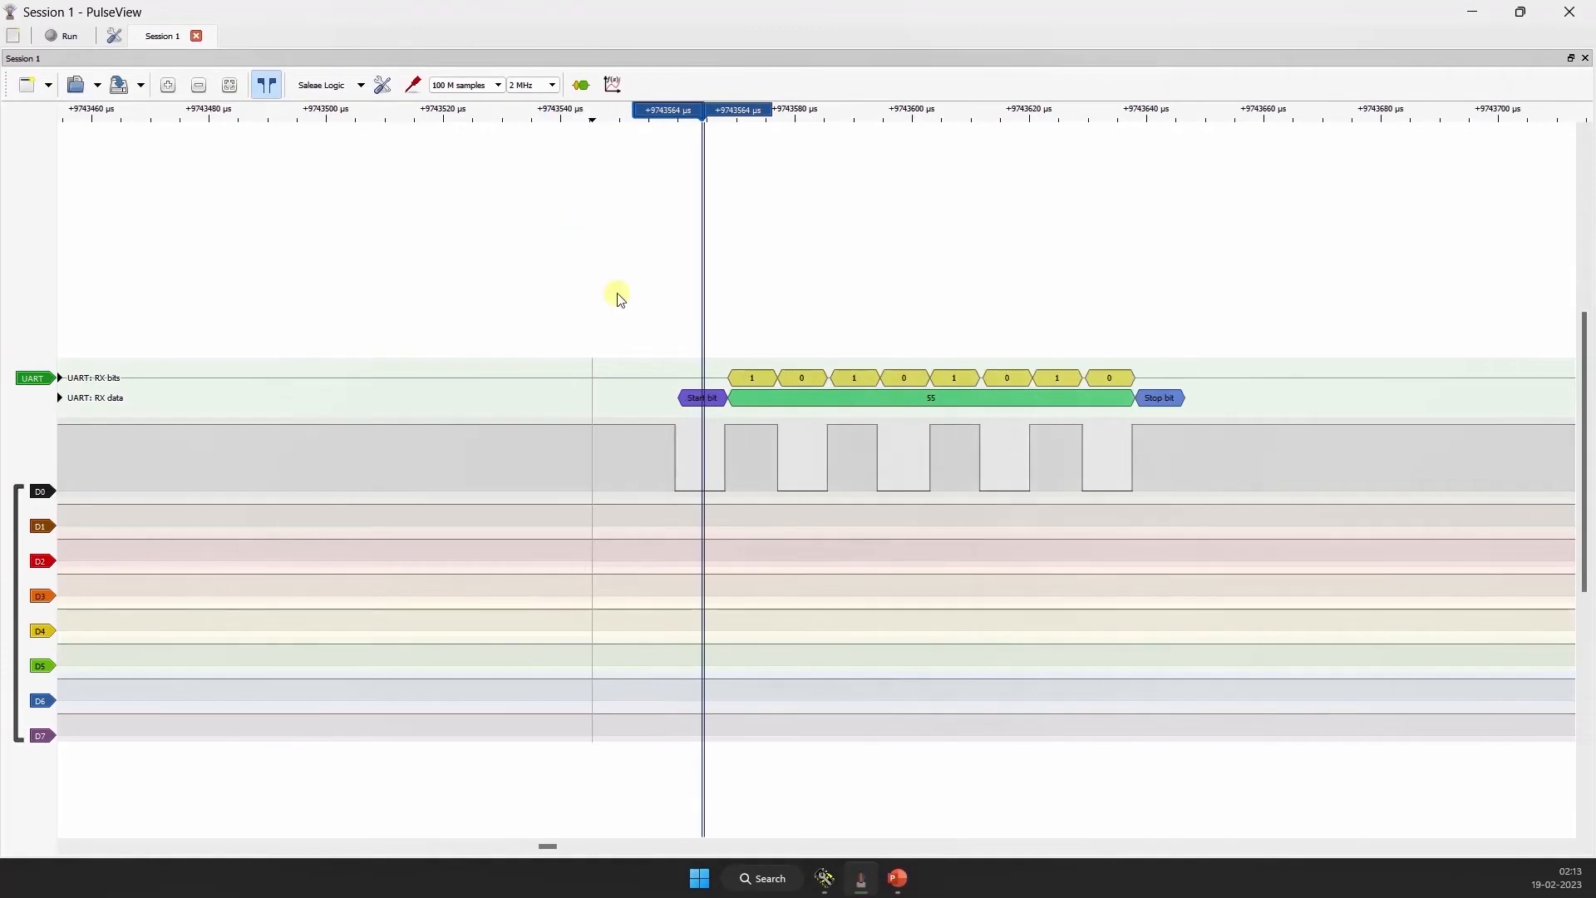
scroll(707, 353, up, 3)
scroll(533, 337, down, 2)
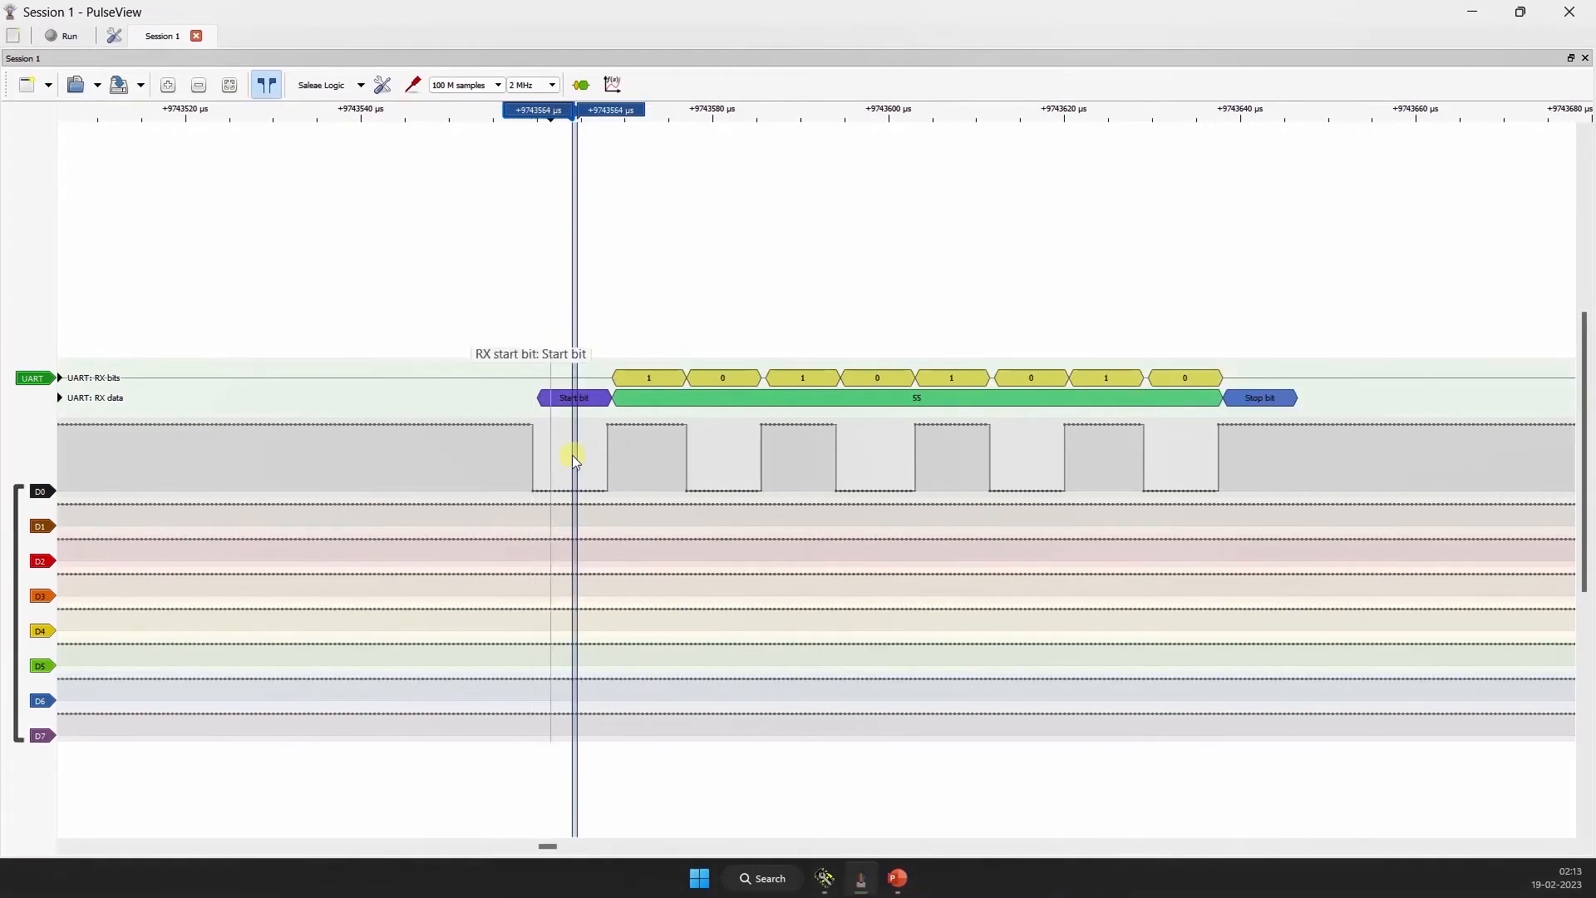
scroll(574, 459, up, 1)
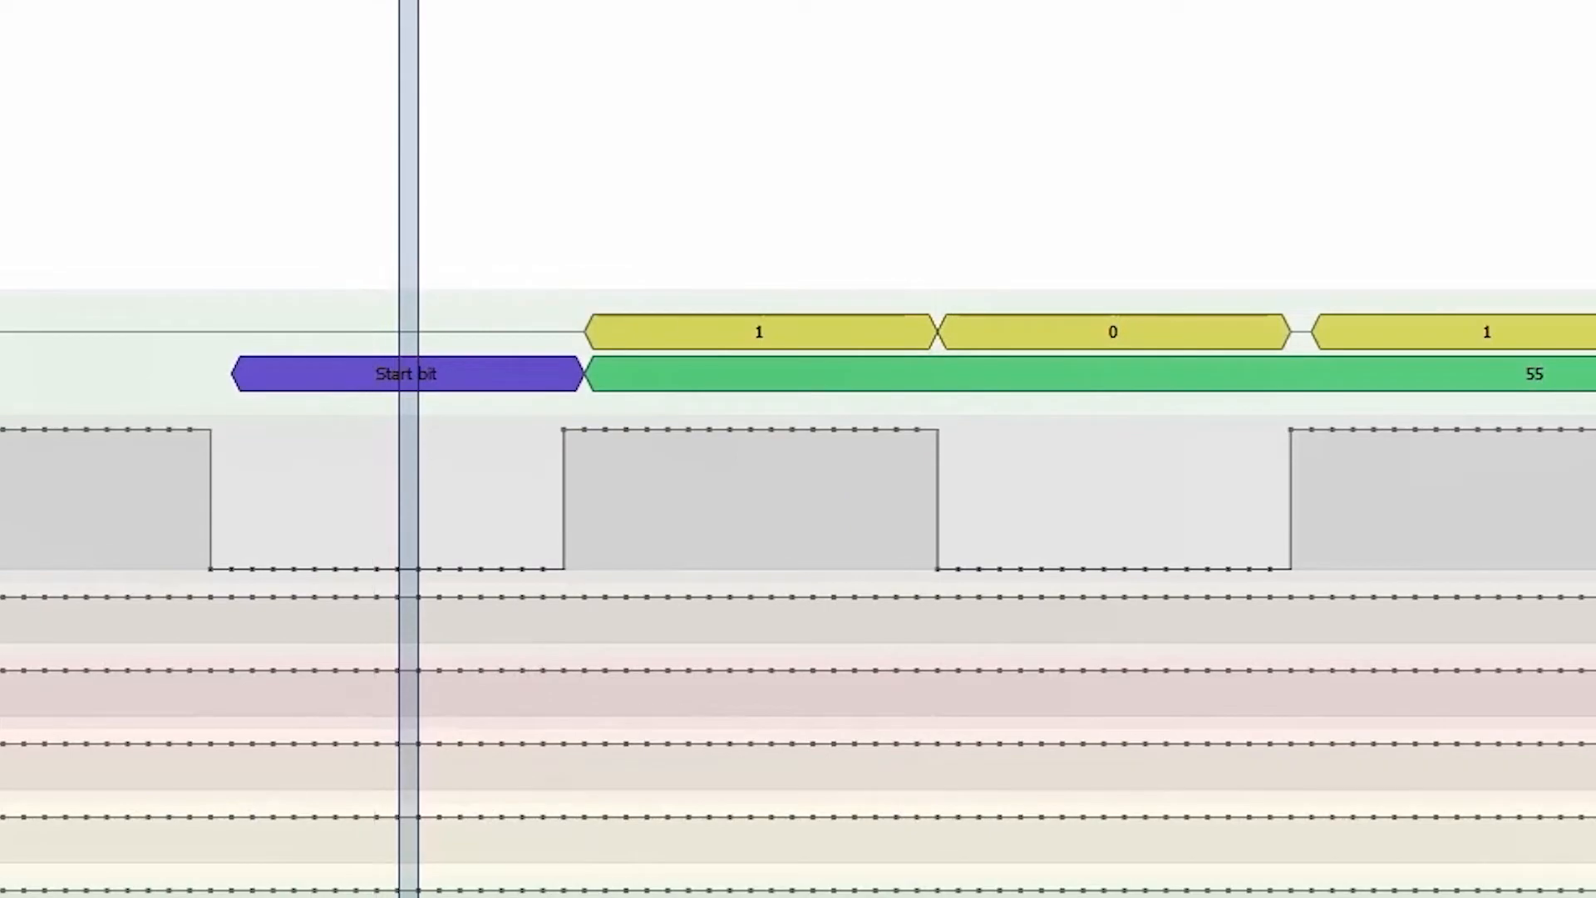
scroll(63, 391, down, 2)
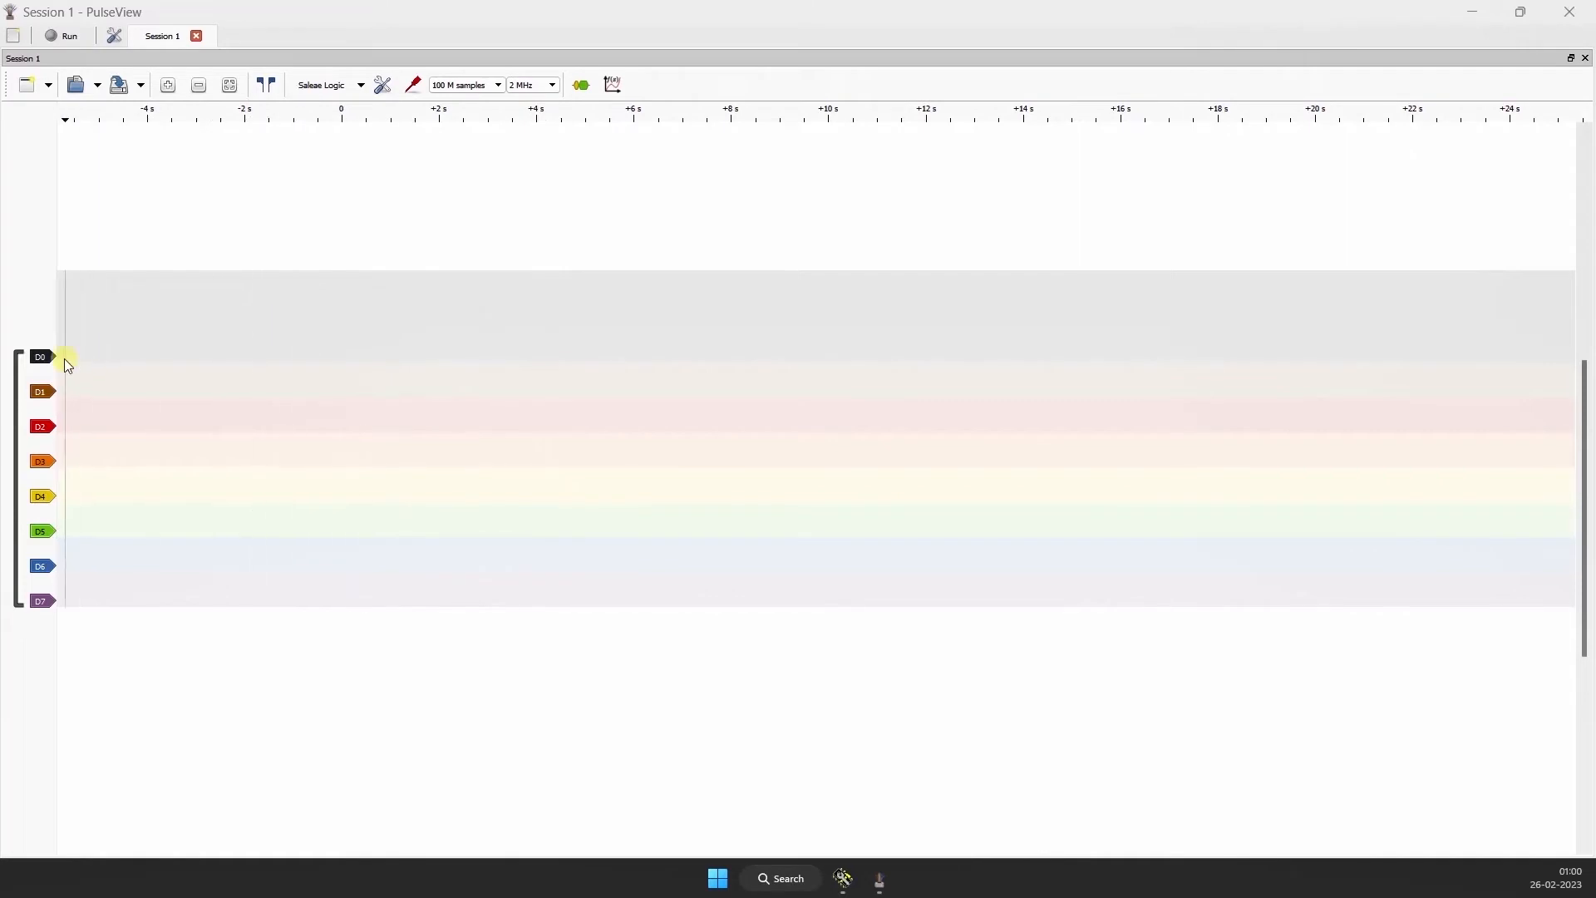
Step: Set channel D0's trigger to falling edge
mouse_move(341, 125)
mouse_down()
mouse_move(50, 350)
mouse_move(112, 320)
mouse_move(64, 337)
mouse_move(18, 546)
mouse_up()
click(47, 359)
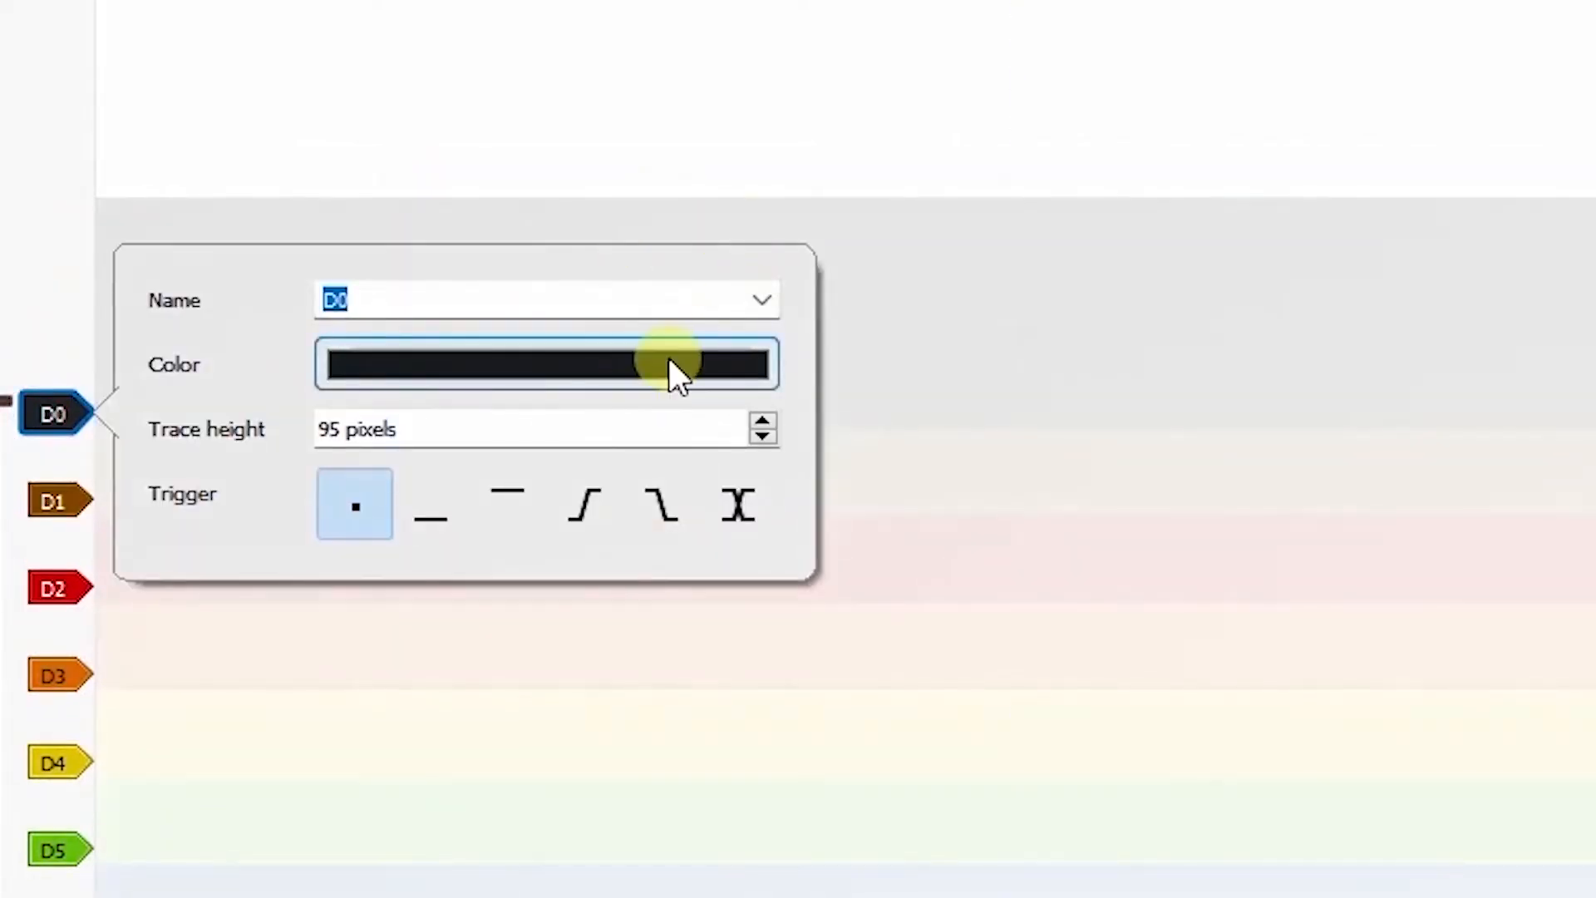
click(666, 499)
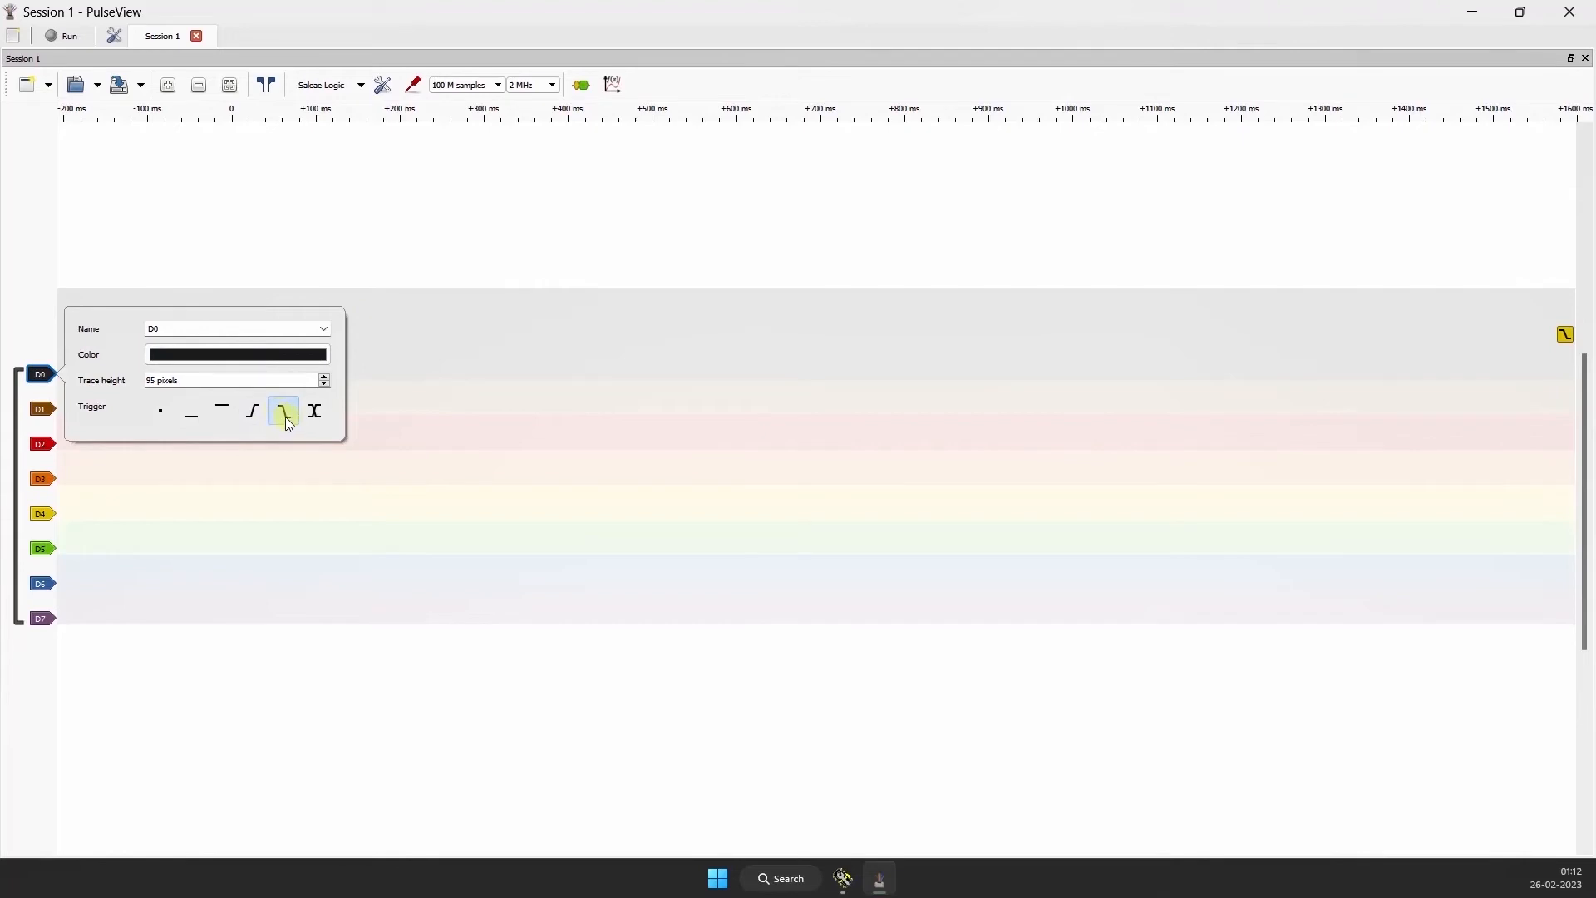
click(358, 222)
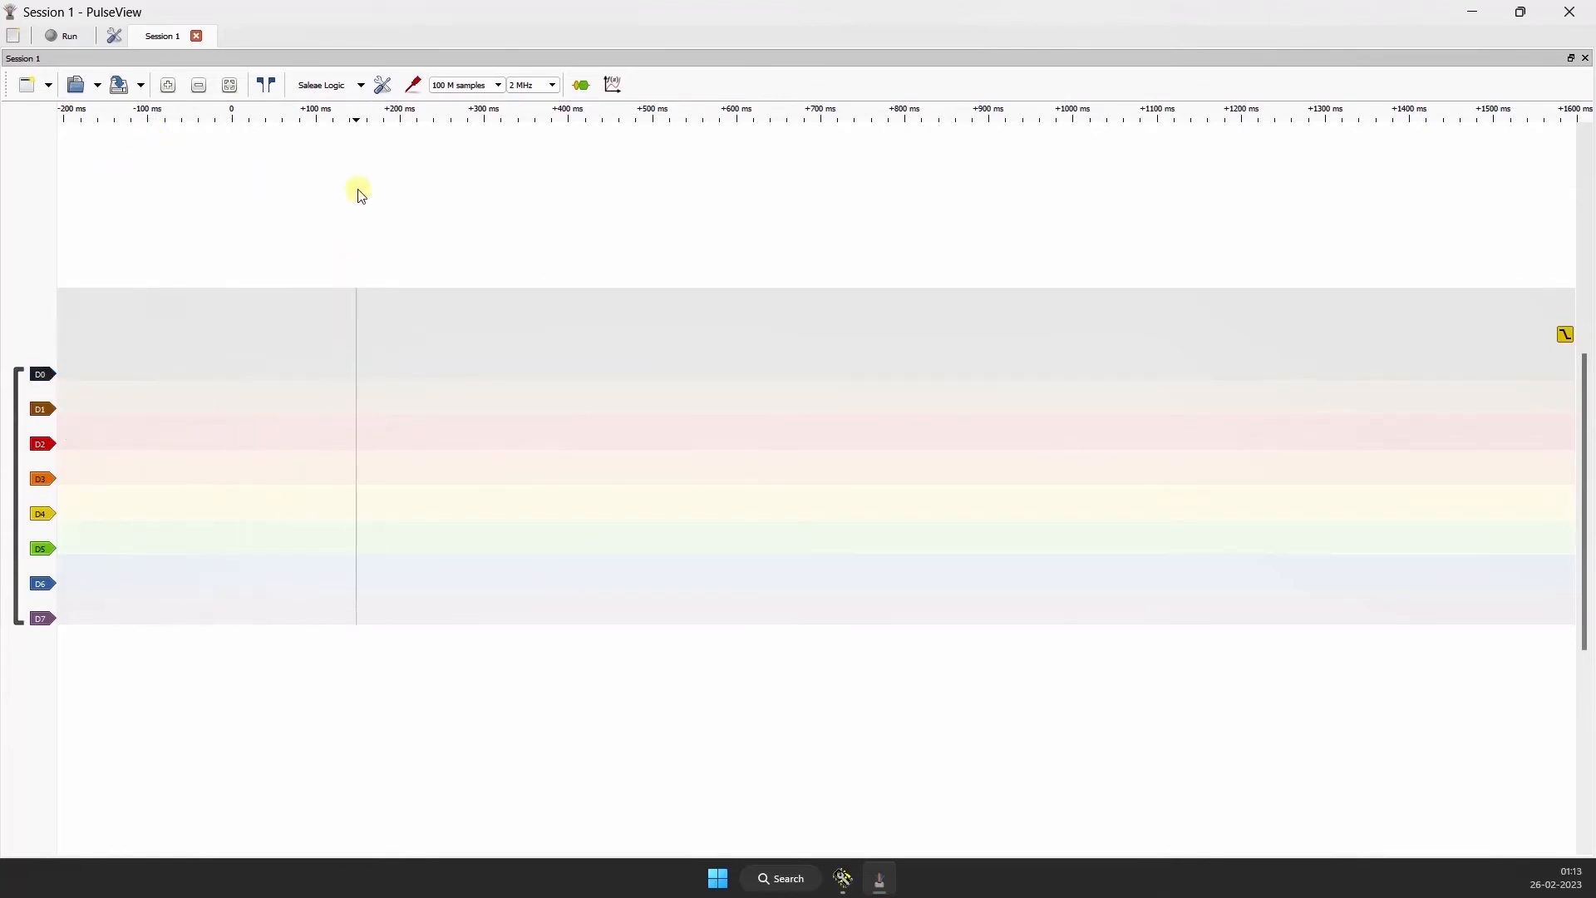
Step: Review the pre-trigger capture ratio in the device options and set the capture length to 500 k samples
click(383, 84)
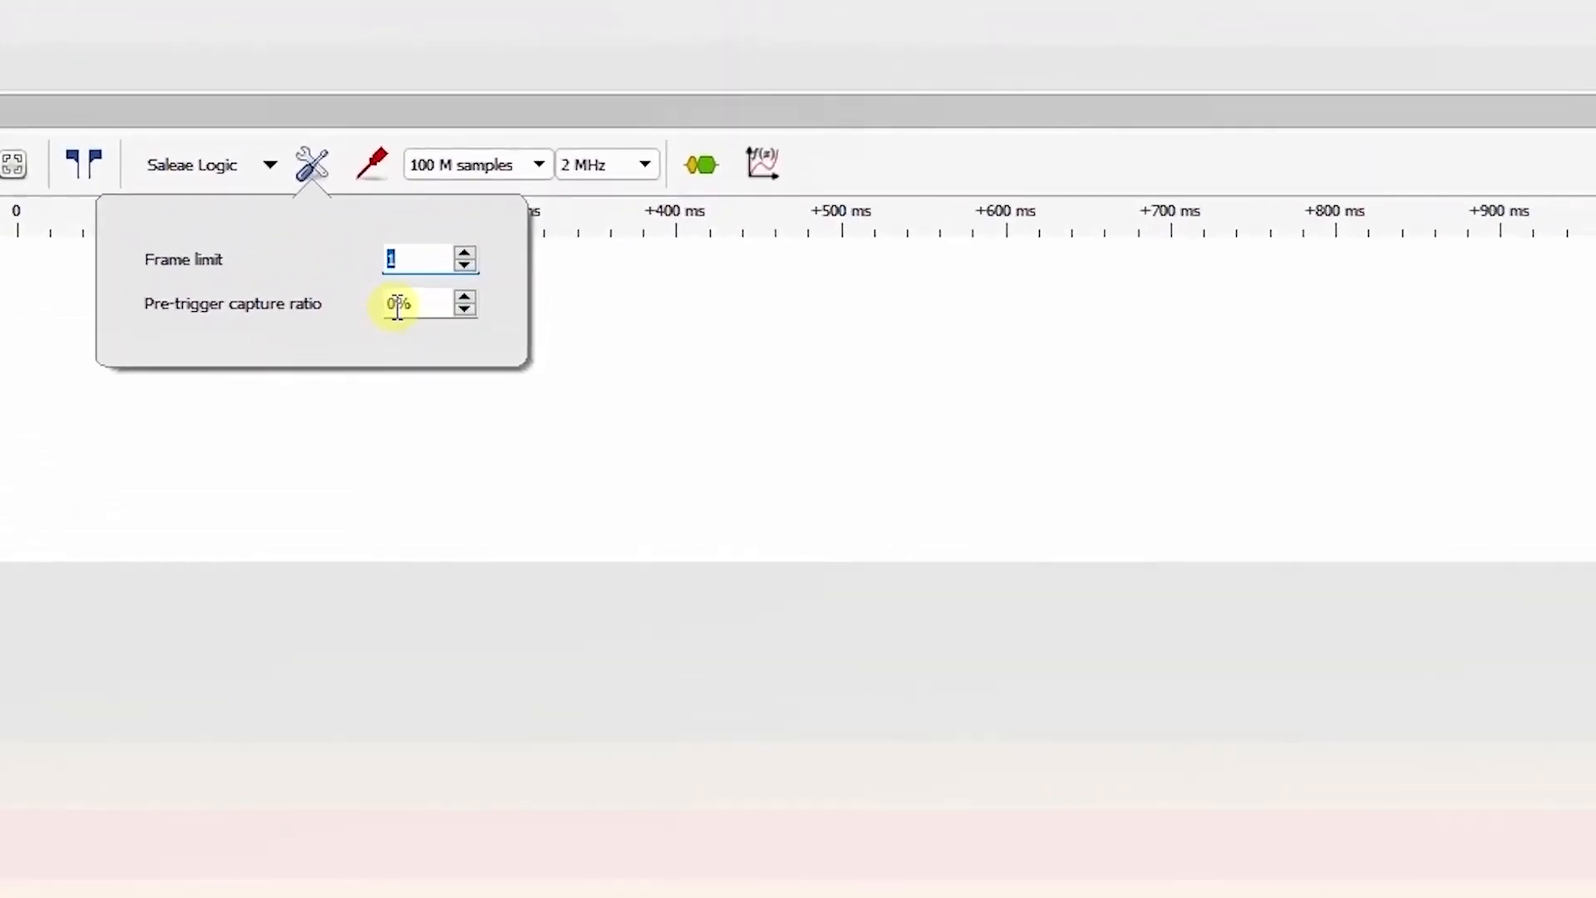
double_click(397, 305)
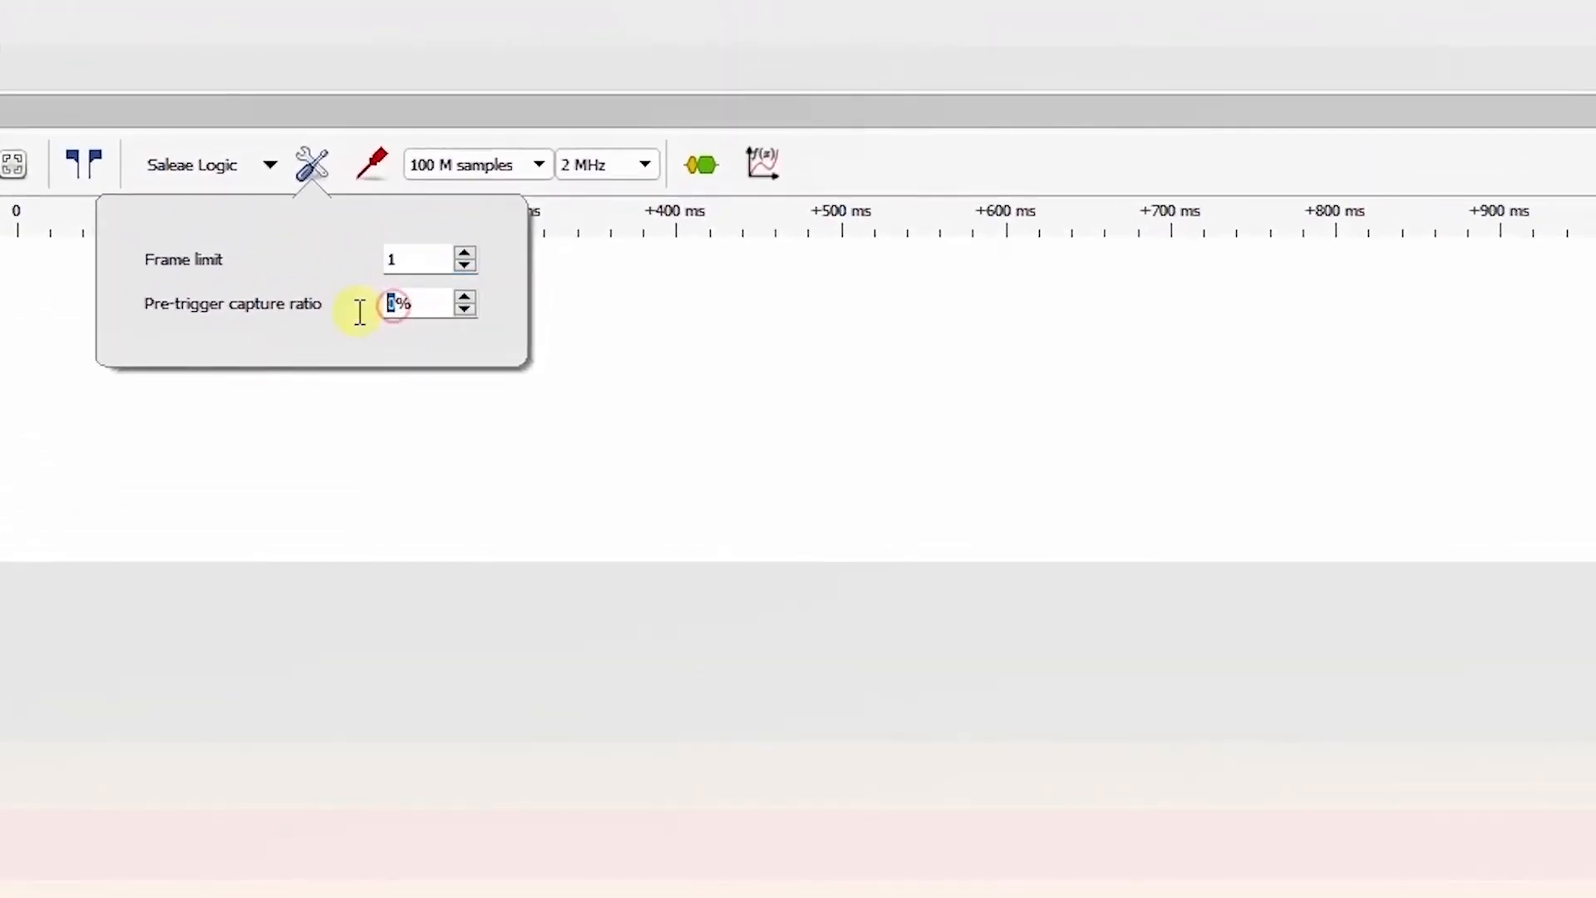
click(636, 343)
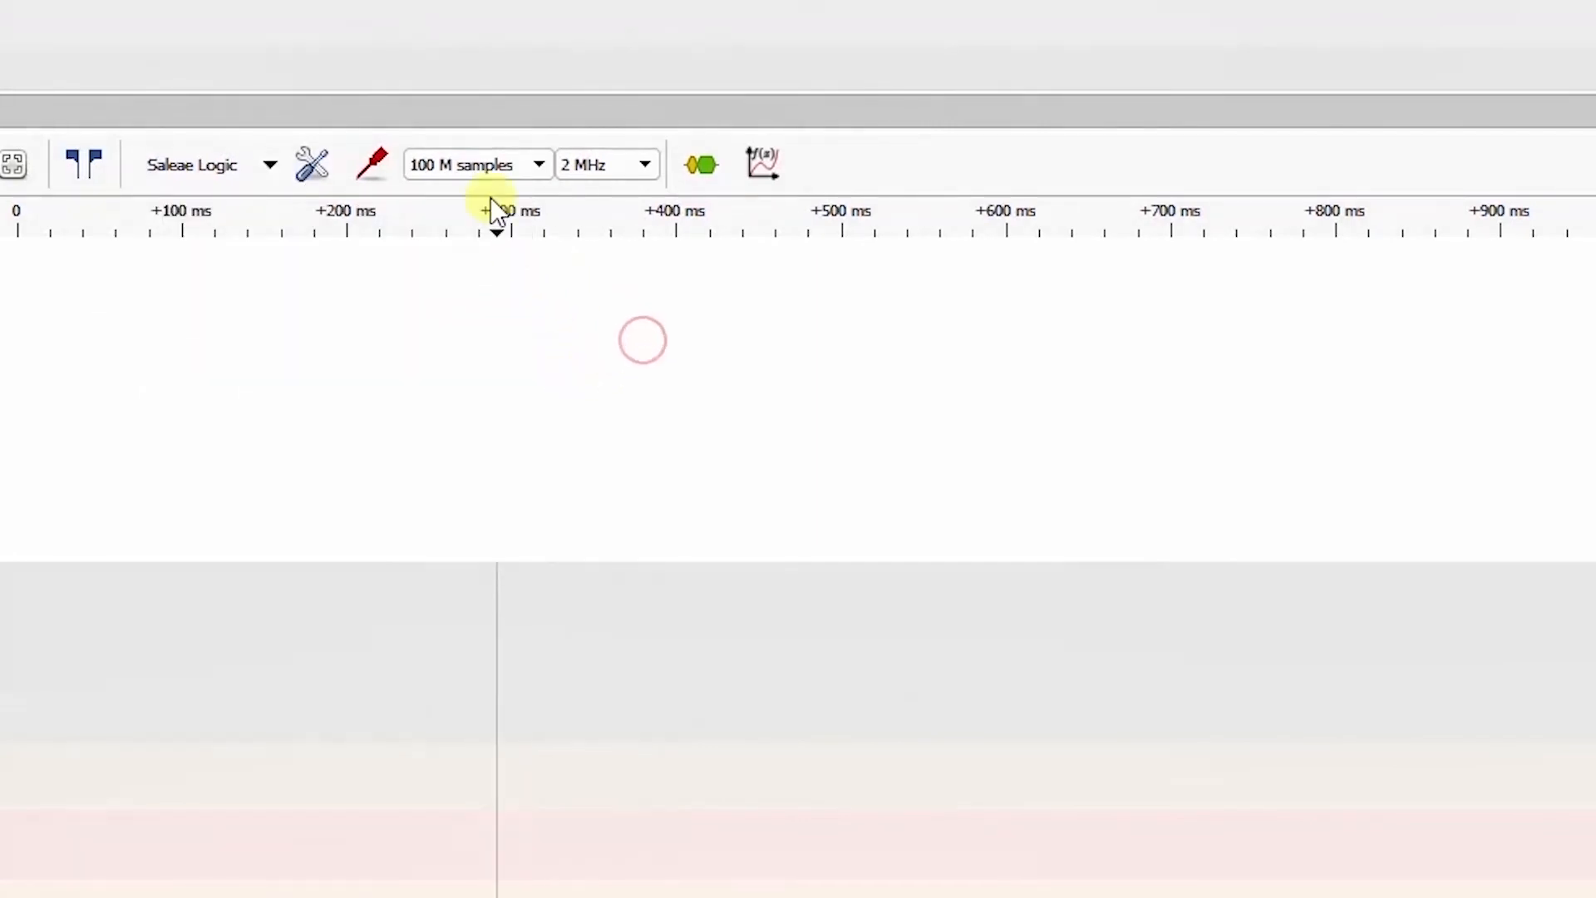
click(471, 170)
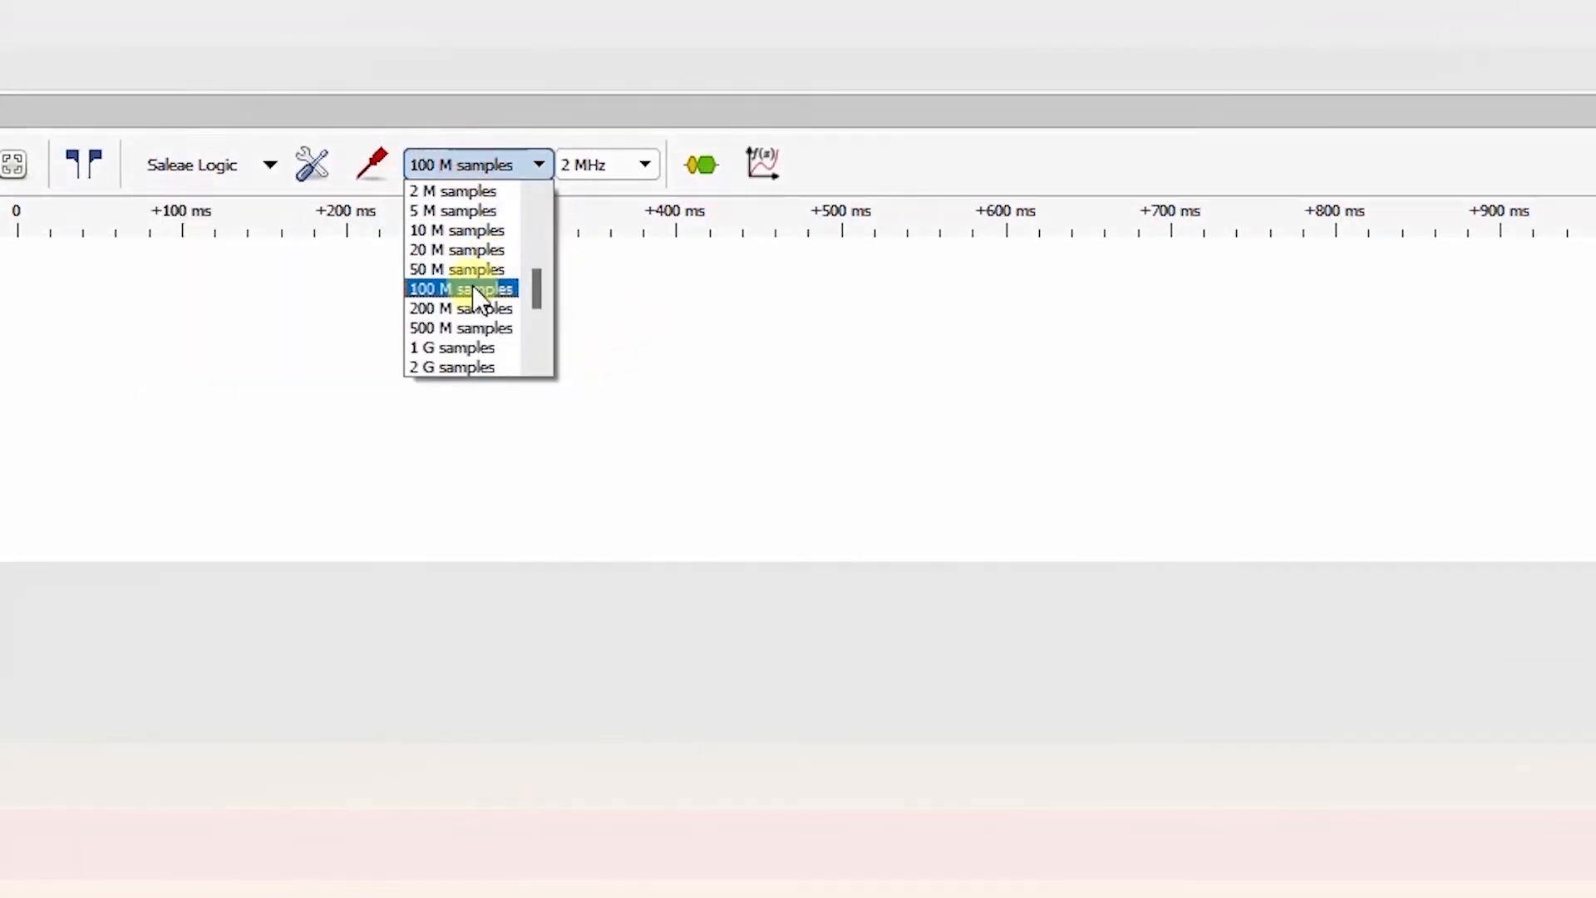
scroll(475, 298, up, 2)
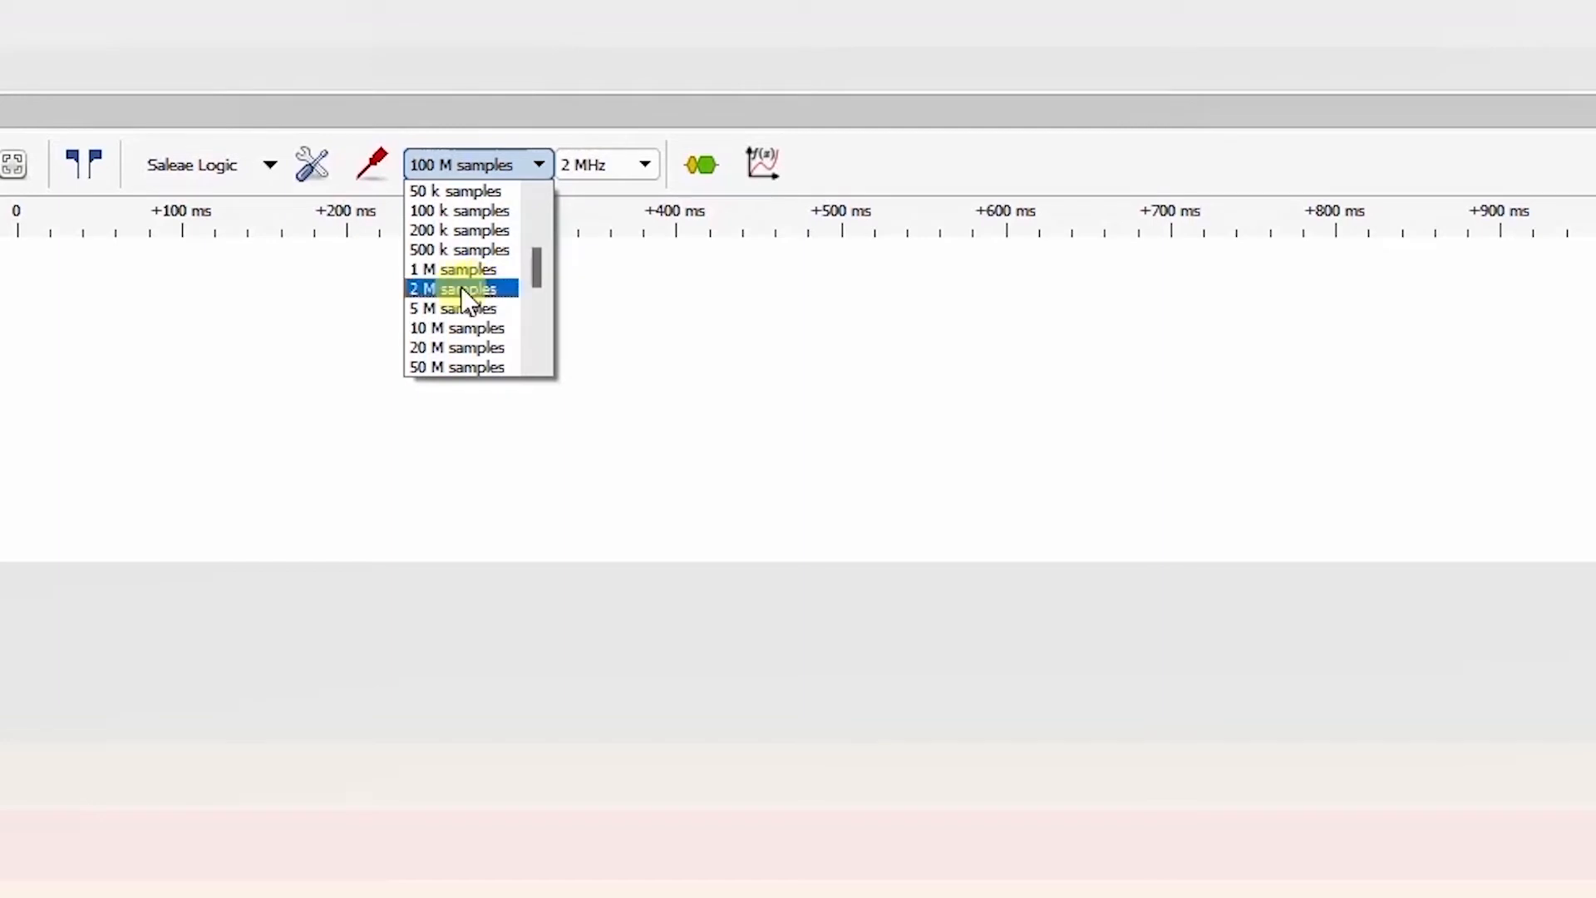
click(441, 250)
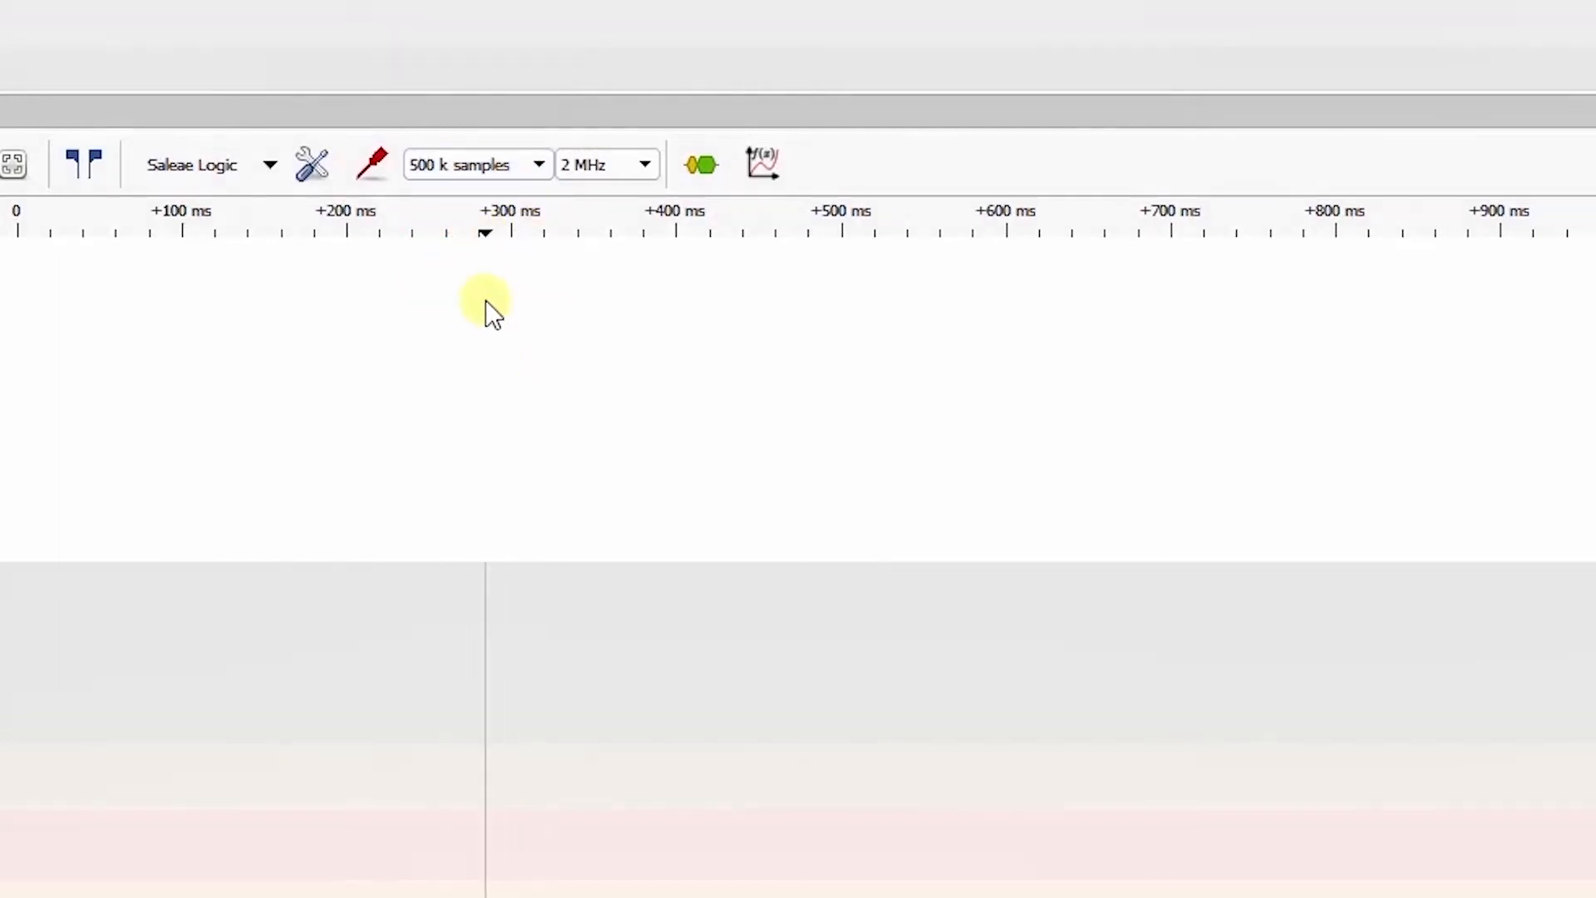
Step: Start a capture that waits for the falling-edge trigger on D0
scroll(133, 441, up, 1)
scroll(139, 427, up, 1)
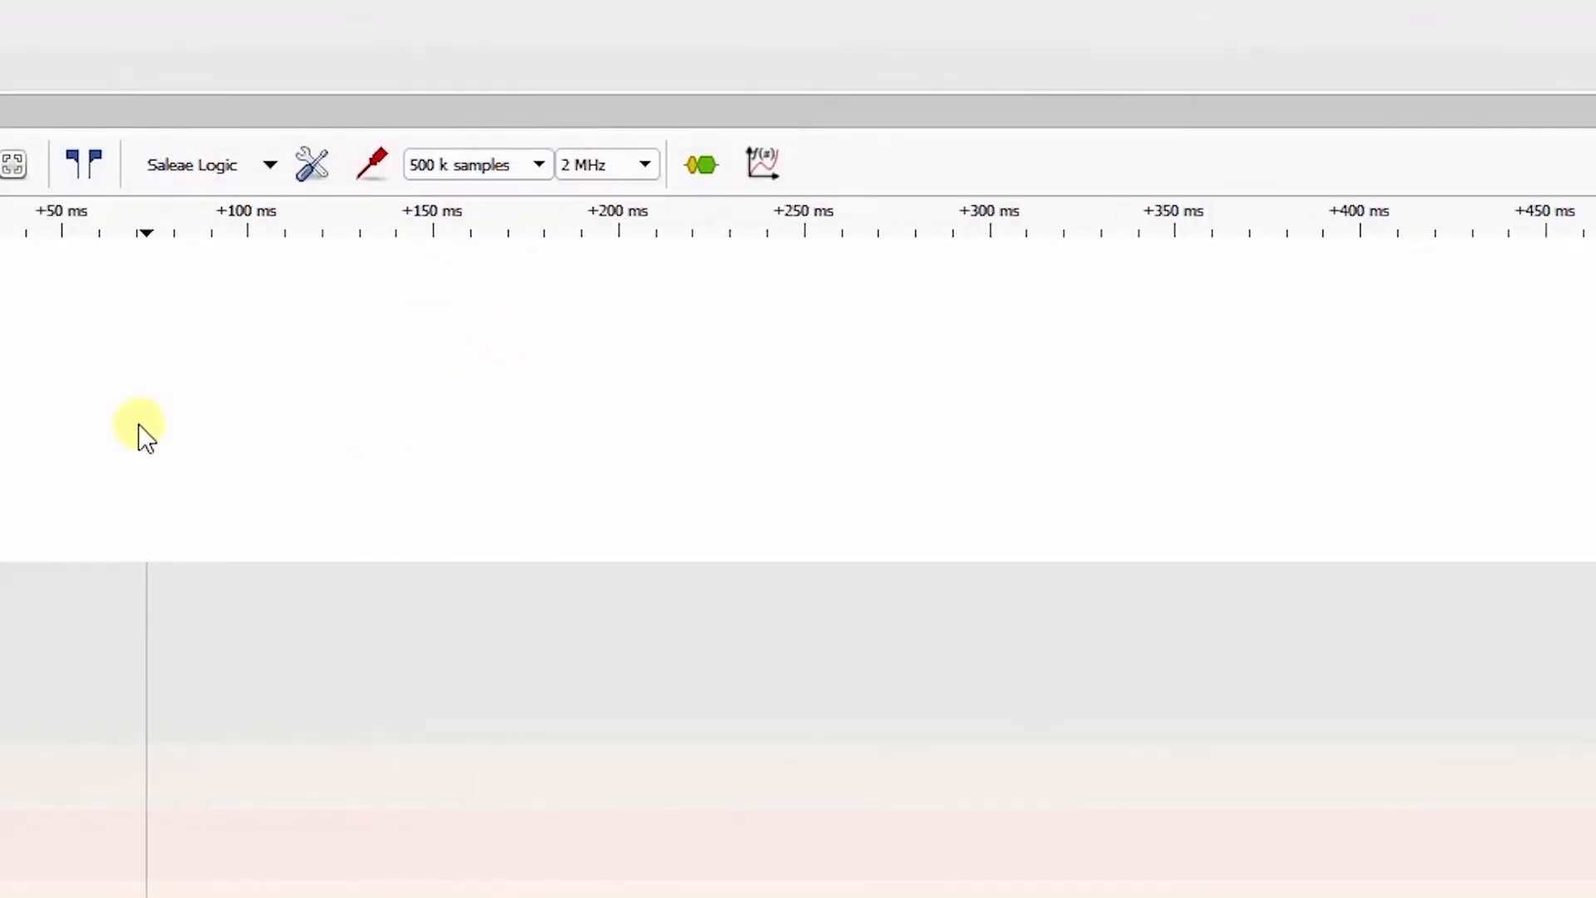
drag(31, 430, 601, 403)
scroll(613, 391, up, 2)
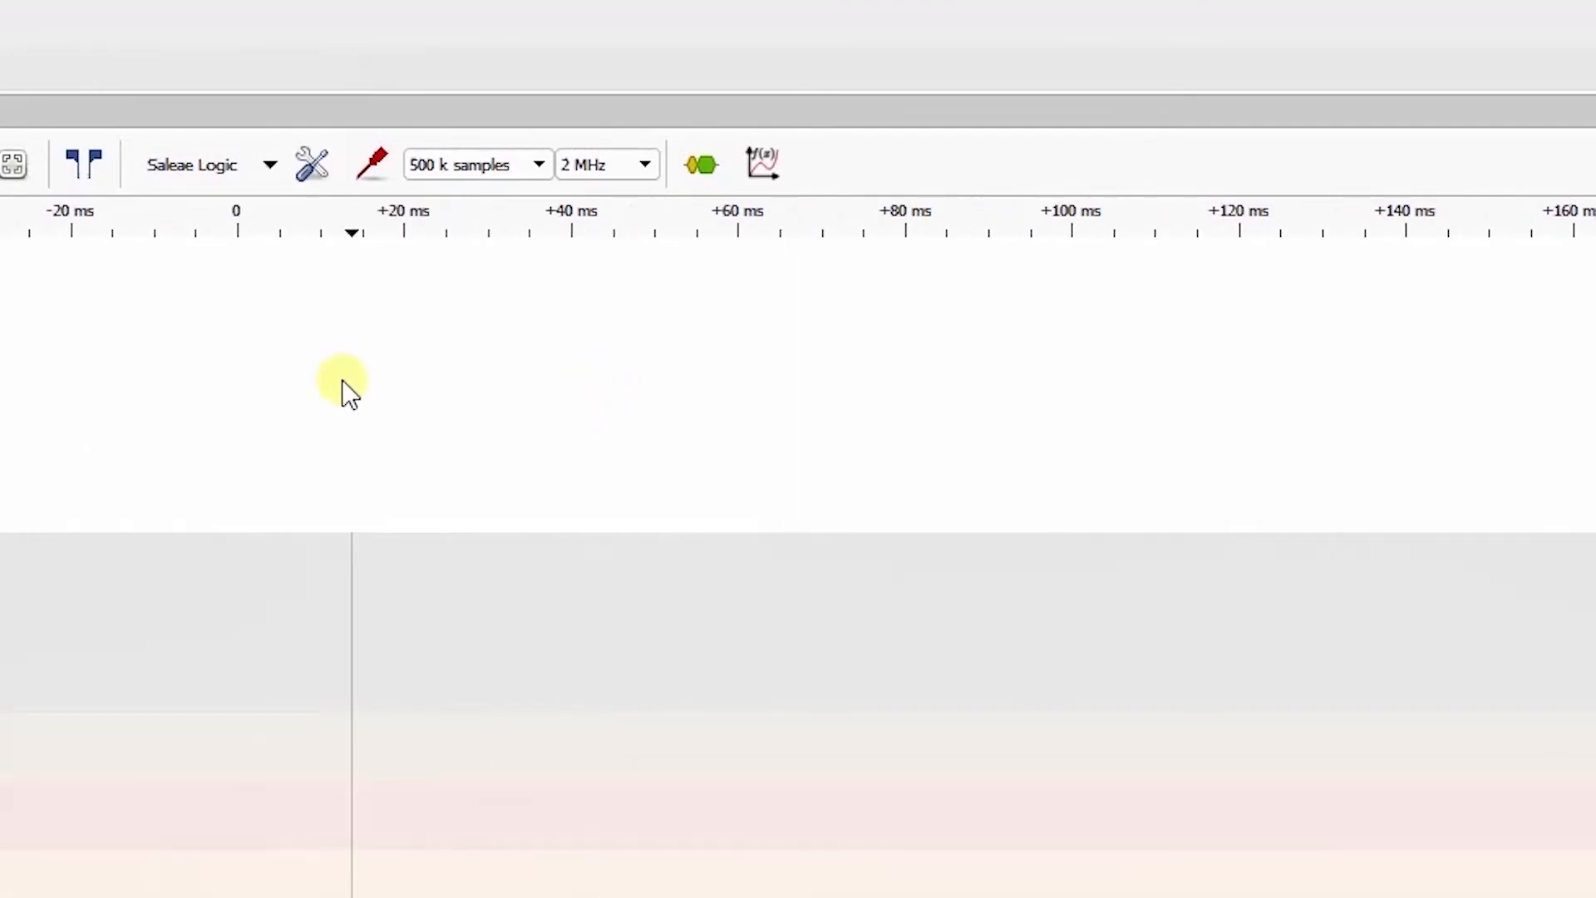
scroll(341, 376, up, 1)
scroll(419, 181, up, 1)
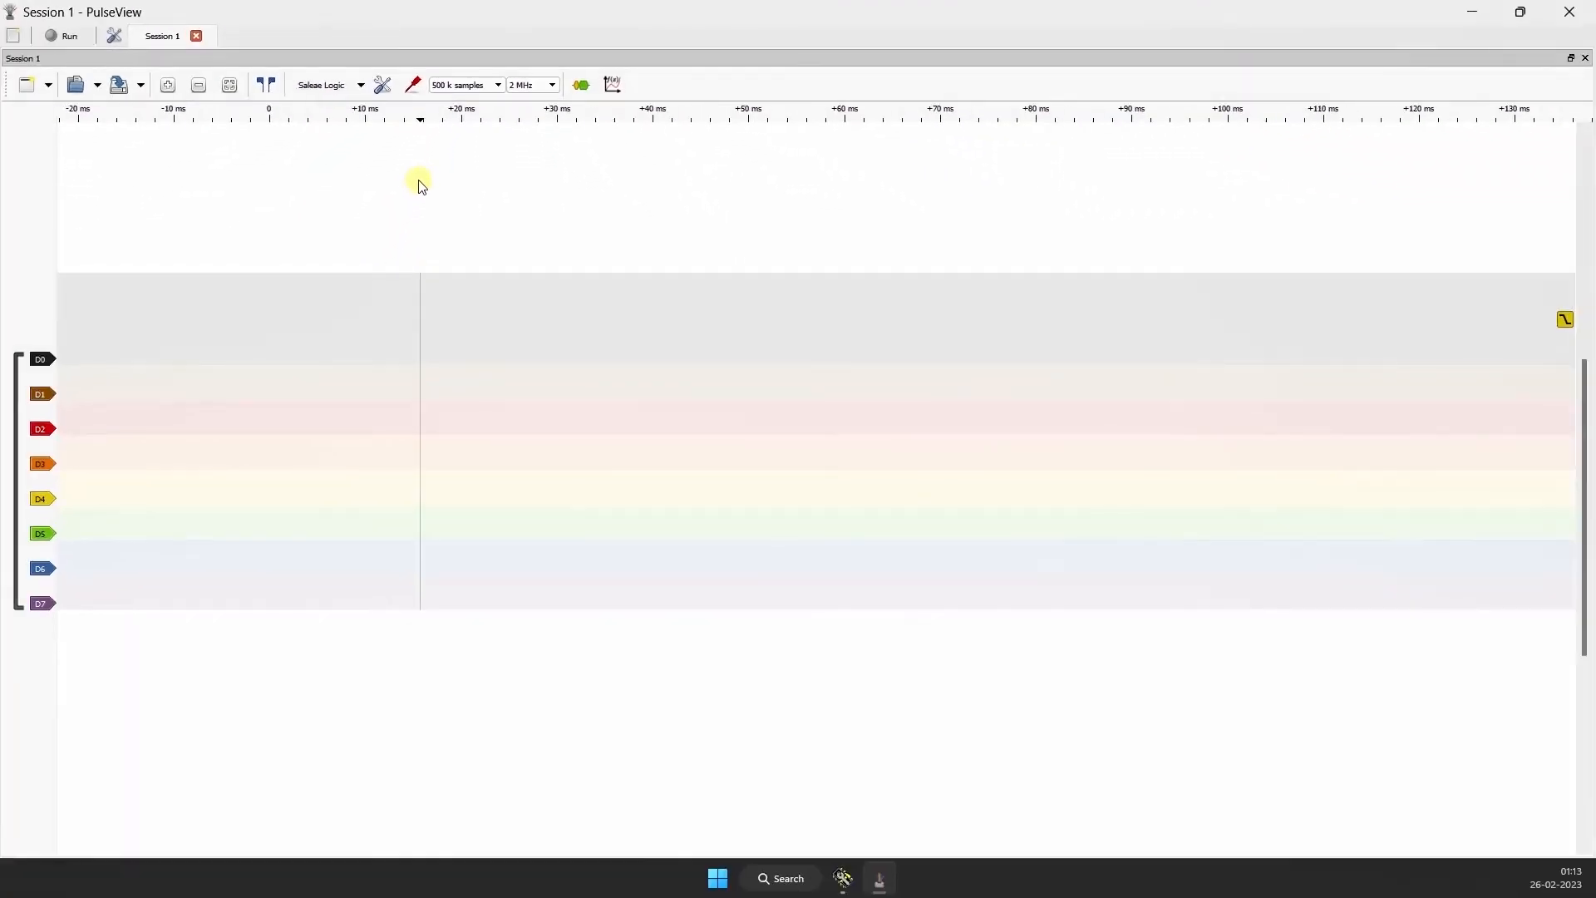
drag(289, 175, 380, 225)
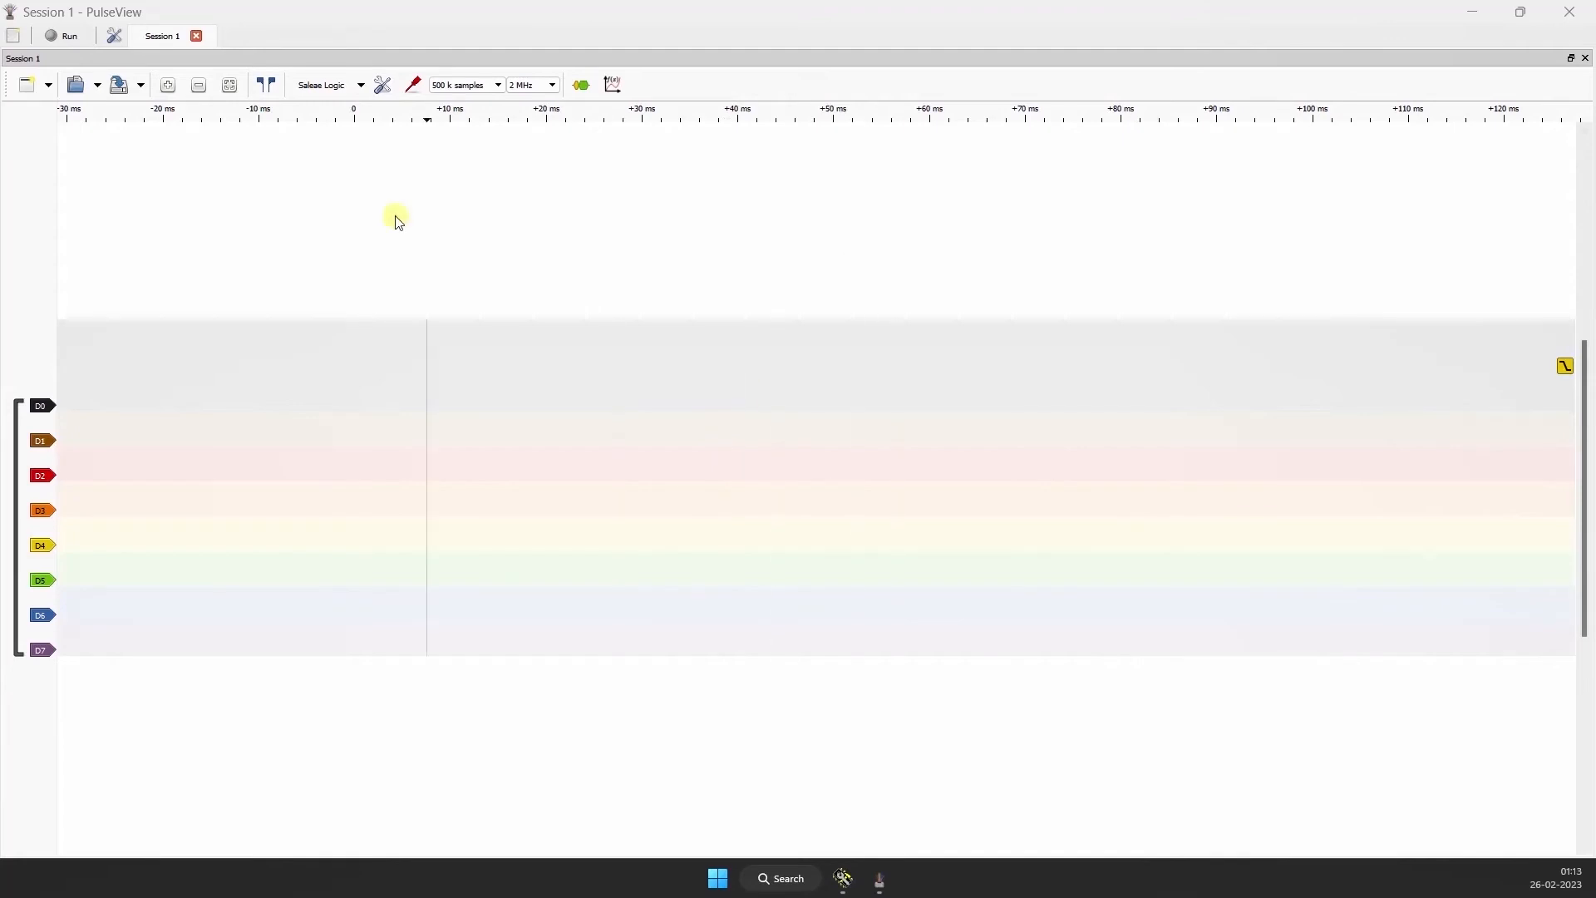
click(67, 38)
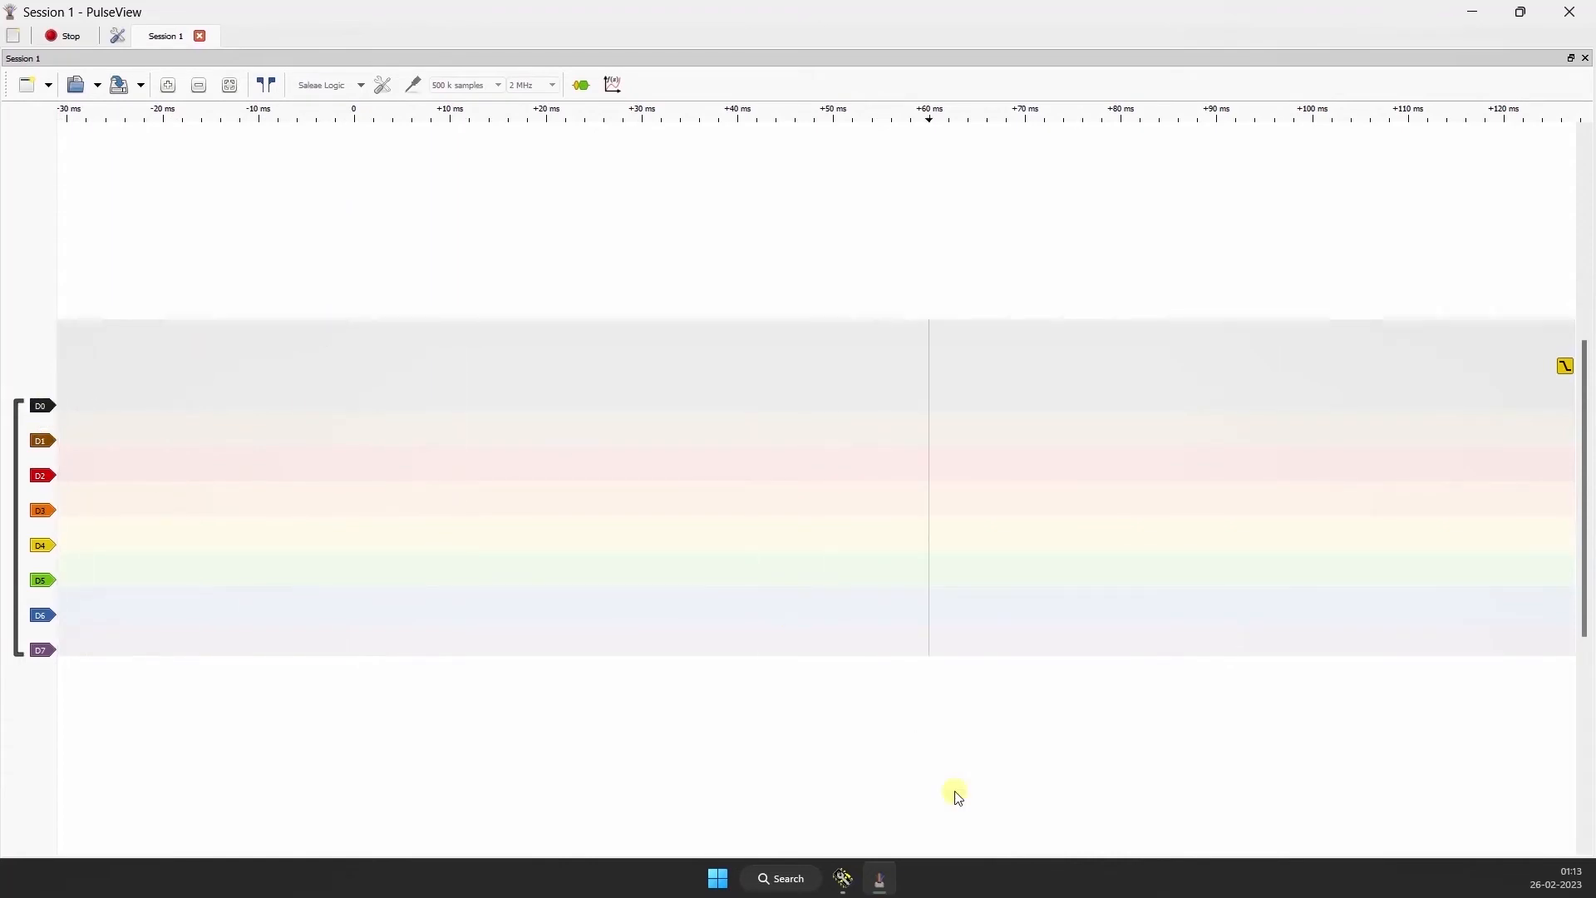
Step: Switch to Hercules, send the hex value 55 over the serial port, and minimise Hercules to return to PulseView
click(844, 883)
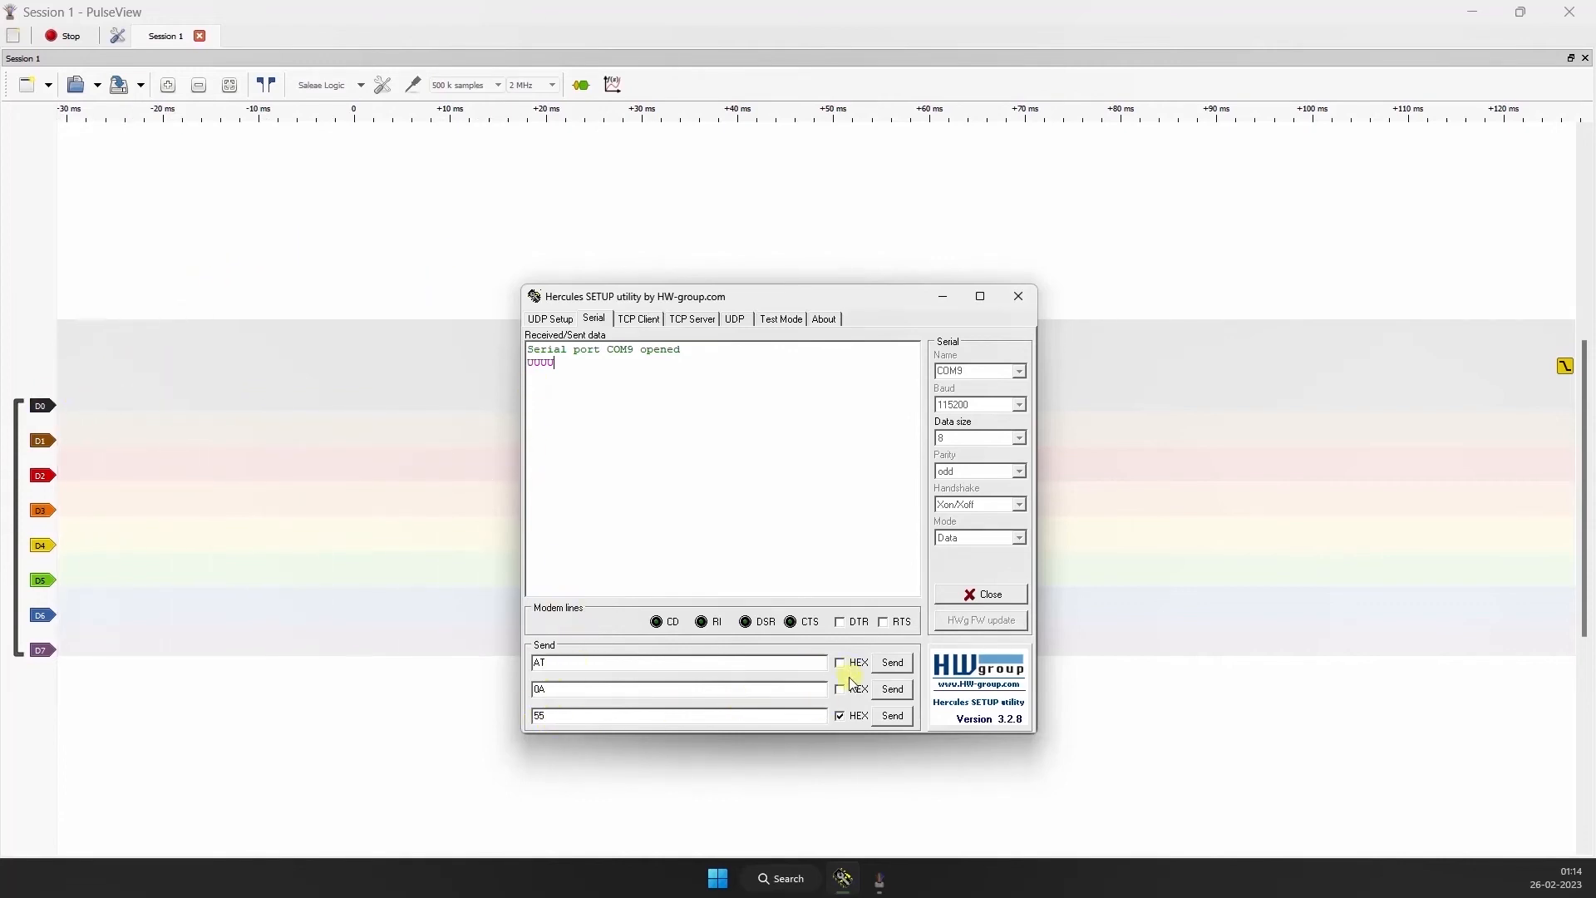
click(893, 717)
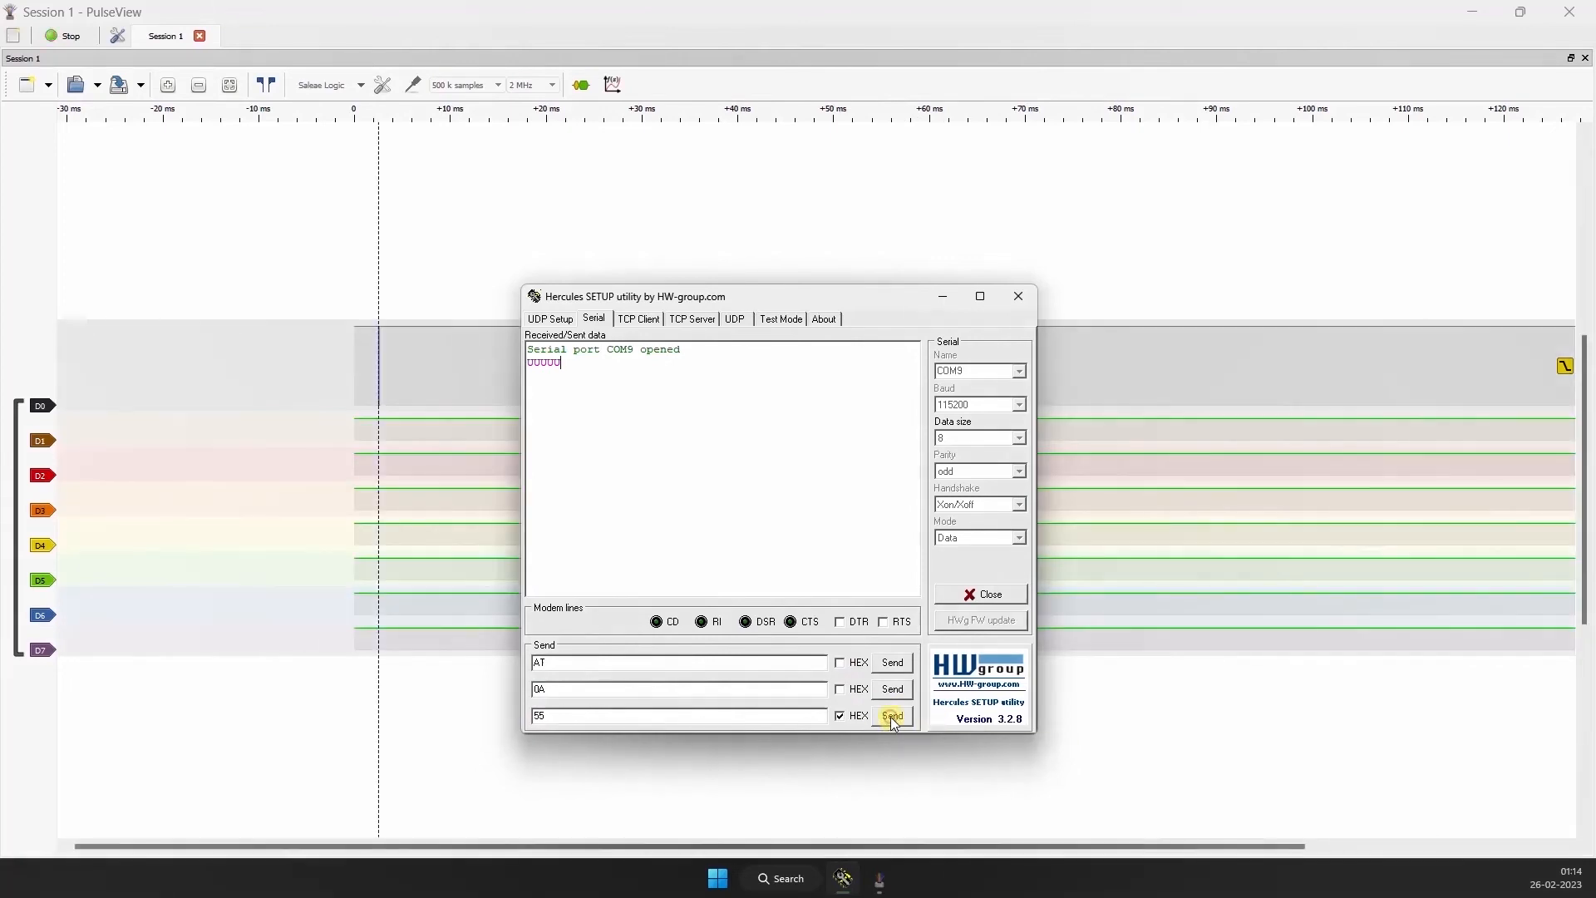
click(943, 300)
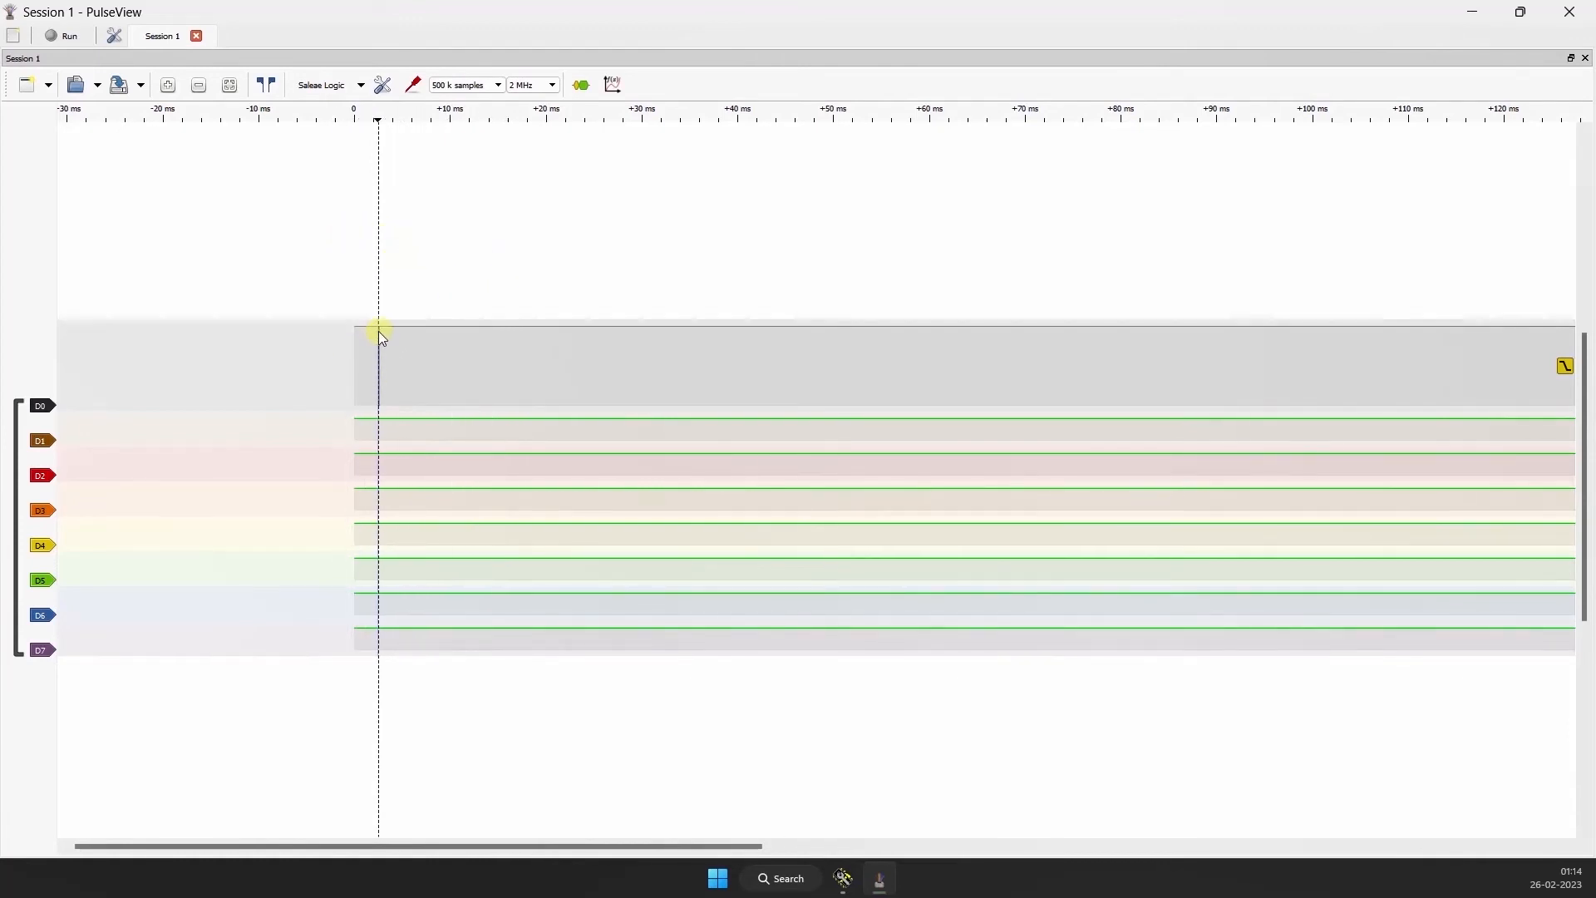
Step: Inspect the captured D0 pulses at the trigger marker and add the UART decoder from the Embedded/industrial category
scroll(652, 413, down, 5)
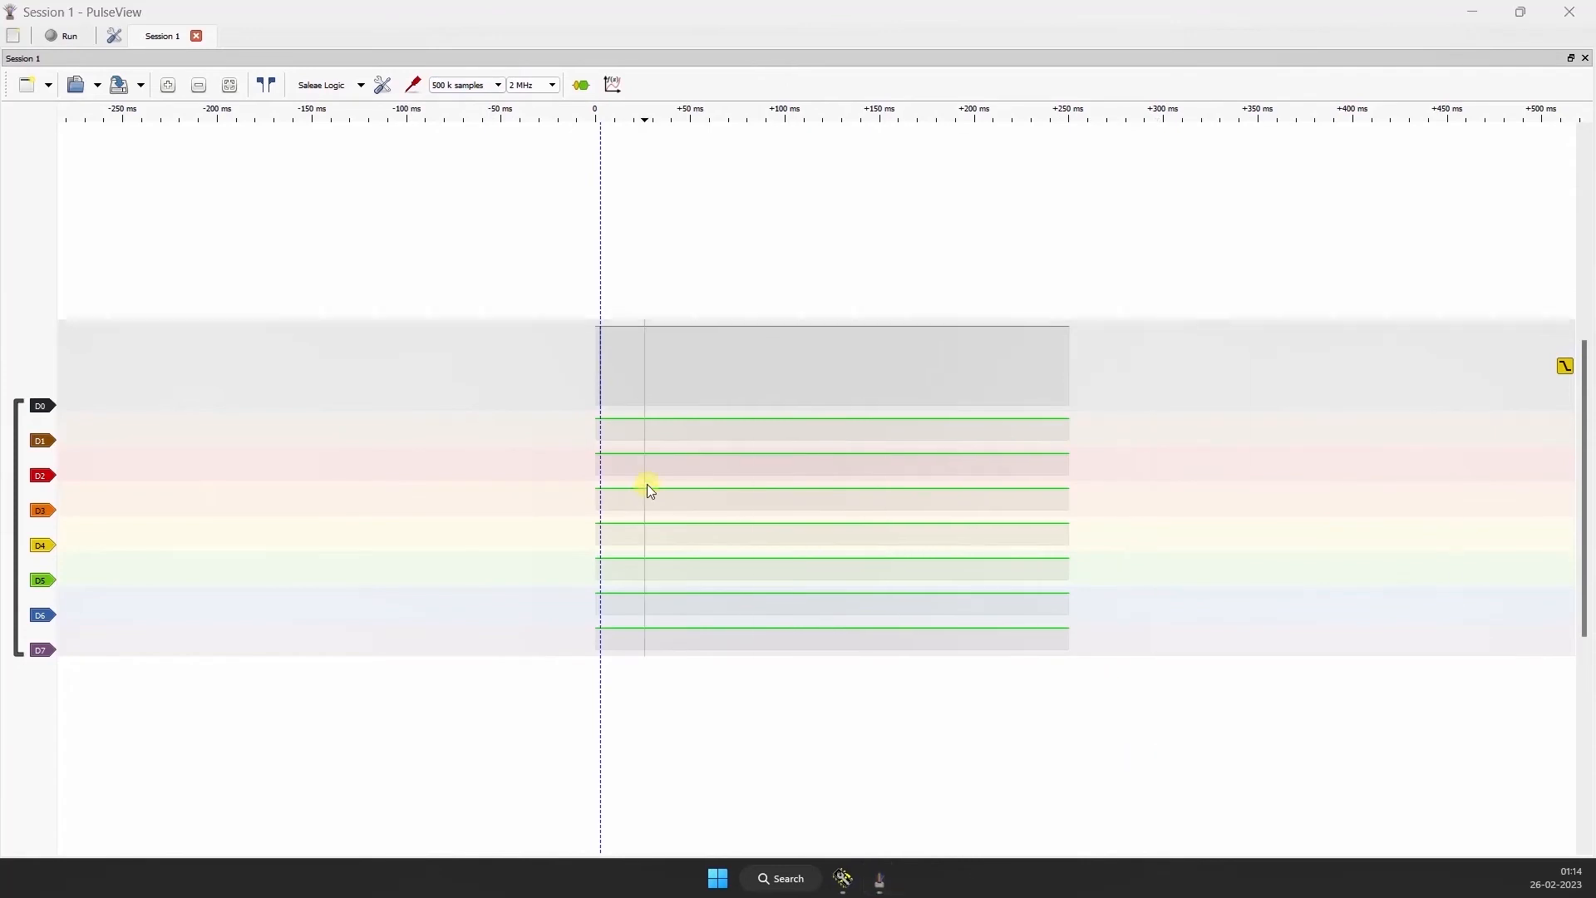
scroll(598, 341, up, 8)
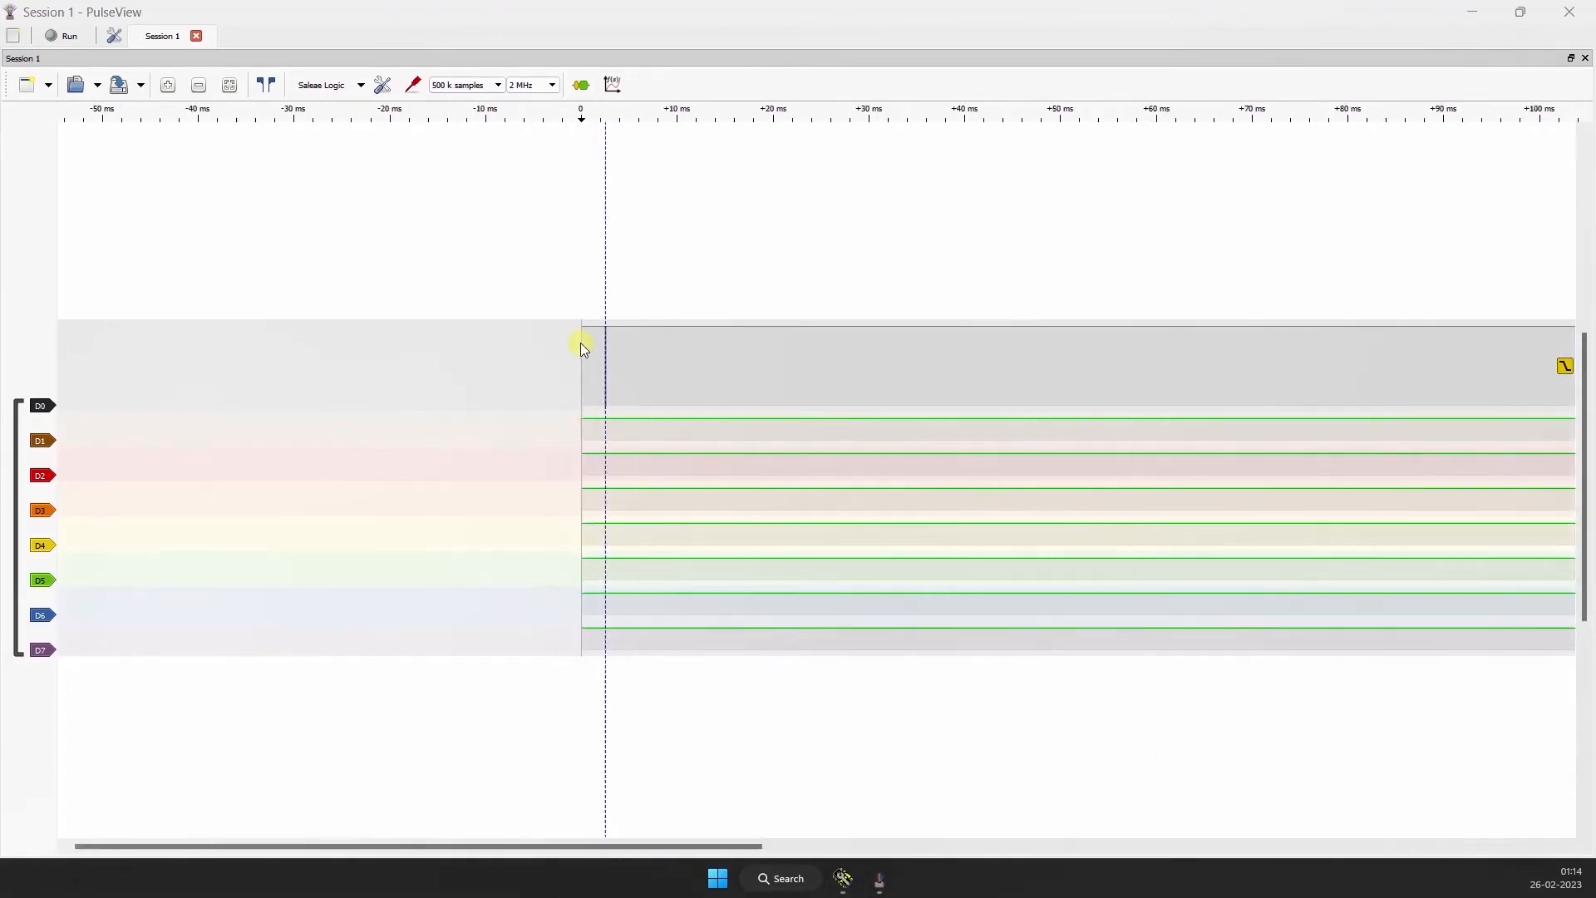
scroll(698, 334, up, 12)
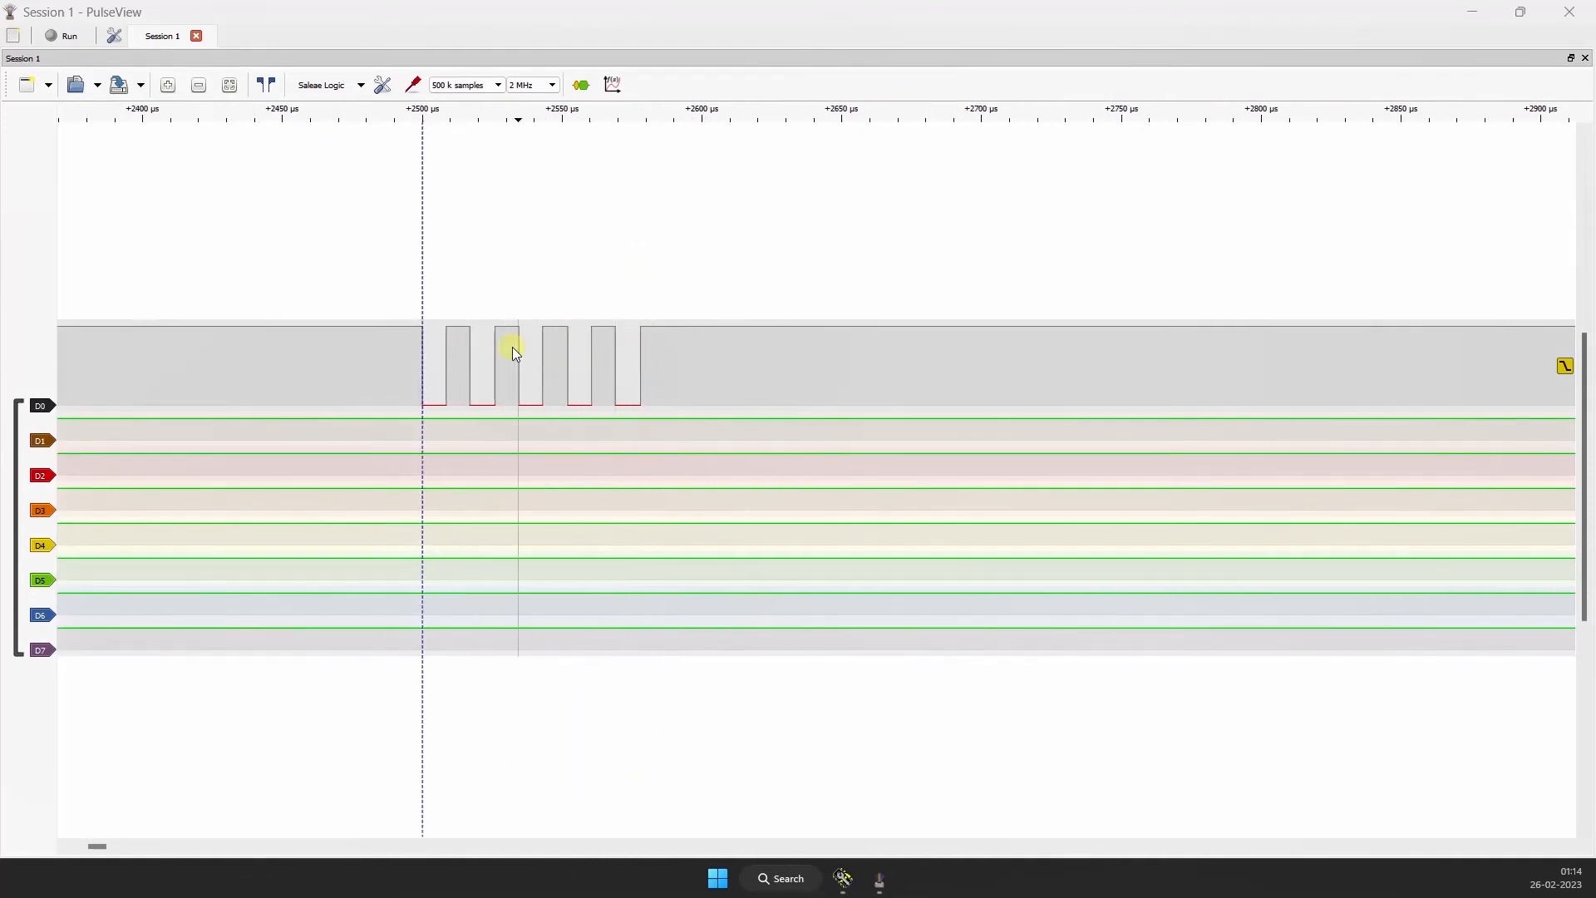
click(585, 85)
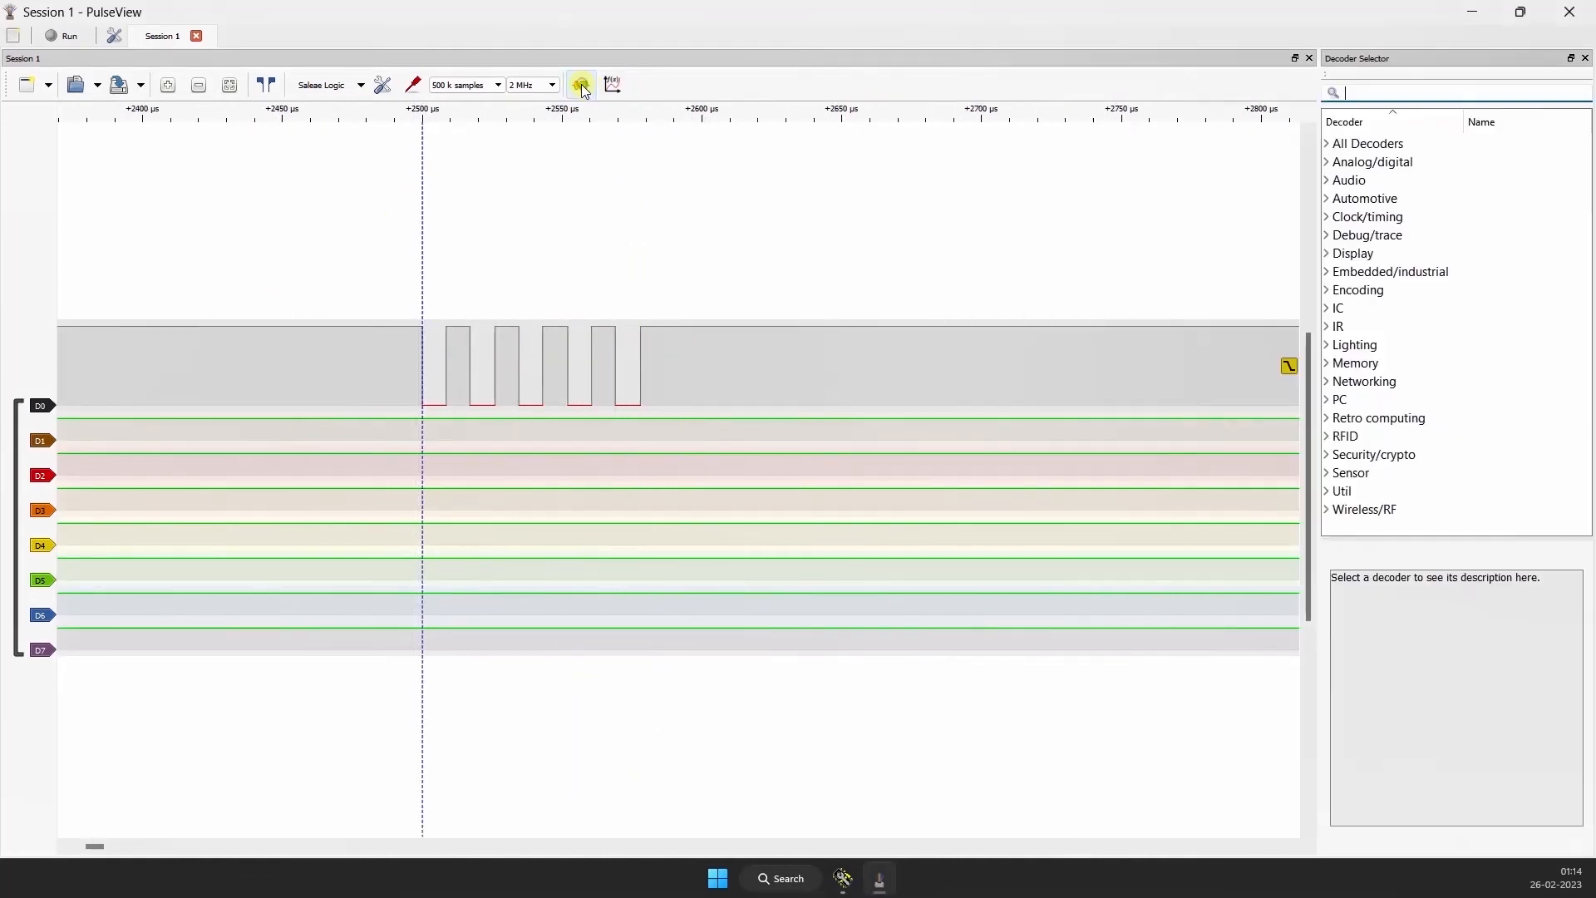
click(1326, 272)
scroll(1418, 341, down, 3)
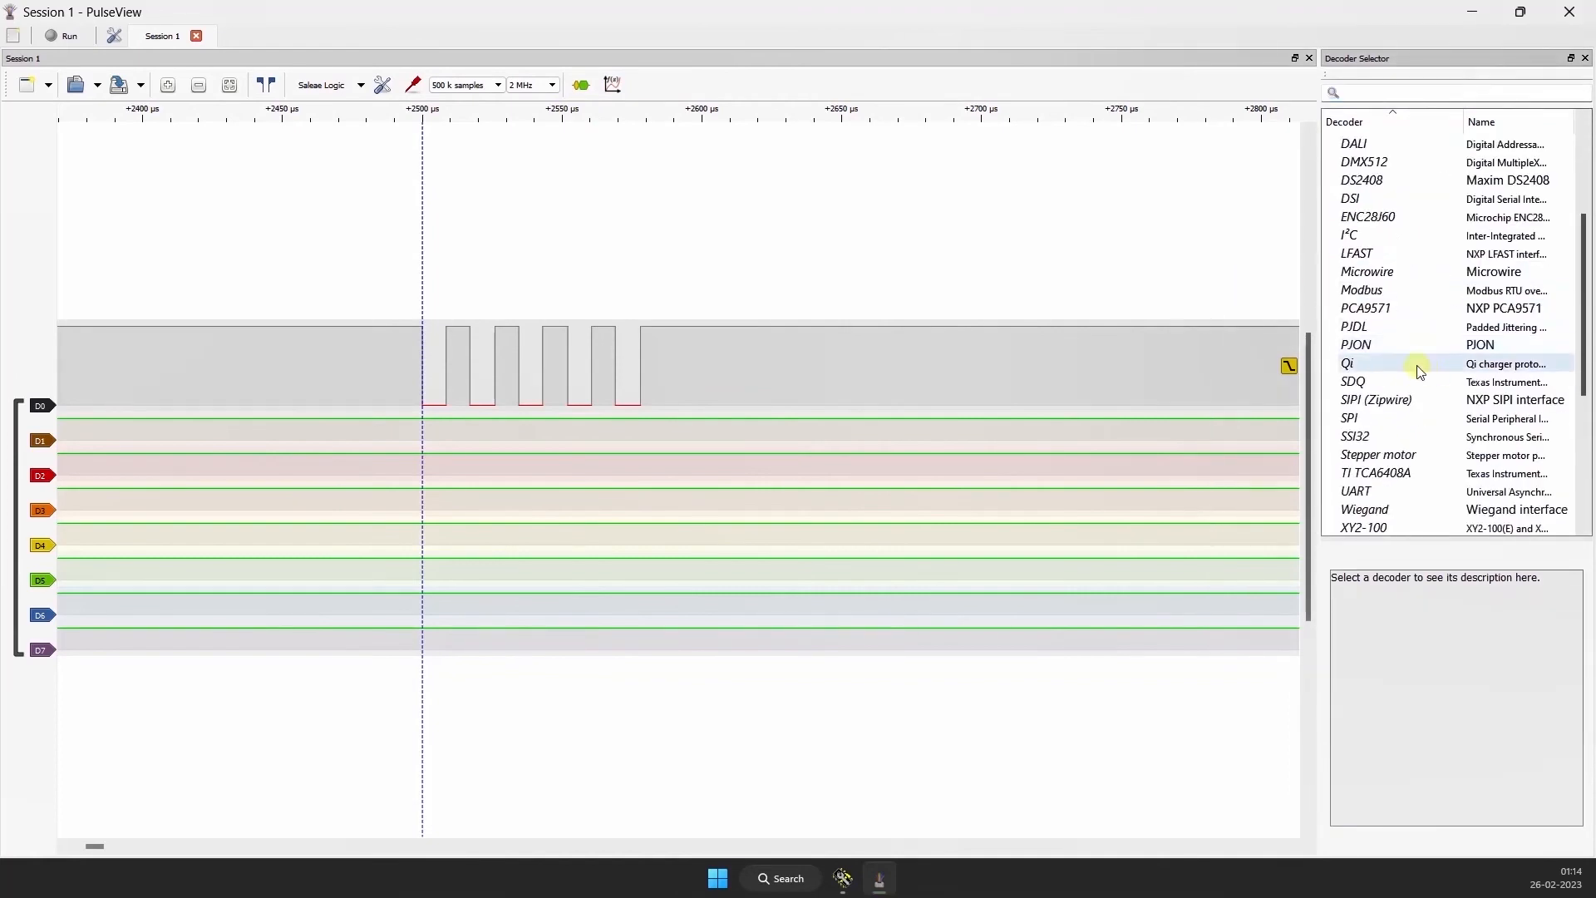
double_click(1372, 490)
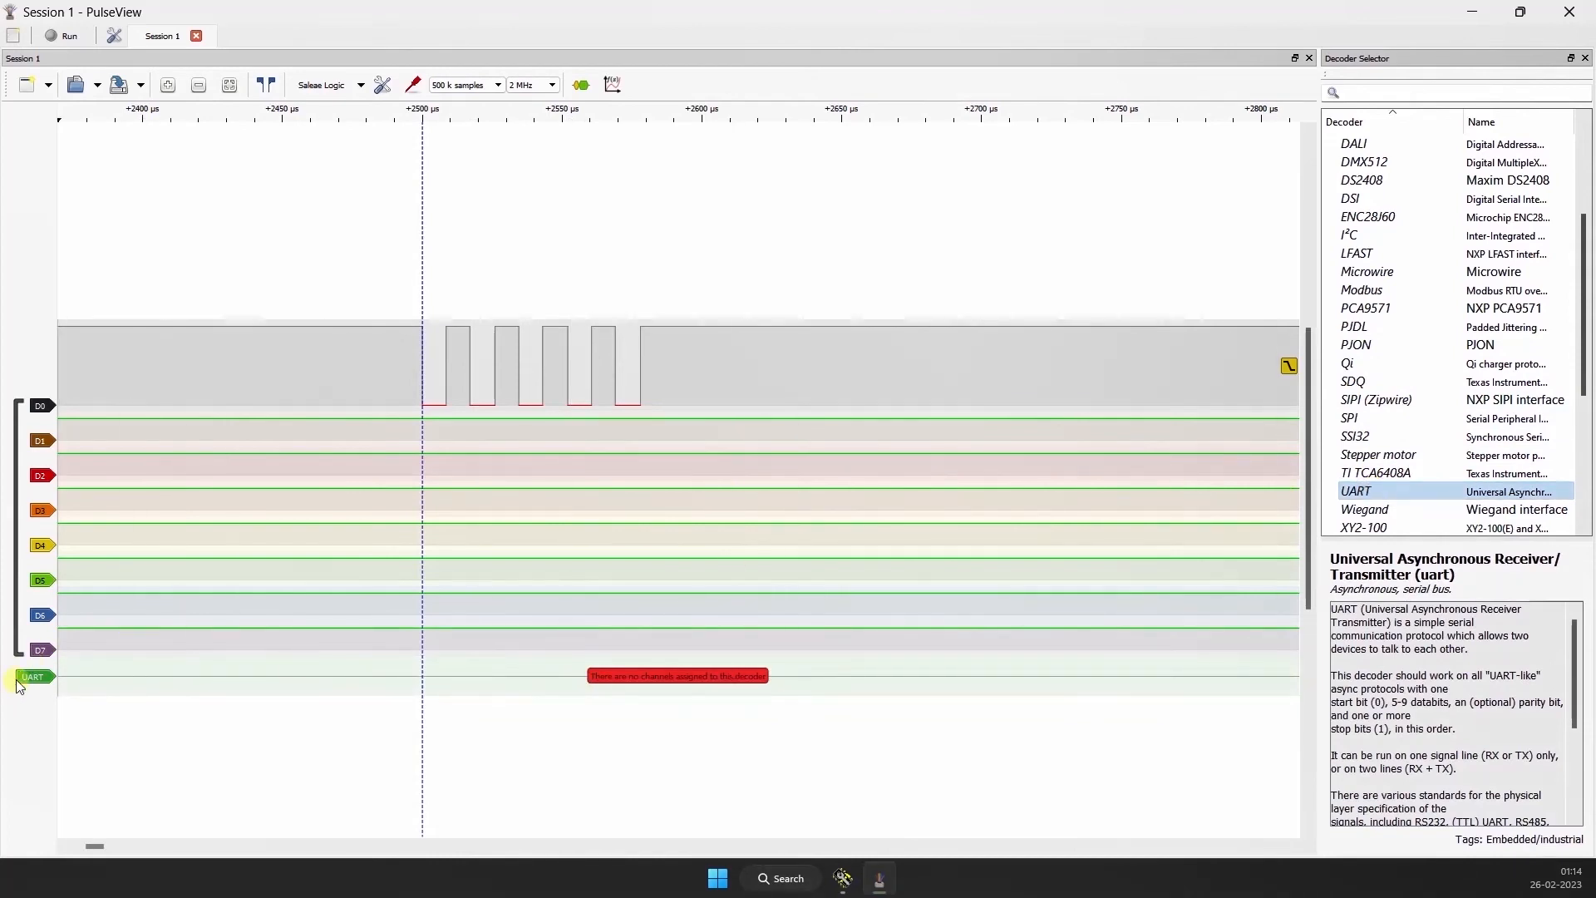
Step: Move the UART decoder trace above D0 and assign D0 as its TX (UART transmit) line
mouse_move(30, 685)
mouse_down()
mouse_move(101, 397)
mouse_move(25, 339)
mouse_up()
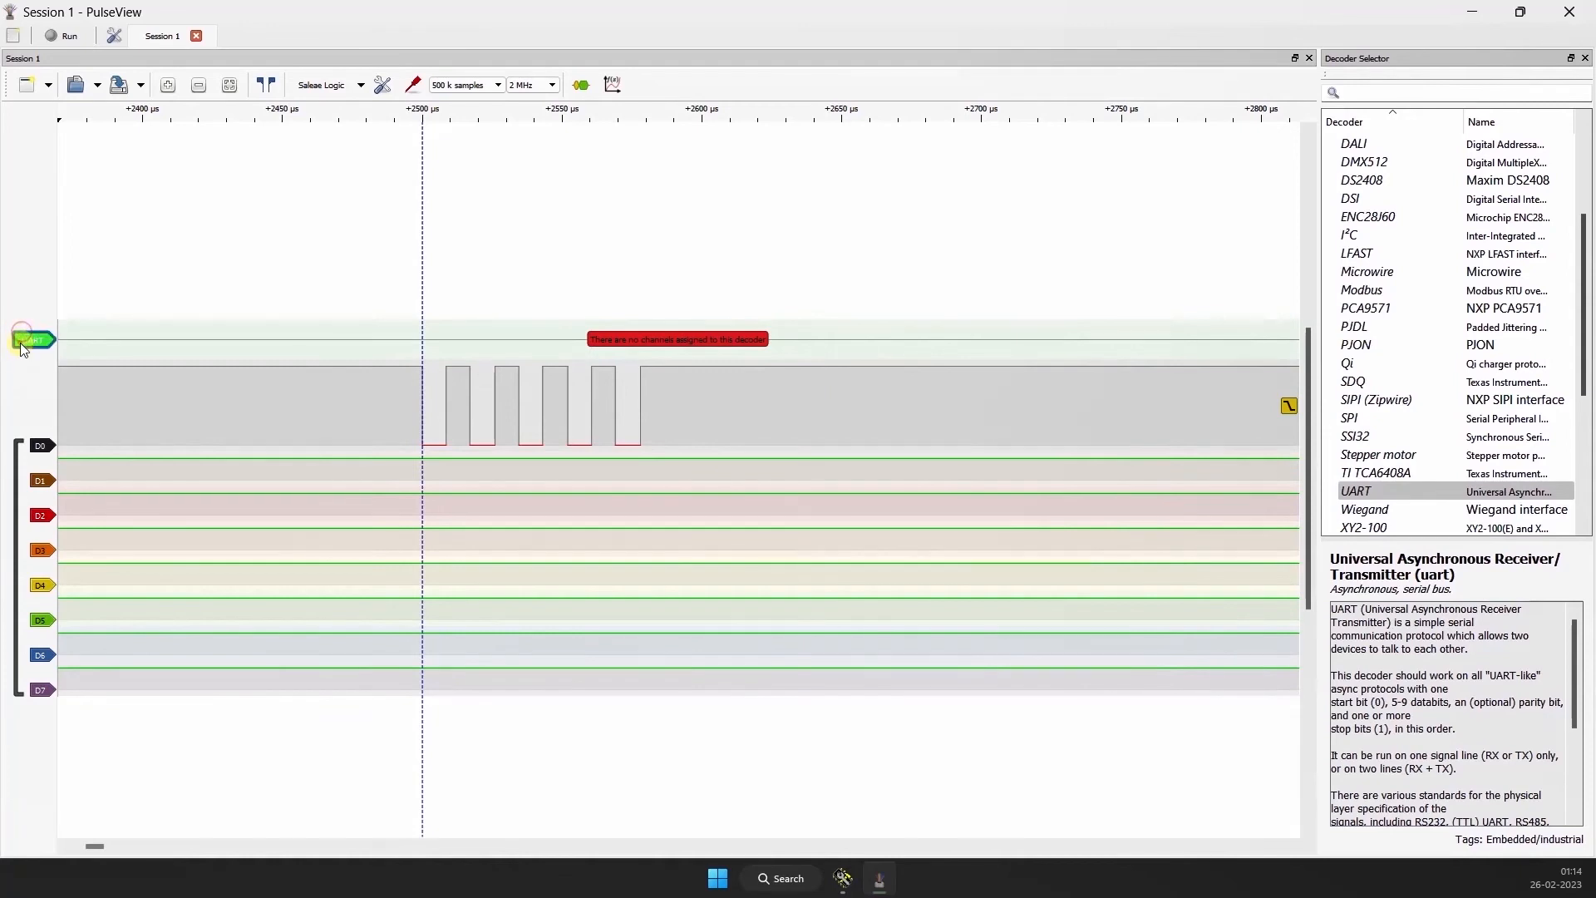
click(21, 341)
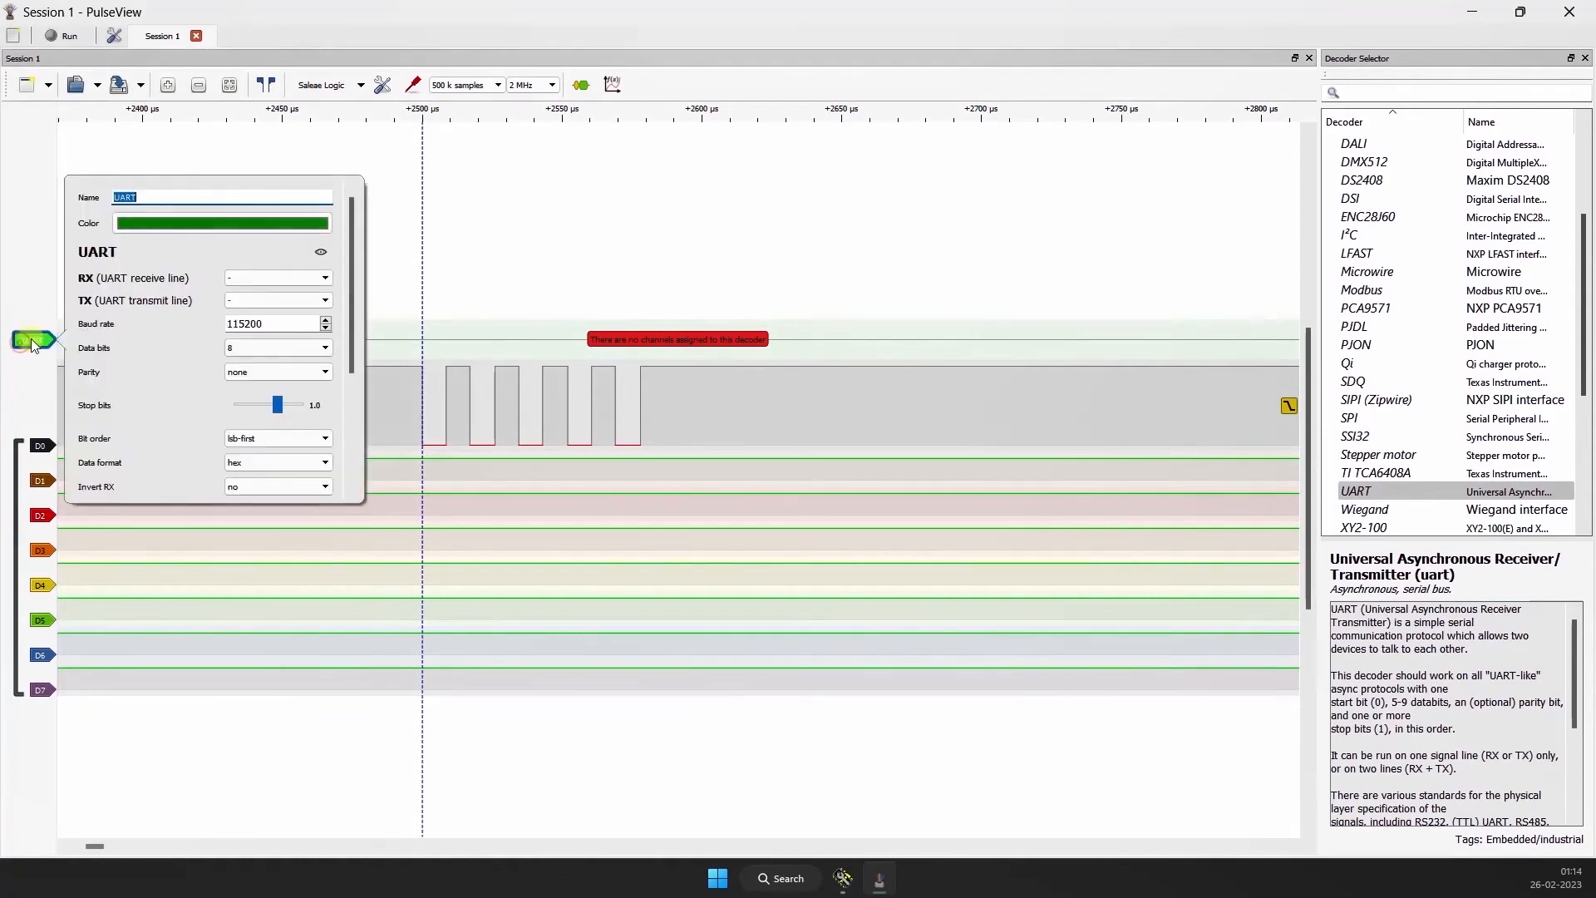
click(240, 308)
click(245, 328)
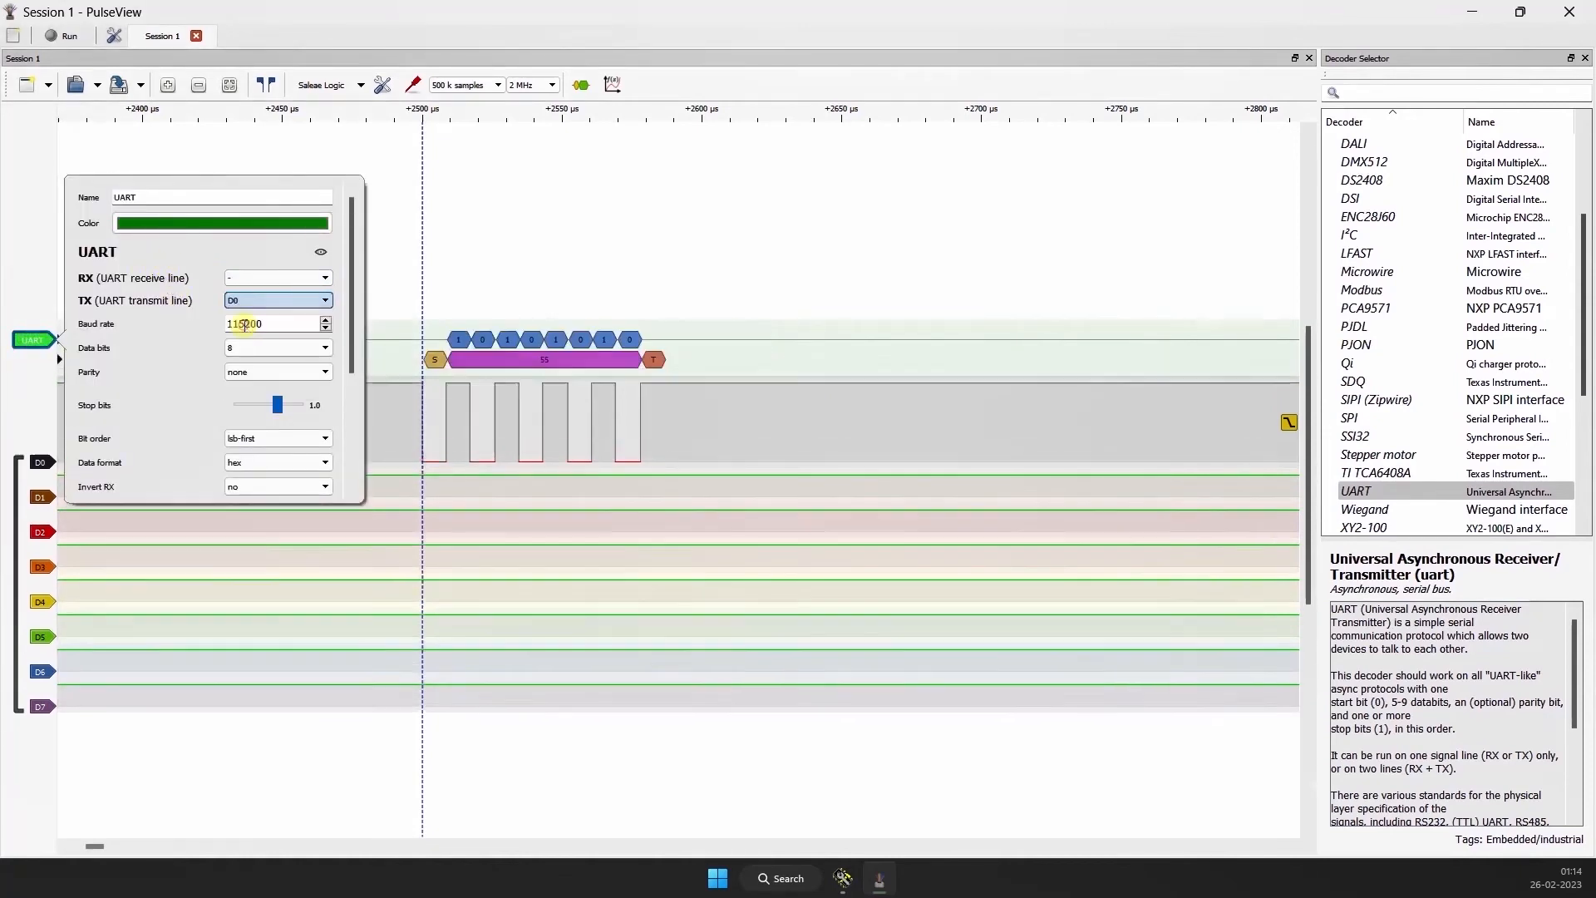
click(596, 246)
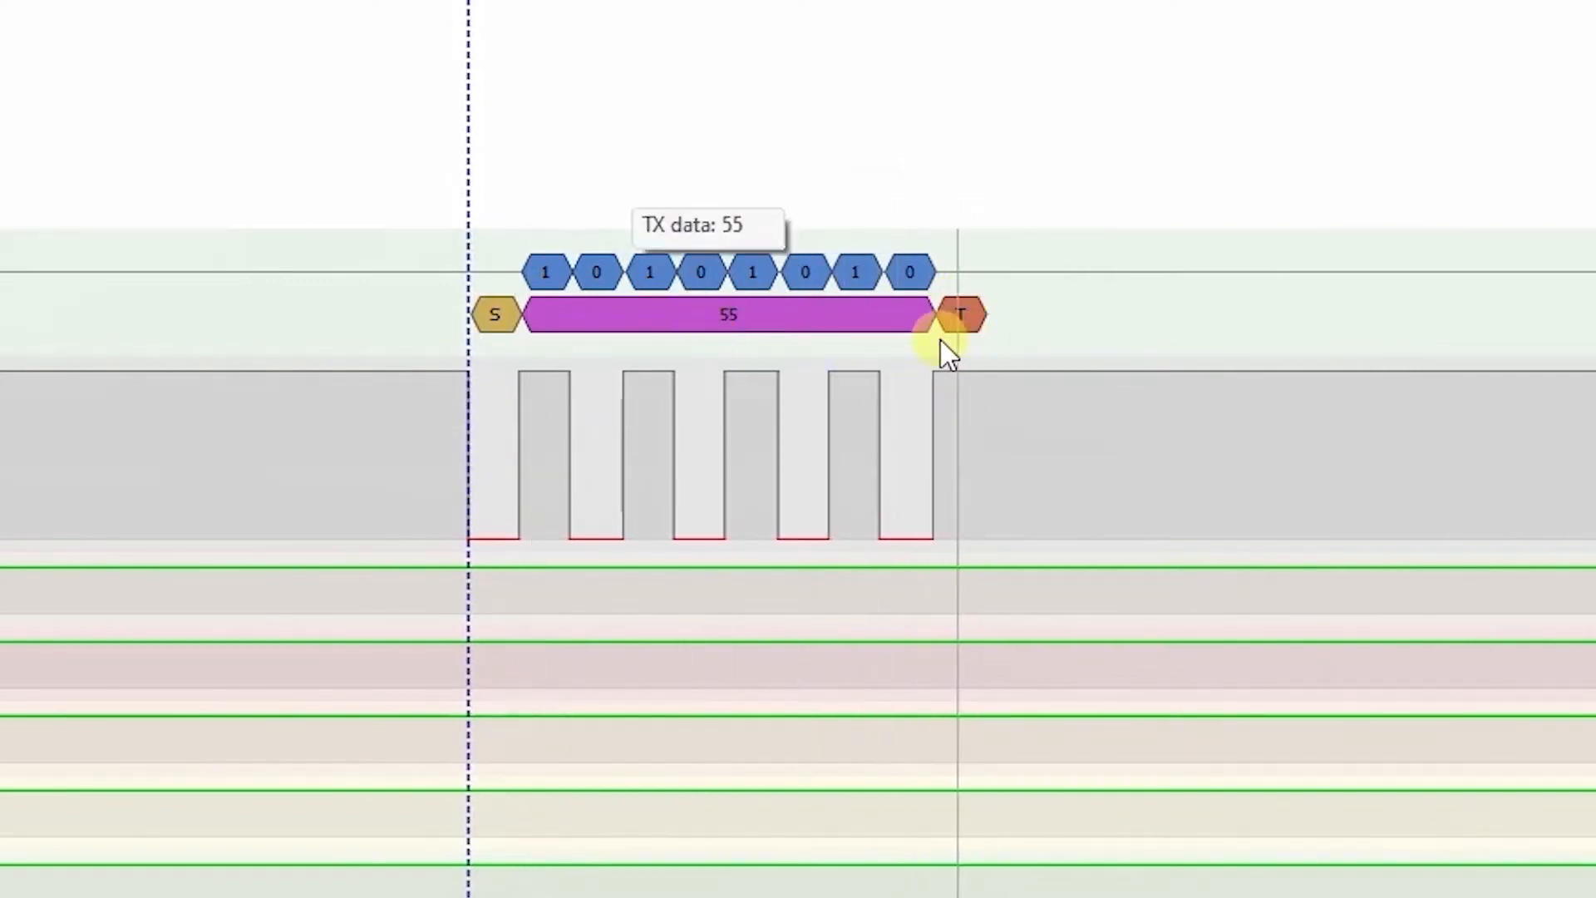
Step: Examine the decoded UART frame under the D0 pulses and the samples reaching back from the trigger marker to the capture start
scroll(749, 343, down, 2)
scroll(777, 356, up, 2)
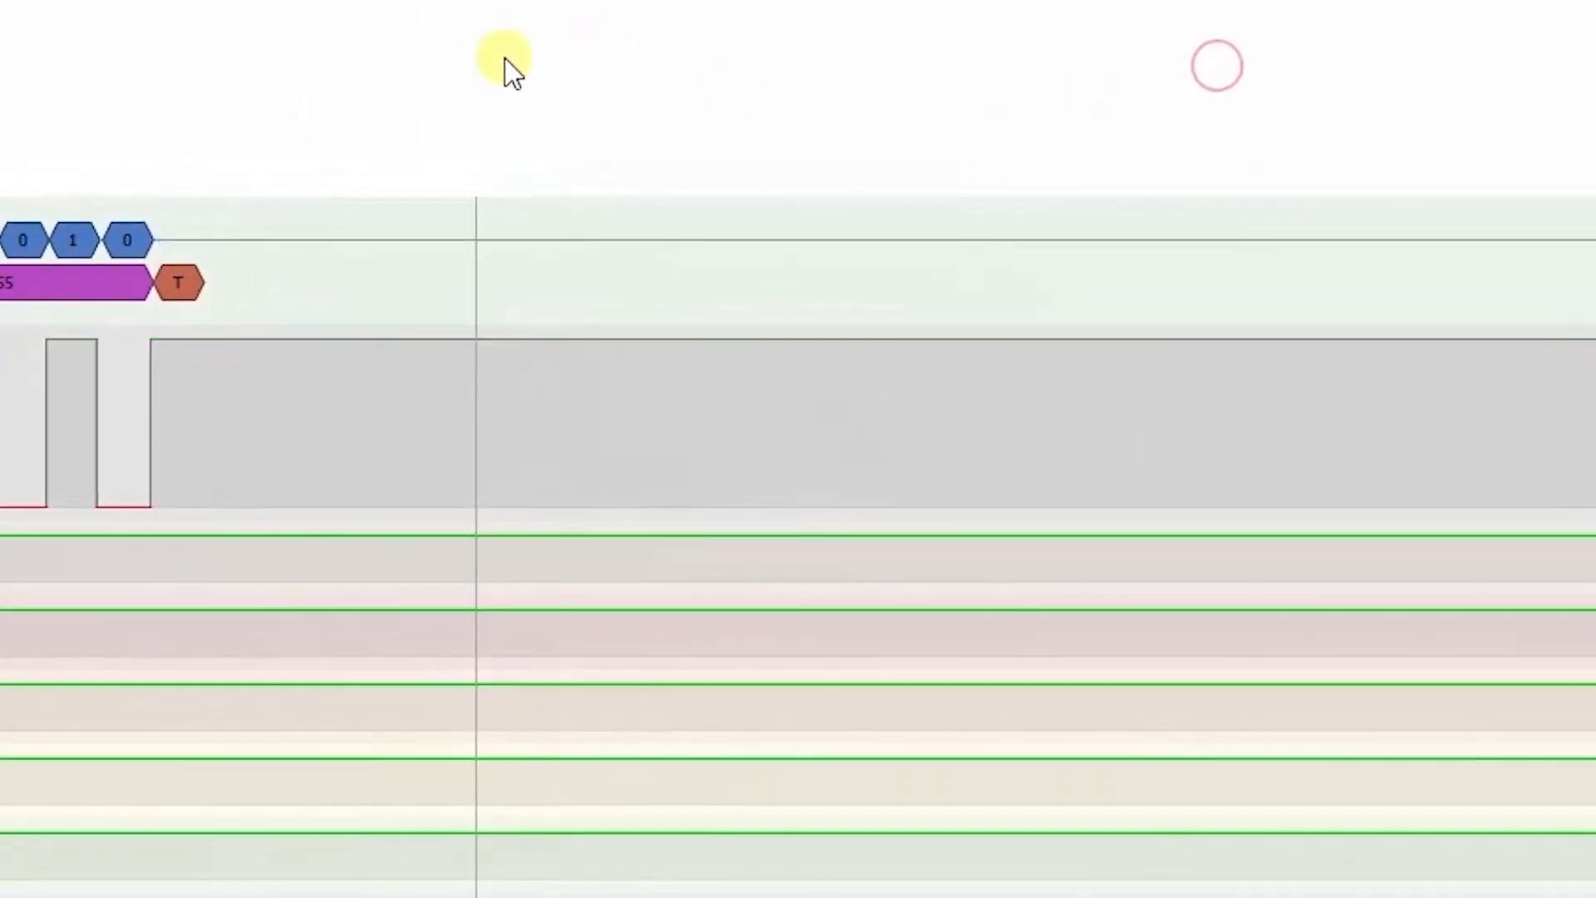
scroll(663, 150, down, 2)
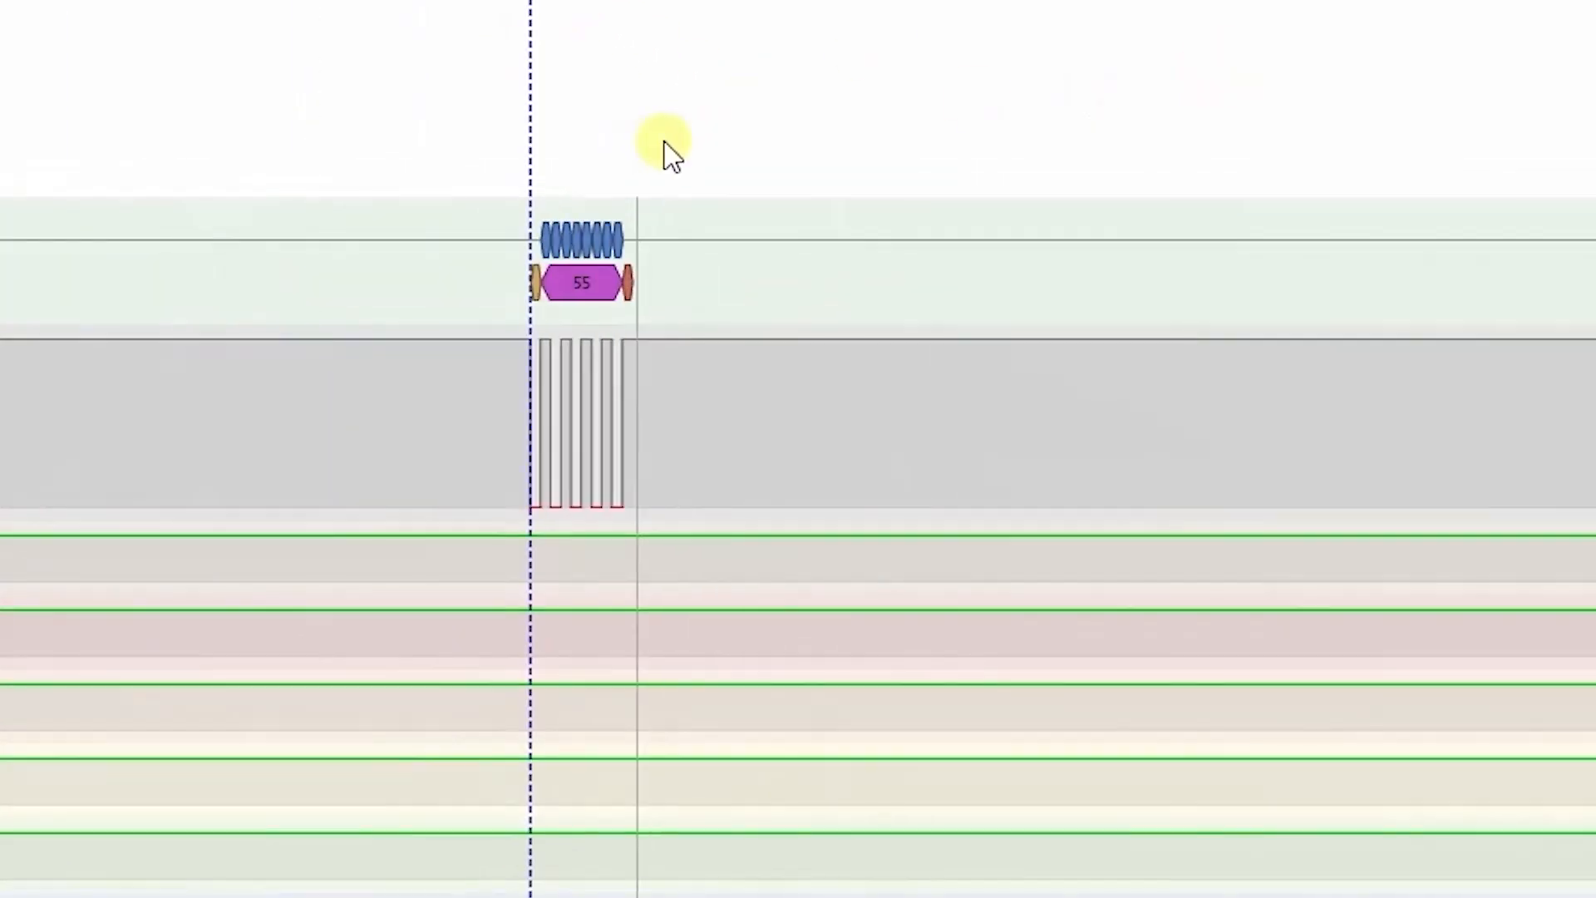
scroll(1037, 108, down, 3)
scroll(1355, 126, down, 2)
drag(1595, 18, 915, 102)
scroll(1047, 142, down, 5)
drag(1595, 125, 952, 82)
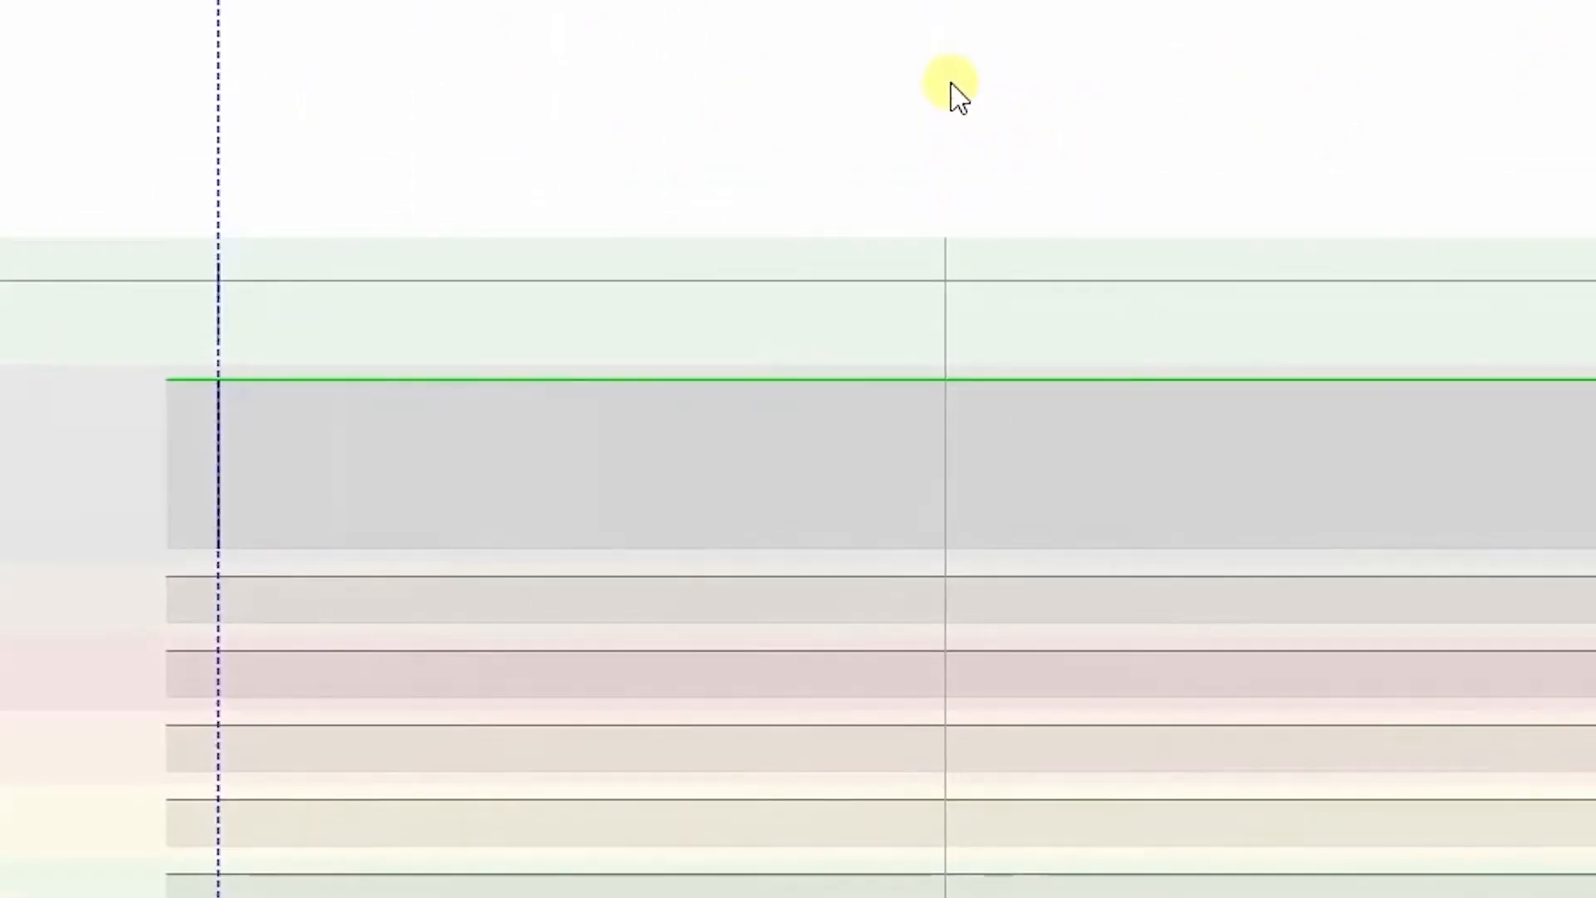
scroll(122, 399, up, 4)
scroll(536, 375, up, 4)
scroll(1029, 366, up, 3)
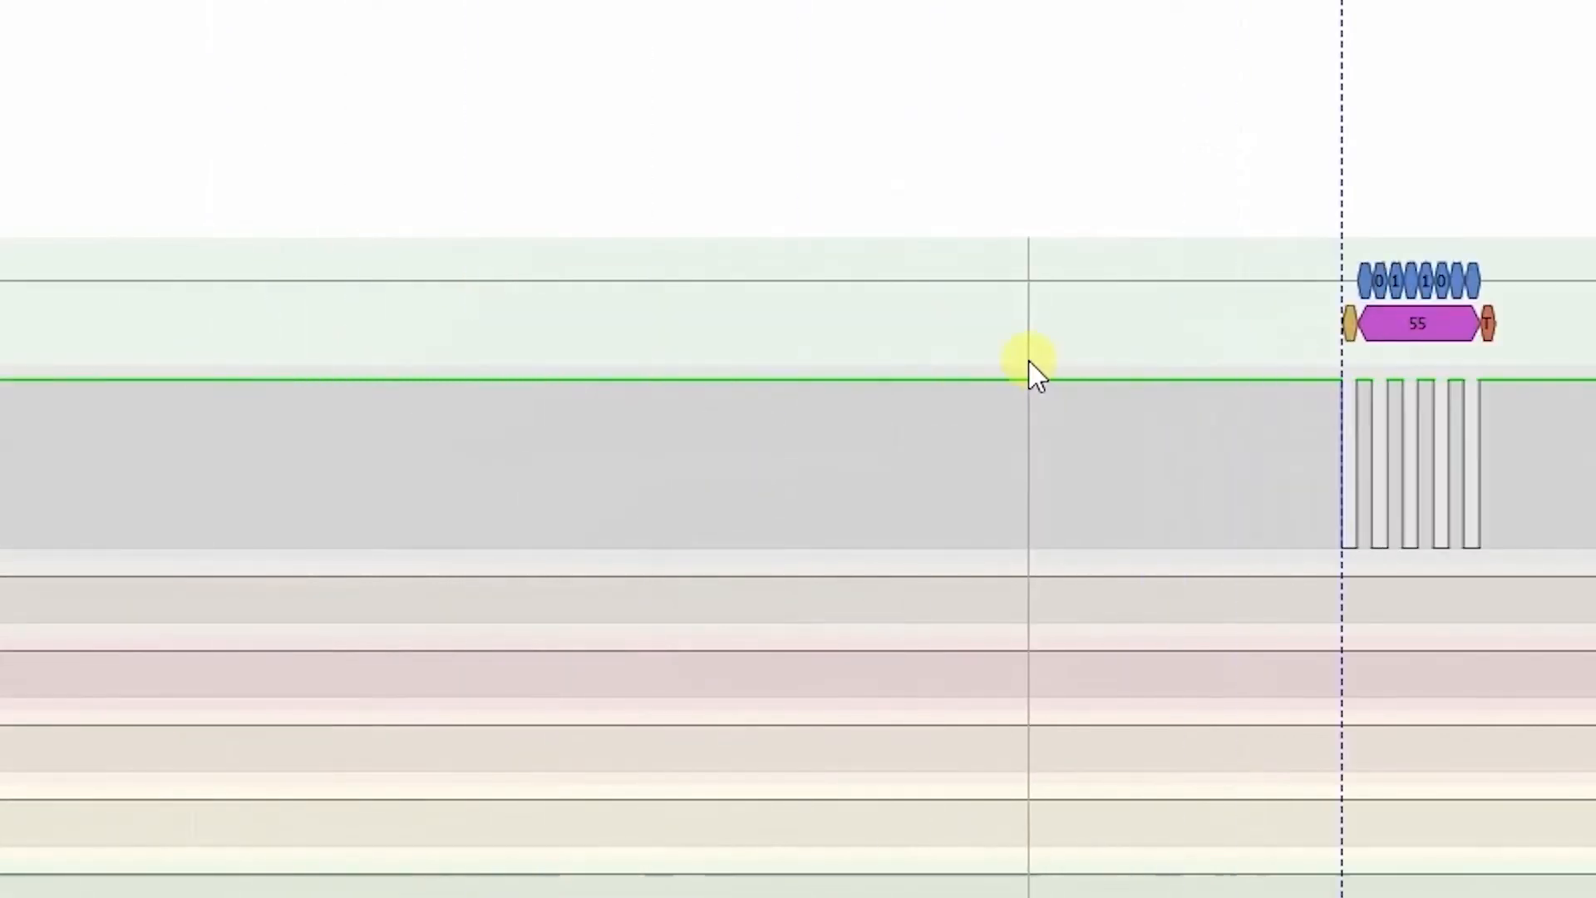
scroll(1488, 382, up, 4)
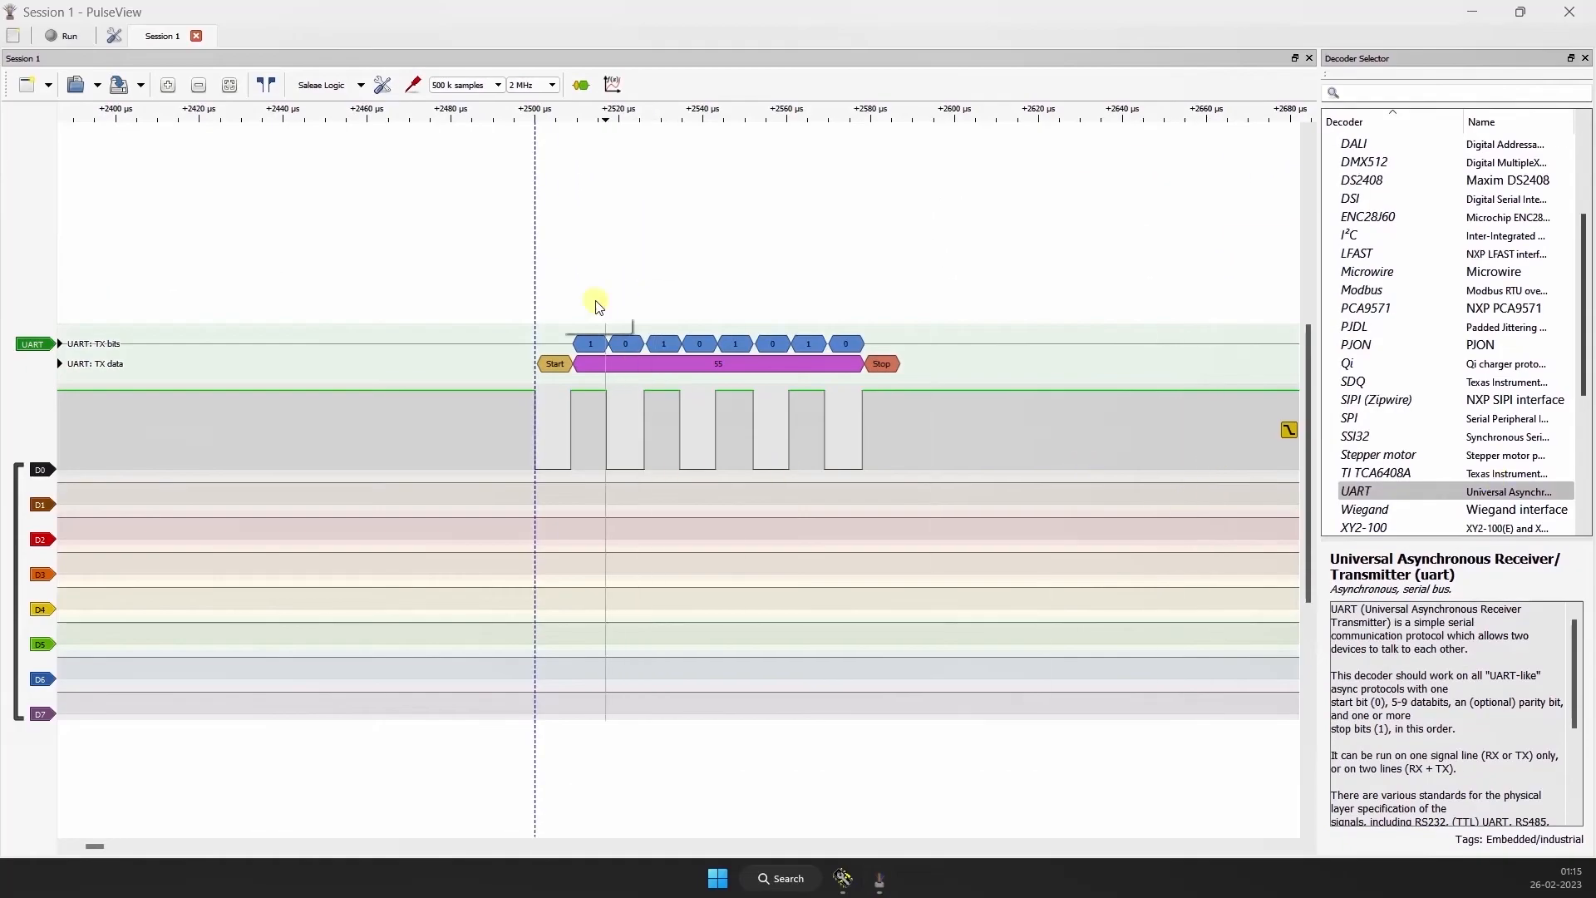
Step: Check the pre-trigger capture ratio in the device options against the stretch recorded before the trigger marker
scroll(517, 303, down, 5)
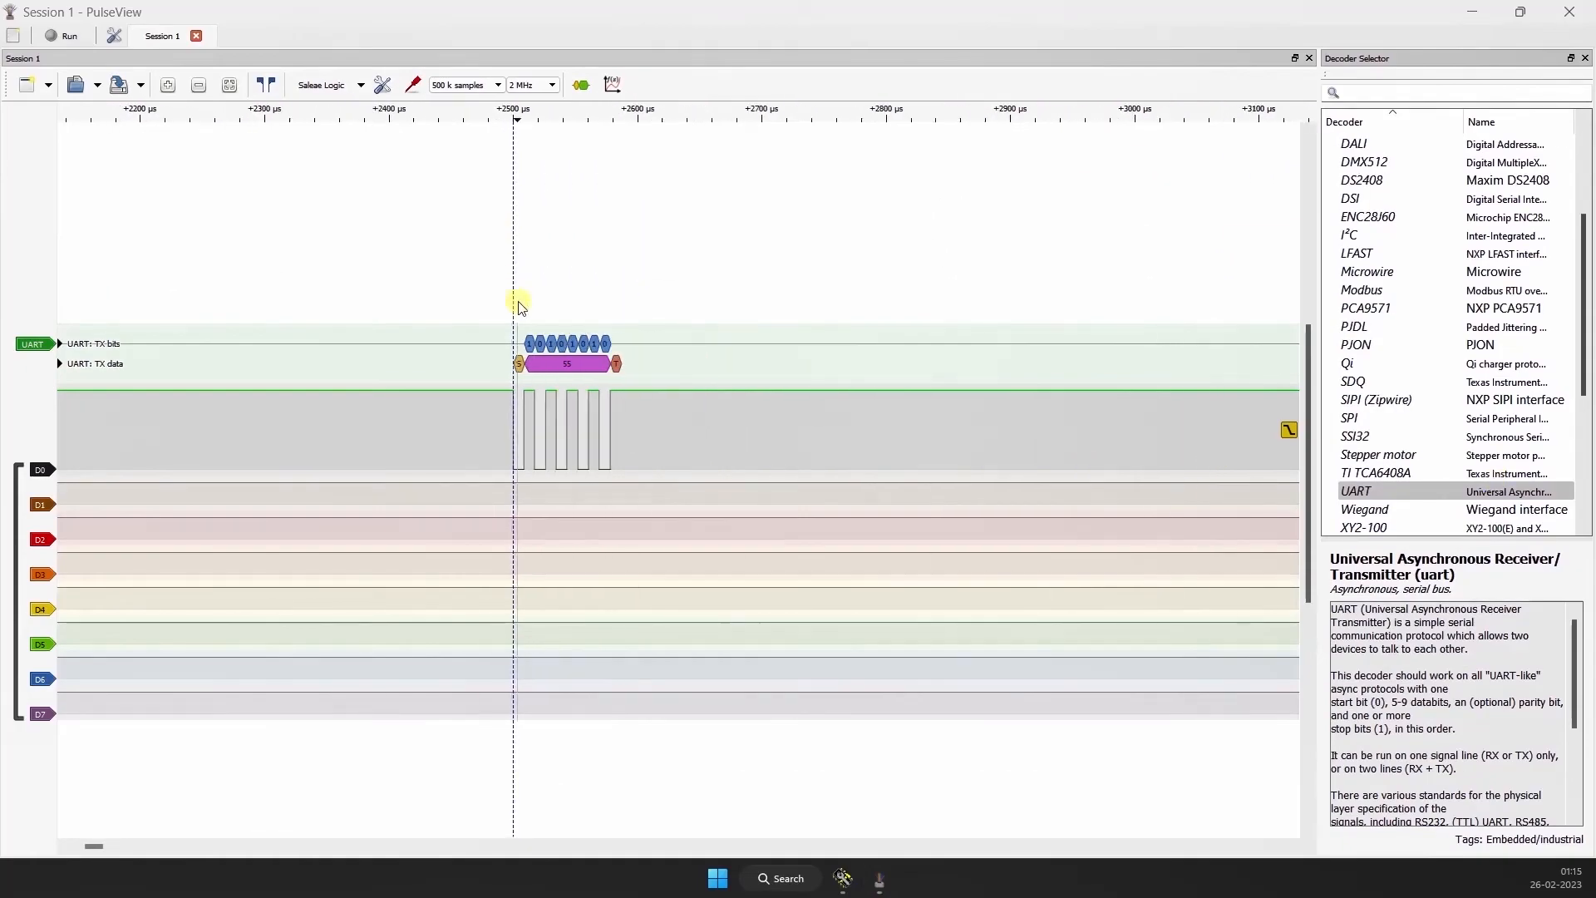
drag(412, 264, 666, 229)
scroll(450, 296, down, 1)
scroll(447, 301, down, 2)
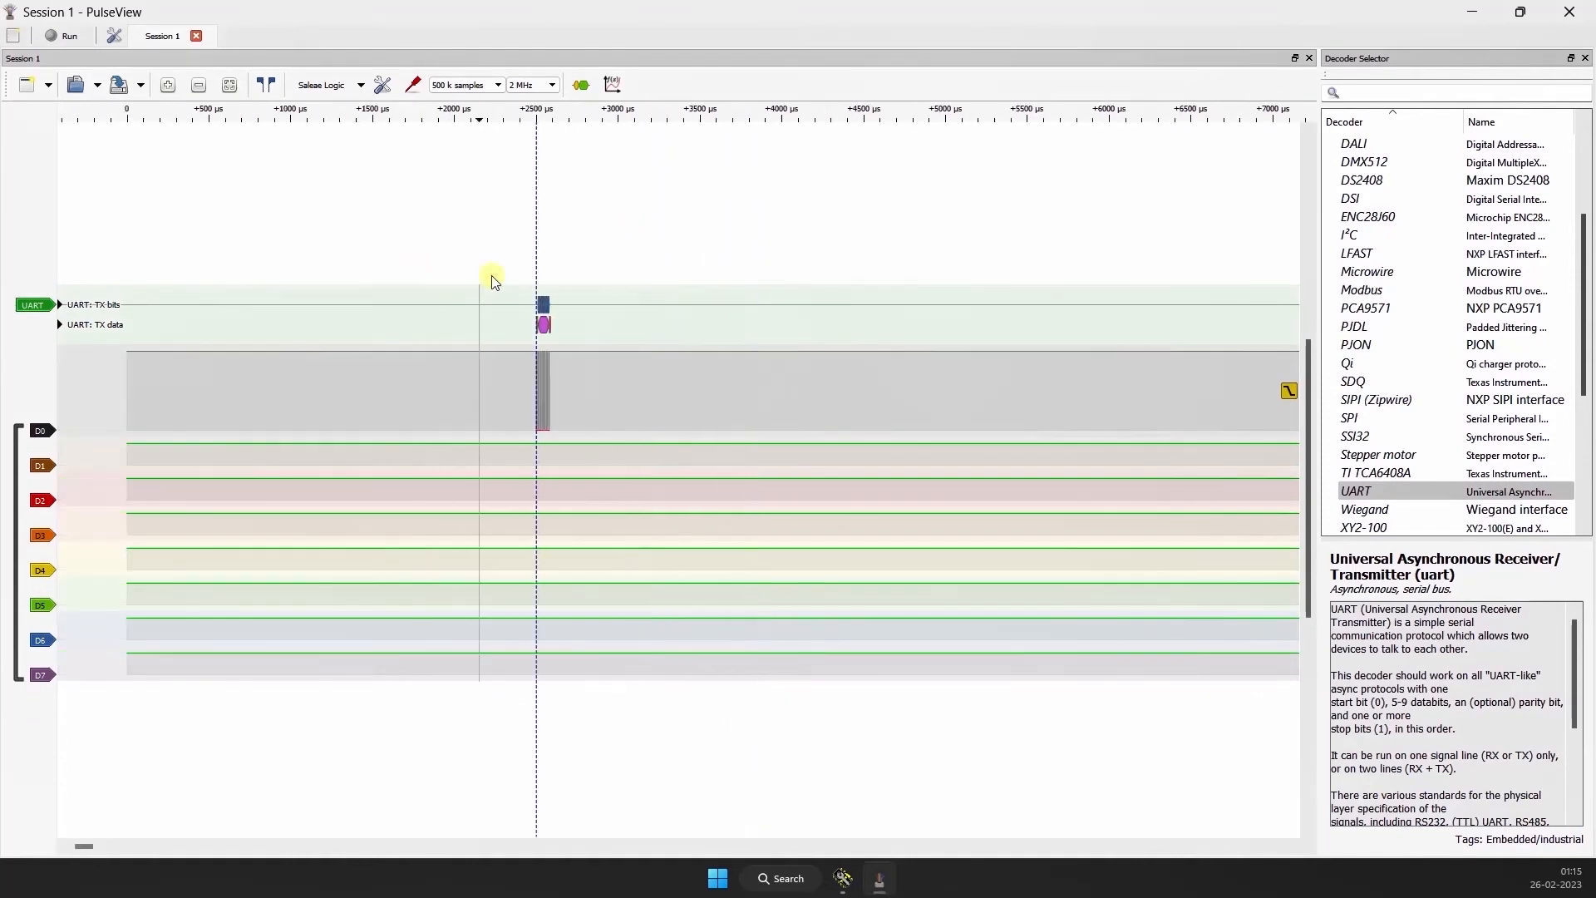
click(385, 82)
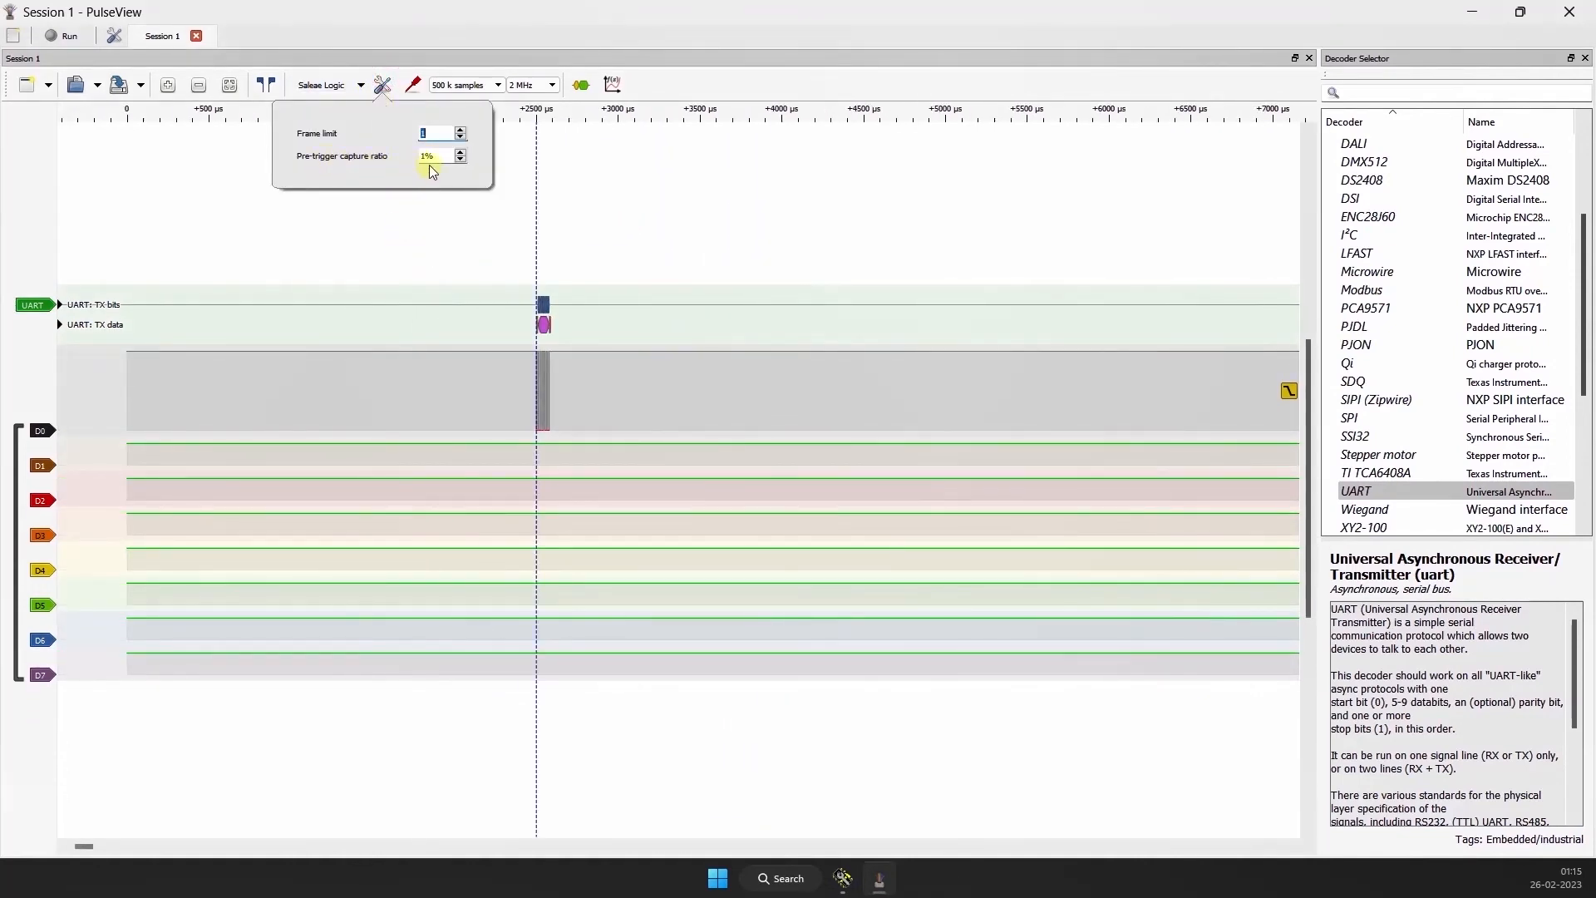
click(441, 260)
drag(441, 260, 413, 267)
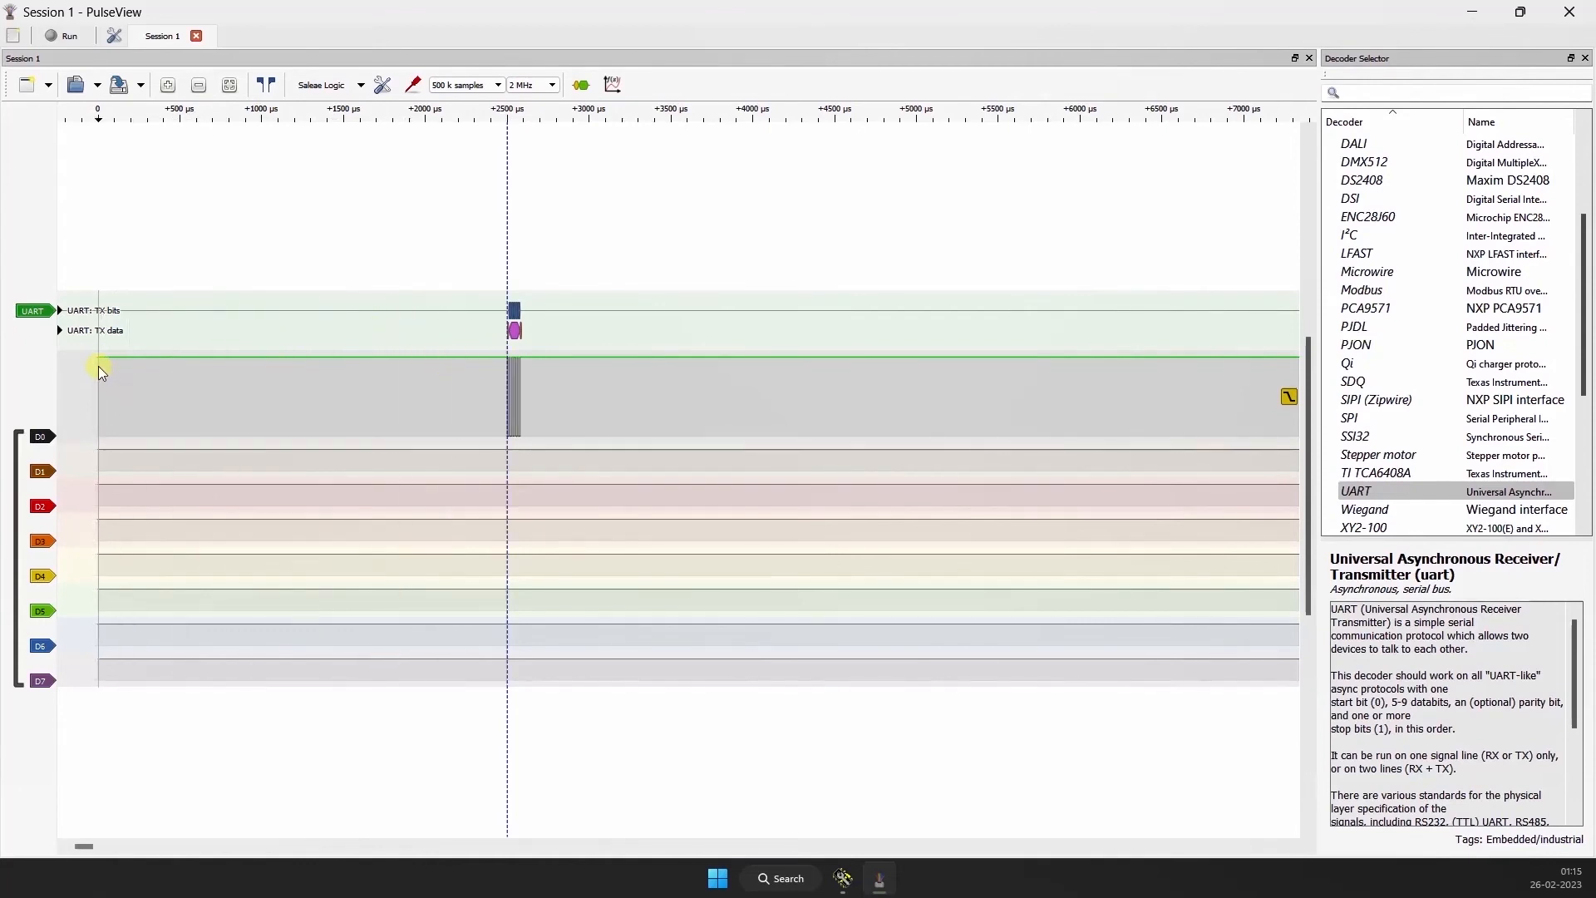
Step: Compare the time between capture start and trigger with the sample count and the pre-trigger ratio in the device options
scroll(502, 361, up, 6)
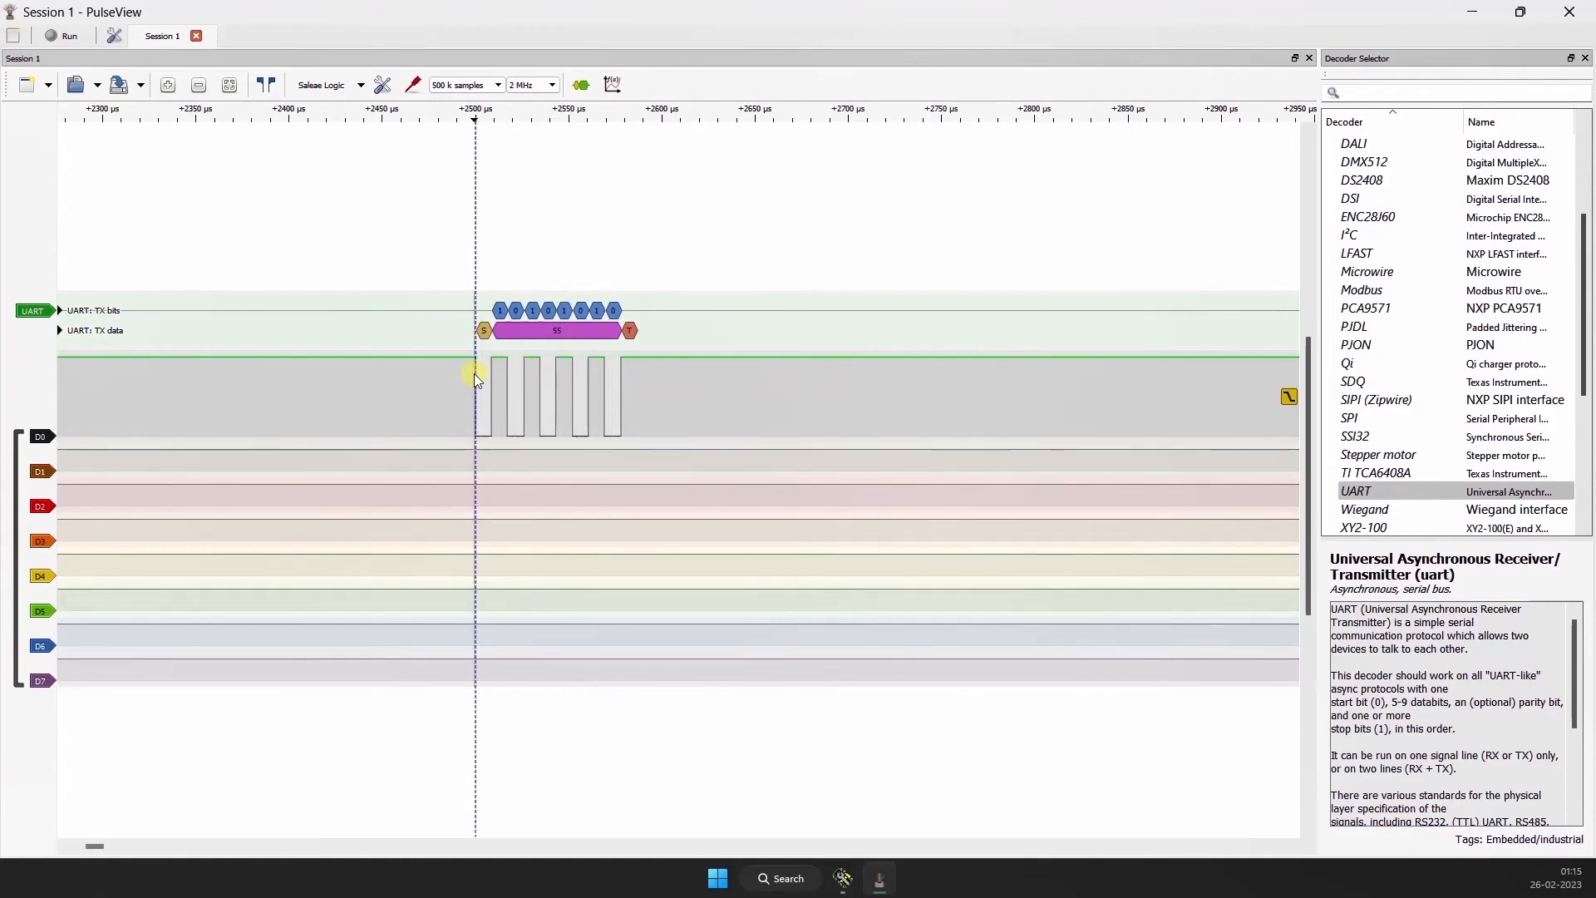
scroll(475, 376, down, 1)
scroll(476, 373, down, 1)
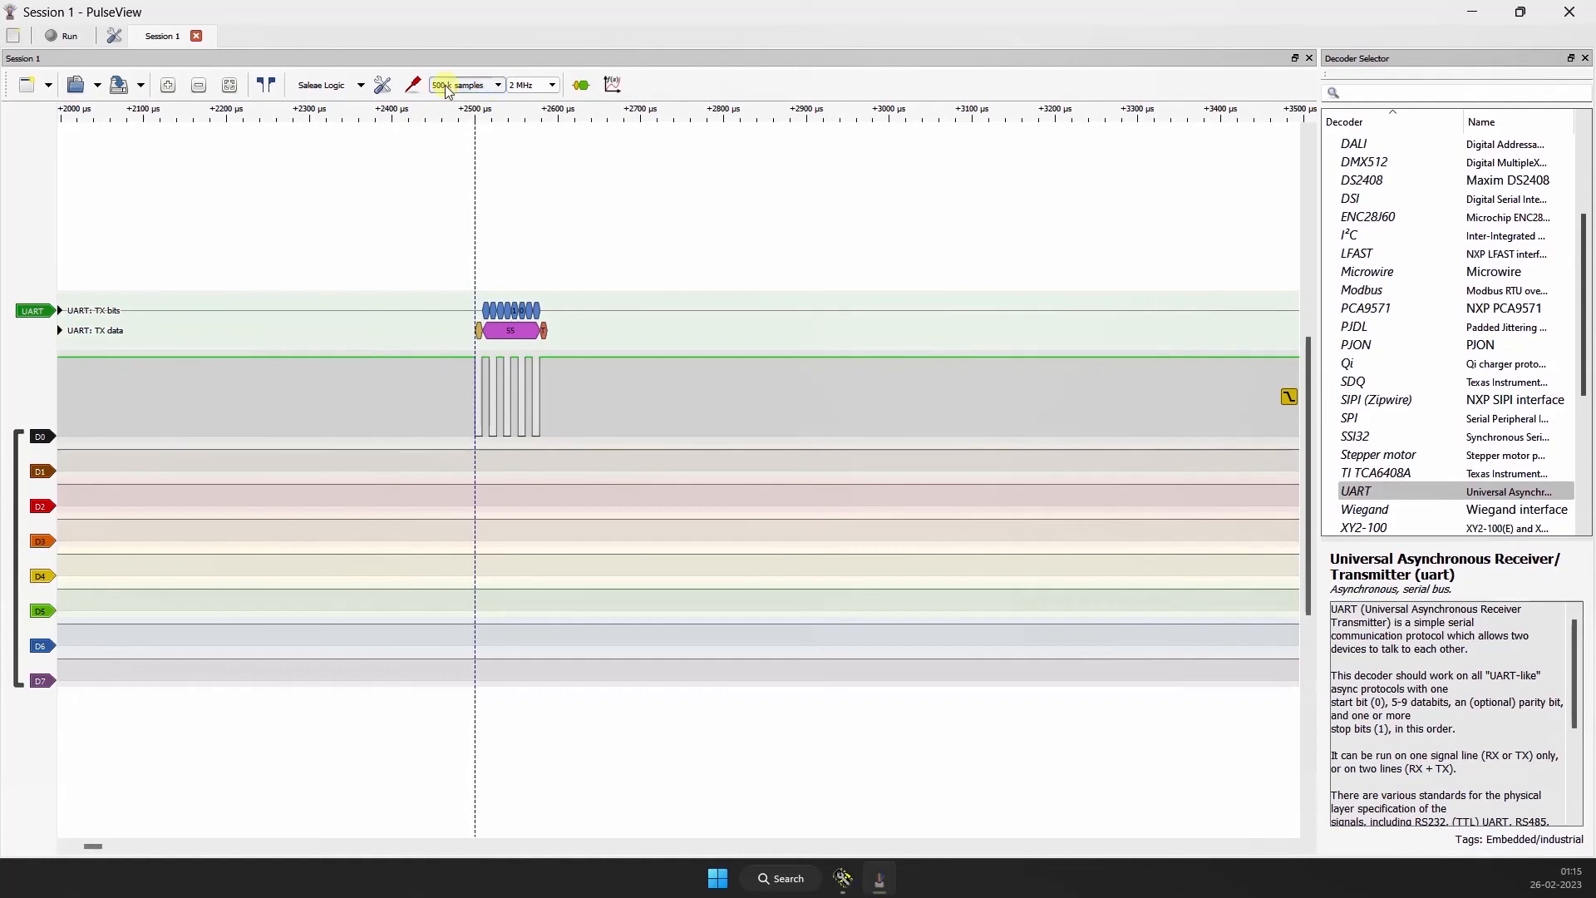
mouse_move(532, 309)
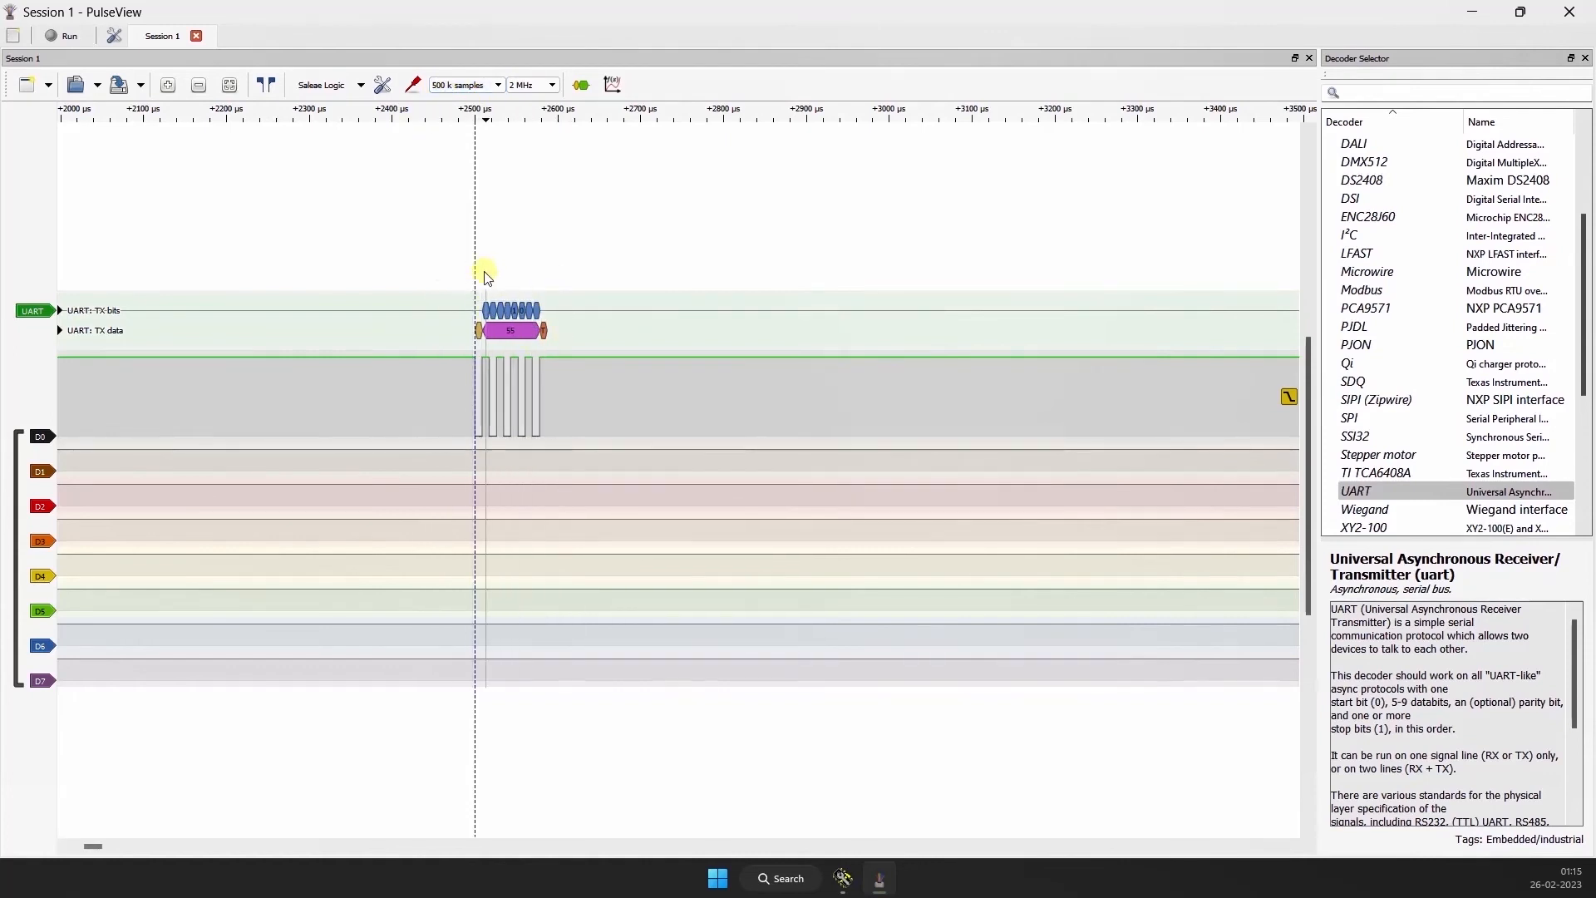
scroll(507, 324, down, 1)
drag(412, 309, 527, 242)
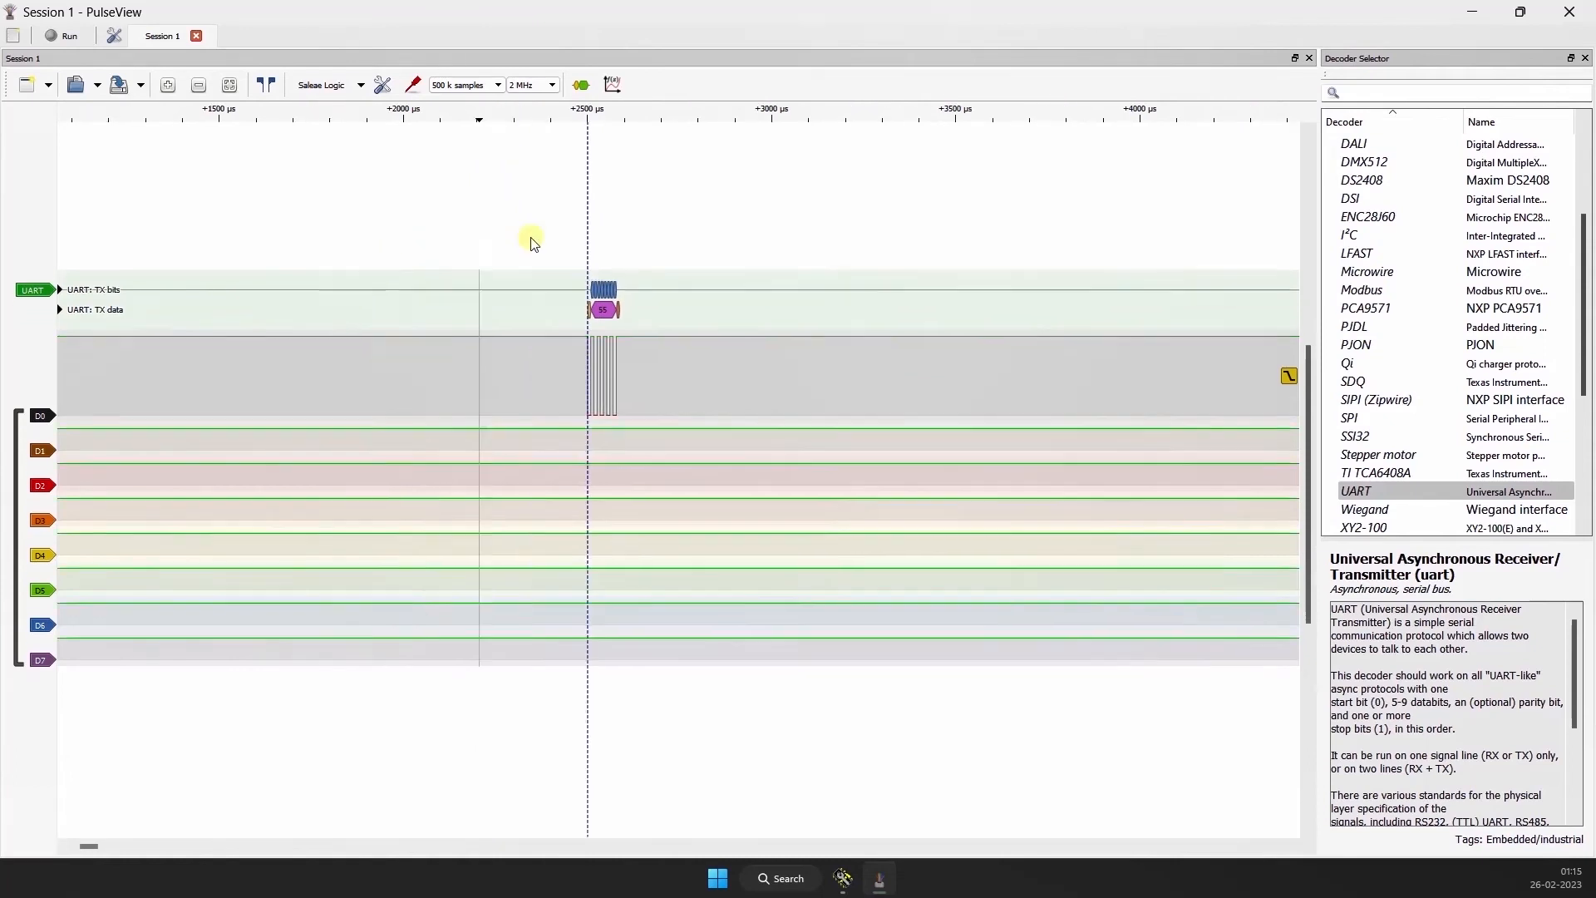
click(383, 84)
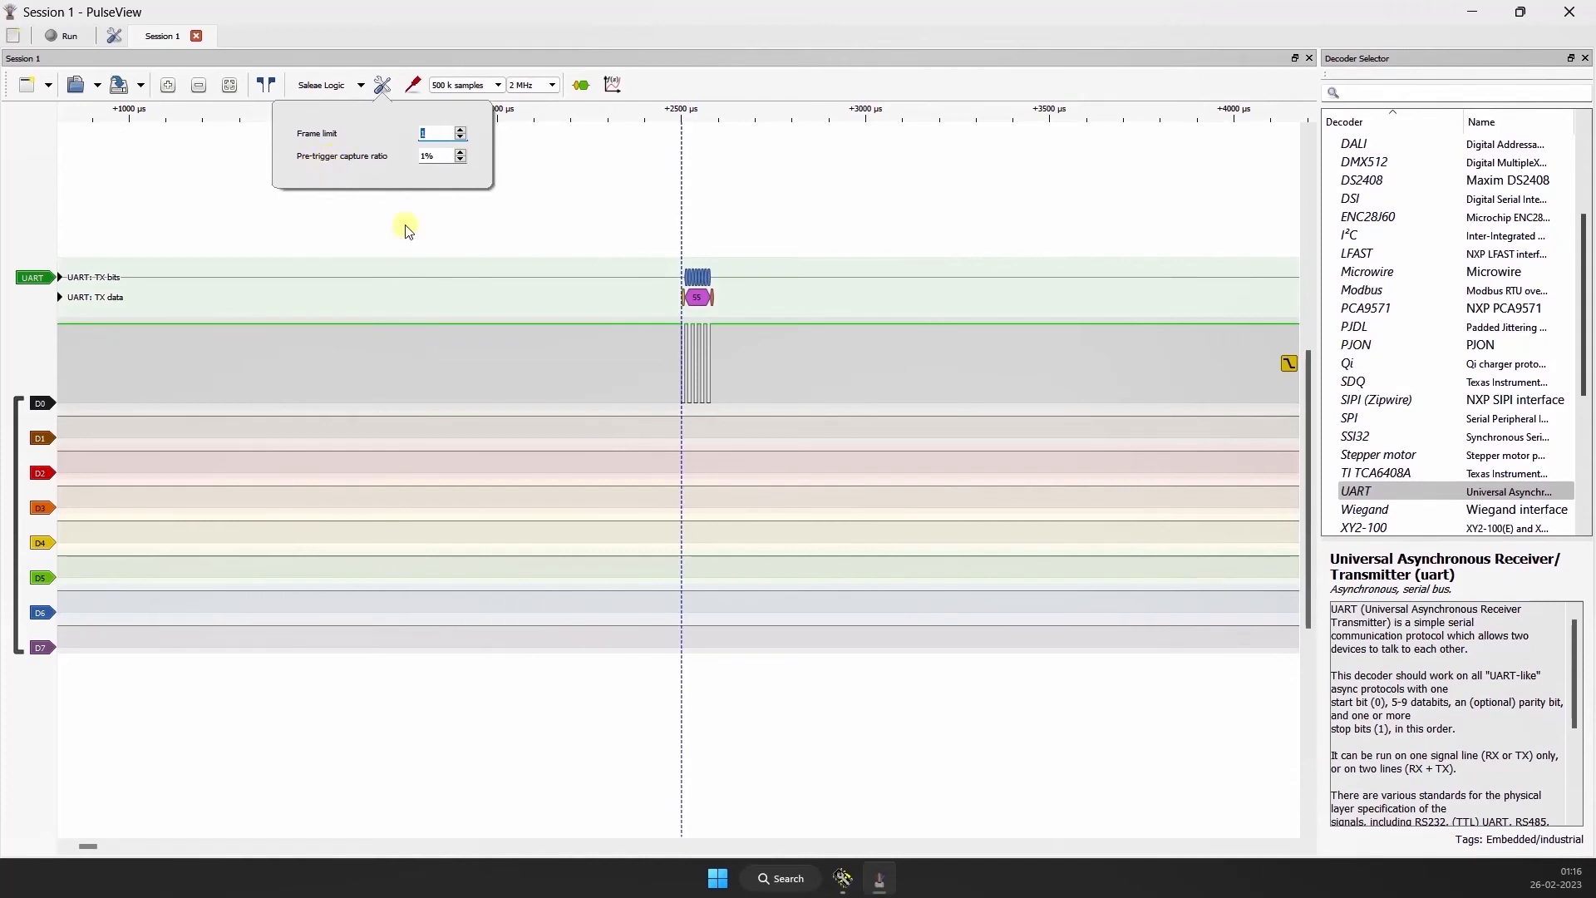
drag(505, 263, 624, 267)
scroll(361, 289, down, 1)
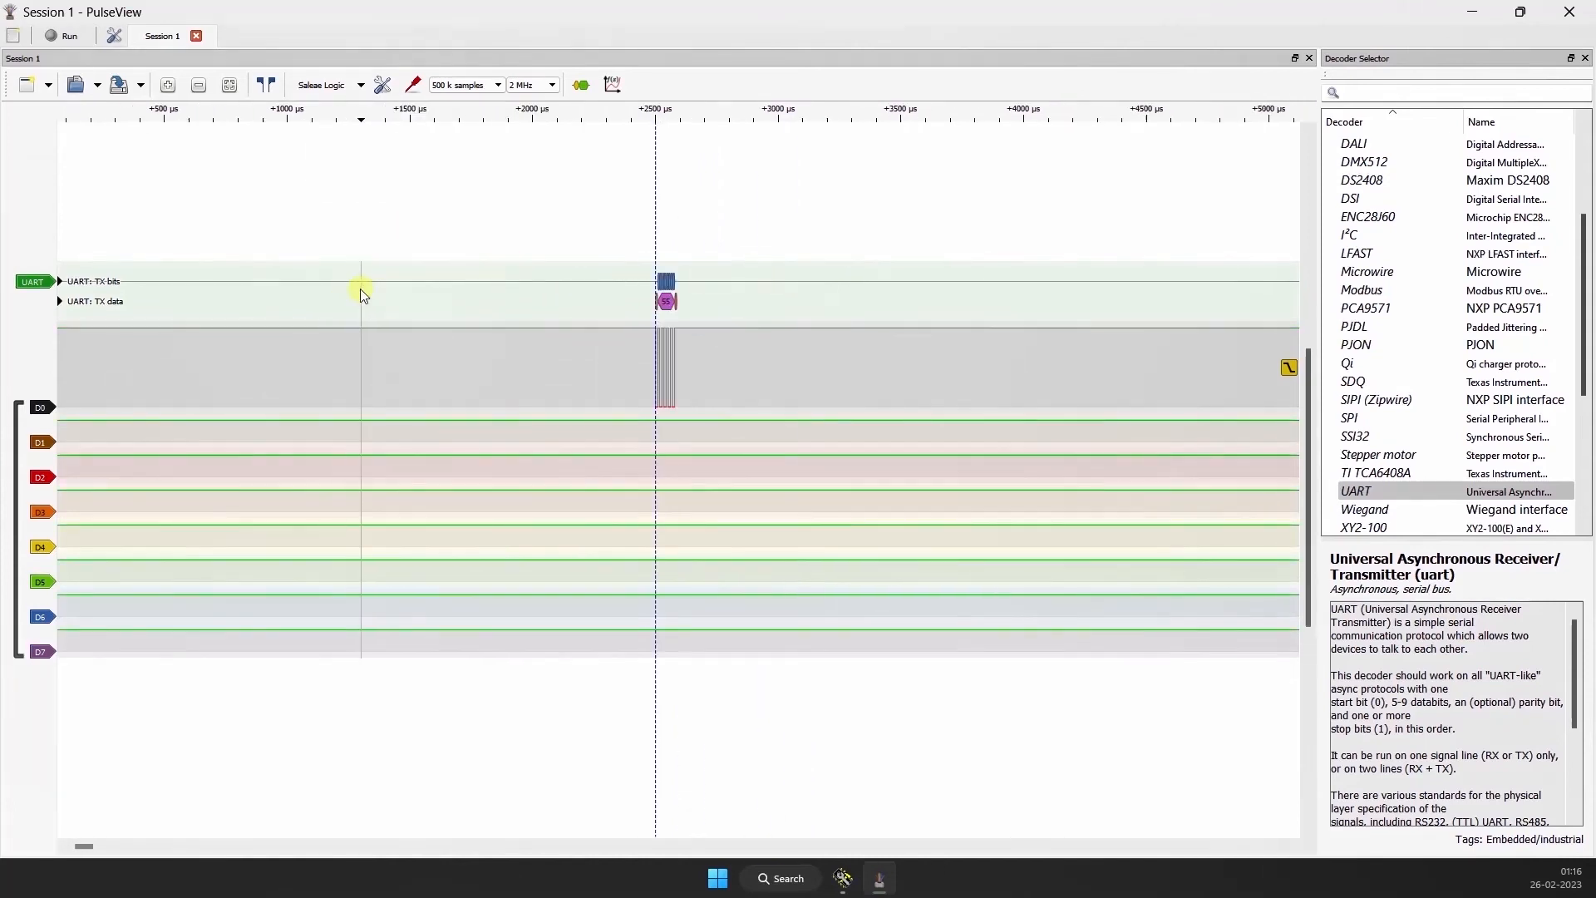
drag(312, 315, 507, 307)
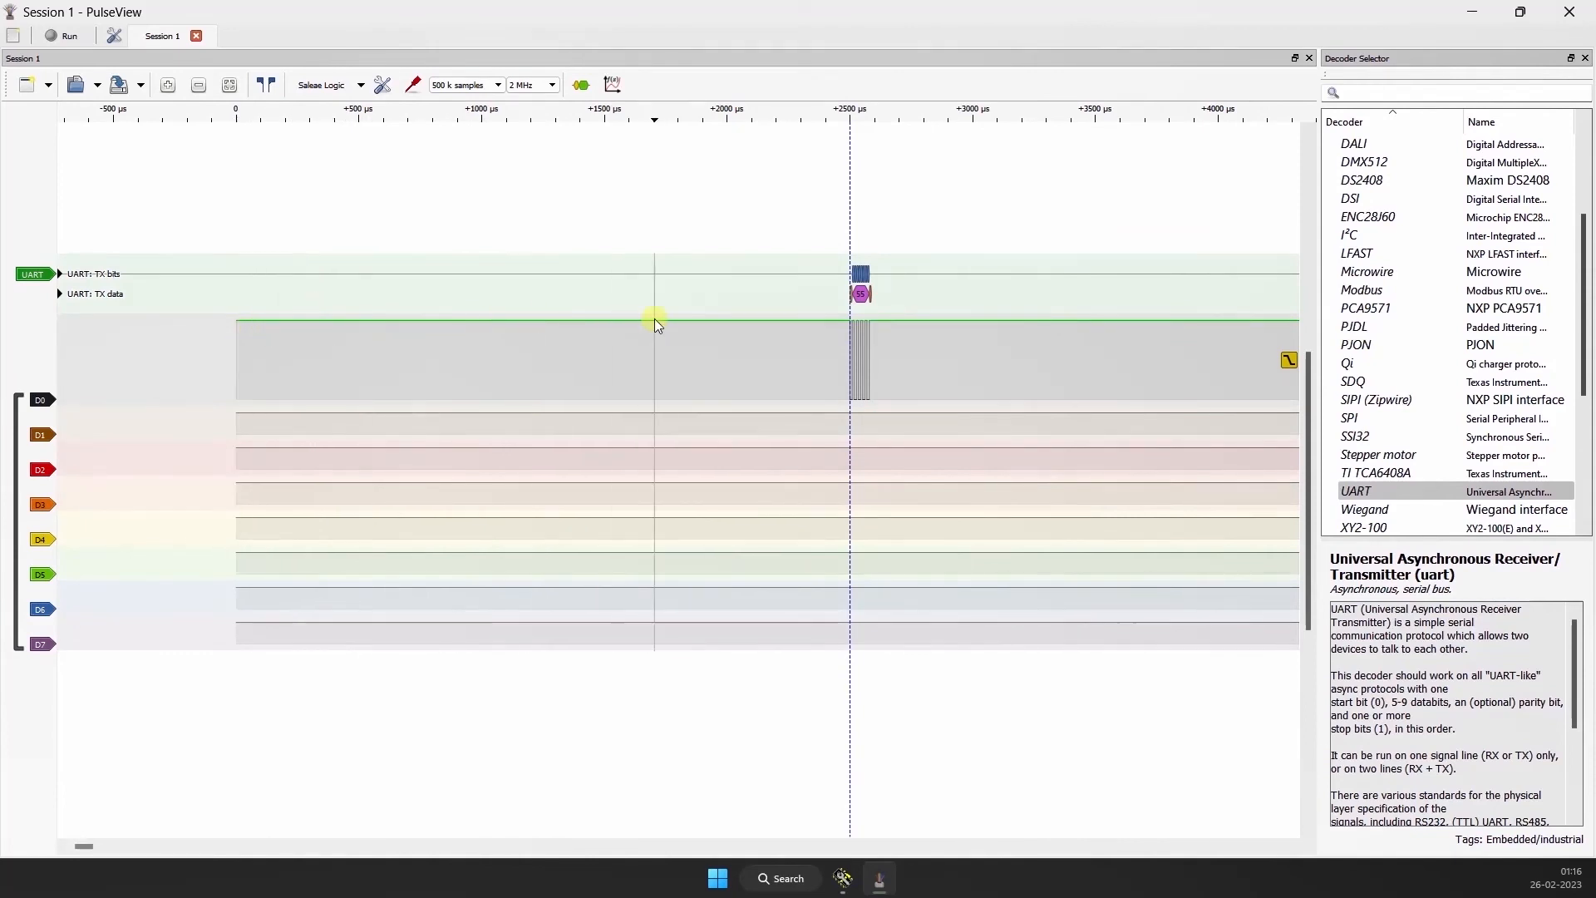
Step: Inspect the UART frame from start bit to stop bit at the falling edge and its place within the whole capture
scroll(840, 320, up, 5)
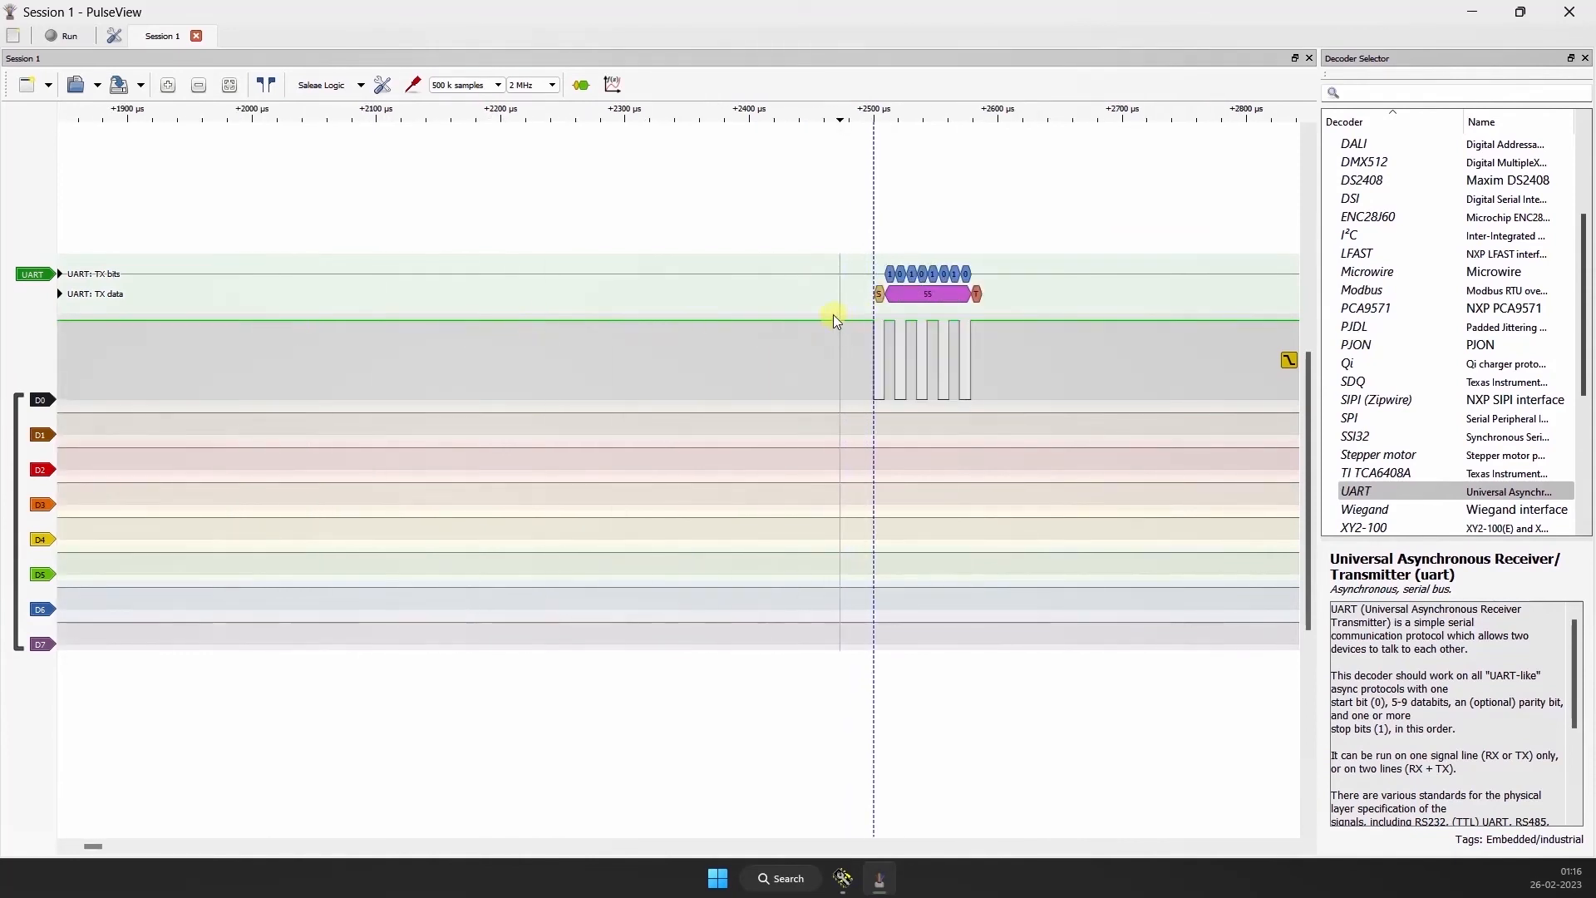
drag(765, 240, 521, 251)
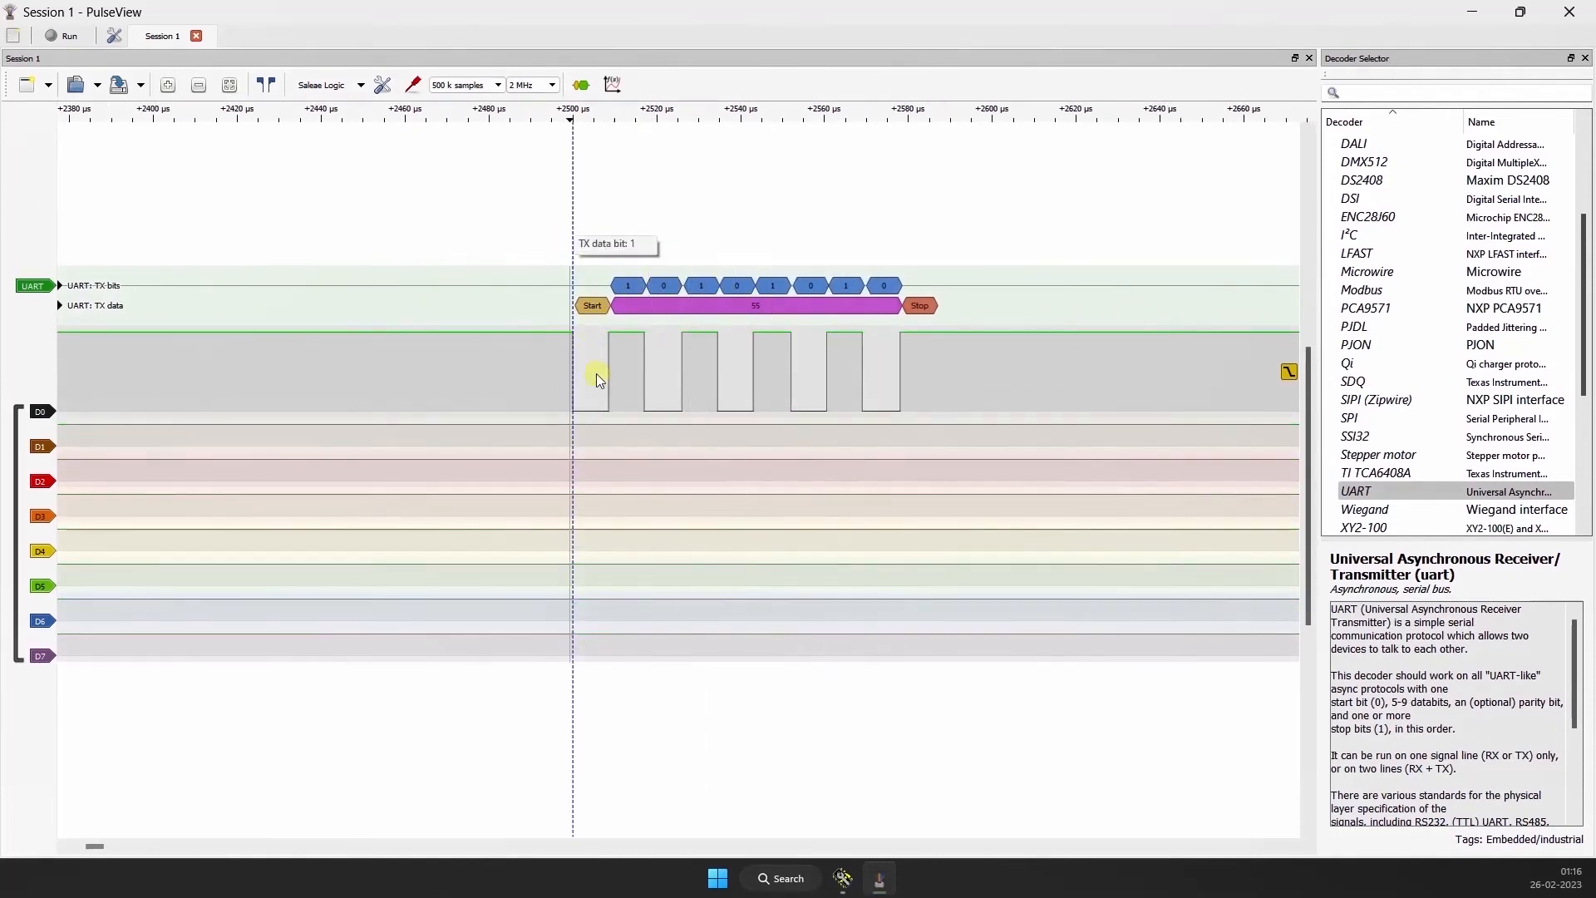
scroll(334, 324, down, 4)
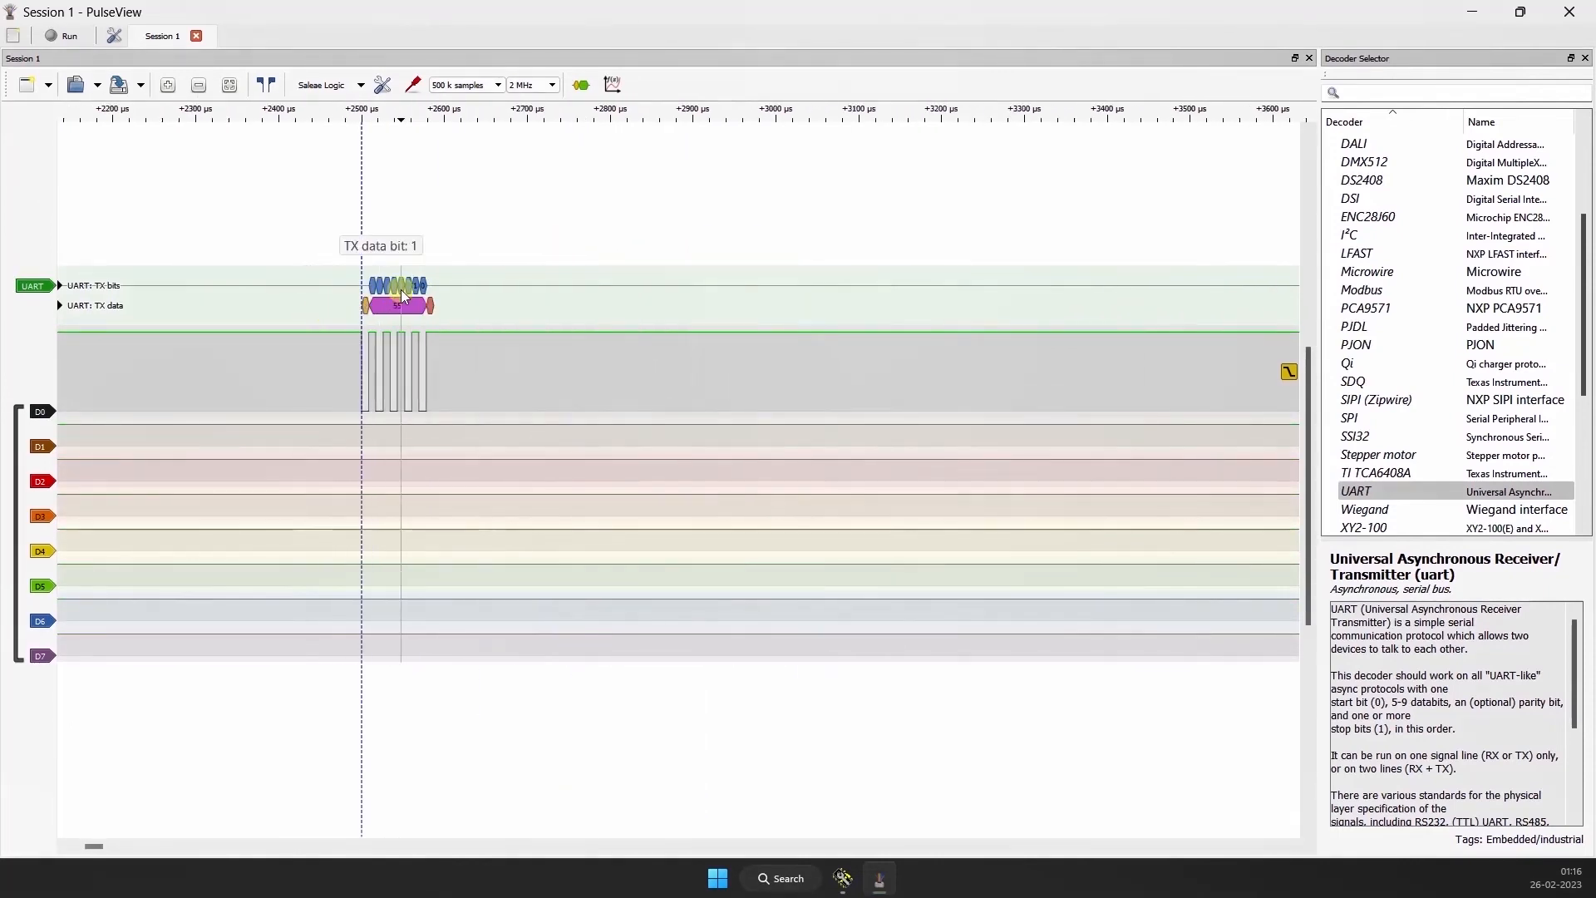
scroll(399, 283, down, 8)
drag(677, 203, 599, 194)
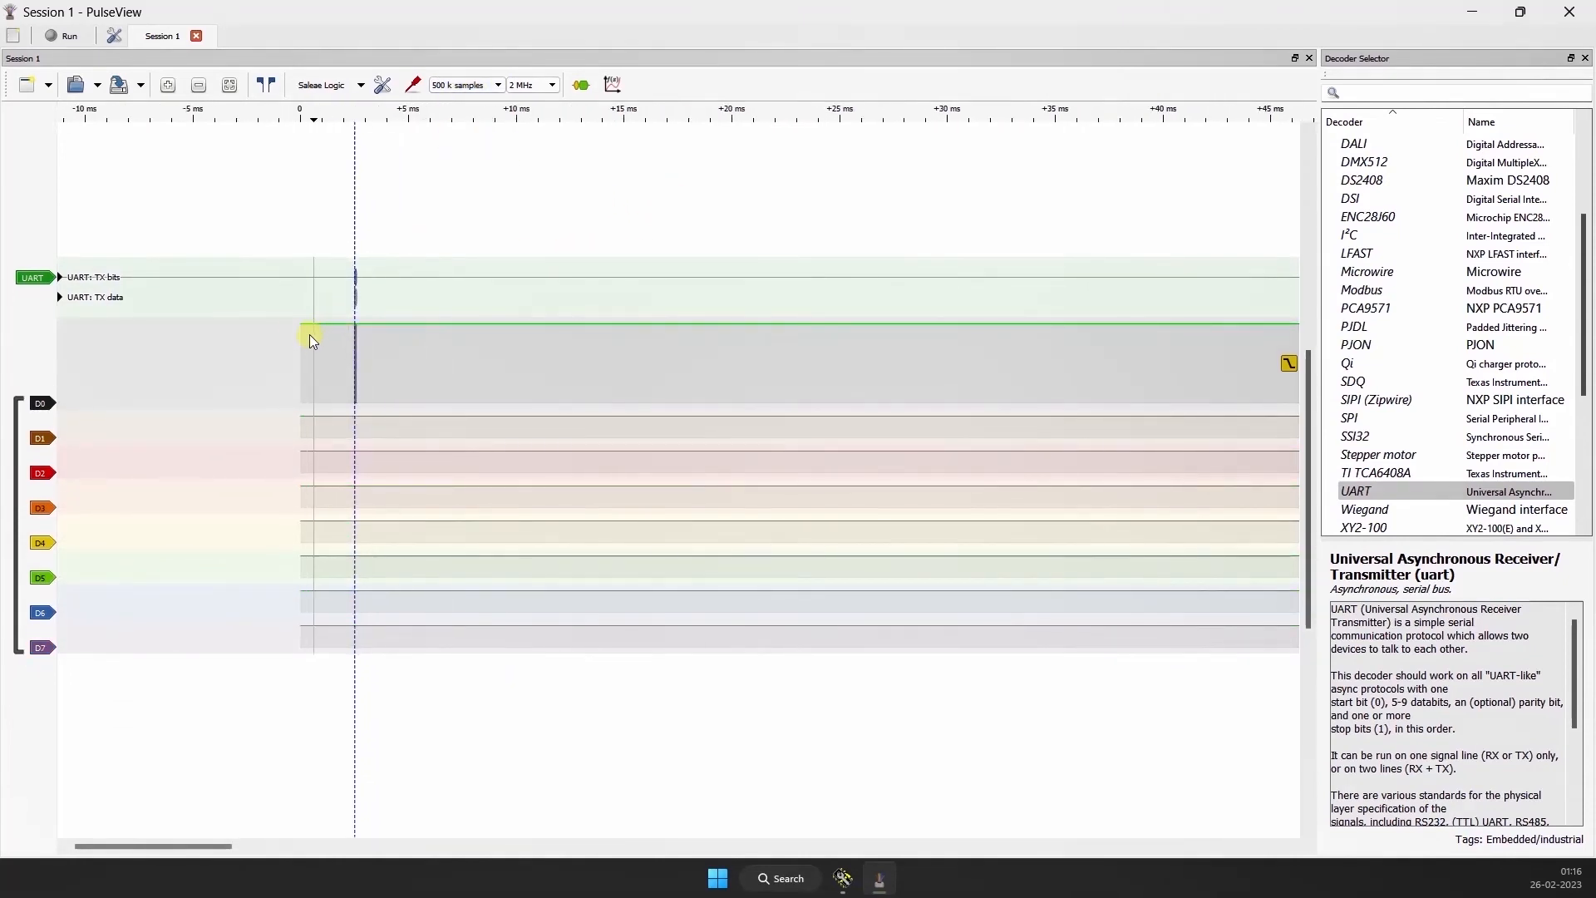
scroll(301, 358, up, 3)
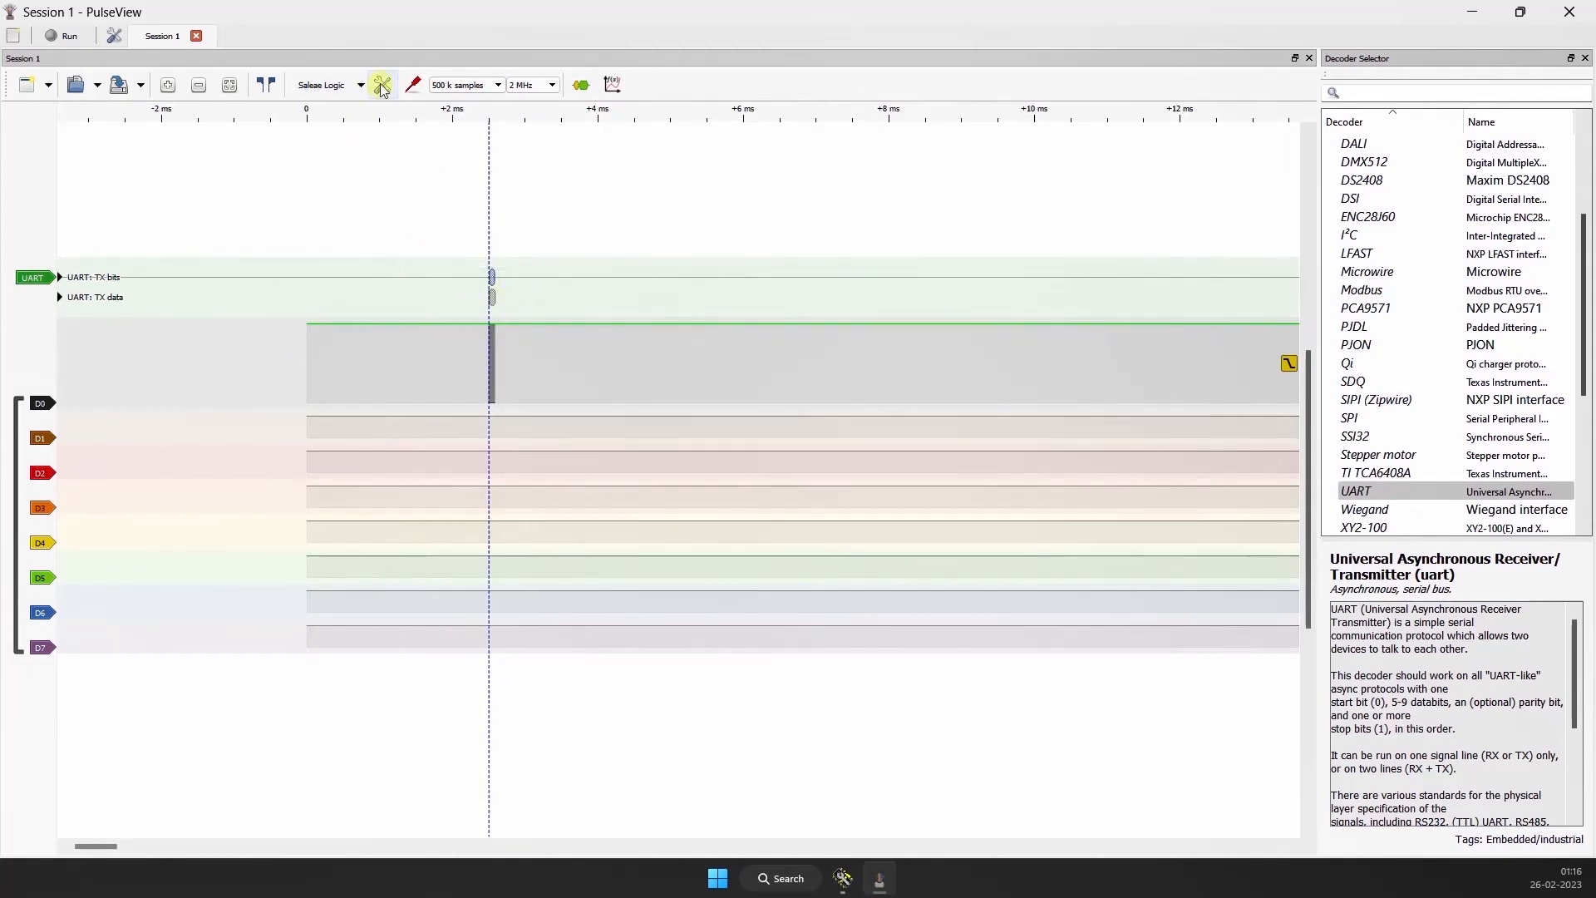
scroll(665, 337, up, 7)
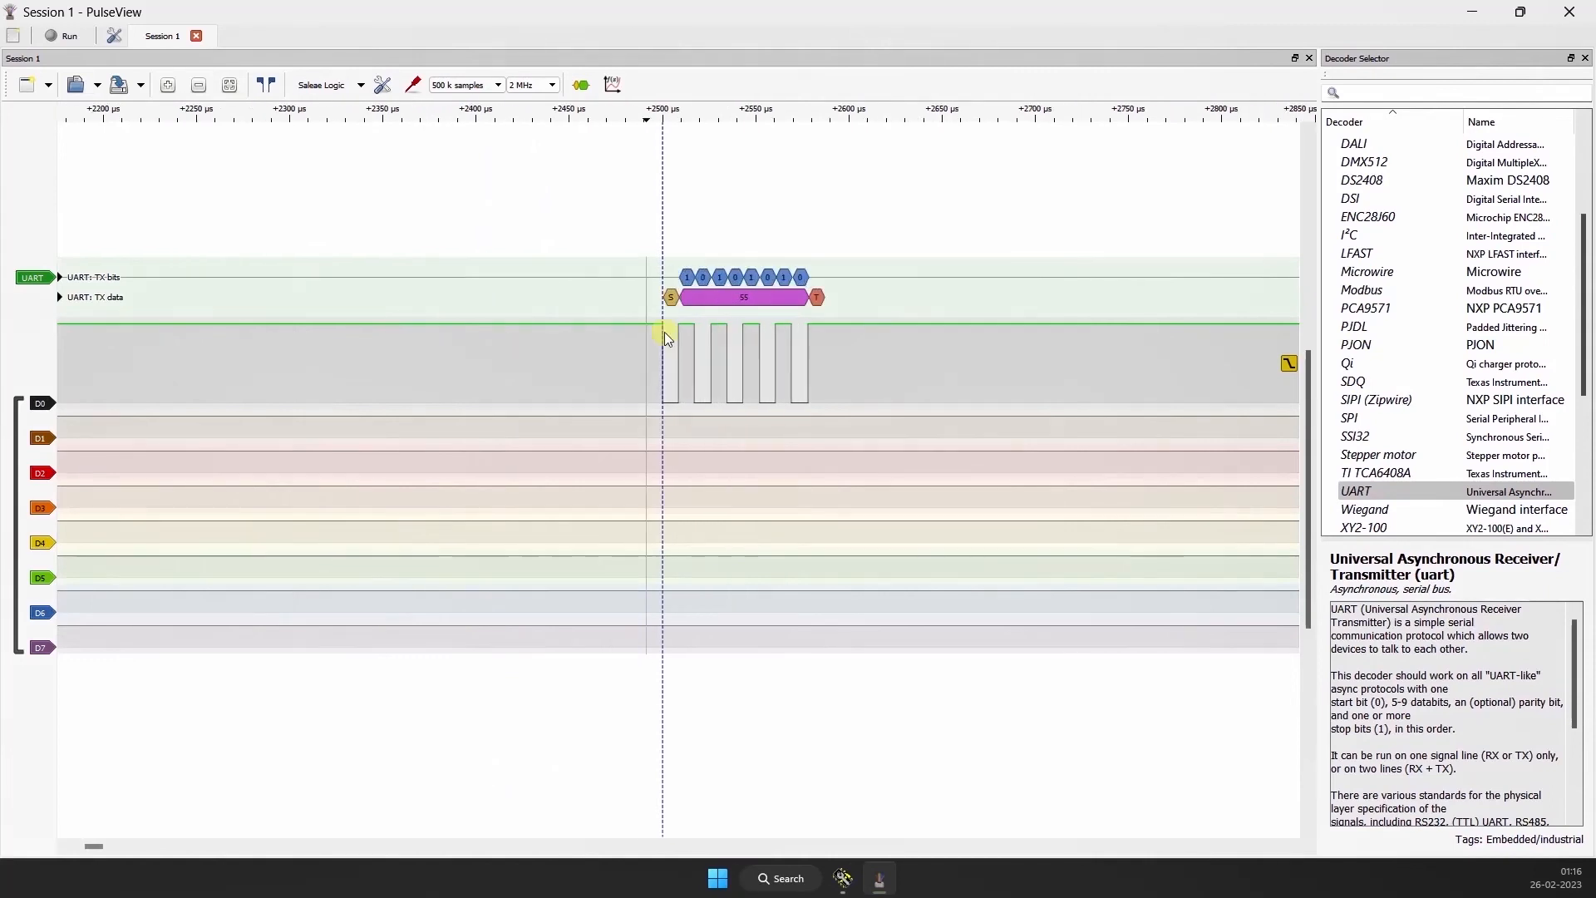
scroll(216, 366, down, 4)
drag(178, 306, 345, 315)
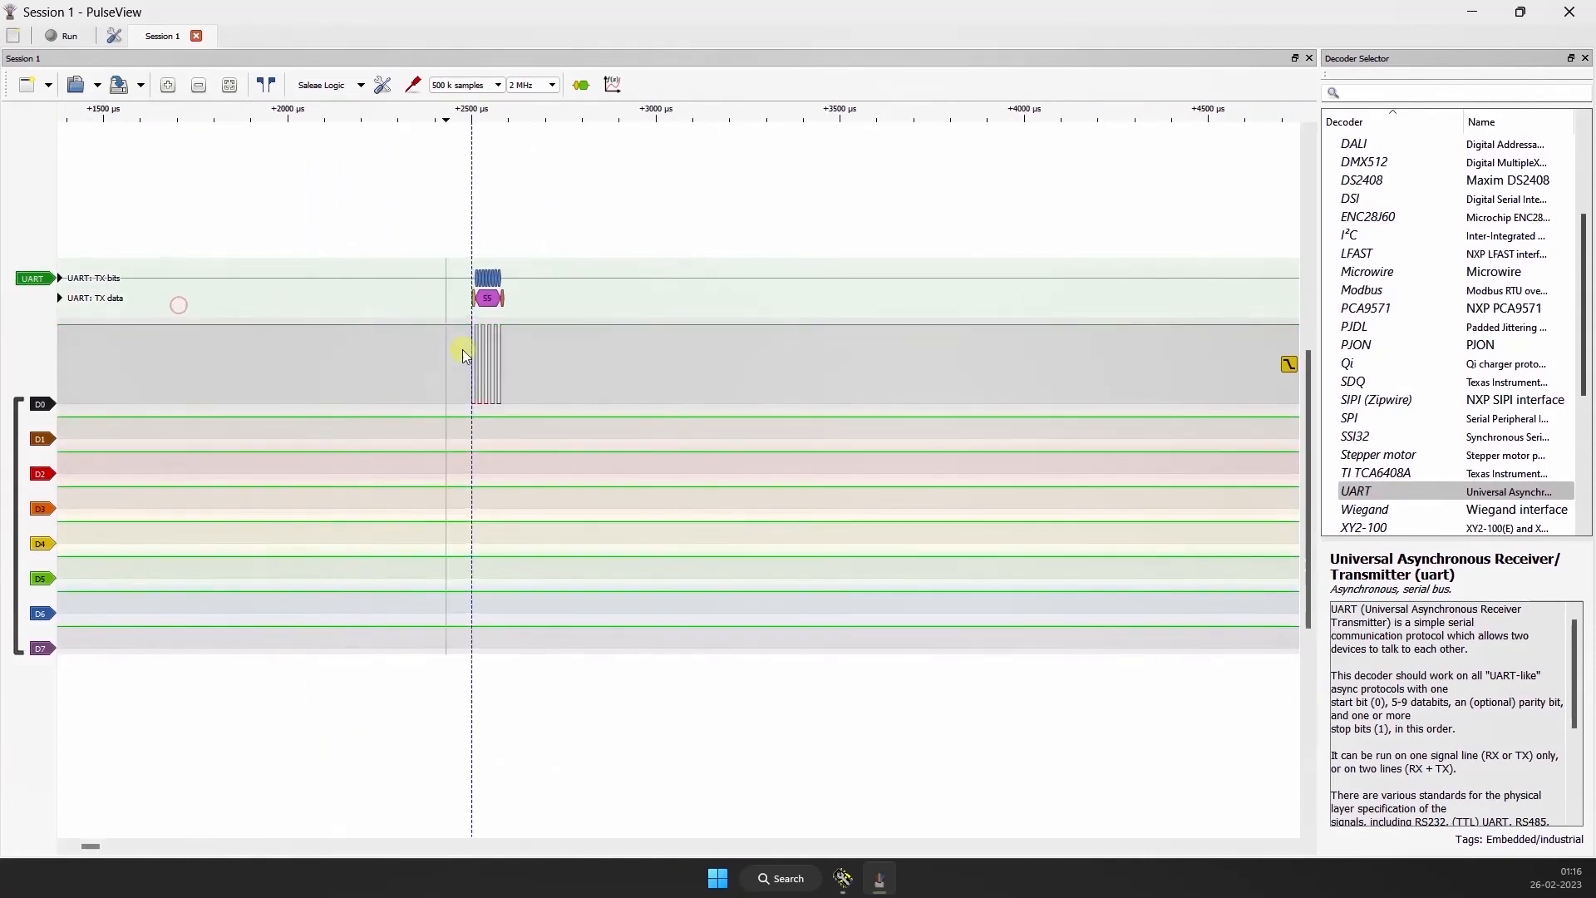
scroll(463, 356, up, 10)
scroll(407, 341, down, 4)
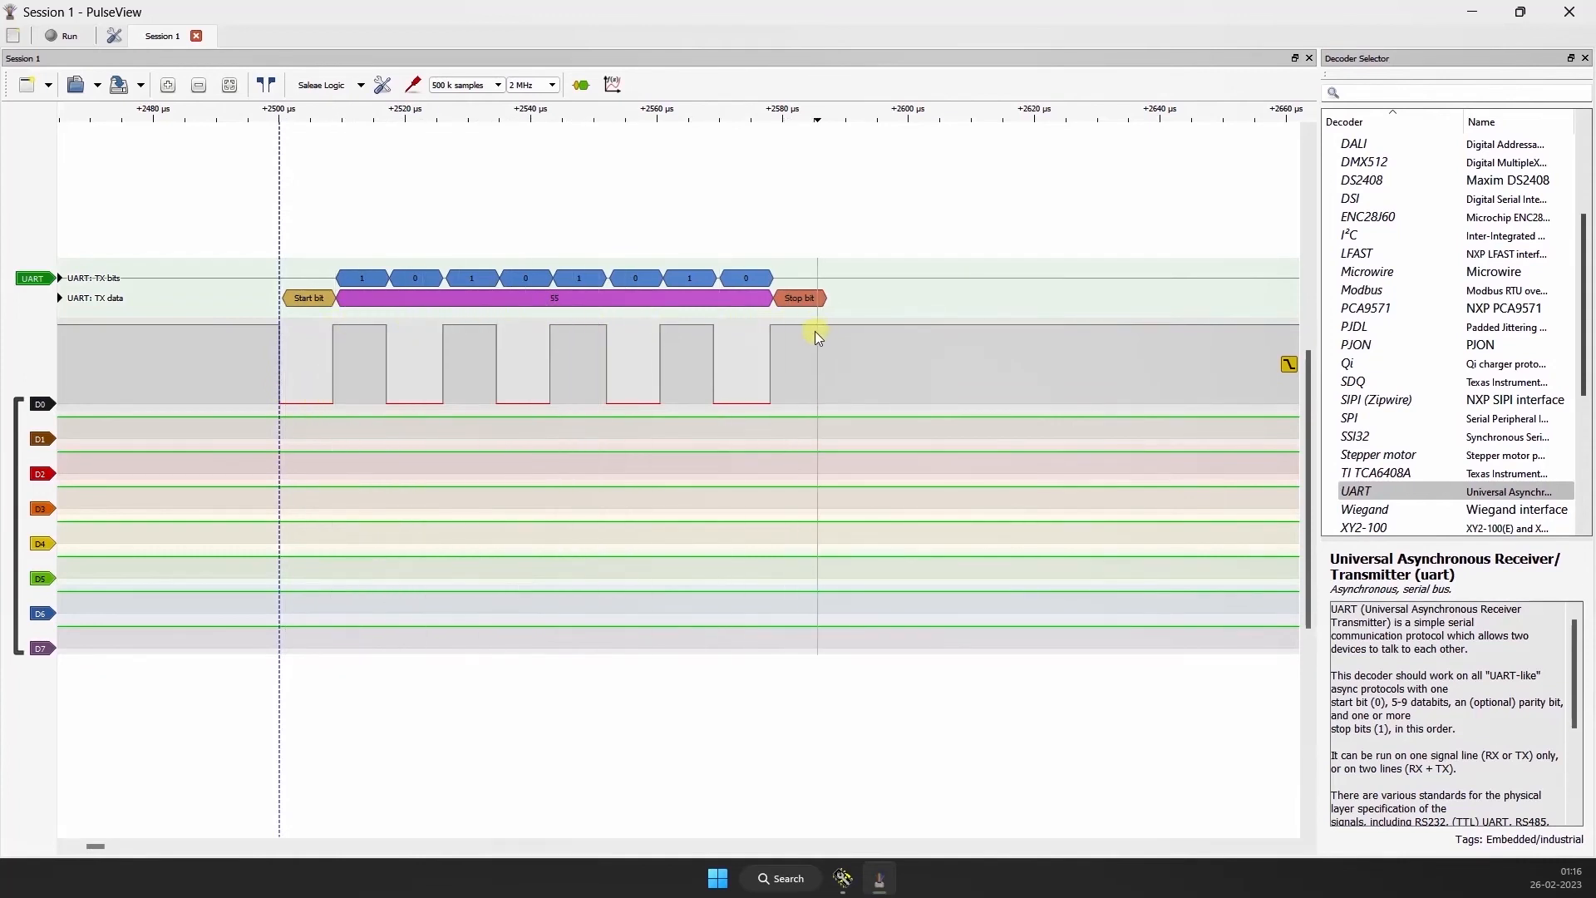
scroll(480, 320, down, 1)
drag(298, 275, 593, 291)
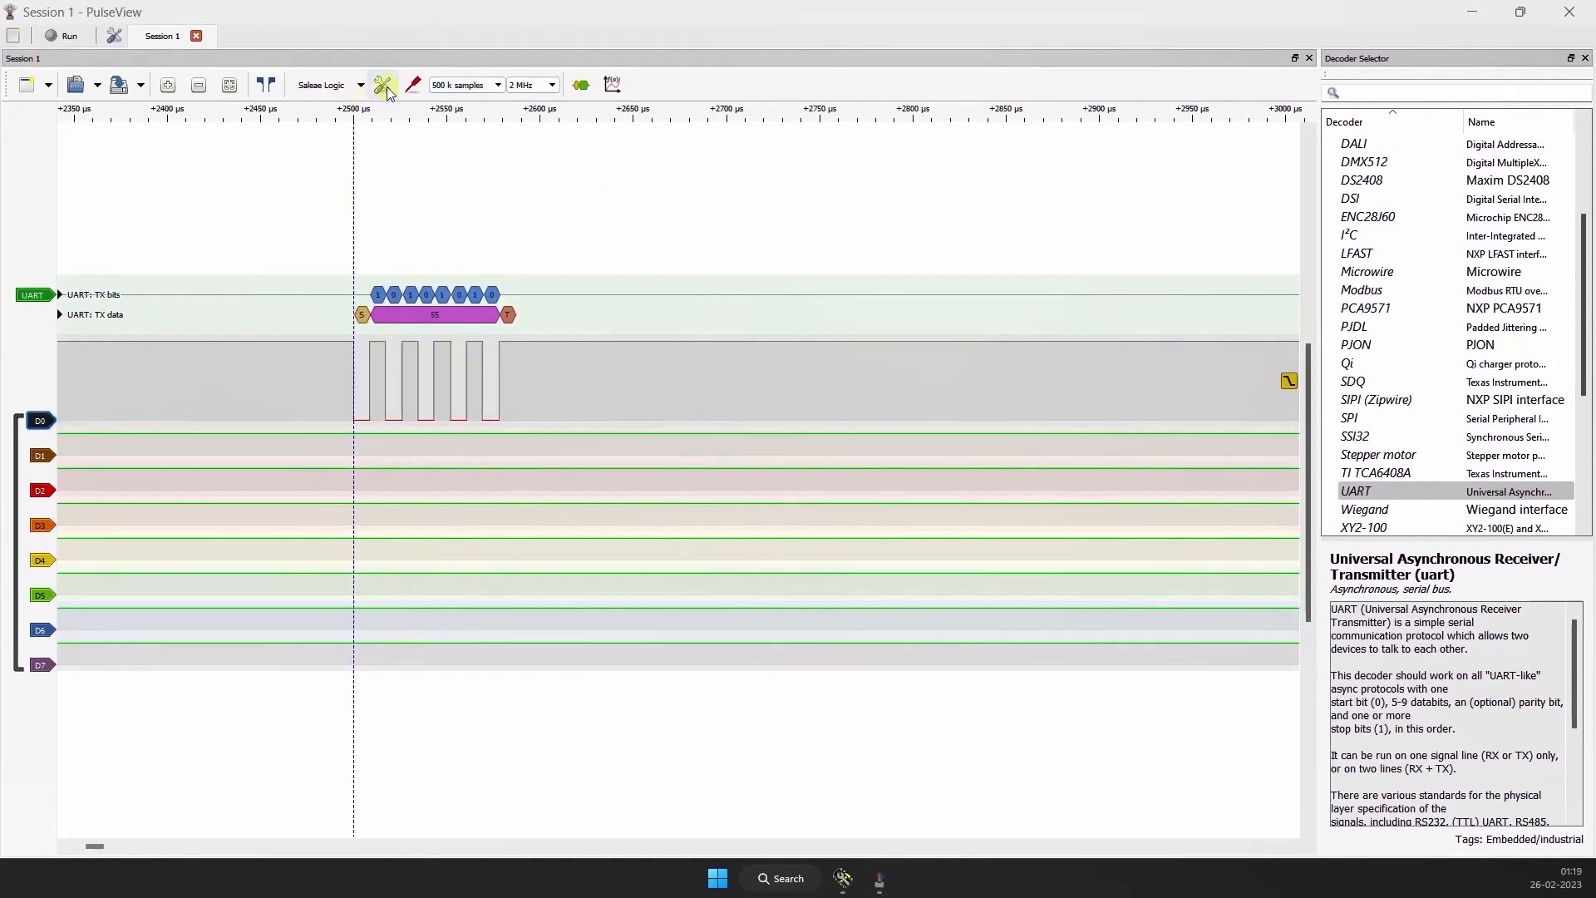
Step: Set the frame limit to 3 in the device options
click(385, 86)
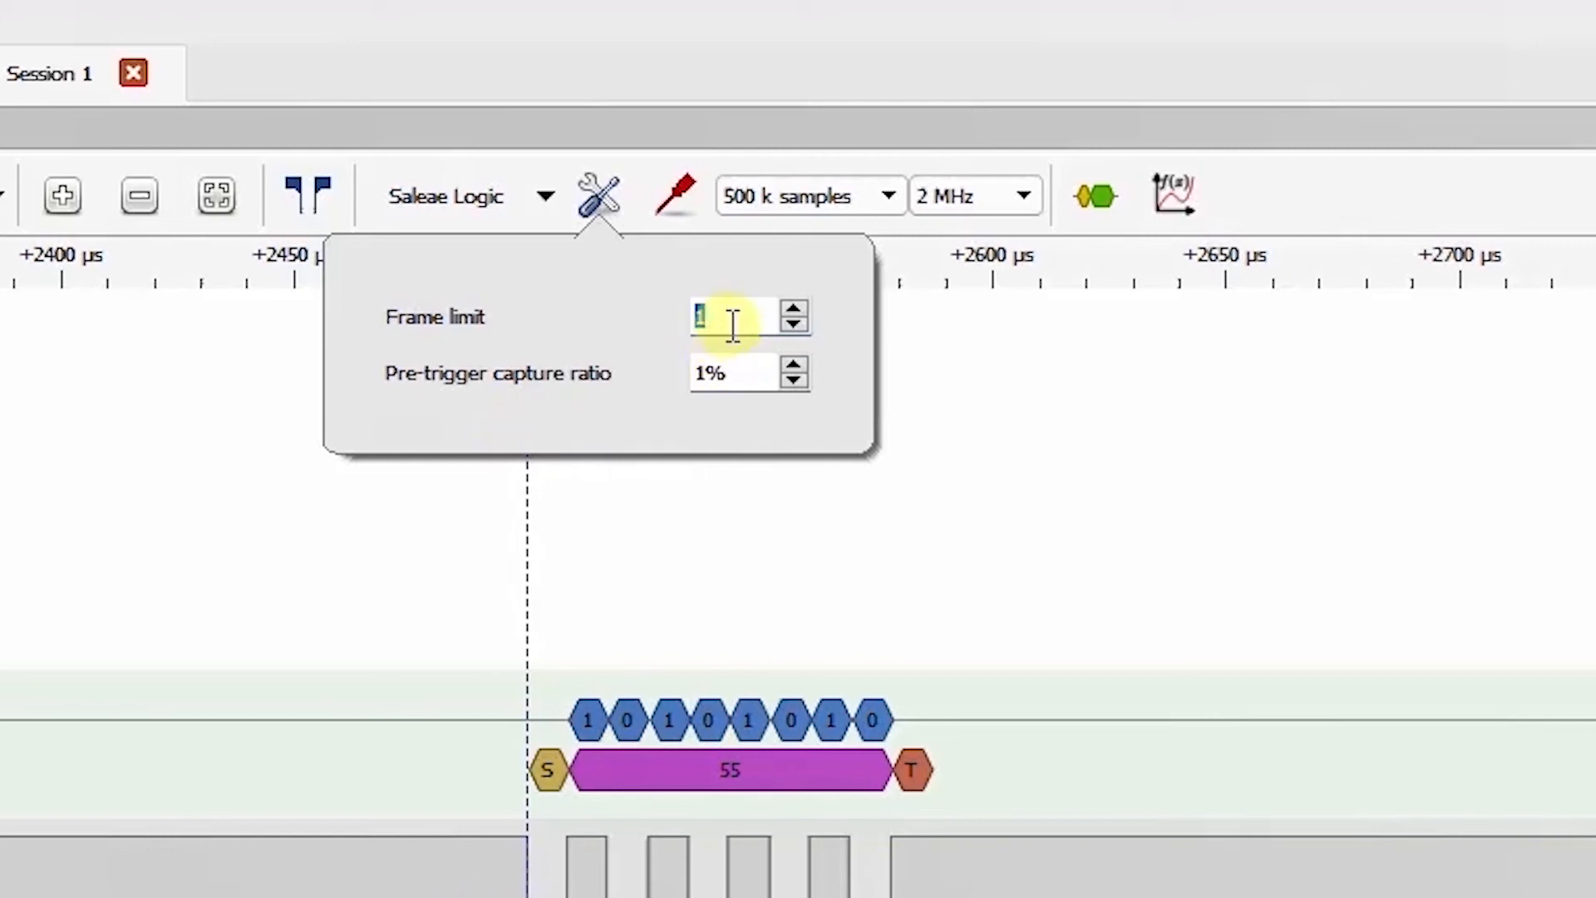
text(3)
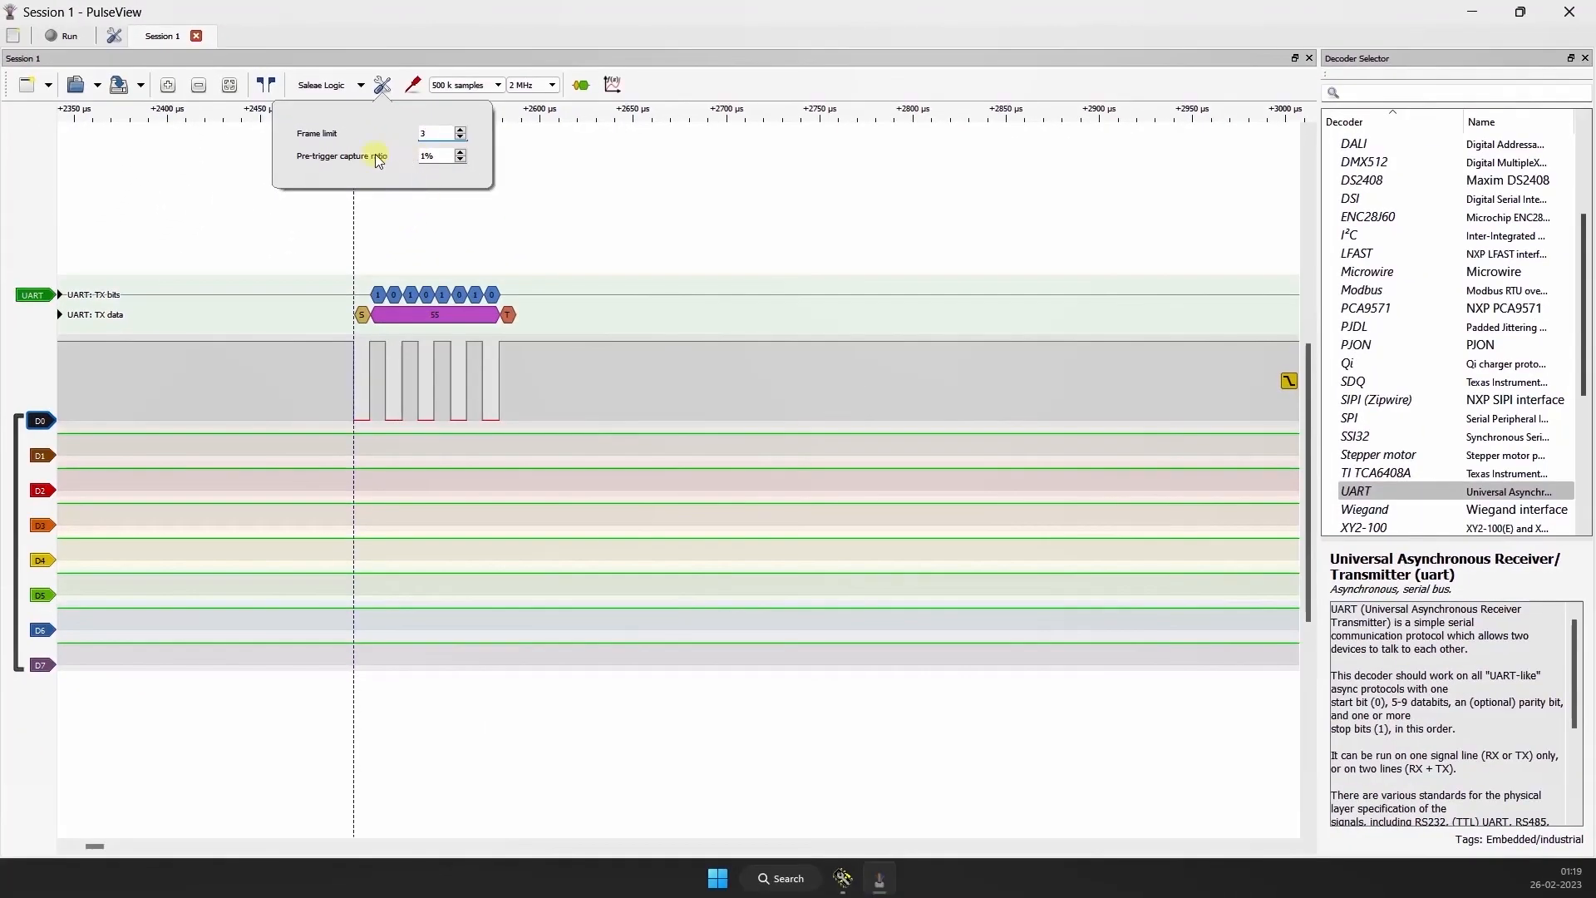
click(541, 185)
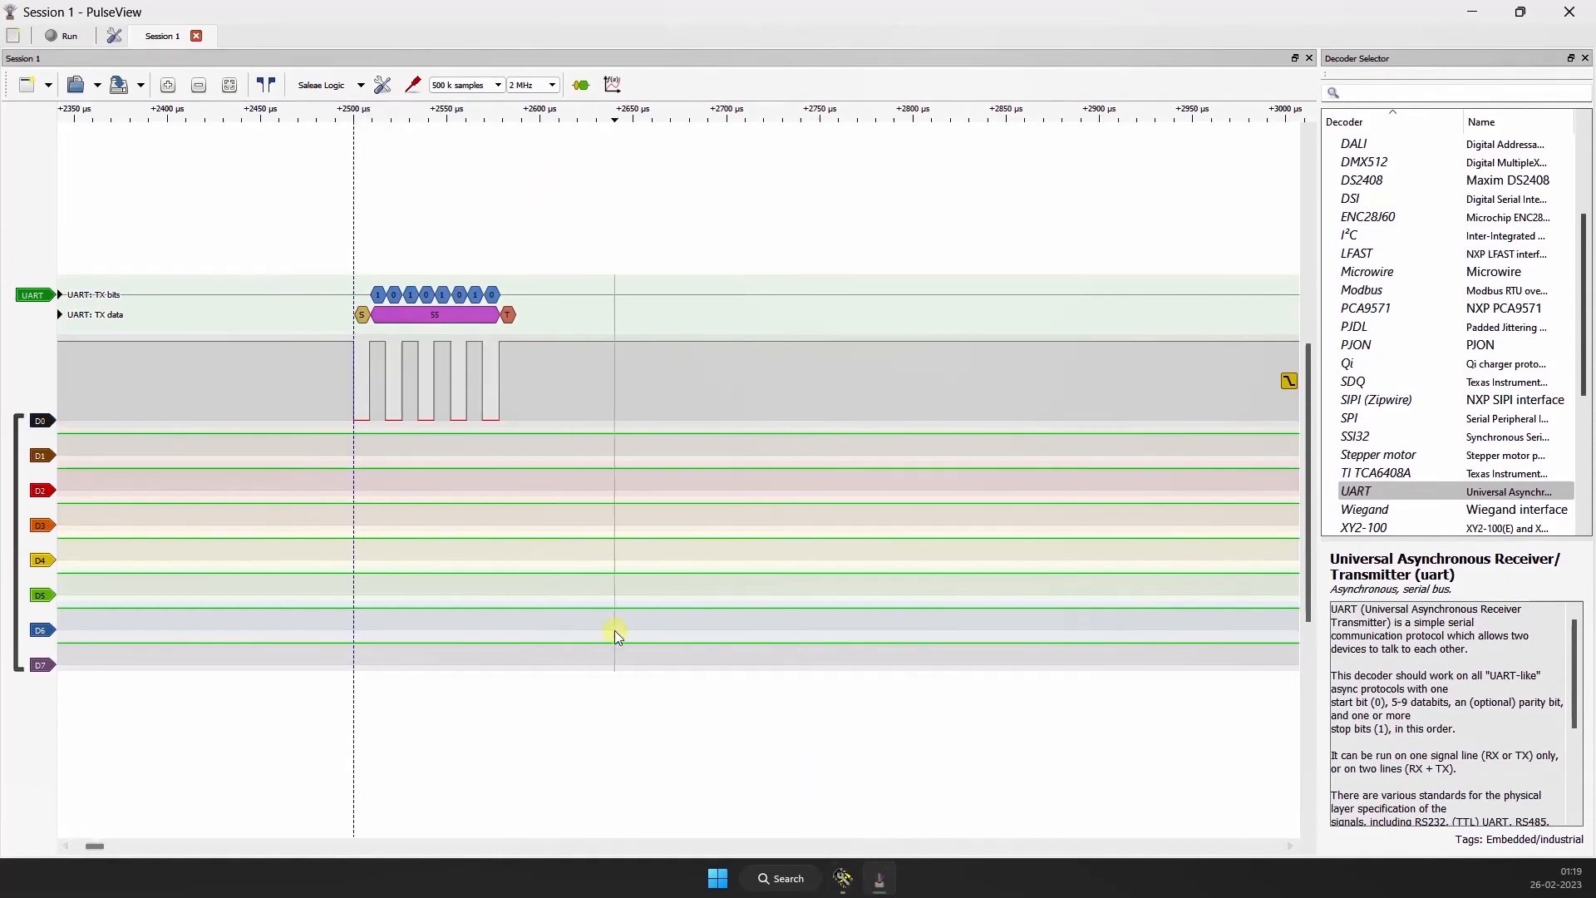
Step: Start a new capture with the falling-edge trigger on D0 and switch to Hercules
click(69, 38)
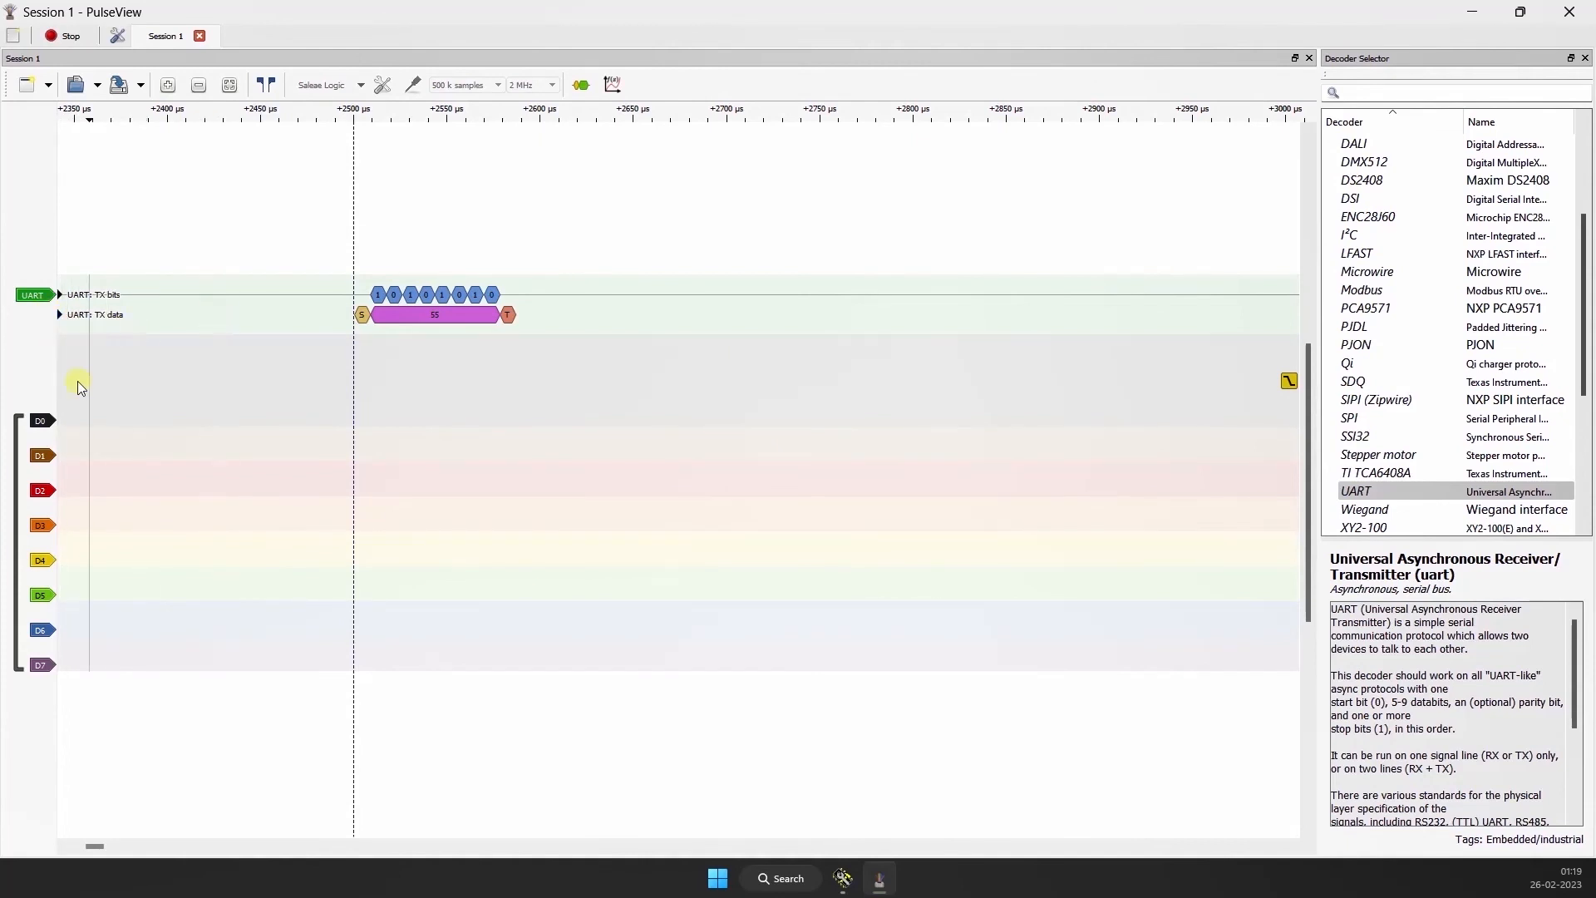
click(47, 425)
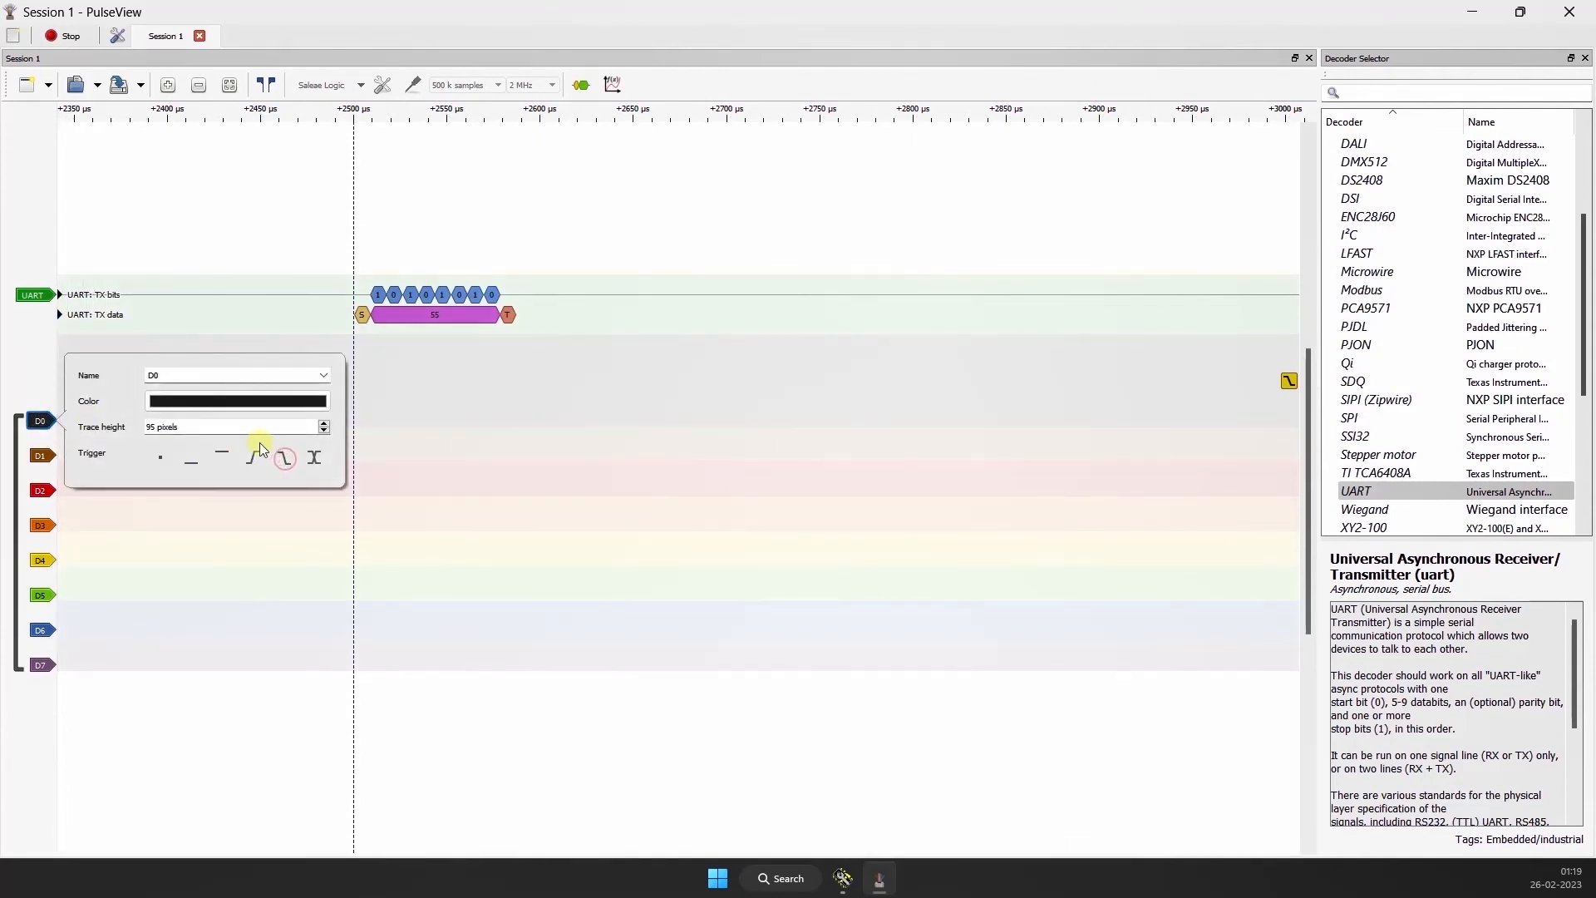
click(842, 877)
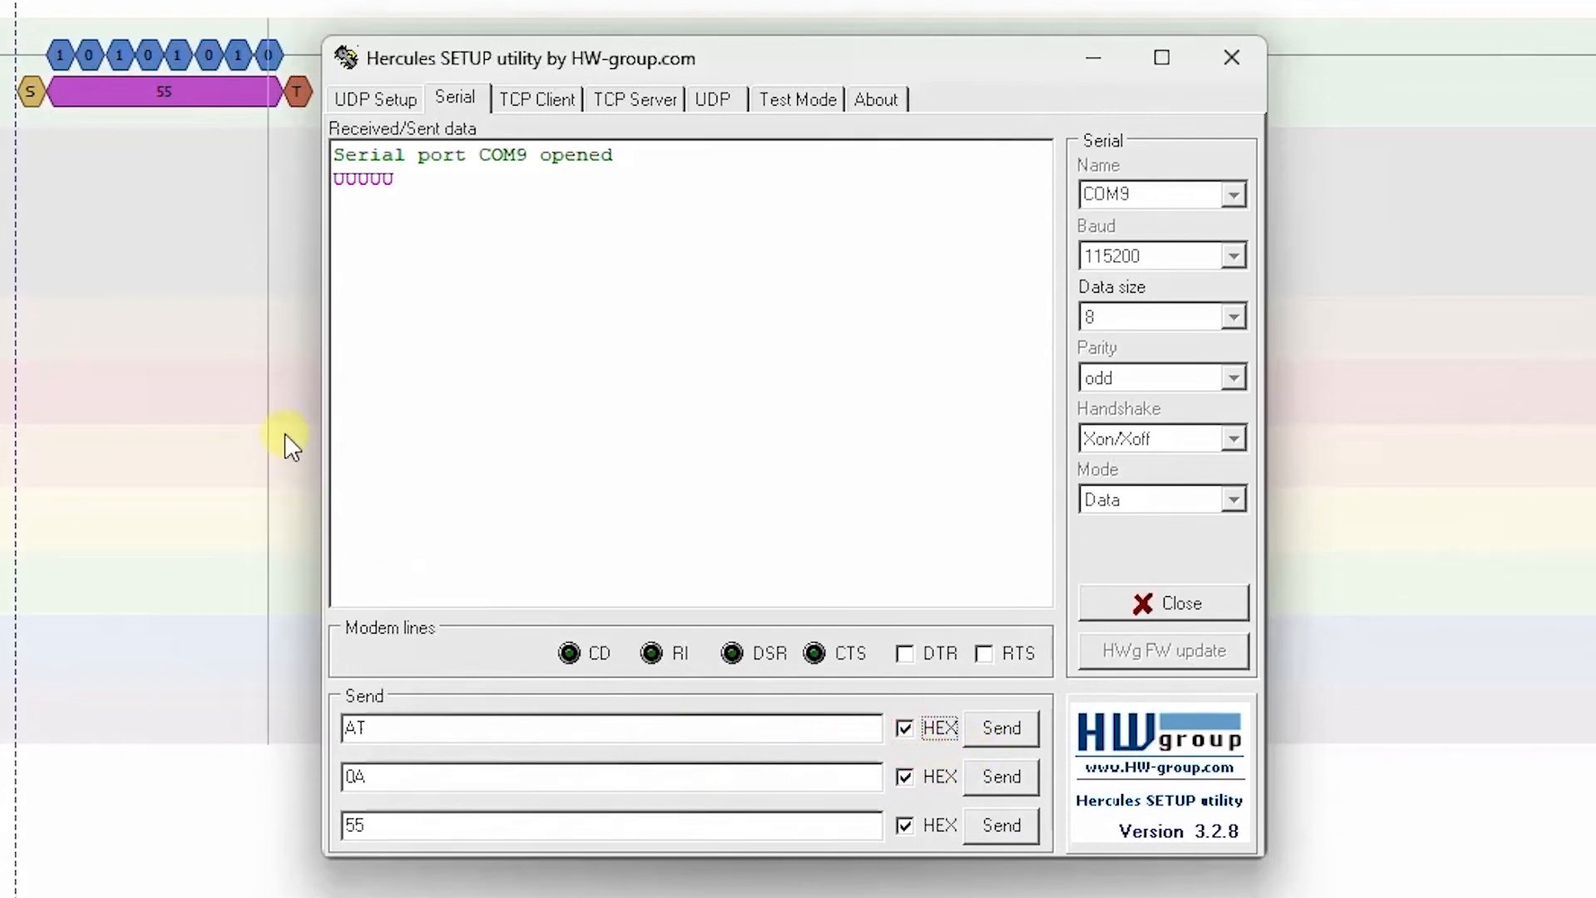
Step: Try to send AT as hexadecimal data from the first send row, then toggle the HEX format of the send rows
click(998, 729)
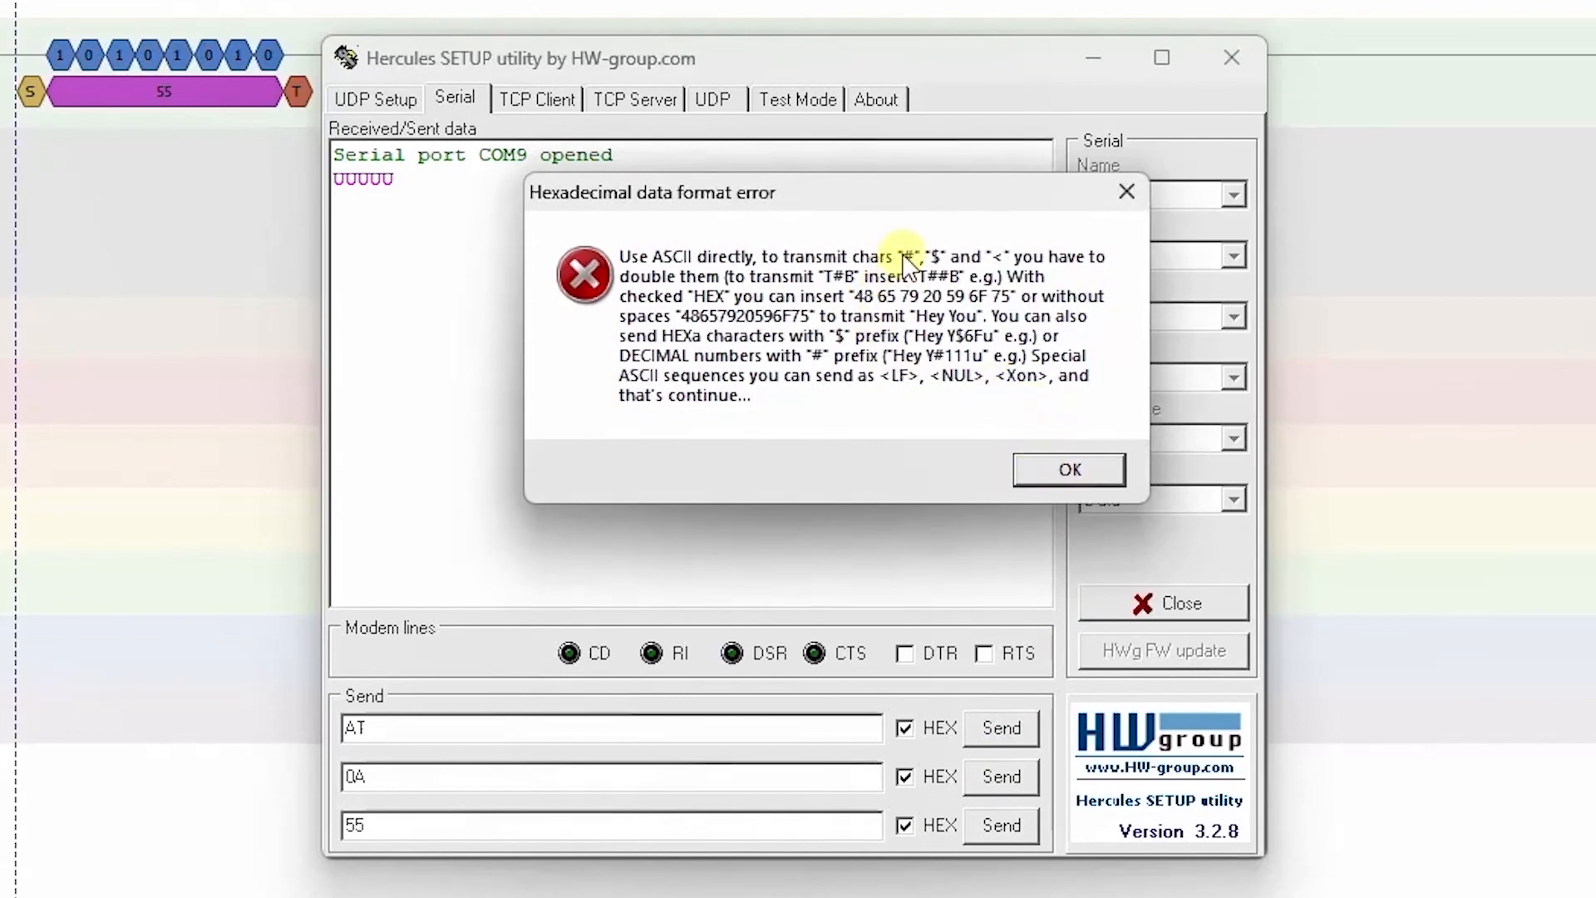
click(1056, 471)
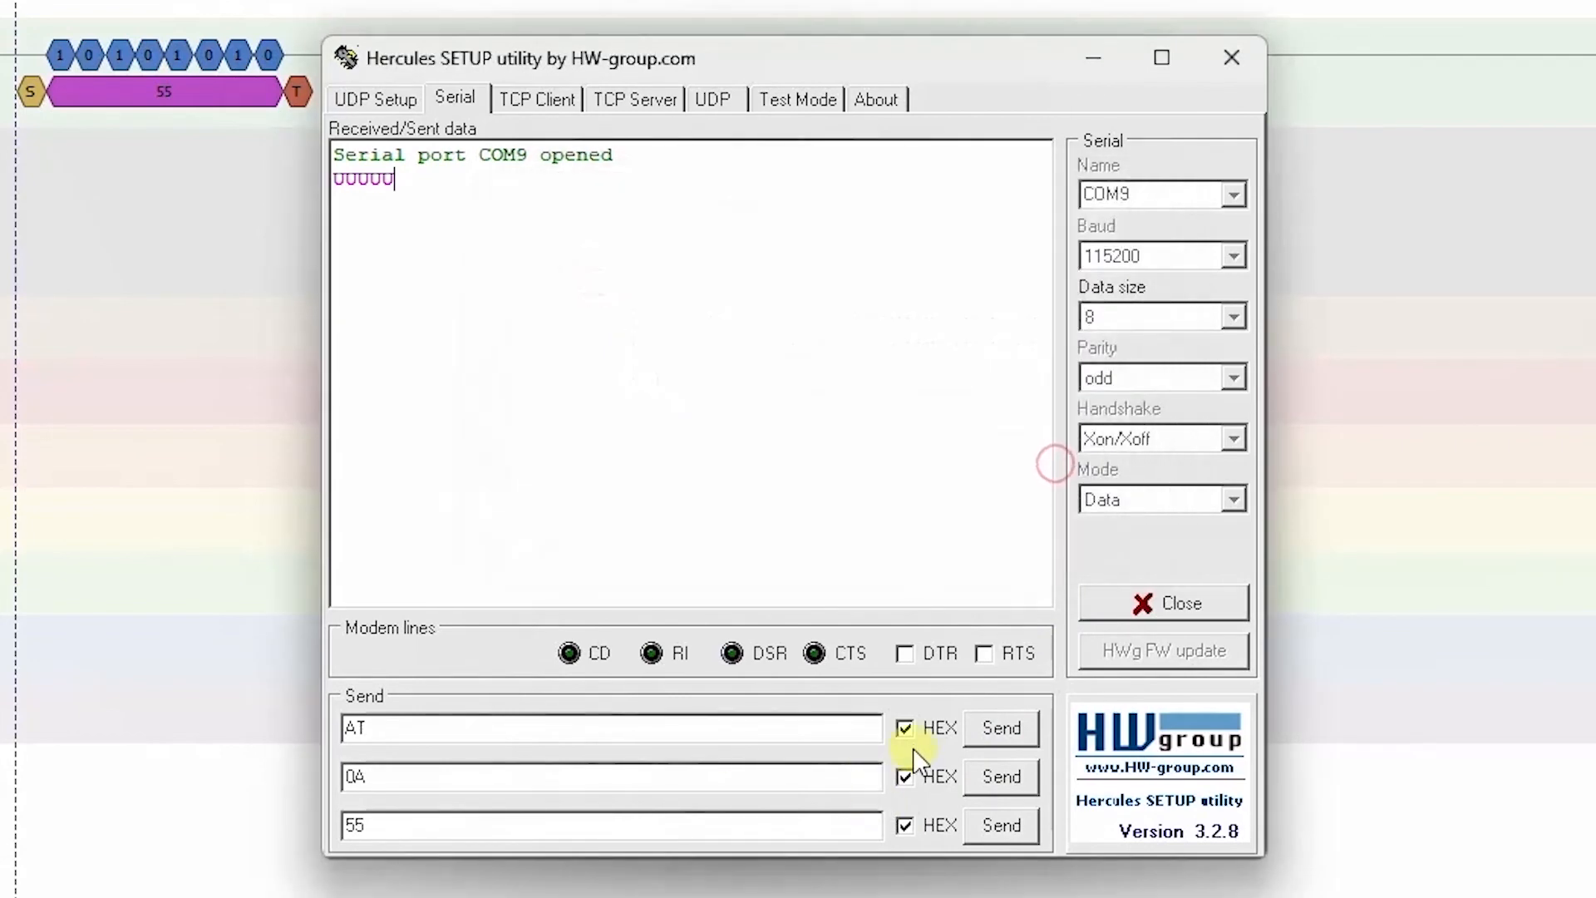
click(905, 729)
click(904, 776)
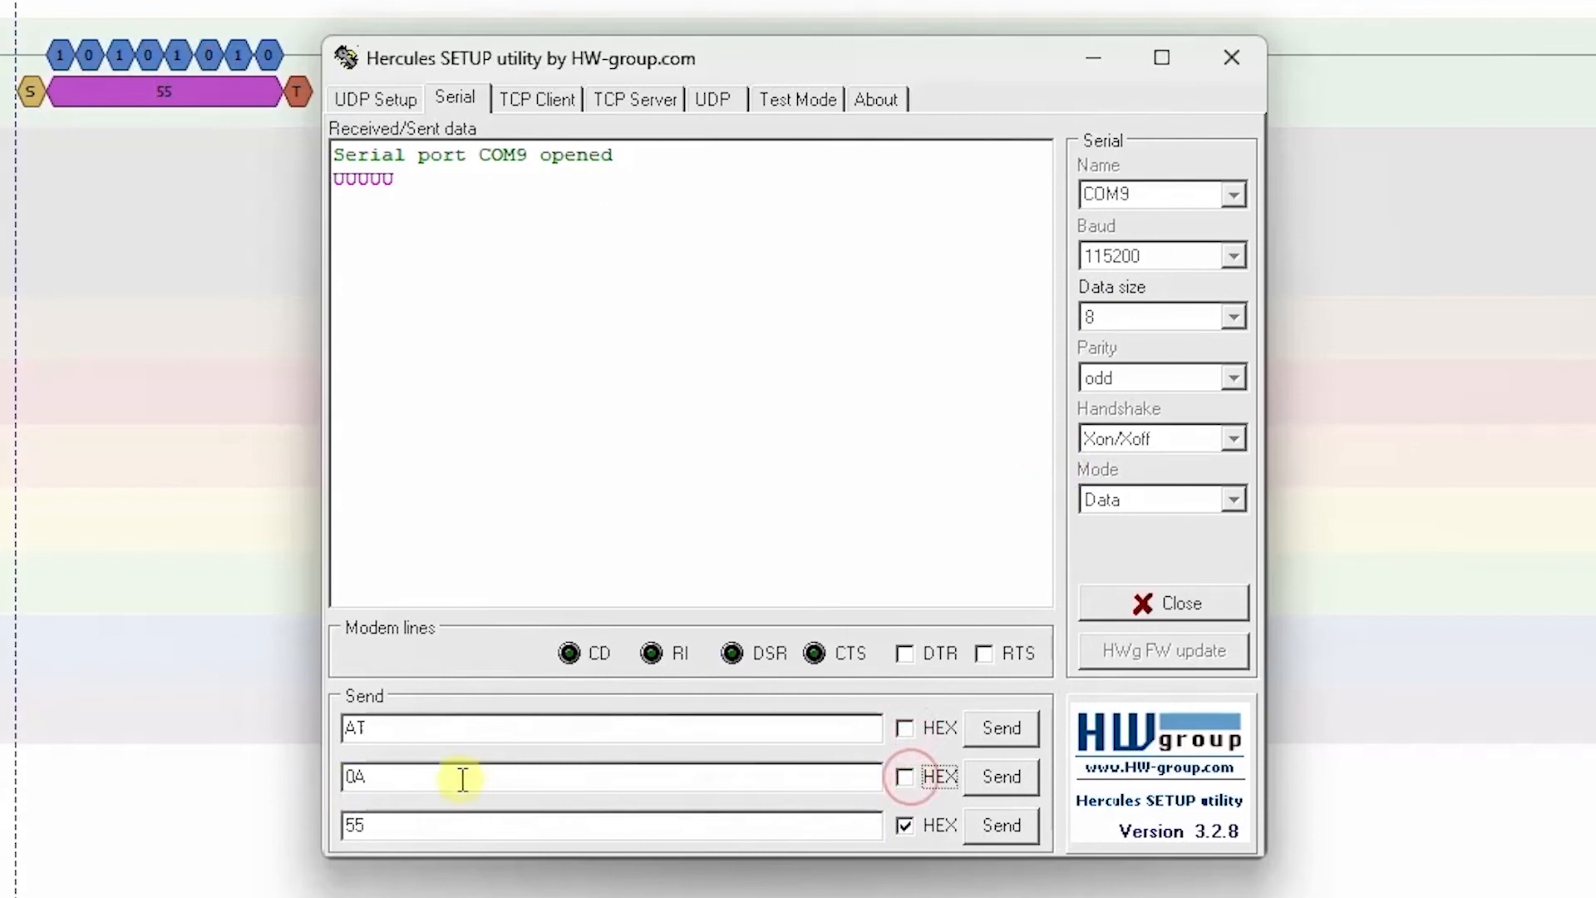
click(905, 825)
click(905, 777)
Step: Replace AT with 05 in the first send row, enable HEX for it, and send 05, 0A and 55 in turn
drag(385, 725, 319, 729)
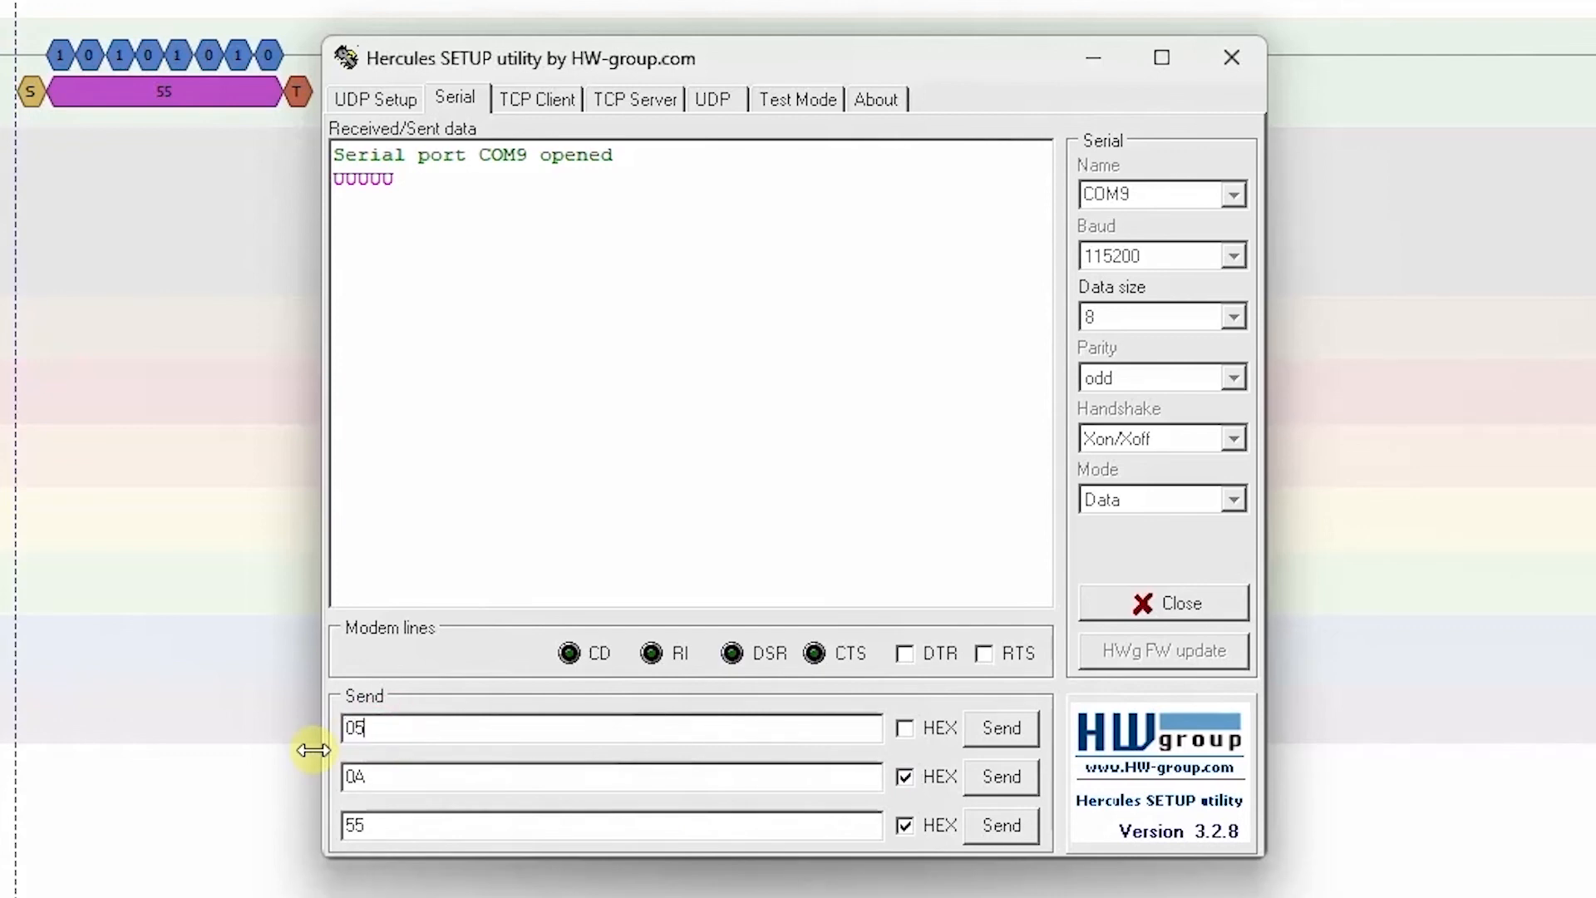
click(911, 731)
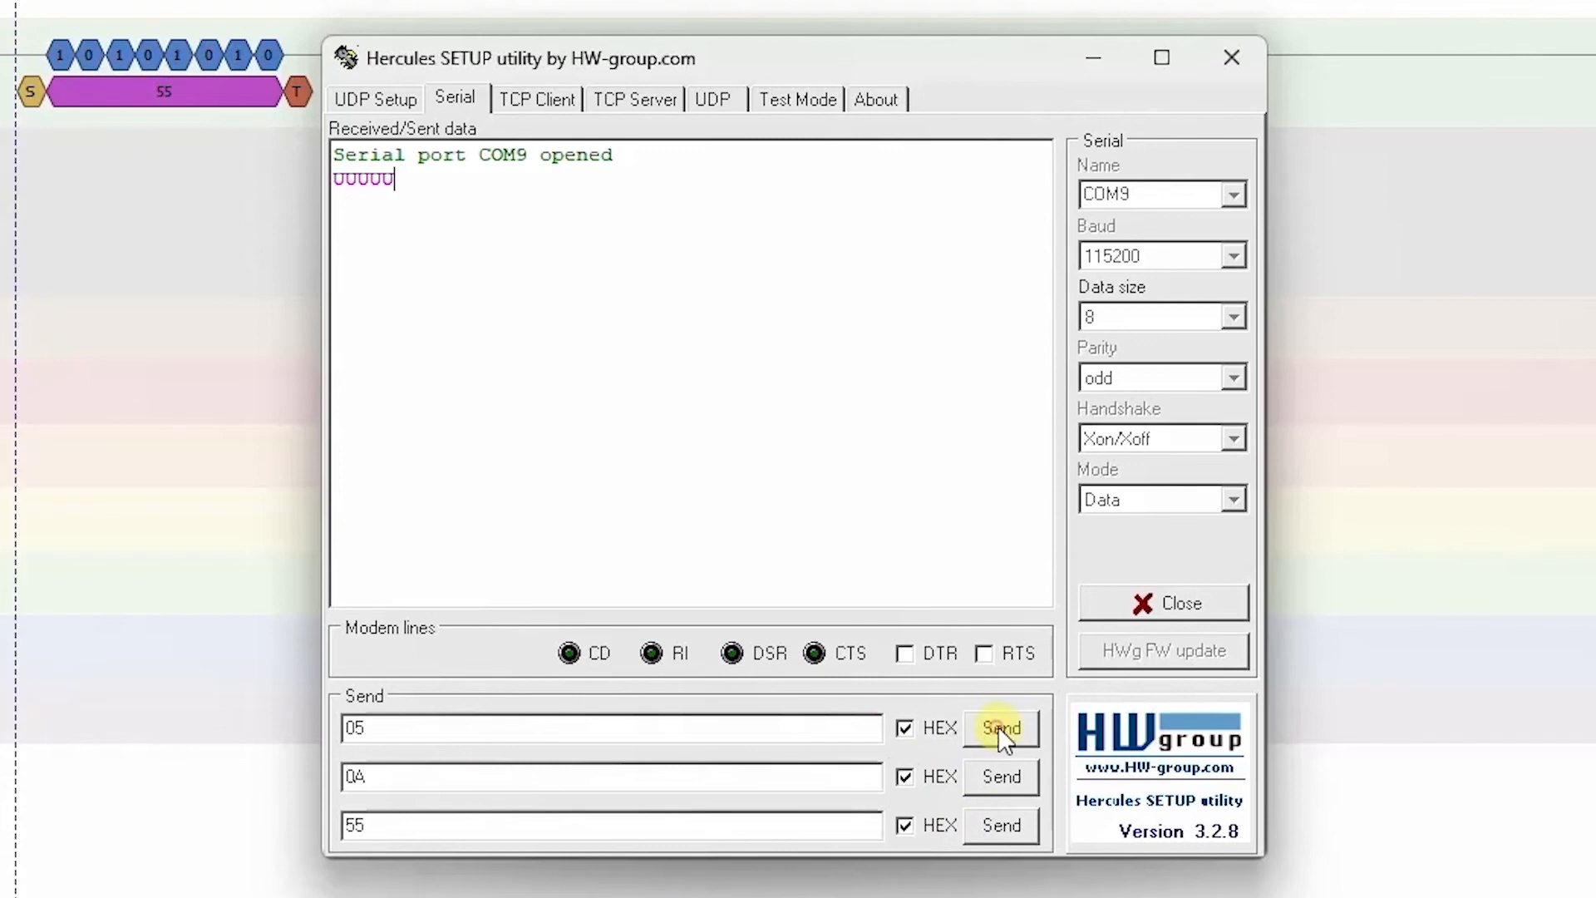
click(1001, 777)
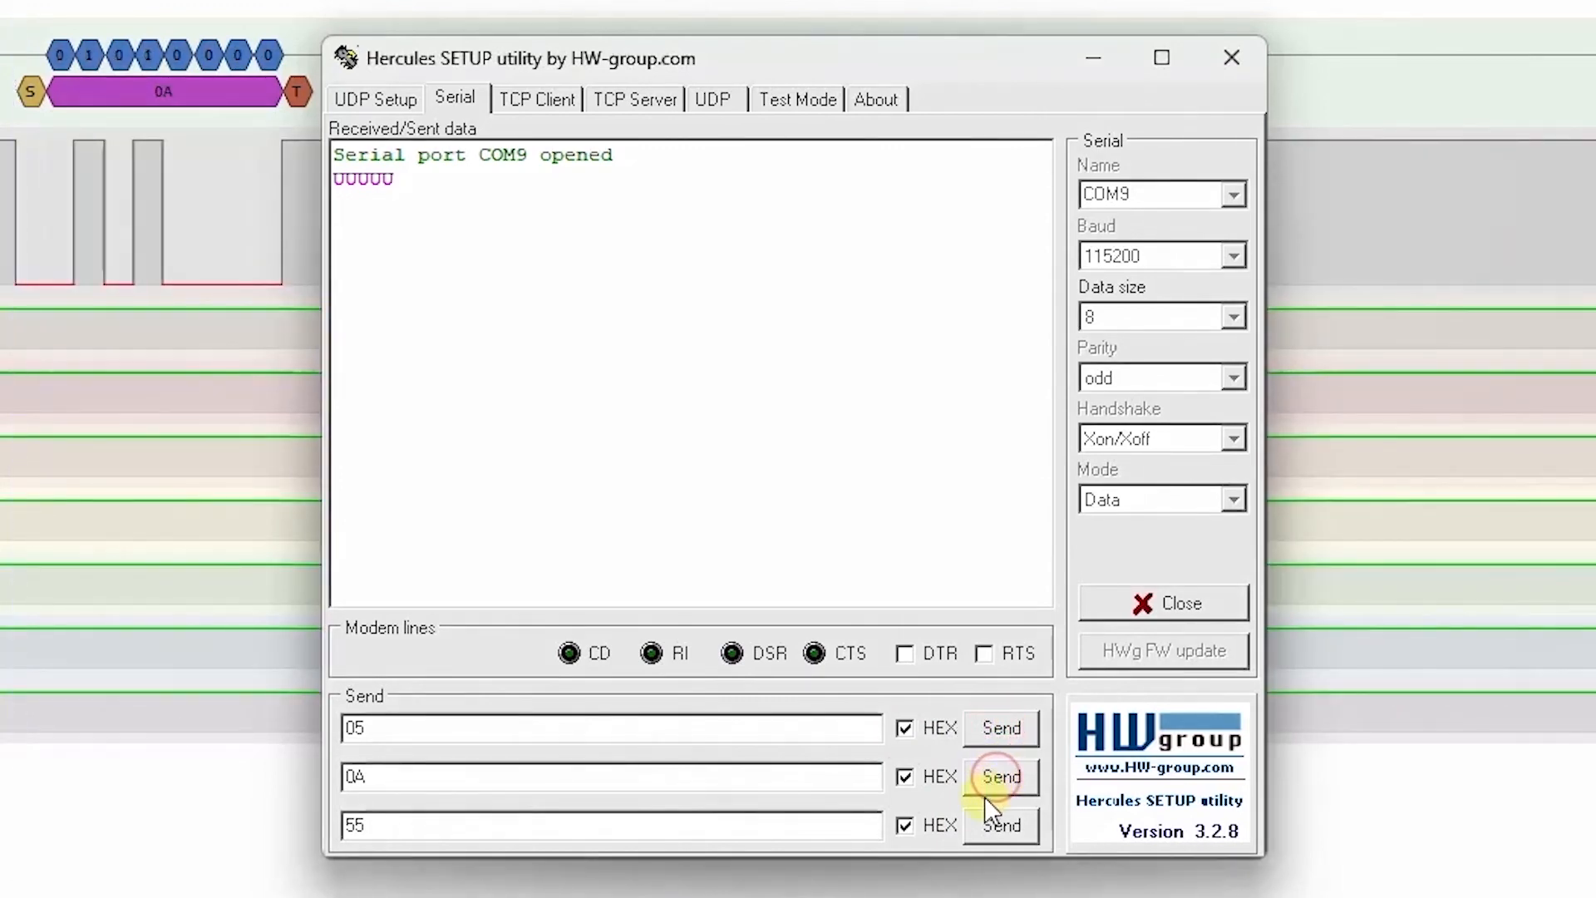
click(984, 826)
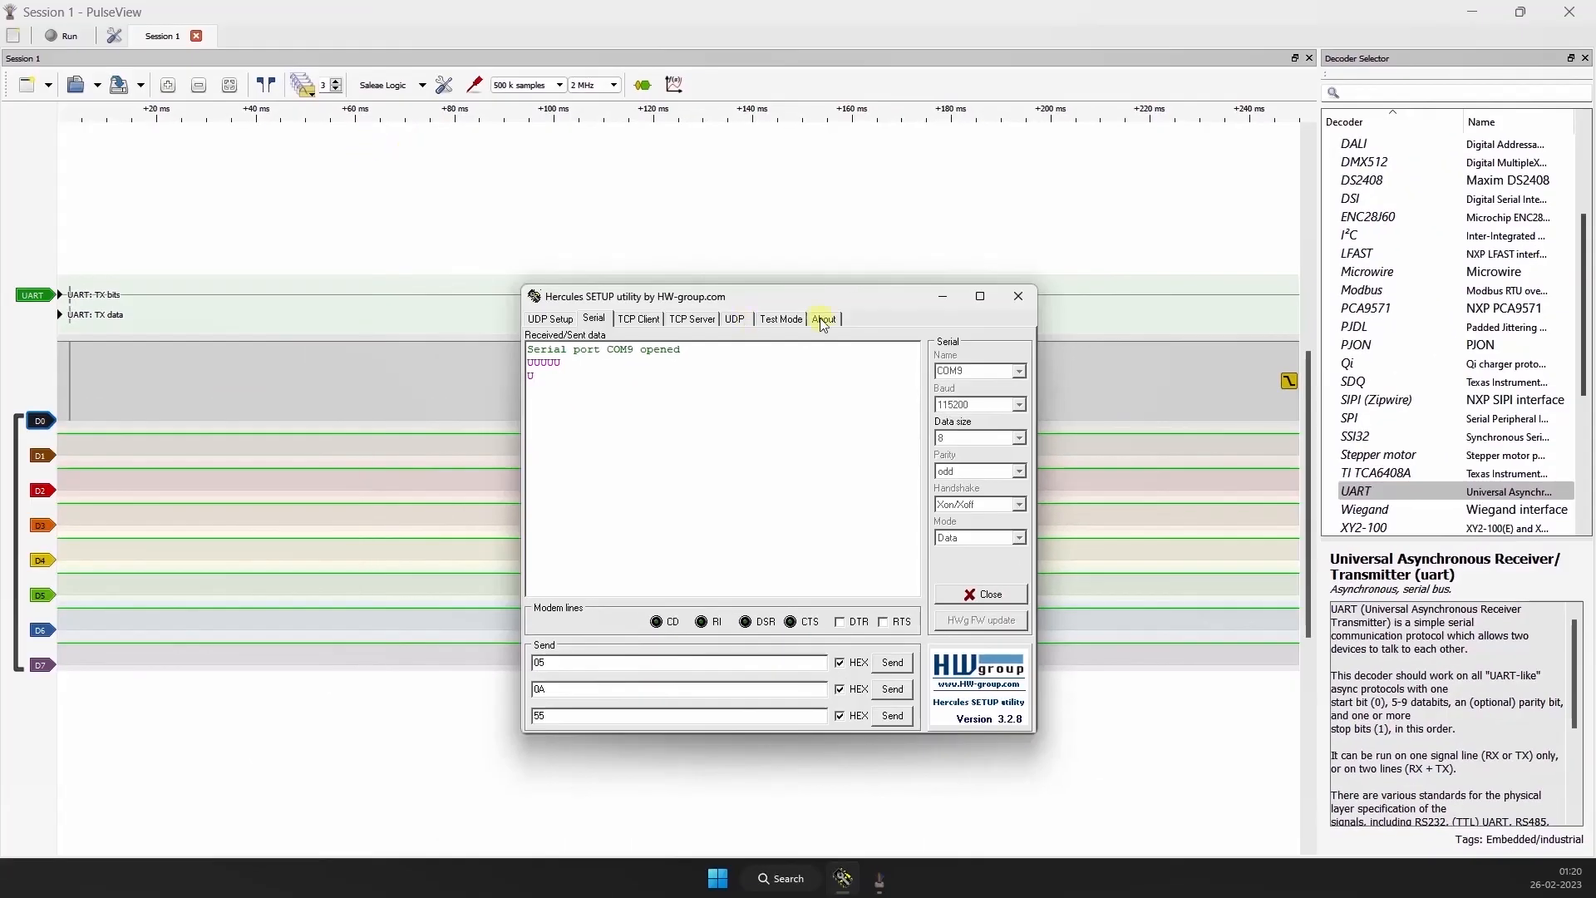
Step: Switch back to PulseView, display only the last segment, and focus on its decoded UART frame
click(943, 298)
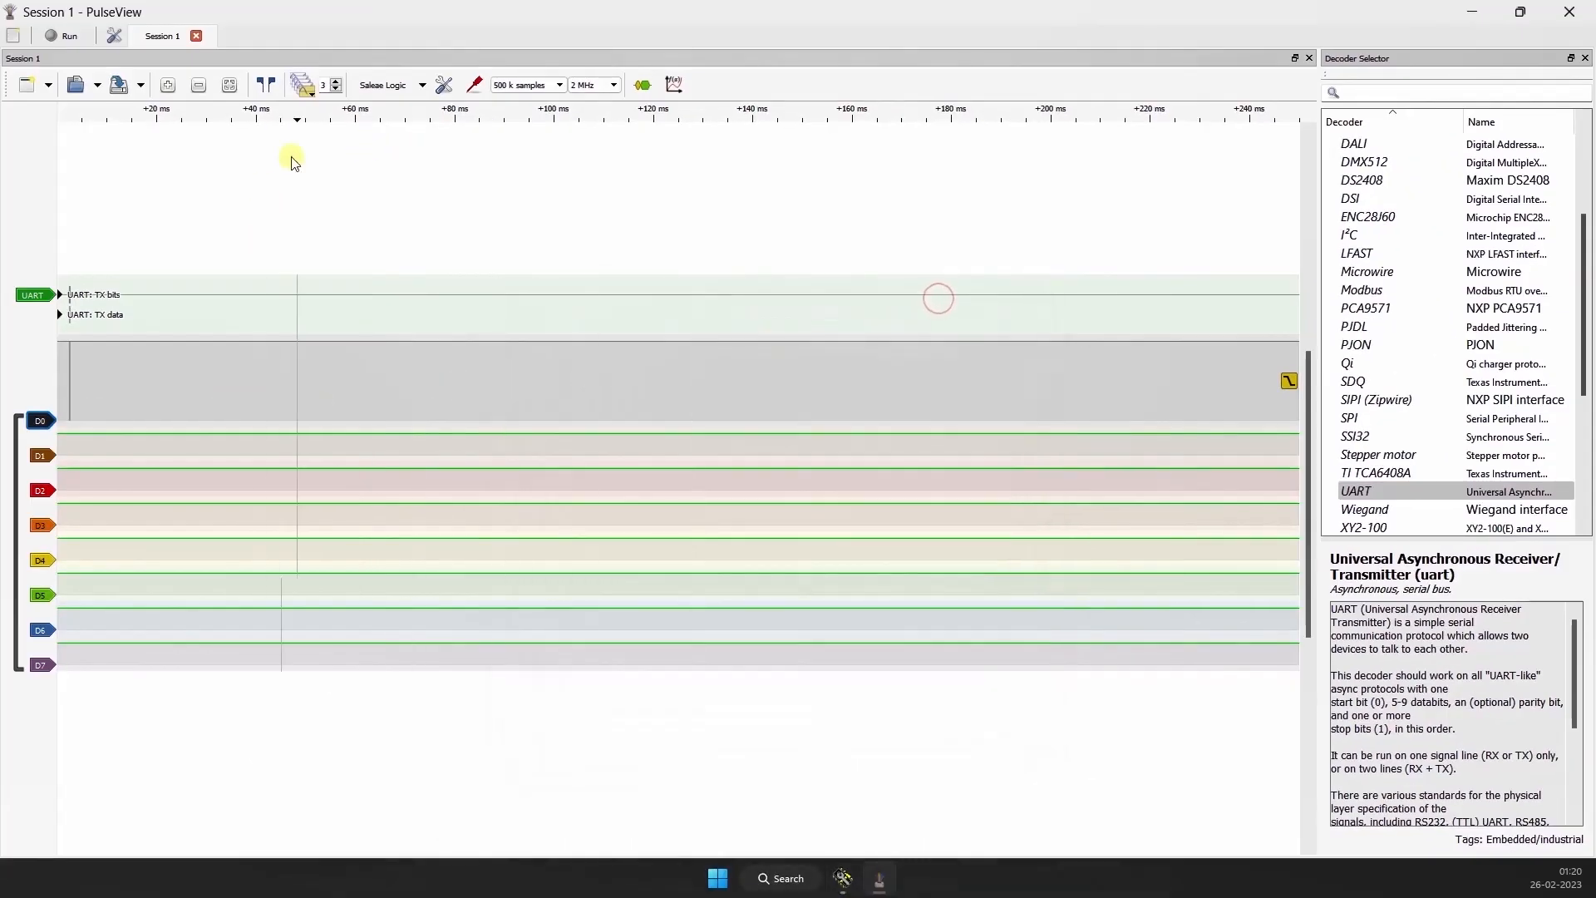
click(310, 89)
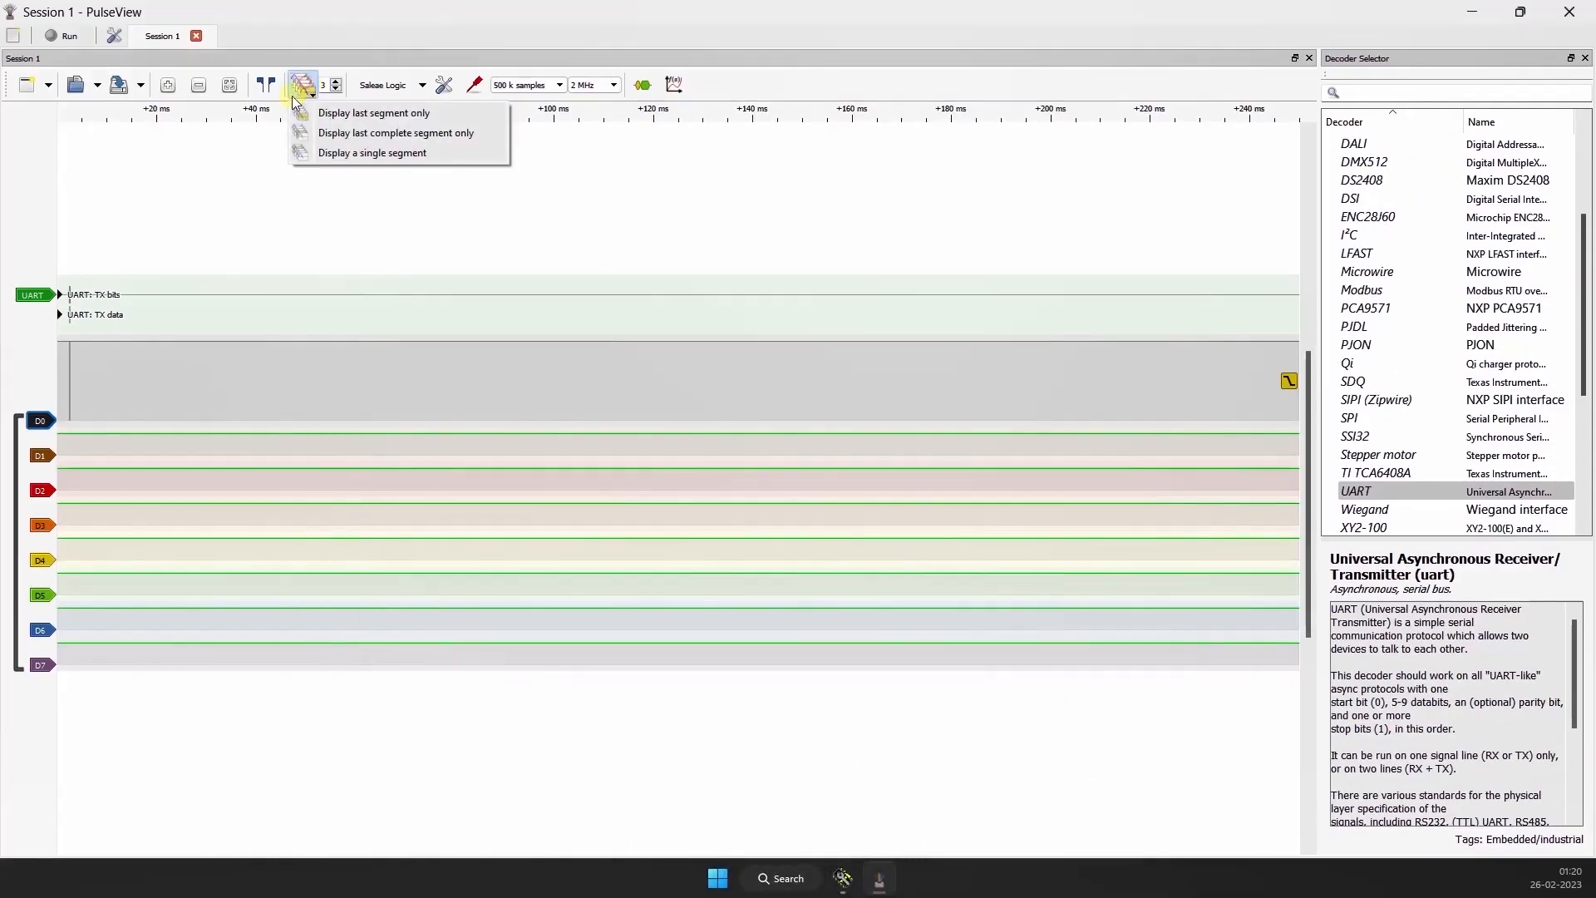
click(356, 116)
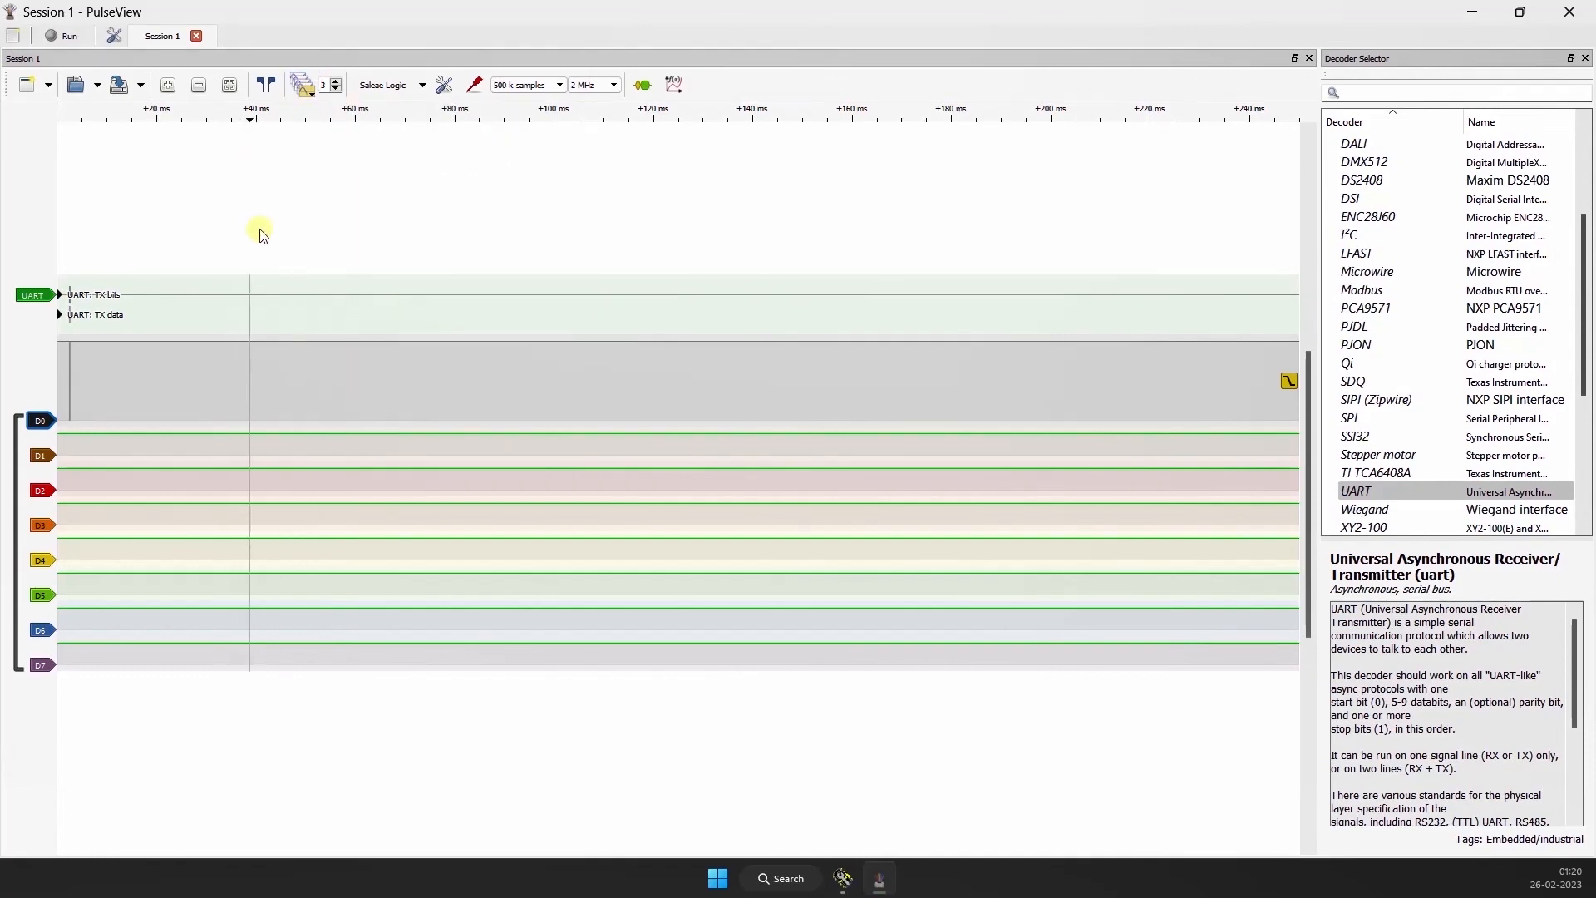
scroll(499, 370, up, 15)
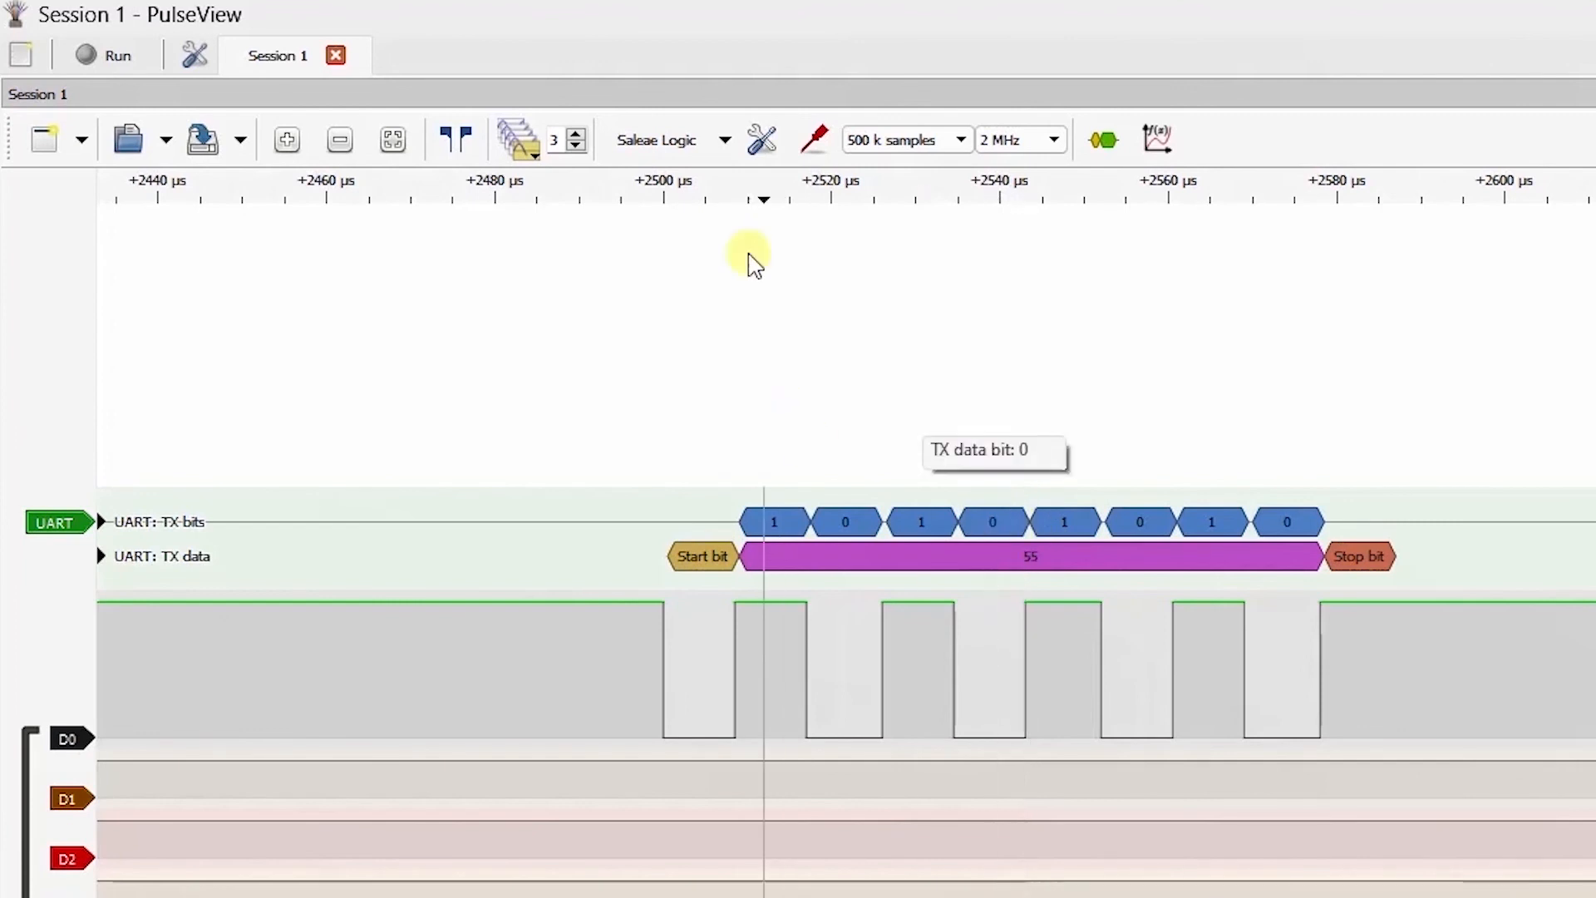
Step: Change the segment display mode to show only the last complete segment and review the available modes
click(516, 143)
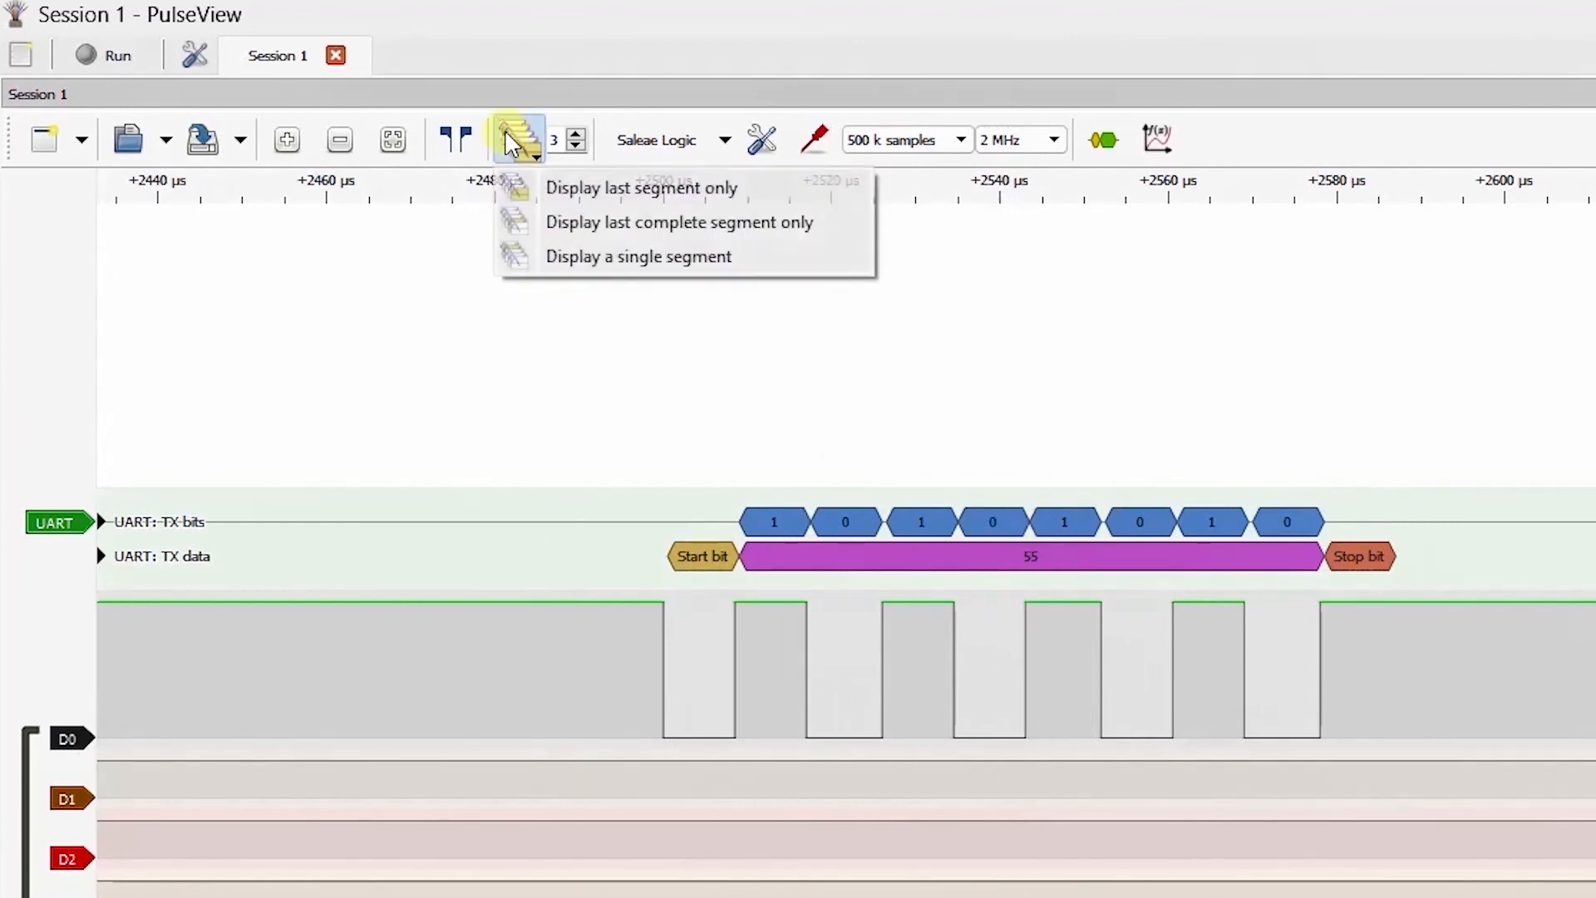
click(572, 222)
click(519, 141)
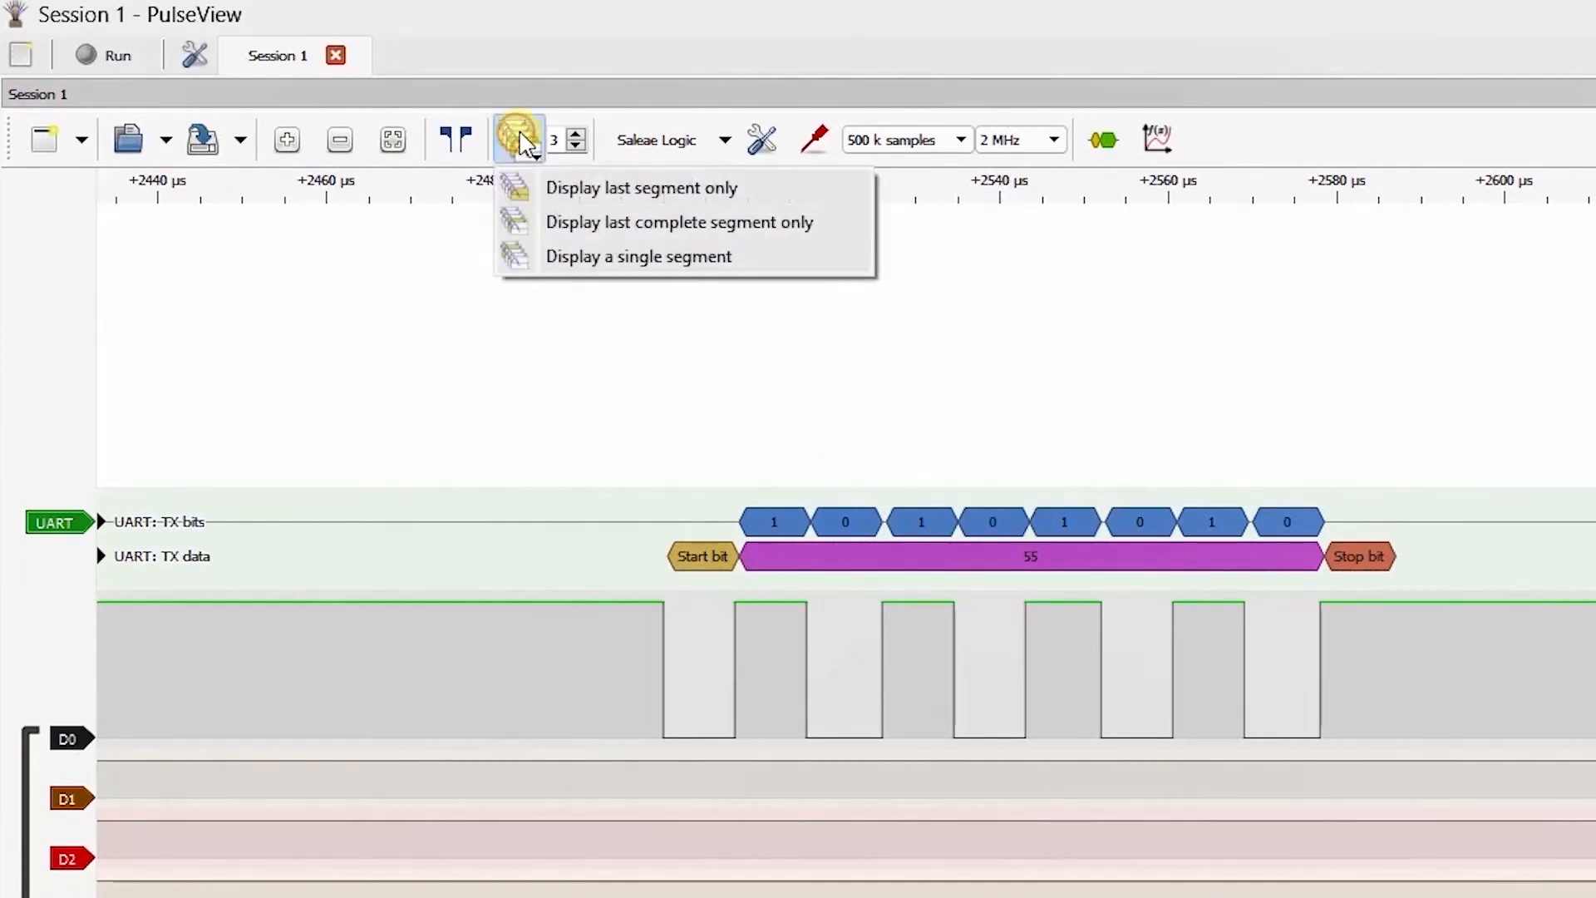
click(612, 117)
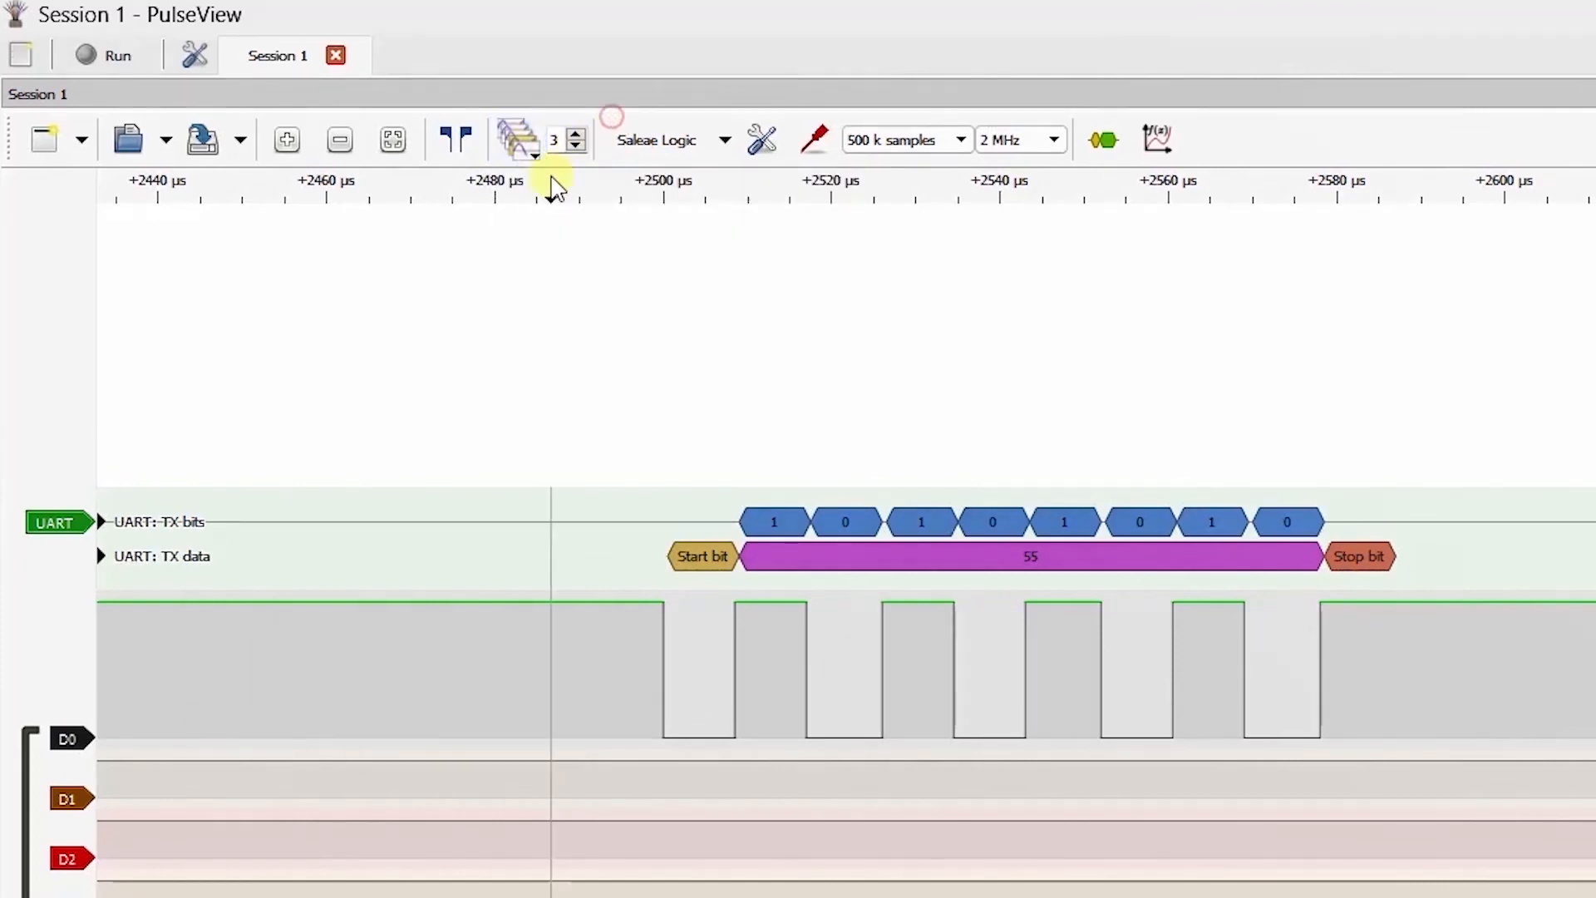
Step: Step through captured segments 1, 2 and 3 to compare the decoded UART byte in each
click(575, 135)
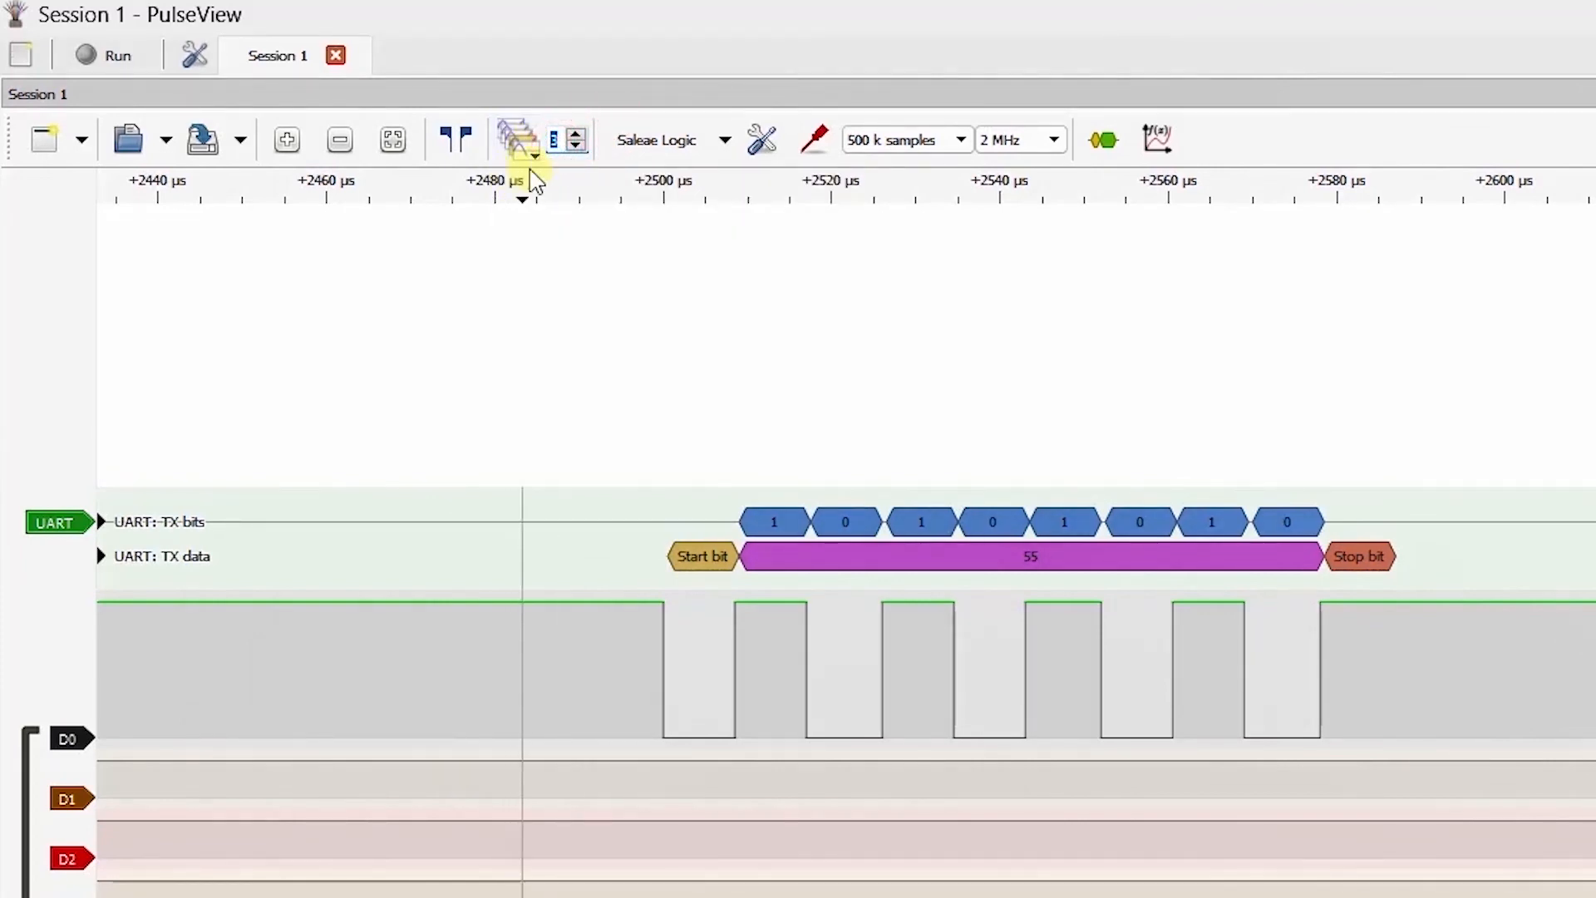
key(Down)
key(Down)
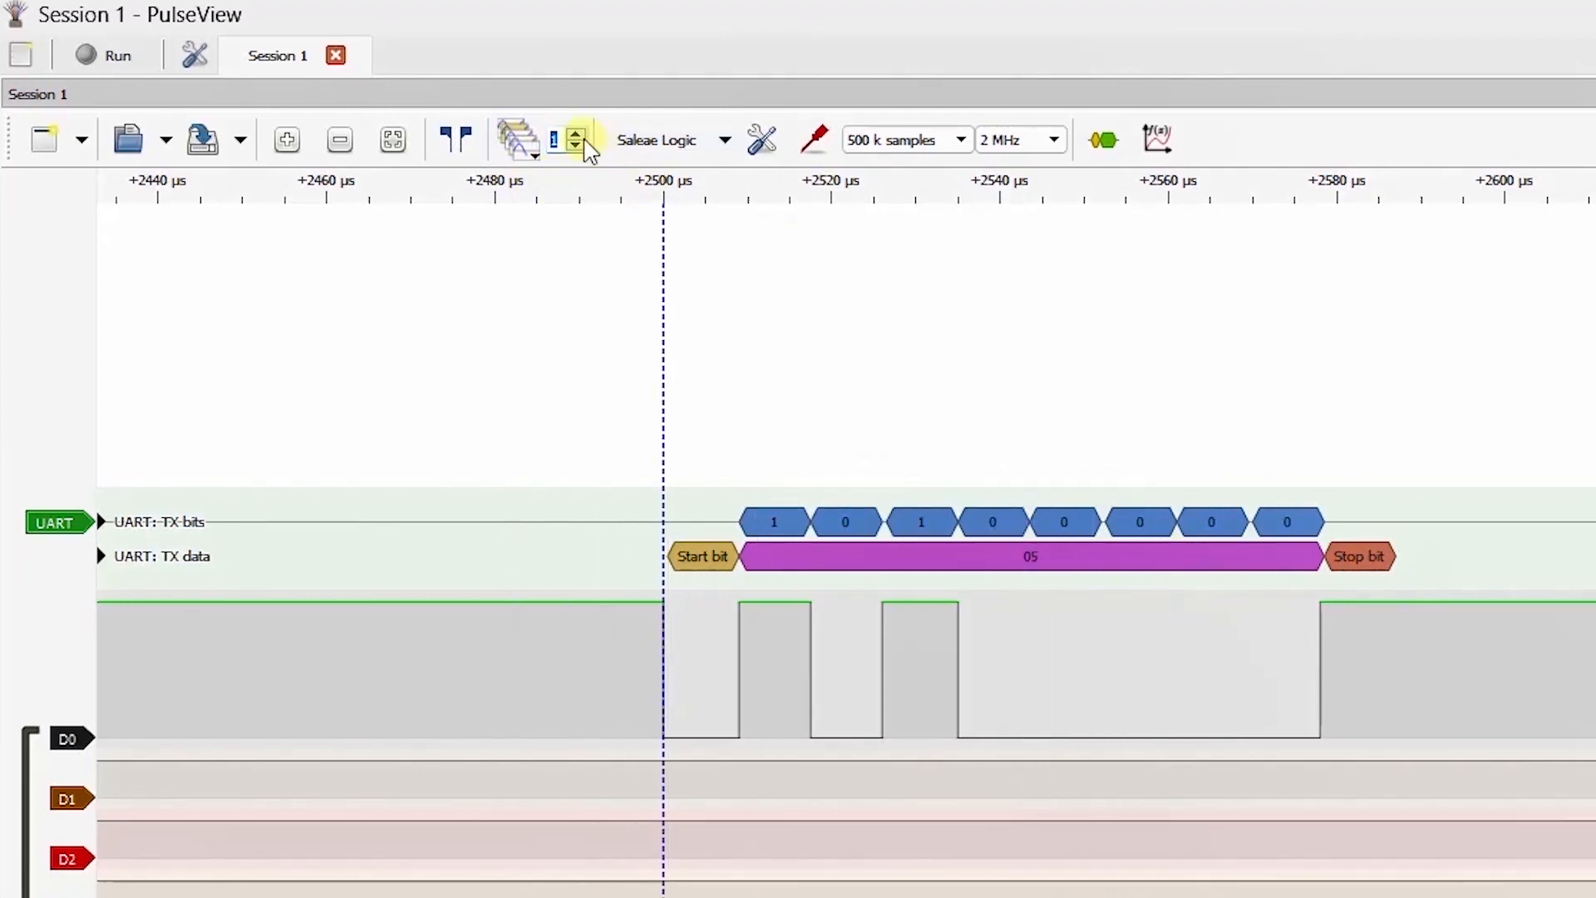
key(Up)
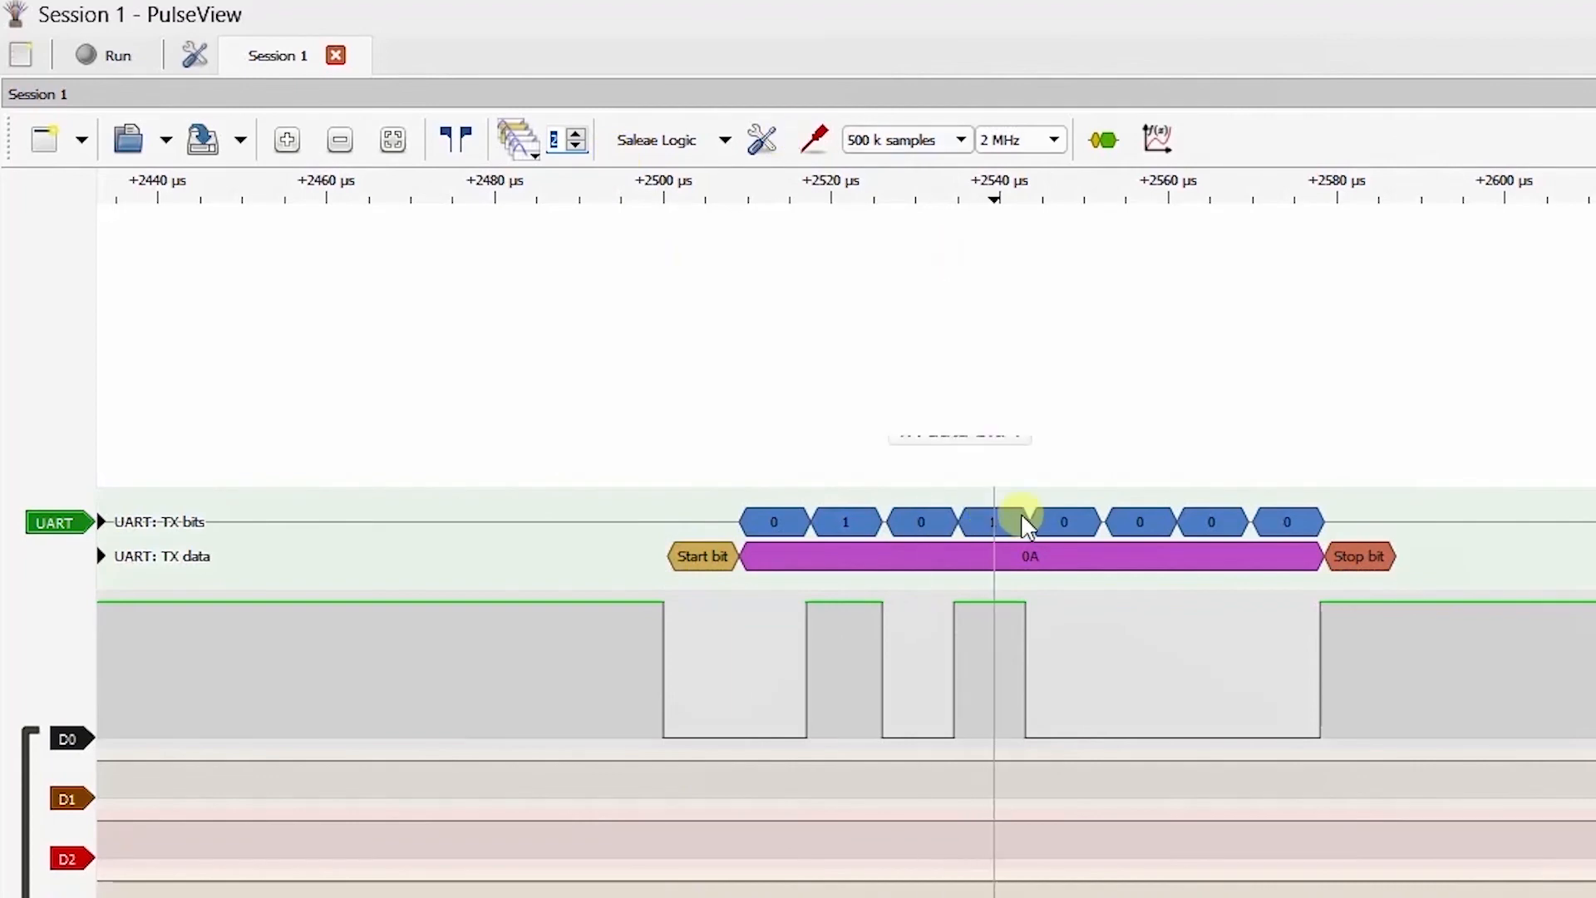
key(Up)
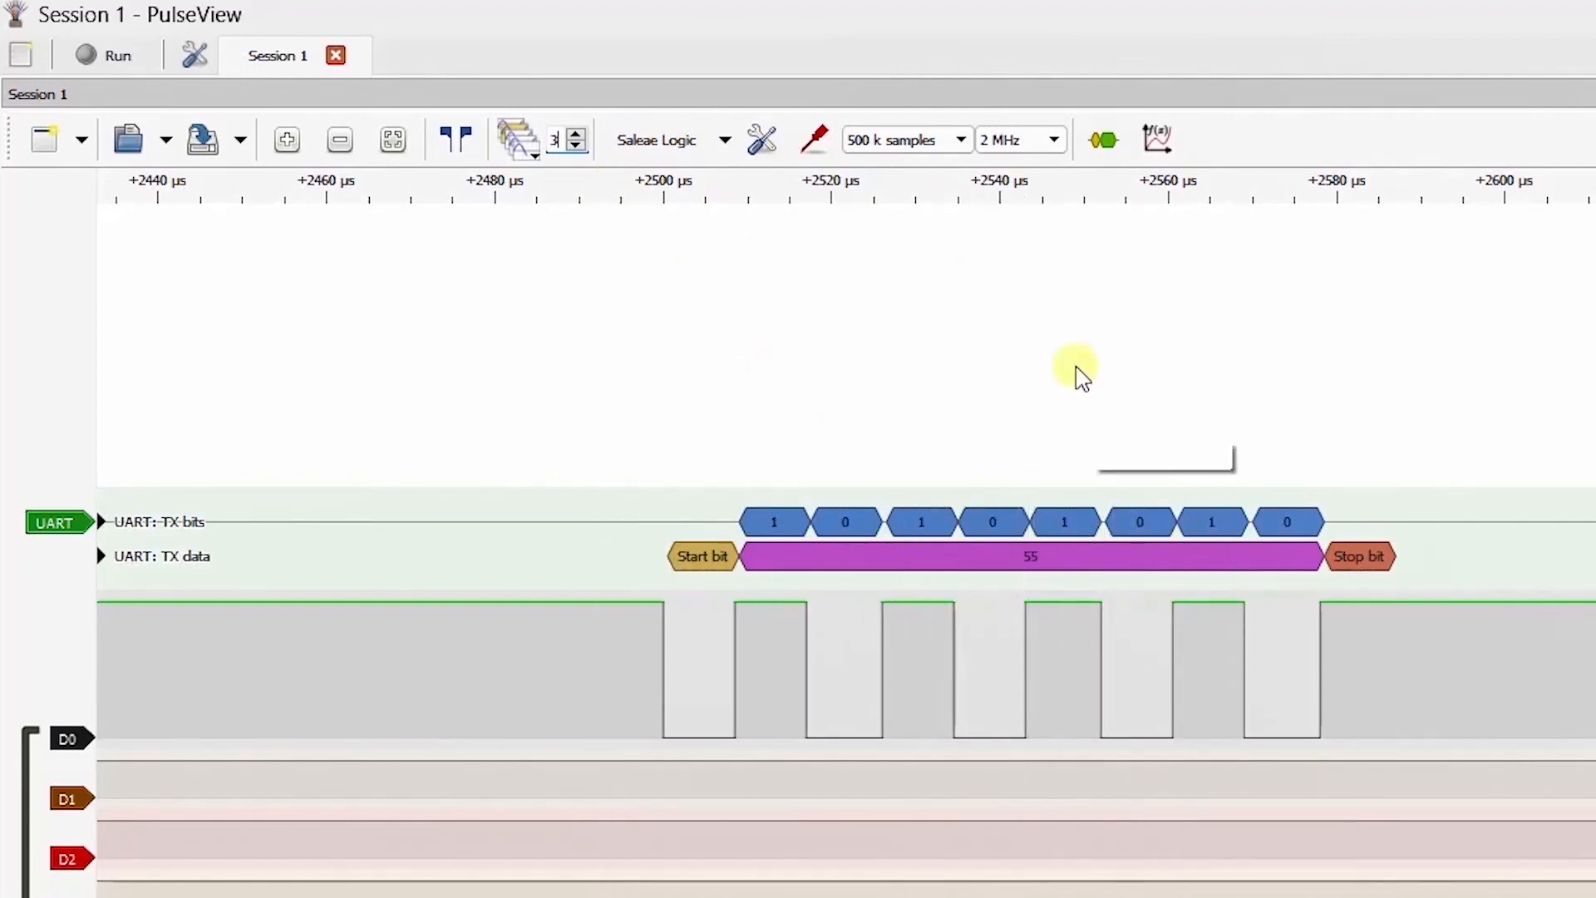
Step: Check the send rows in Hercules, return to PulseView, and review the trigger setting of channel D0
key(alt+Tab)
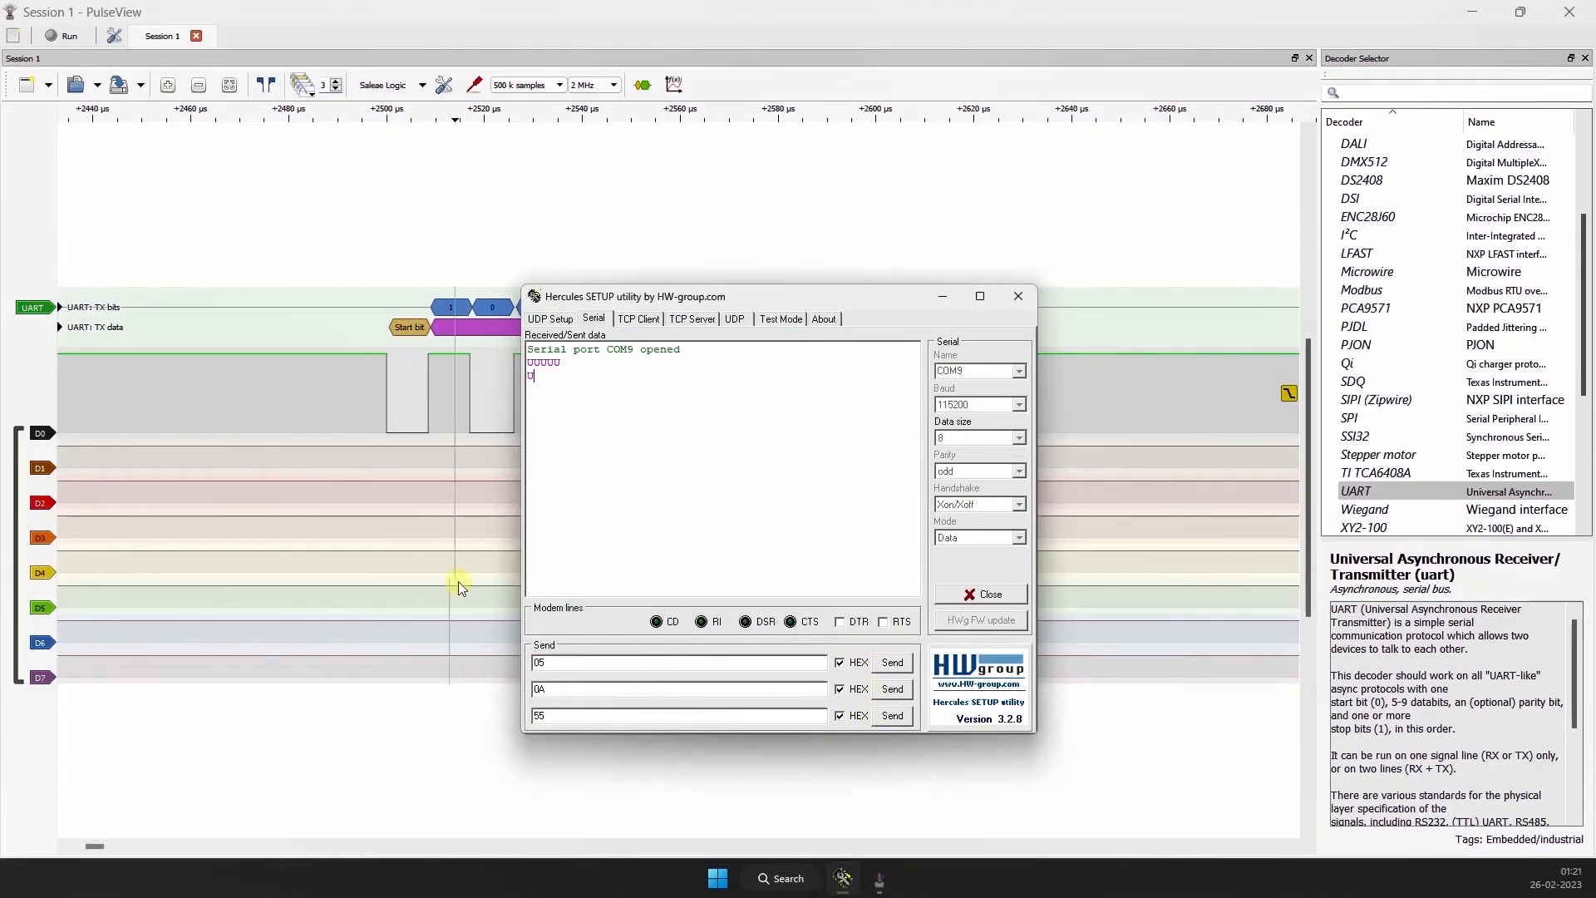
click(948, 295)
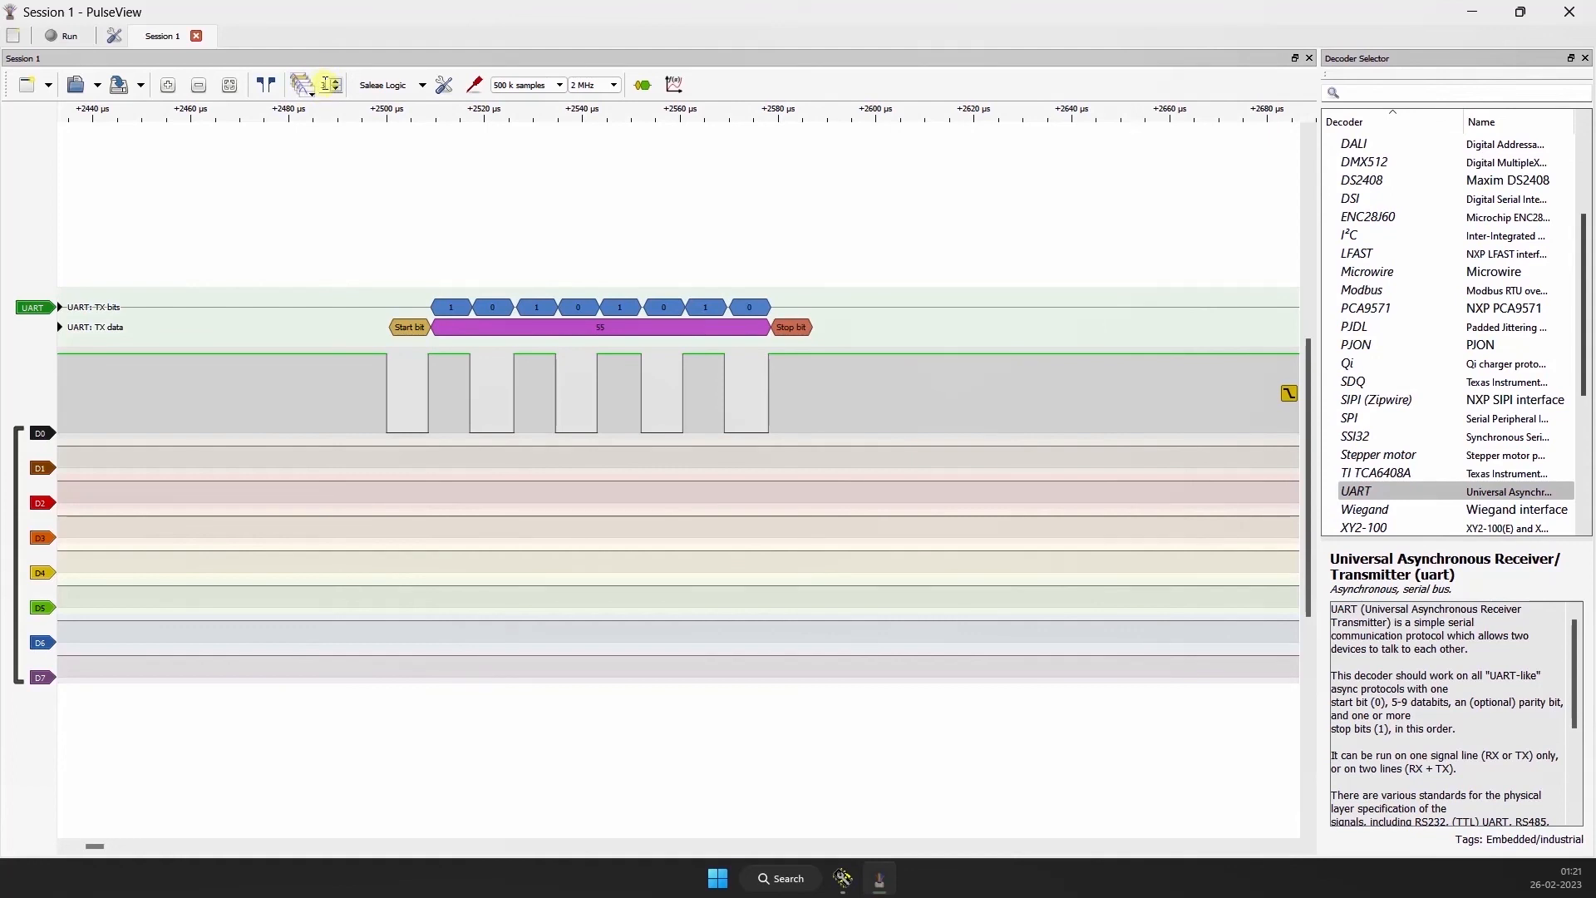
click(42, 434)
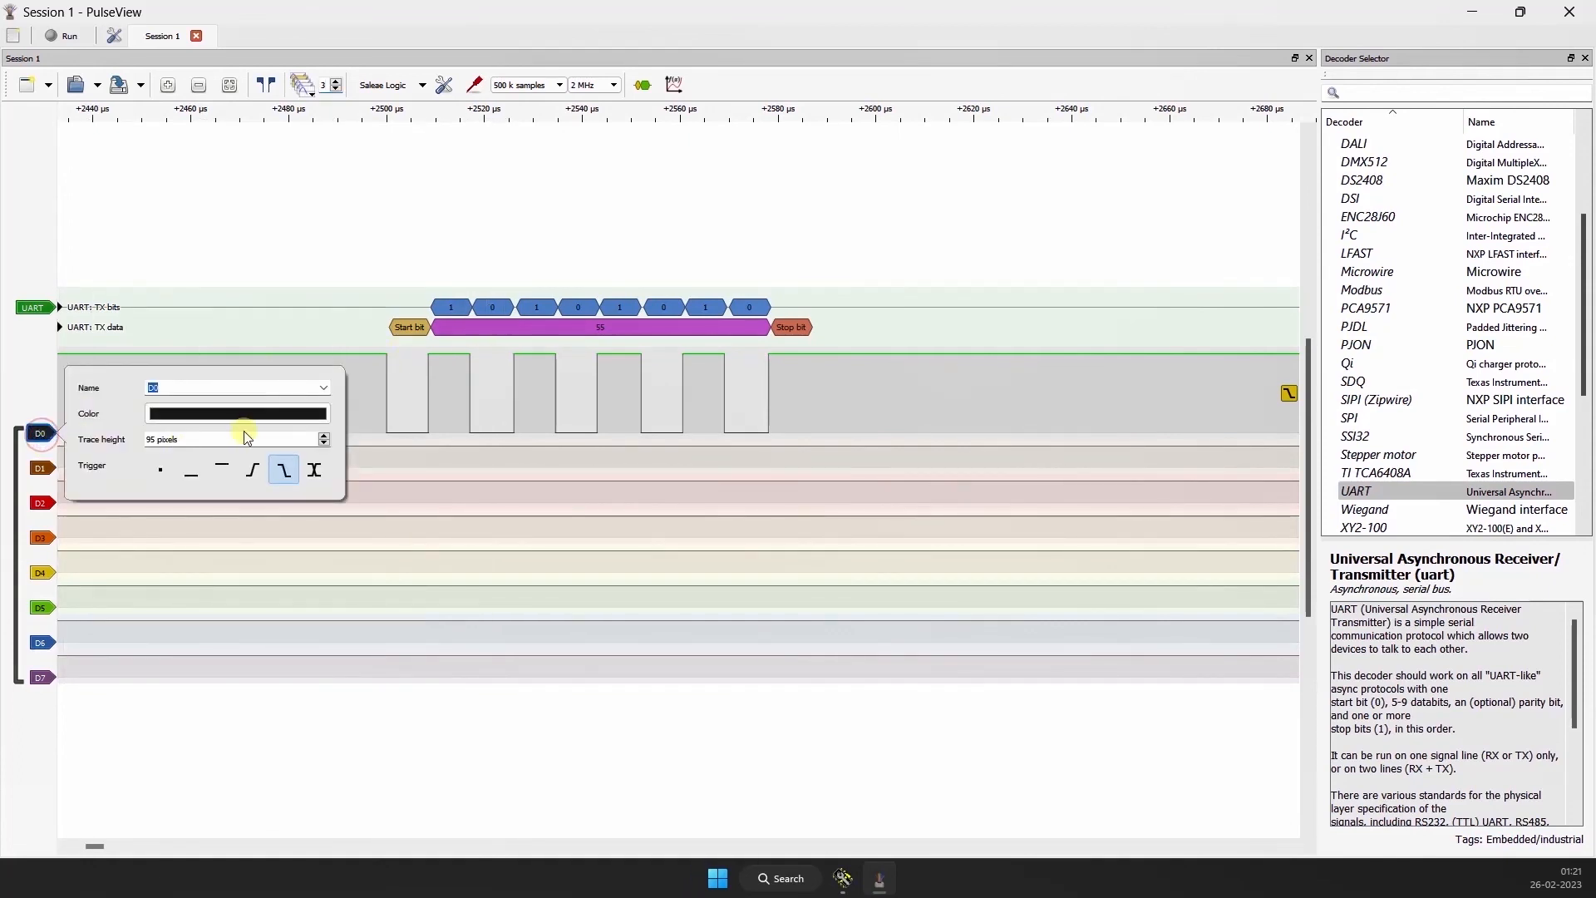
click(342, 220)
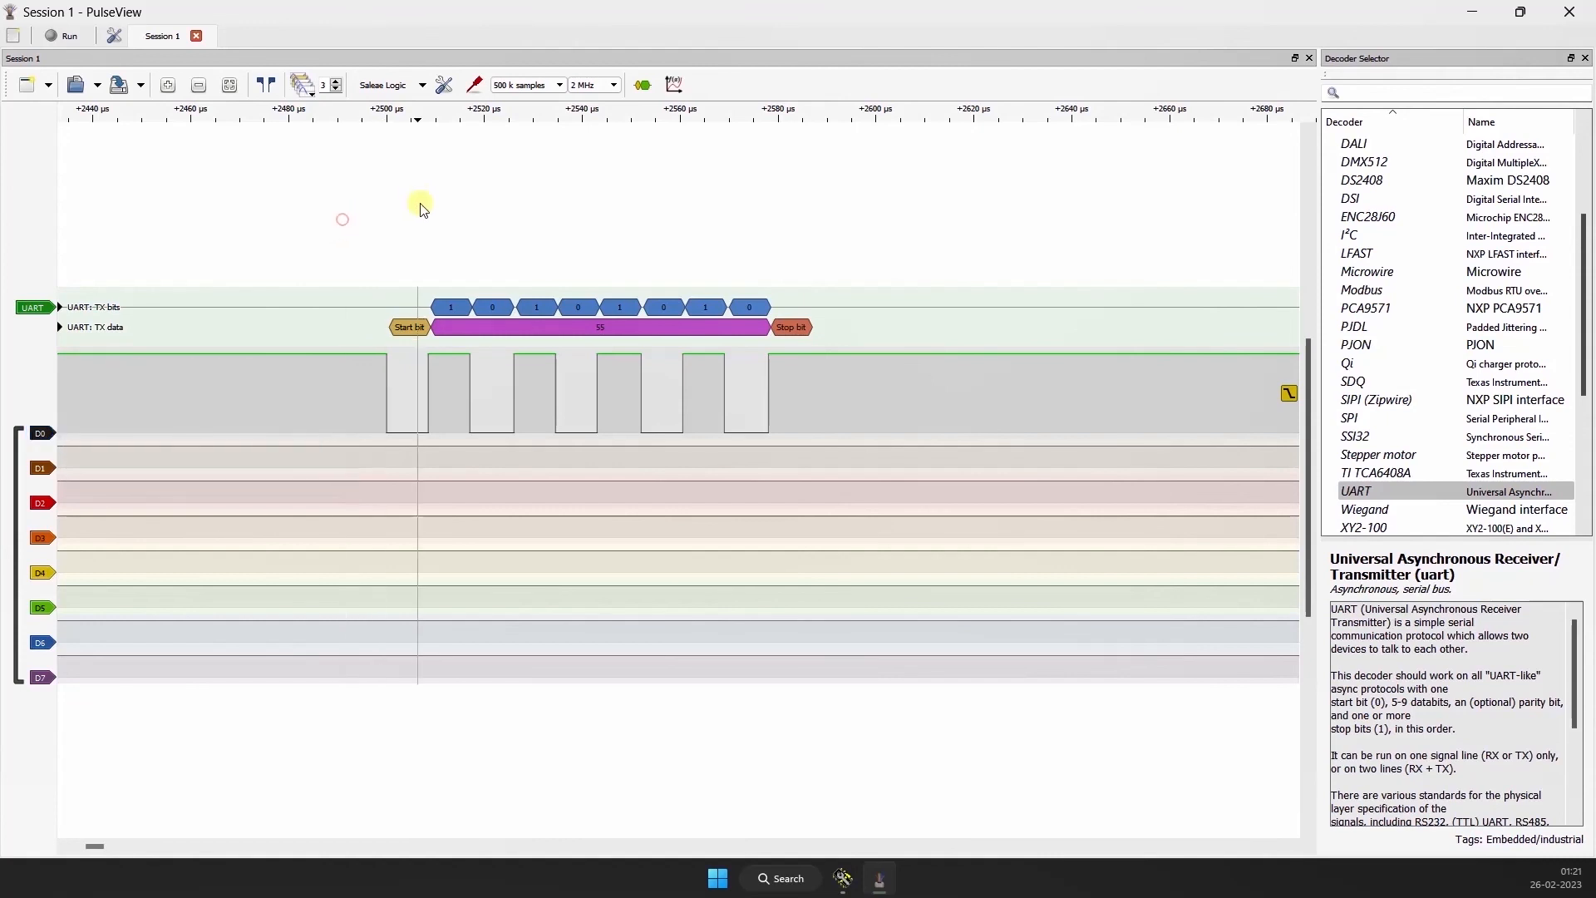